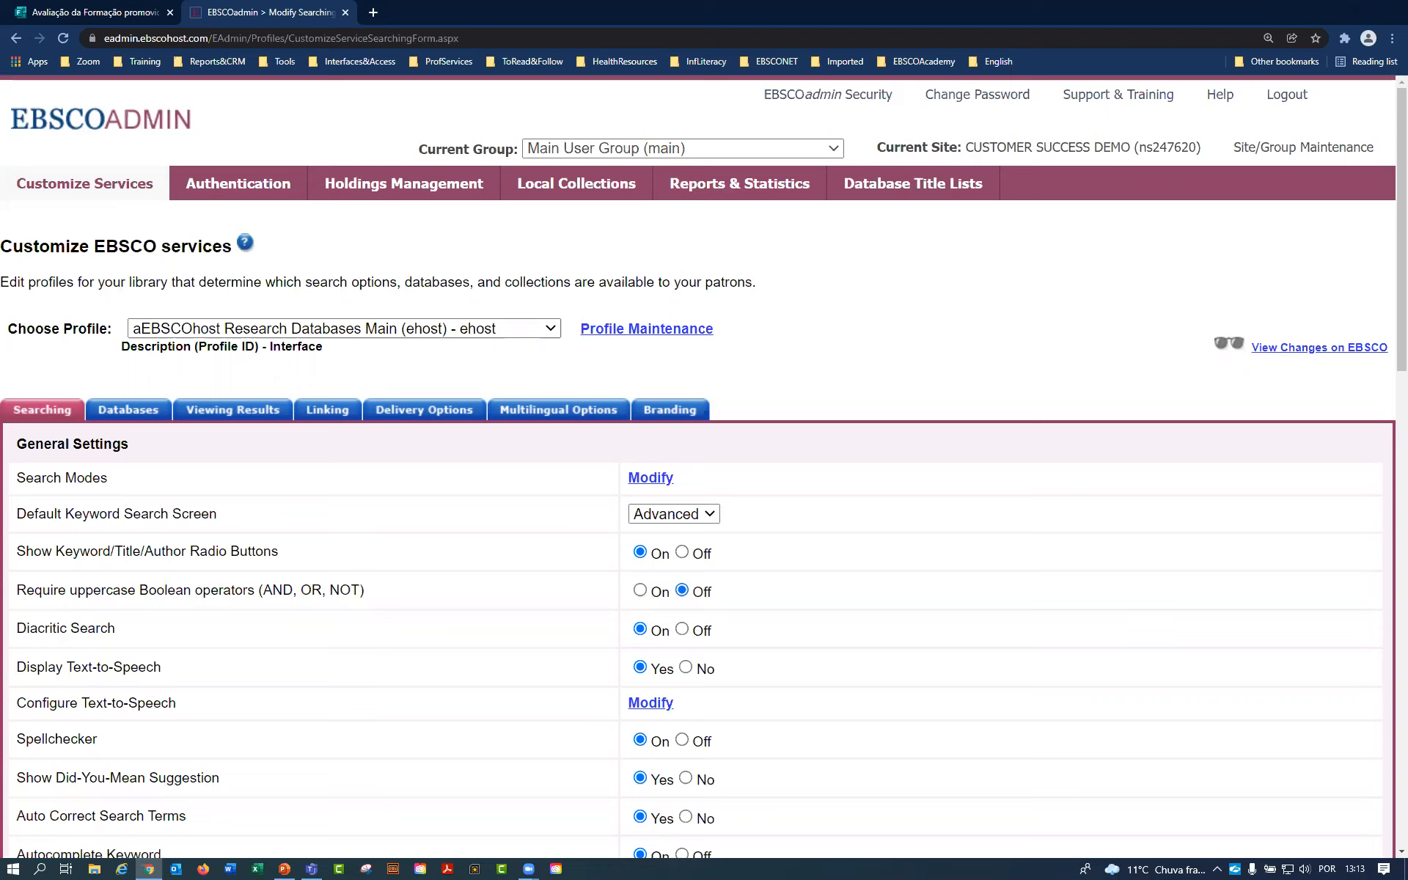
{"action": "mouse_move", "coordinate": [799, 154]}
{"action": "left_mouse_down"}
{"action": "mouse_move", "coordinate": [605, 236]}
{"action": "mouse_move", "coordinate": [814, 265]}
{"action": "mouse_move", "coordinate": [825, 151]}
{"action": "mouse_move", "coordinate": [744, 130]}
{"action": "left_mouse_up"}
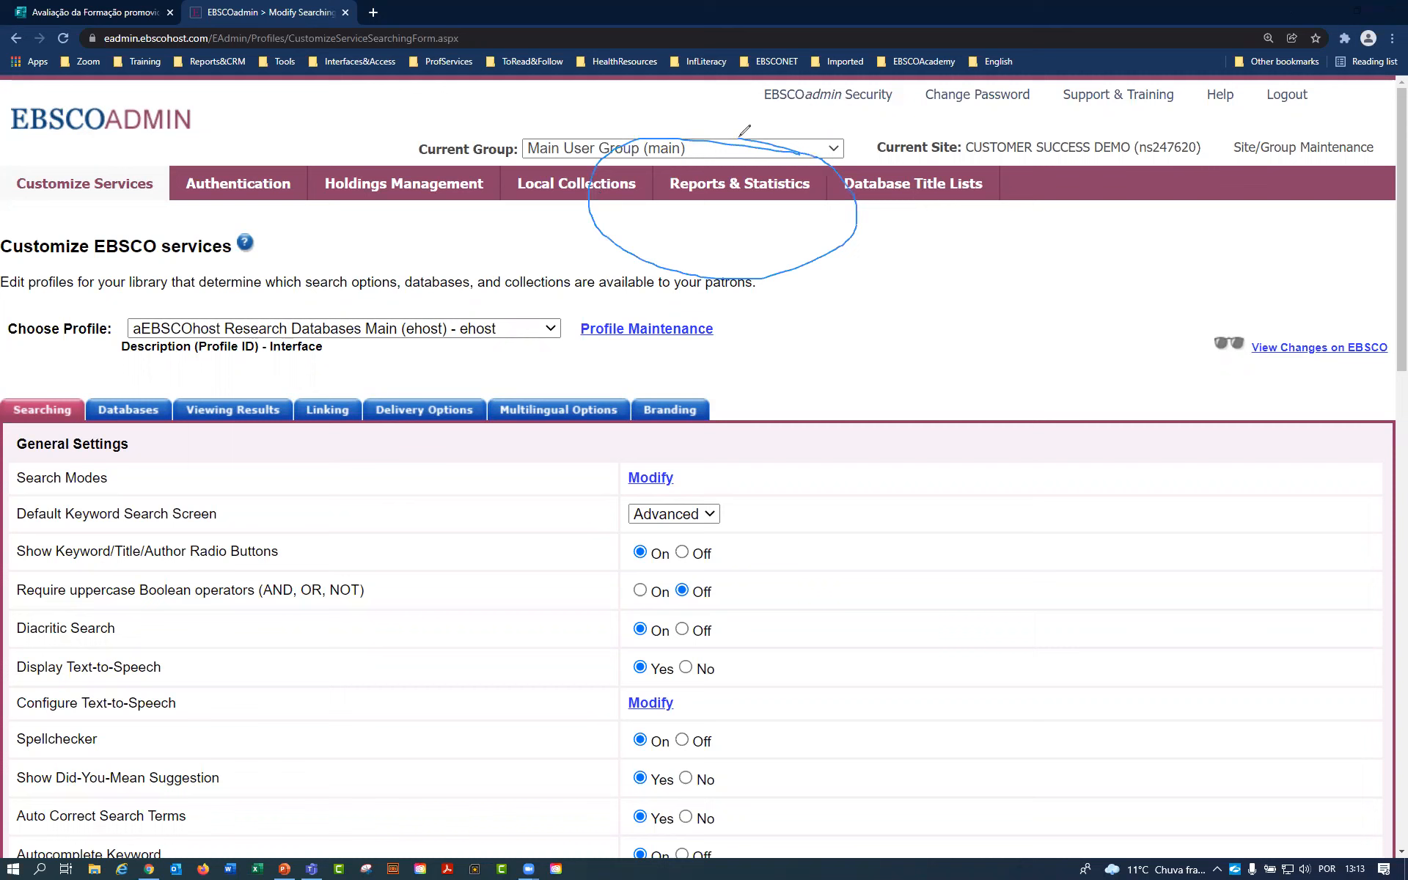
{"action": "mouse_move", "coordinate": [75, 146]}
{"action": "left_mouse_down"}
{"action": "mouse_move", "coordinate": [109, 230]}
{"action": "mouse_move", "coordinate": [1230, 242]}
{"action": "mouse_move", "coordinate": [1175, 140]}
{"action": "mouse_move", "coordinate": [181, 139]}
{"action": "left_mouse_up"}
{"action": "left_click_drag", "start_coordinate": [787, 154], "coordinate": [777, 263]}
{"action": "left_click_drag", "start_coordinate": [847, 179], "coordinate": [836, 154]}
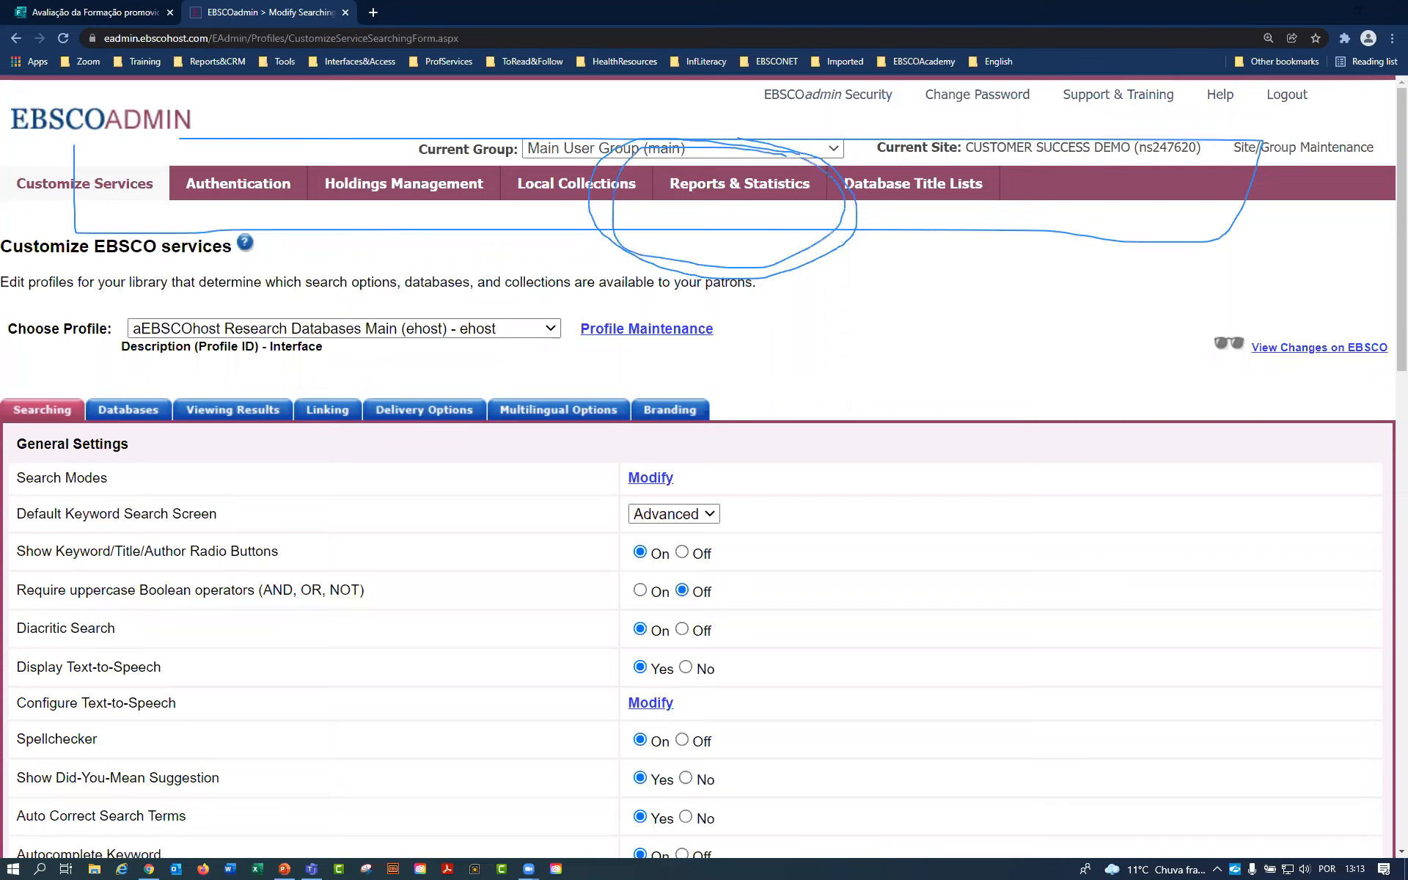
{"action": "left_click", "coordinate": [1101, 124]}
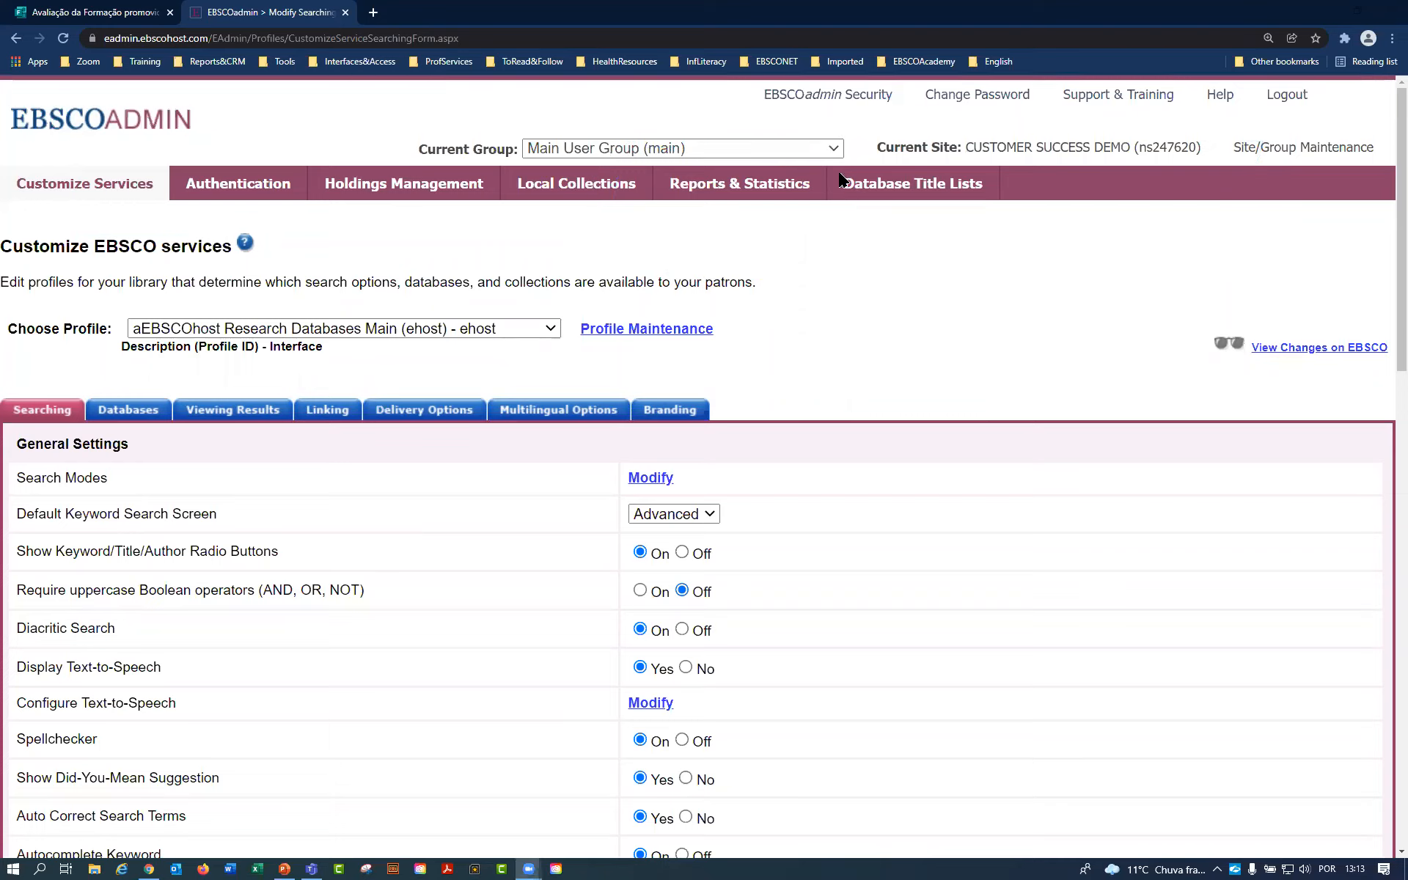
Open the Top Search Terms Report from the Reports & Statistics area.
{"action": "left_click", "coordinate": [750, 185]}
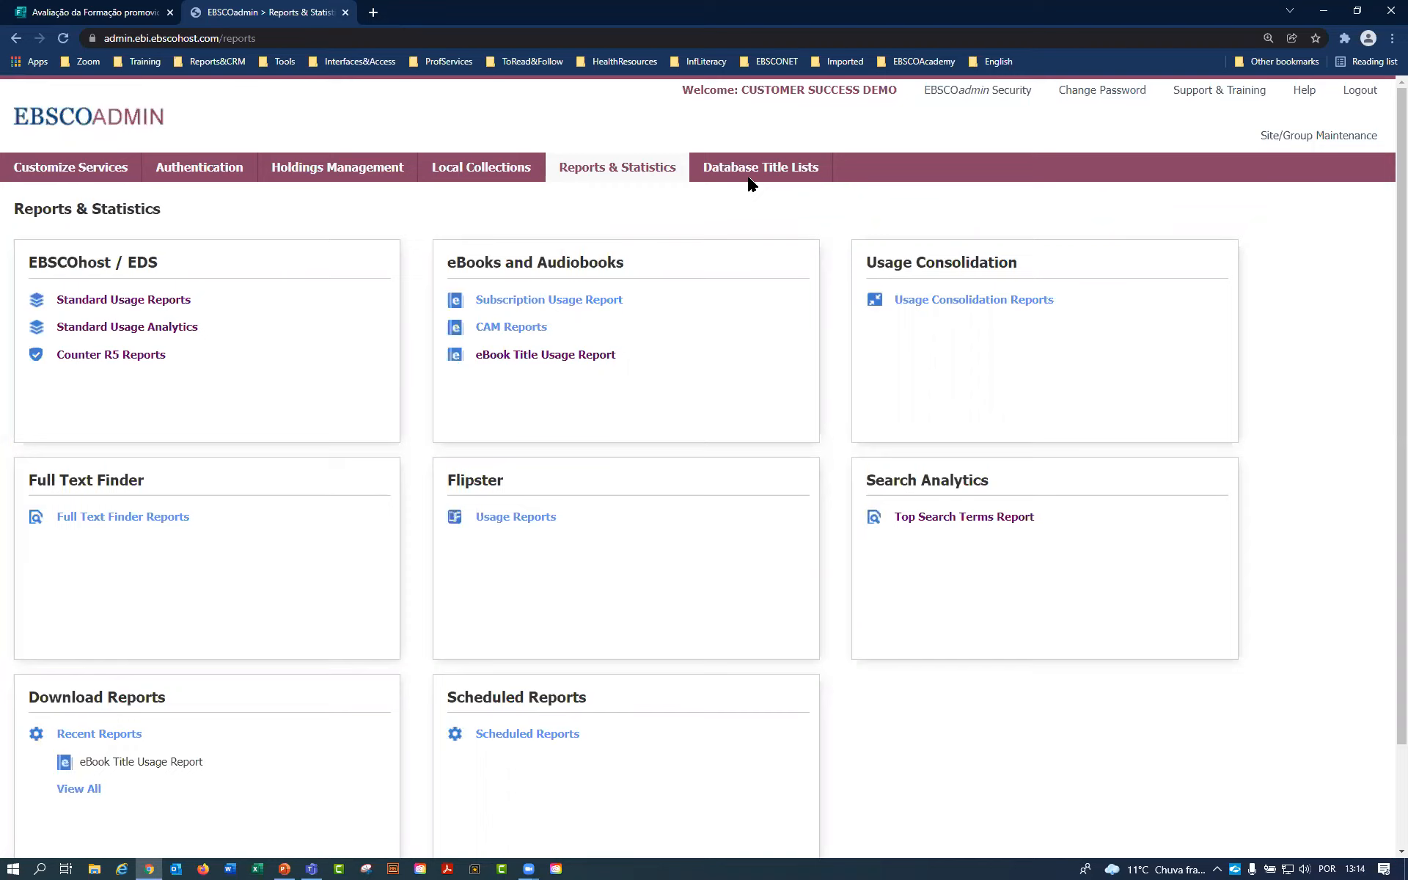
{"action": "left_click_drag", "start_coordinate": [1050, 525], "coordinate": [897, 528]}
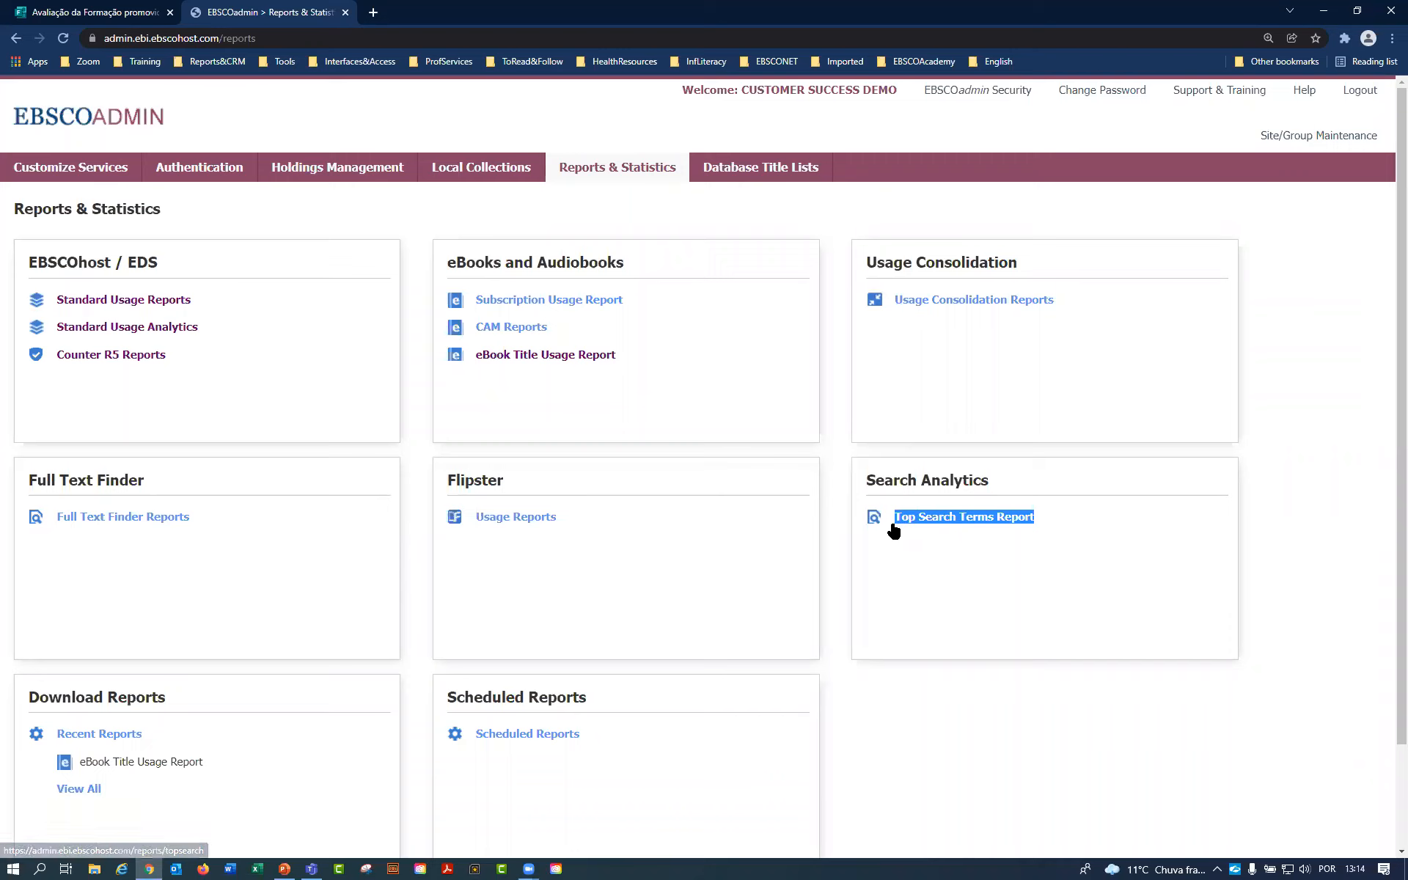
{"action": "left_click", "coordinate": [955, 522]}
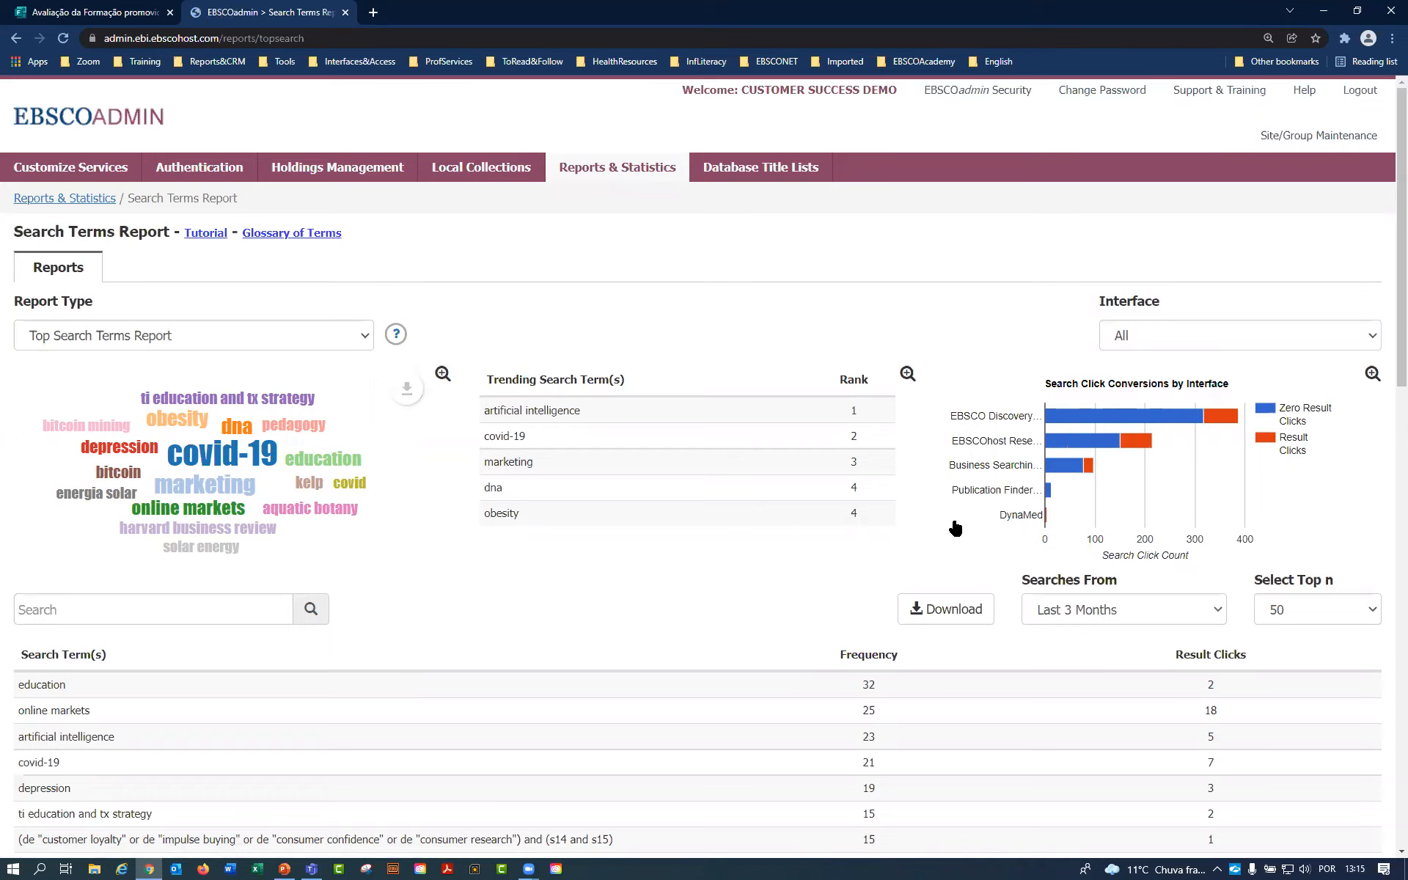
Look over the report's word cloud, trending search terms, click conversions chart and table of search terms.
{"action": "scroll", "coordinate": [584, 597], "scroll_direction": "down", "scroll_amount": 3}
{"action": "scroll", "coordinate": [770, 399], "scroll_direction": "up", "scroll_amount": 2}
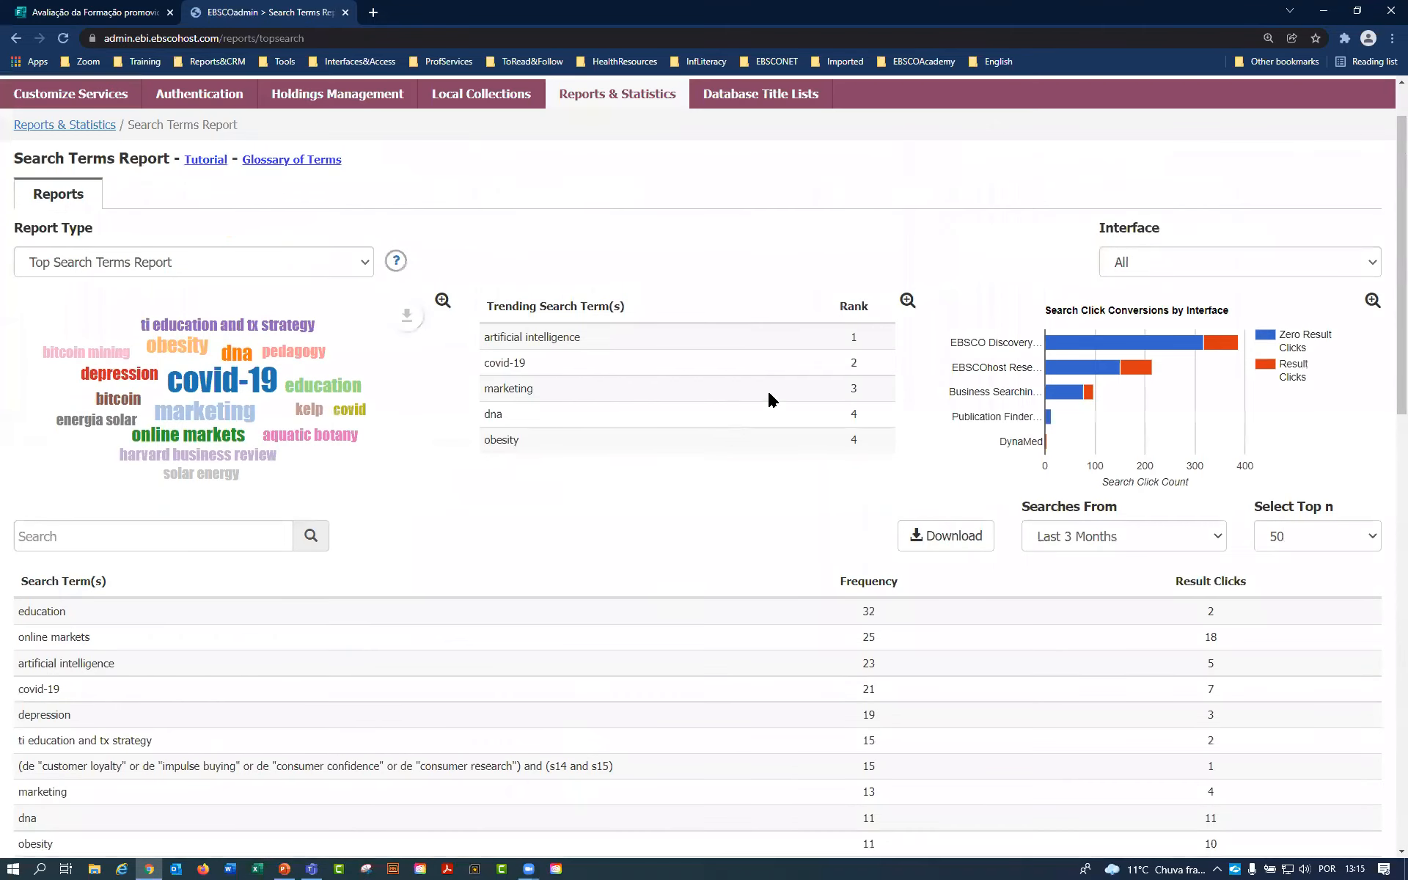
{"action": "scroll", "coordinate": [770, 399], "scroll_direction": "up", "scroll_amount": 1}
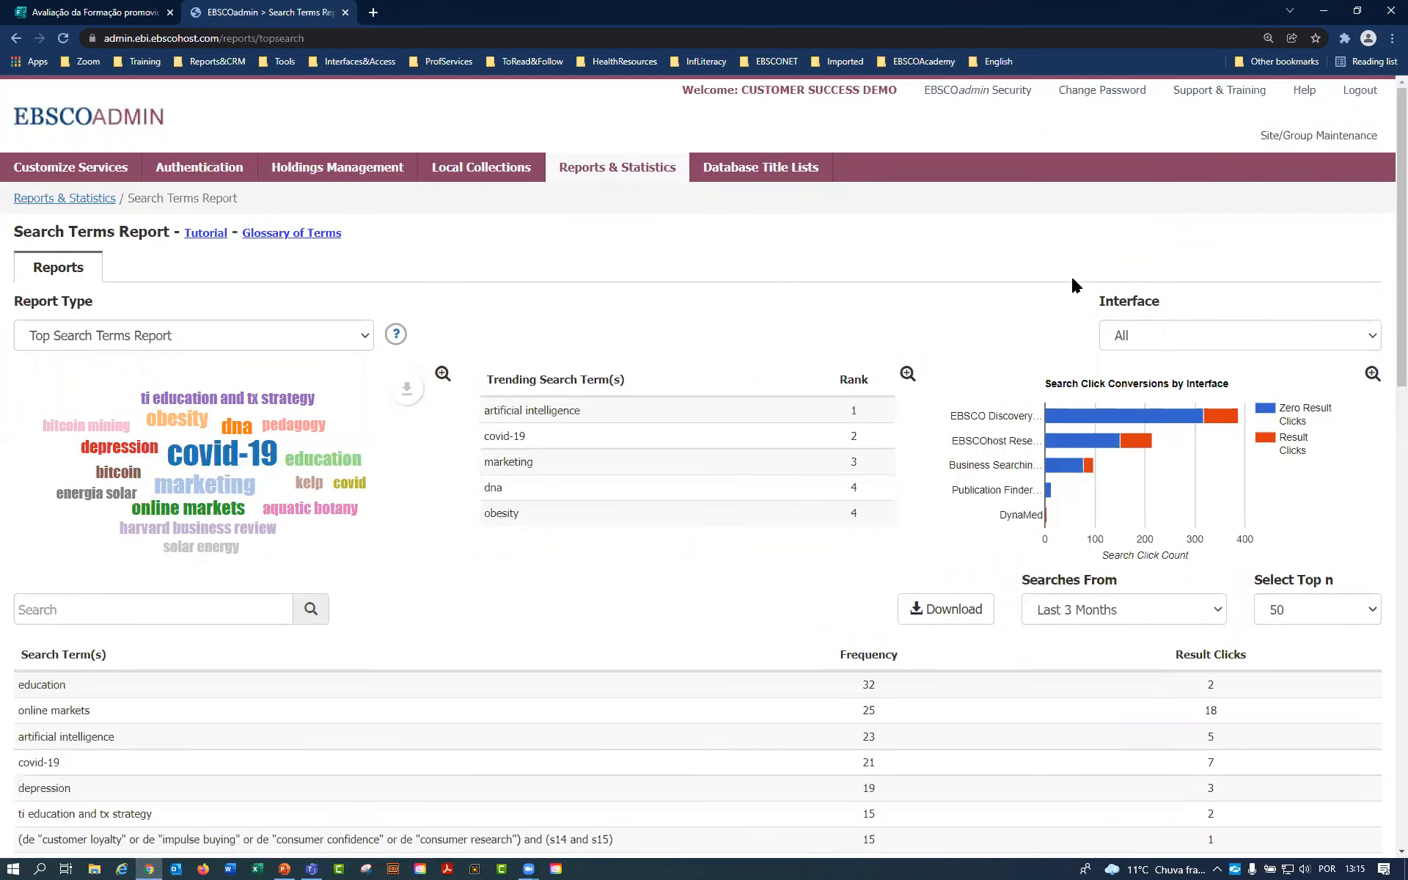
{"action": "scroll", "coordinate": [1073, 286], "scroll_direction": "down", "scroll_amount": 2}
{"action": "mouse_move", "coordinate": [1072, 286]}
{"action": "scroll", "coordinate": [1071, 289], "scroll_direction": "up", "scroll_amount": 2}
{"action": "scroll", "coordinate": [1069, 297], "scroll_direction": "down", "scroll_amount": 2}
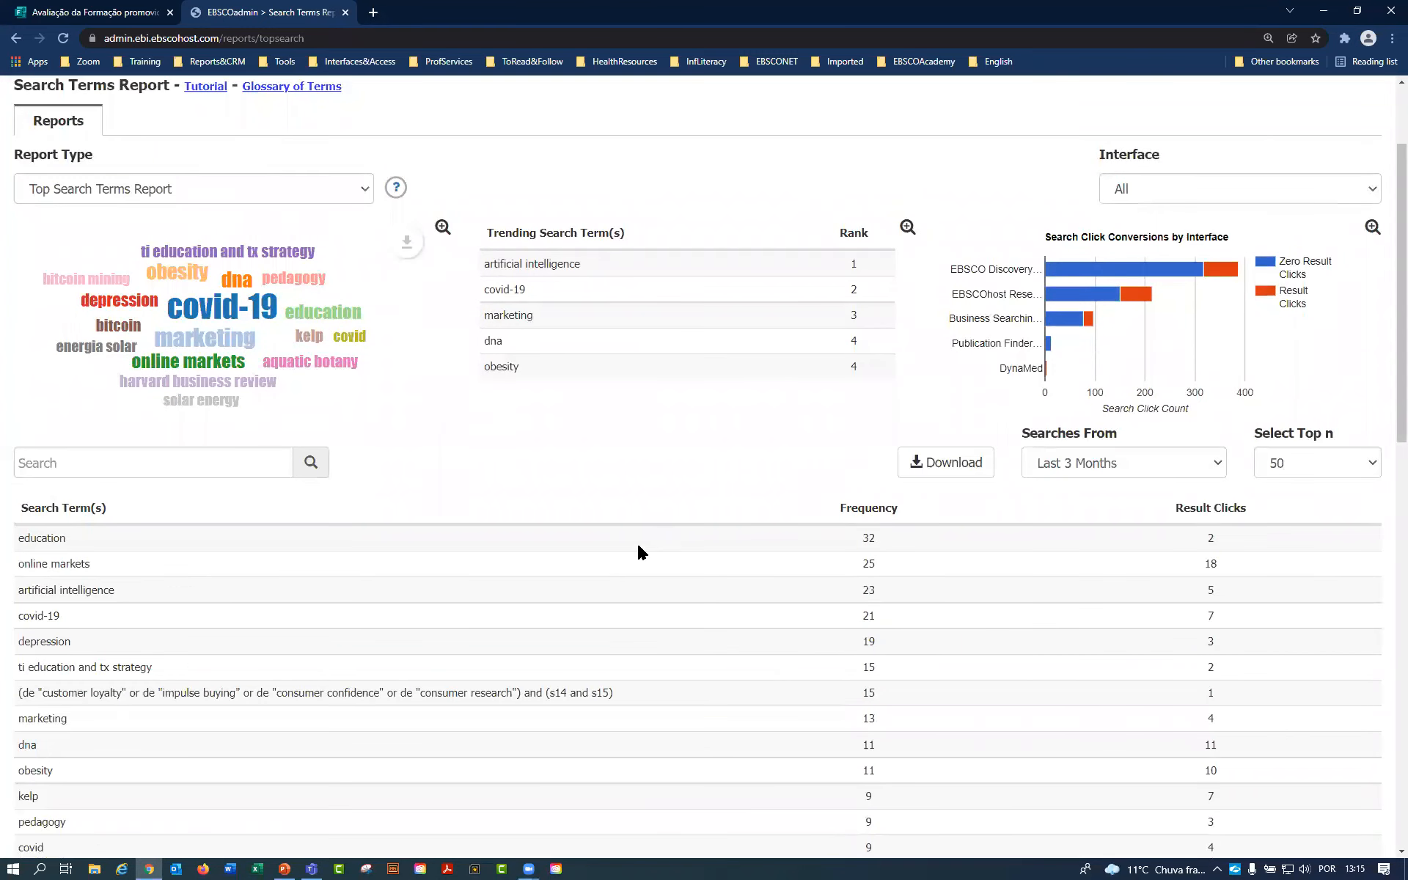
{"action": "scroll", "coordinate": [645, 550], "scroll_direction": "down", "scroll_amount": 2}
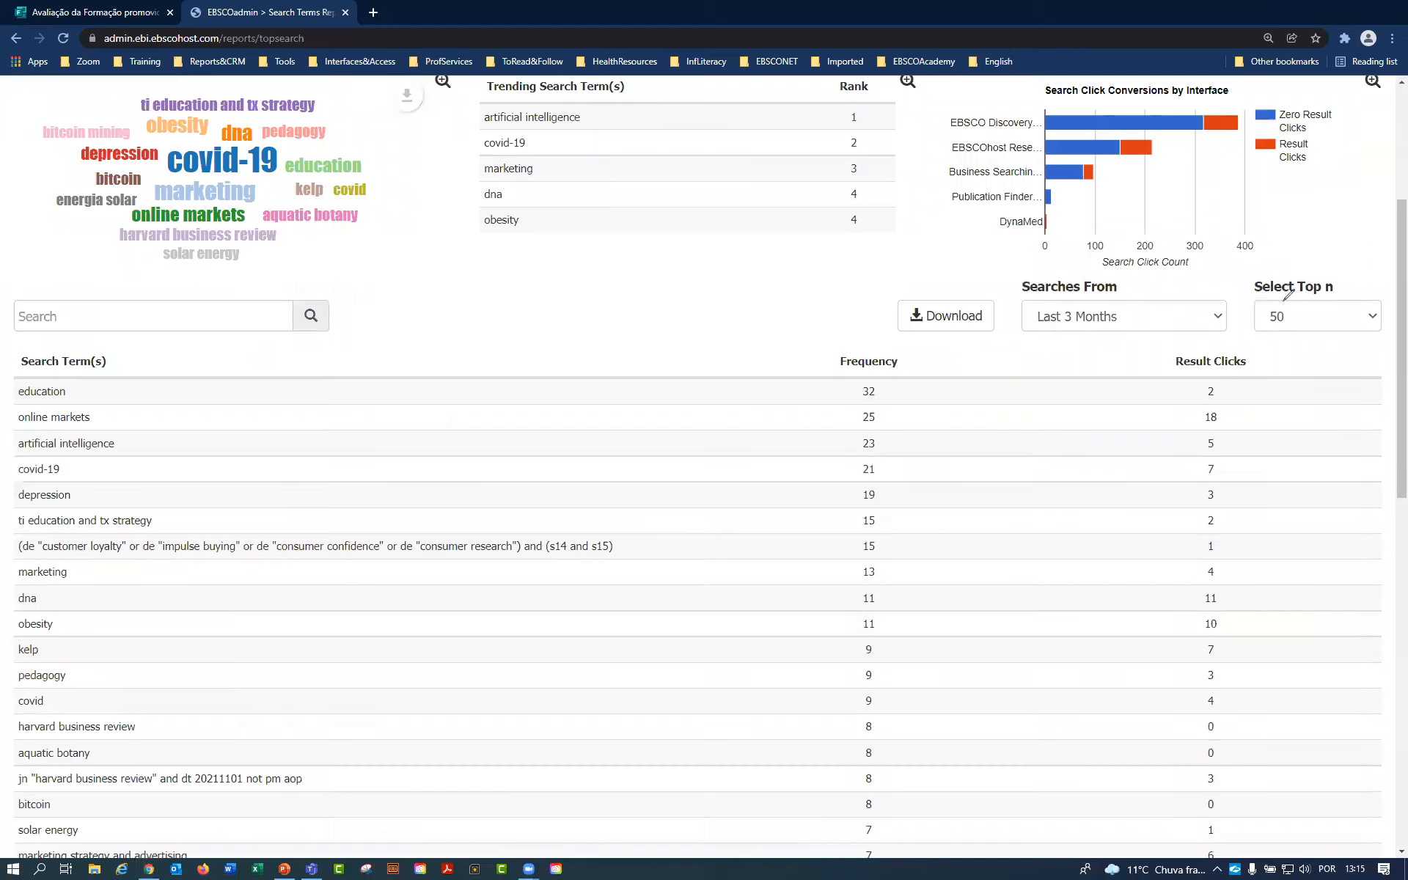
{"action": "left_click_drag", "start_coordinate": [1105, 281], "coordinate": [977, 341]}
{"action": "mouse_move", "coordinate": [1070, 397]}
{"action": "left_mouse_down"}
{"action": "mouse_move", "coordinate": [1175, 233]}
{"action": "mouse_move", "coordinate": [1158, 239]}
{"action": "left_mouse_up"}
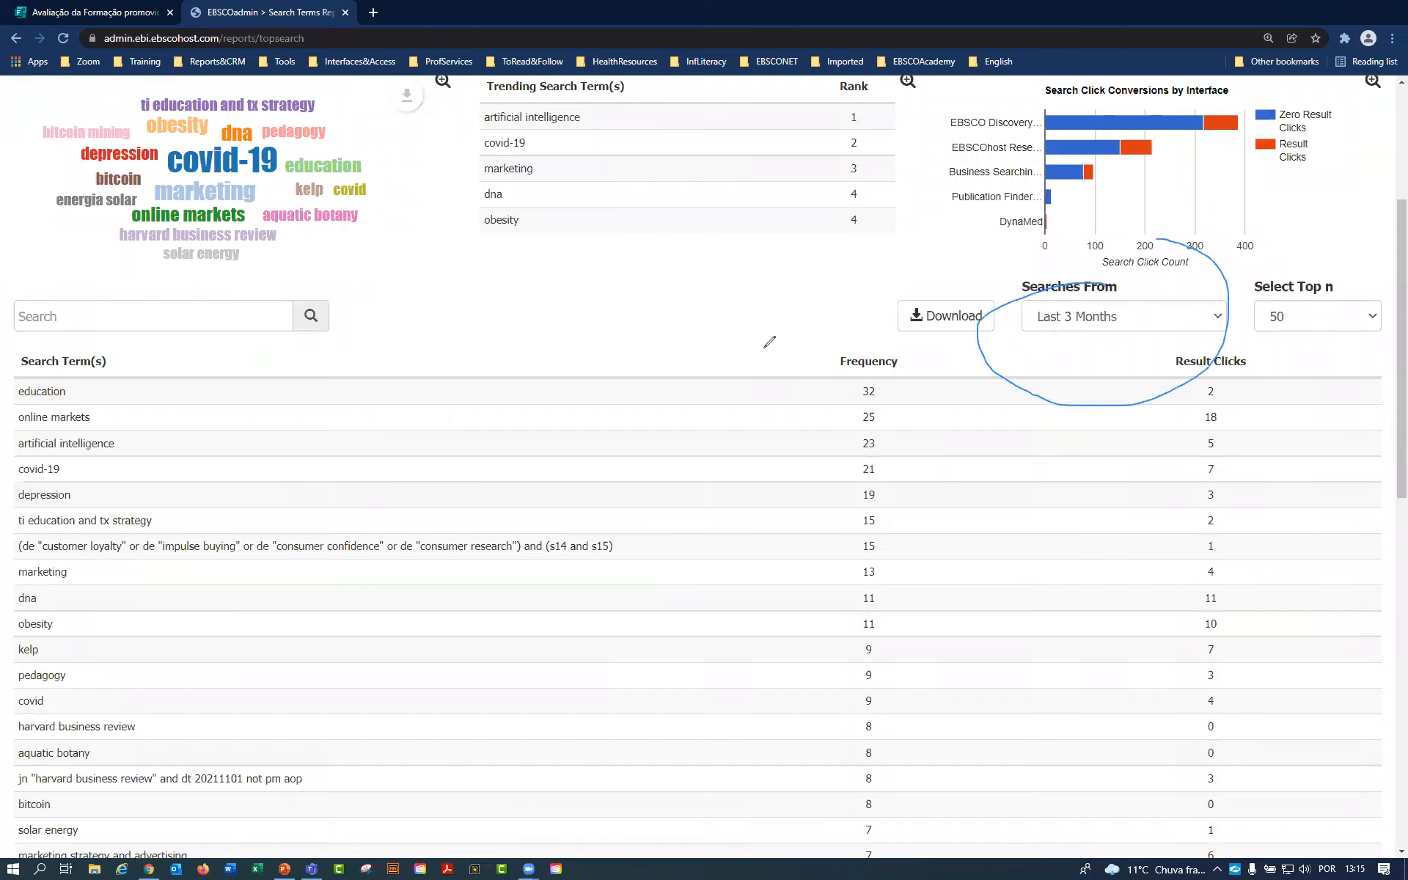
{"action": "mouse_move", "coordinate": [32, 360]}
{"action": "left_mouse_down"}
{"action": "mouse_move", "coordinate": [22, 403]}
{"action": "mouse_move", "coordinate": [81, 402]}
{"action": "mouse_move", "coordinate": [91, 371]}
{"action": "mouse_move", "coordinate": [74, 362]}
{"action": "left_mouse_up"}
{"action": "left_click", "coordinate": [989, 151]}
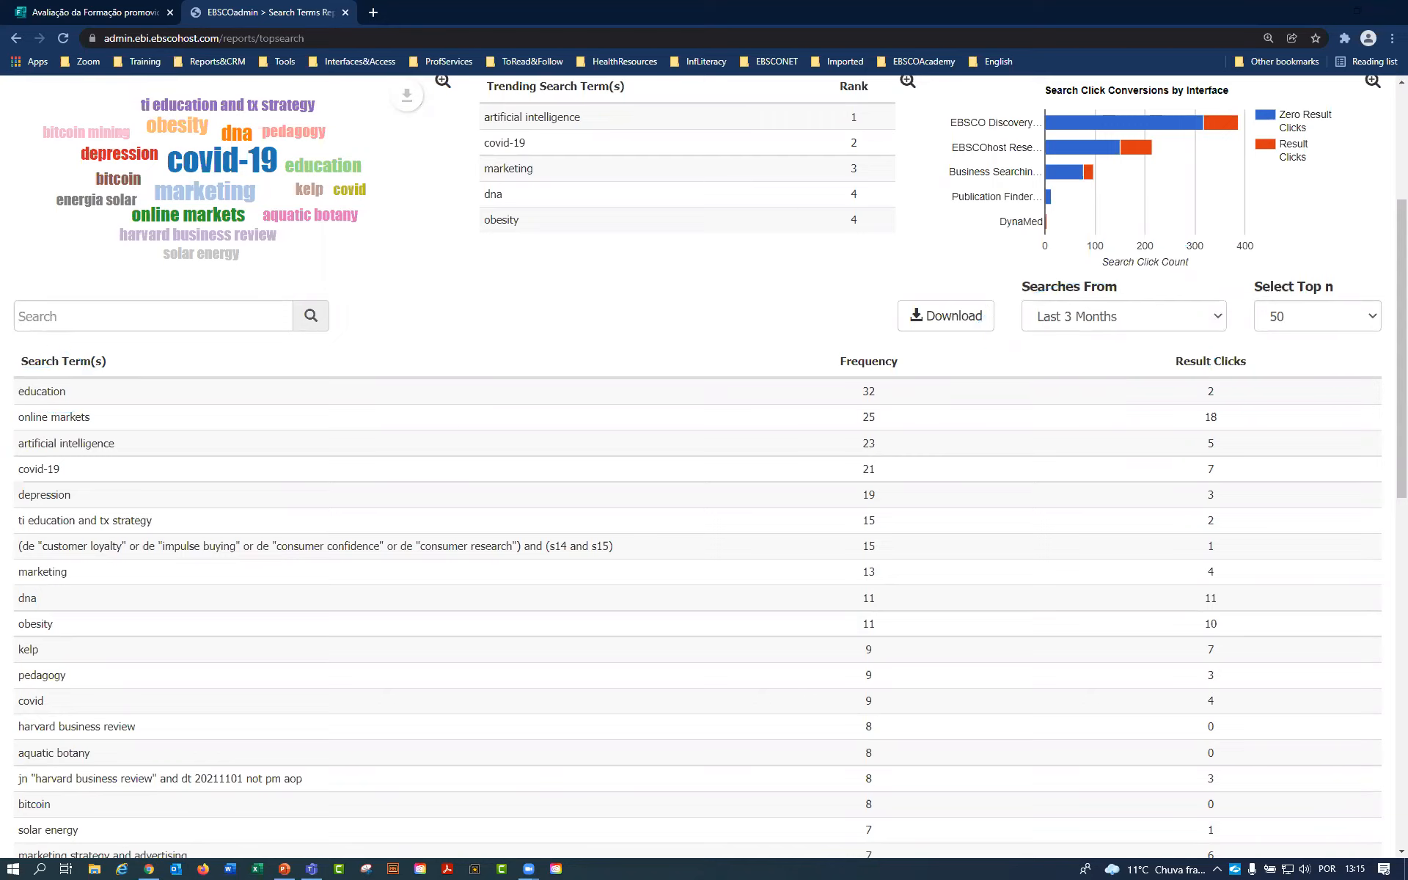
Check which interfaces the report can be filtered by, keeping the All selection.
{"action": "scroll", "coordinate": [1264, 298], "scroll_direction": "up", "scroll_amount": 4}
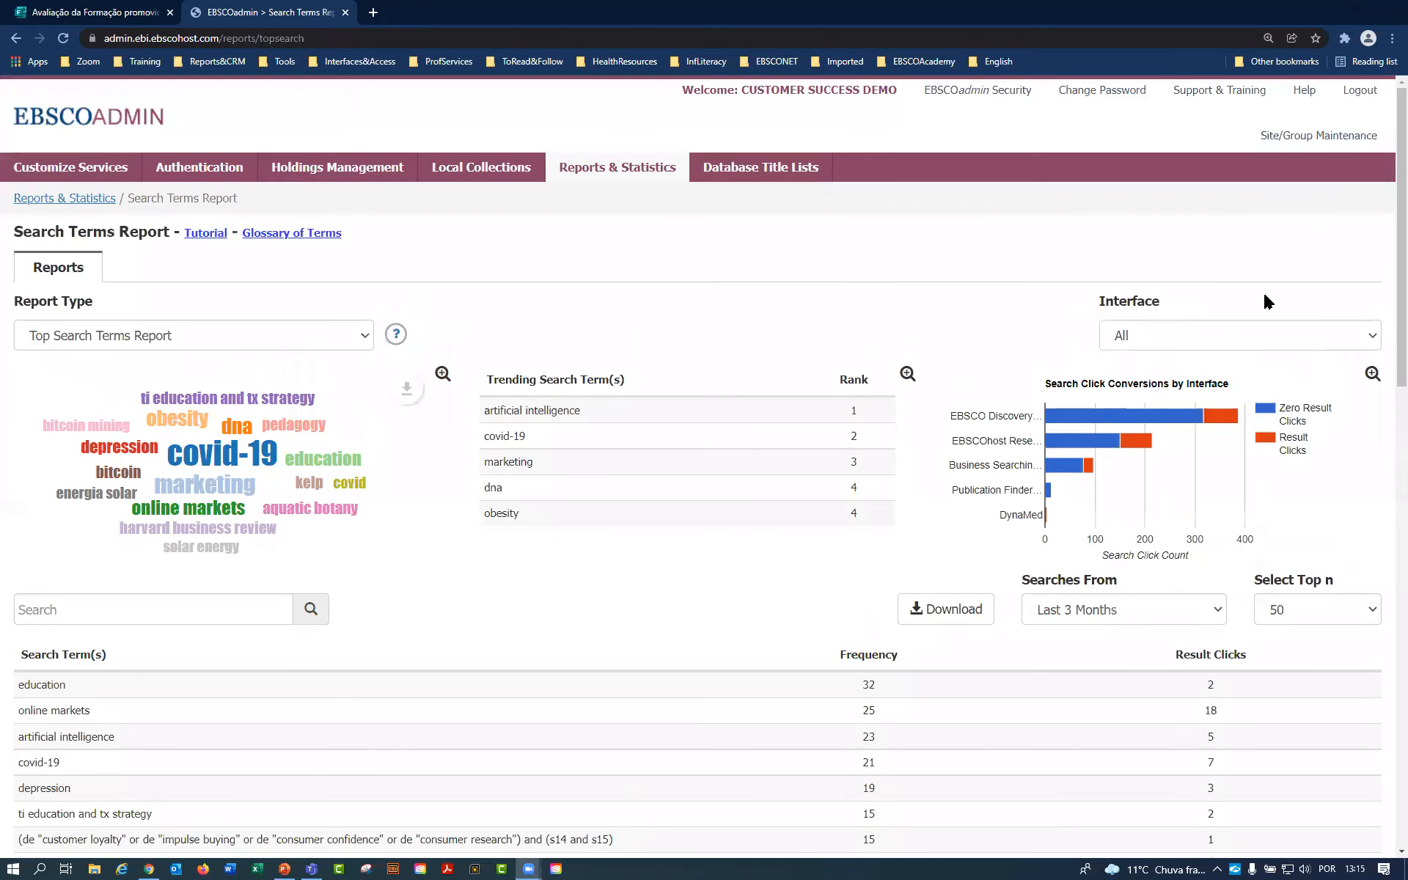
{"action": "left_click", "coordinate": [1234, 337]}
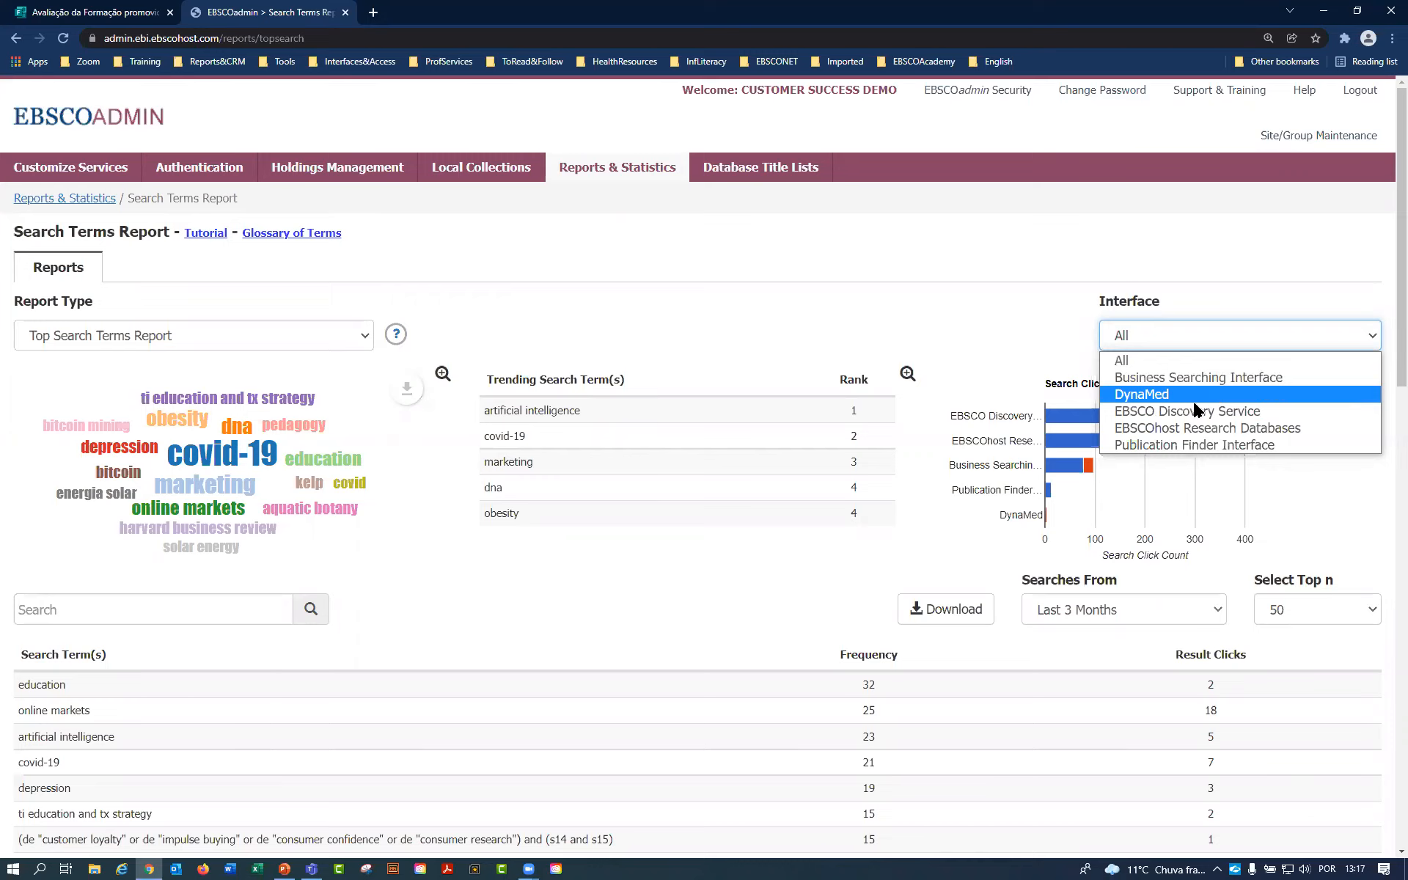
{"action": "left_click", "coordinate": [1026, 327]}
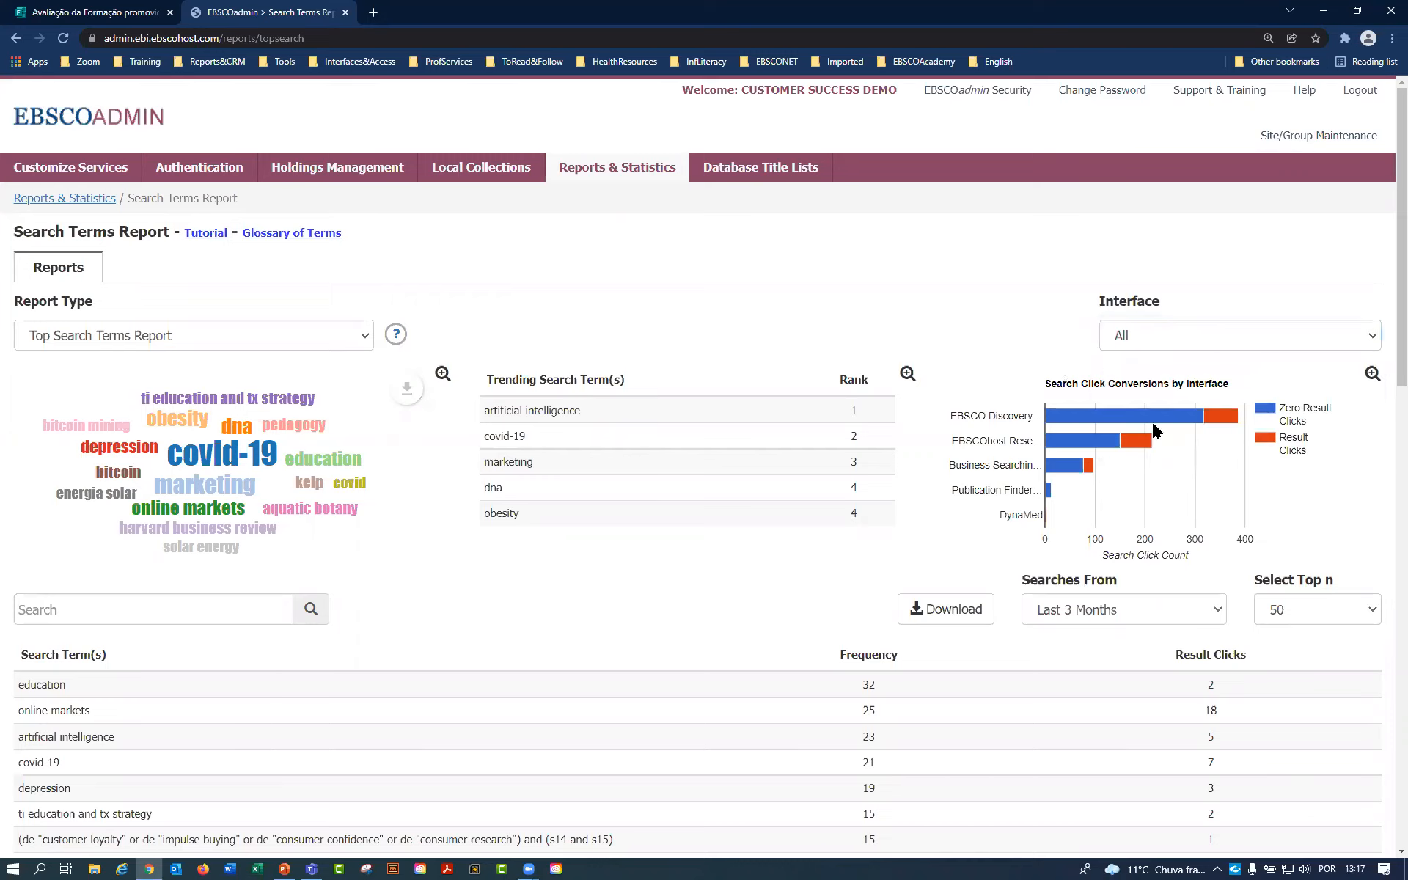
Limit the search terms table to searches from the Last Month.
{"action": "scroll", "coordinate": [1159, 432], "scroll_direction": "down", "scroll_amount": 3}
{"action": "left_click", "coordinate": [1126, 394]}
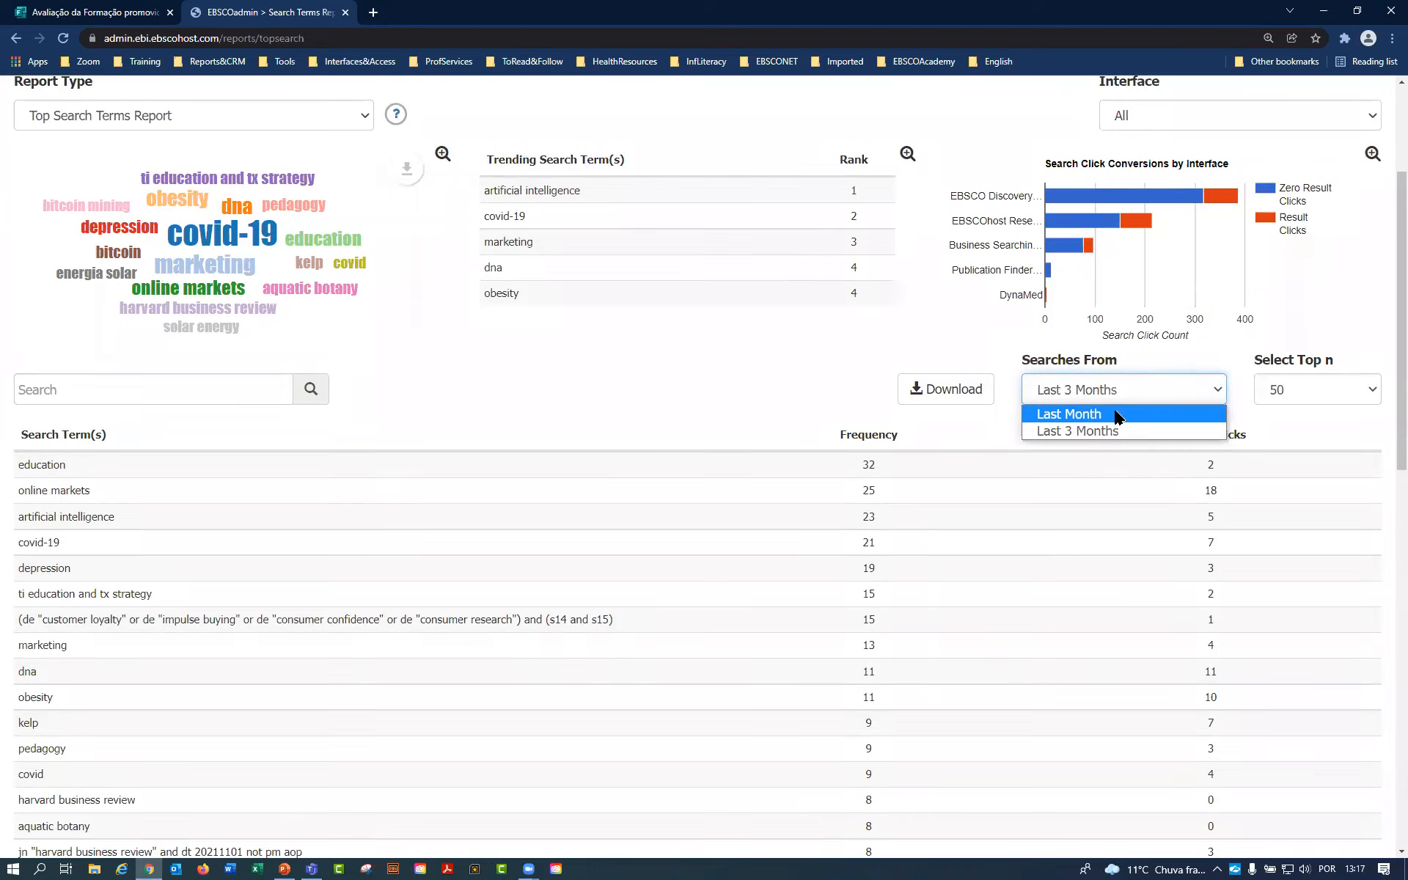
{"action": "left_click", "coordinate": [1084, 415]}
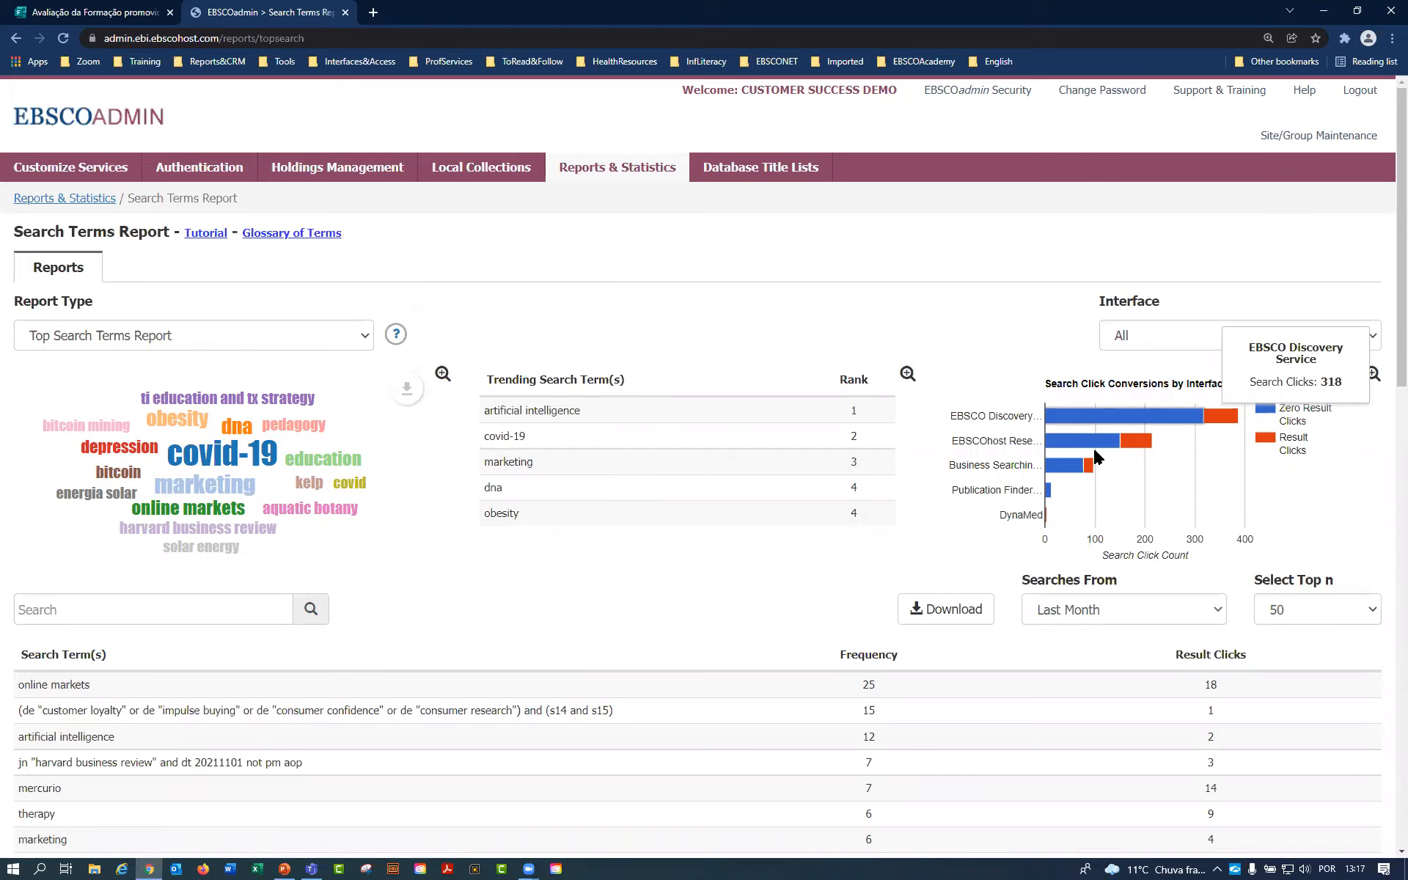
Browse the last month's search terms together with their frequency and result clicks.
{"action": "scroll", "coordinate": [1122, 508], "scroll_direction": "down", "scroll_amount": 3}
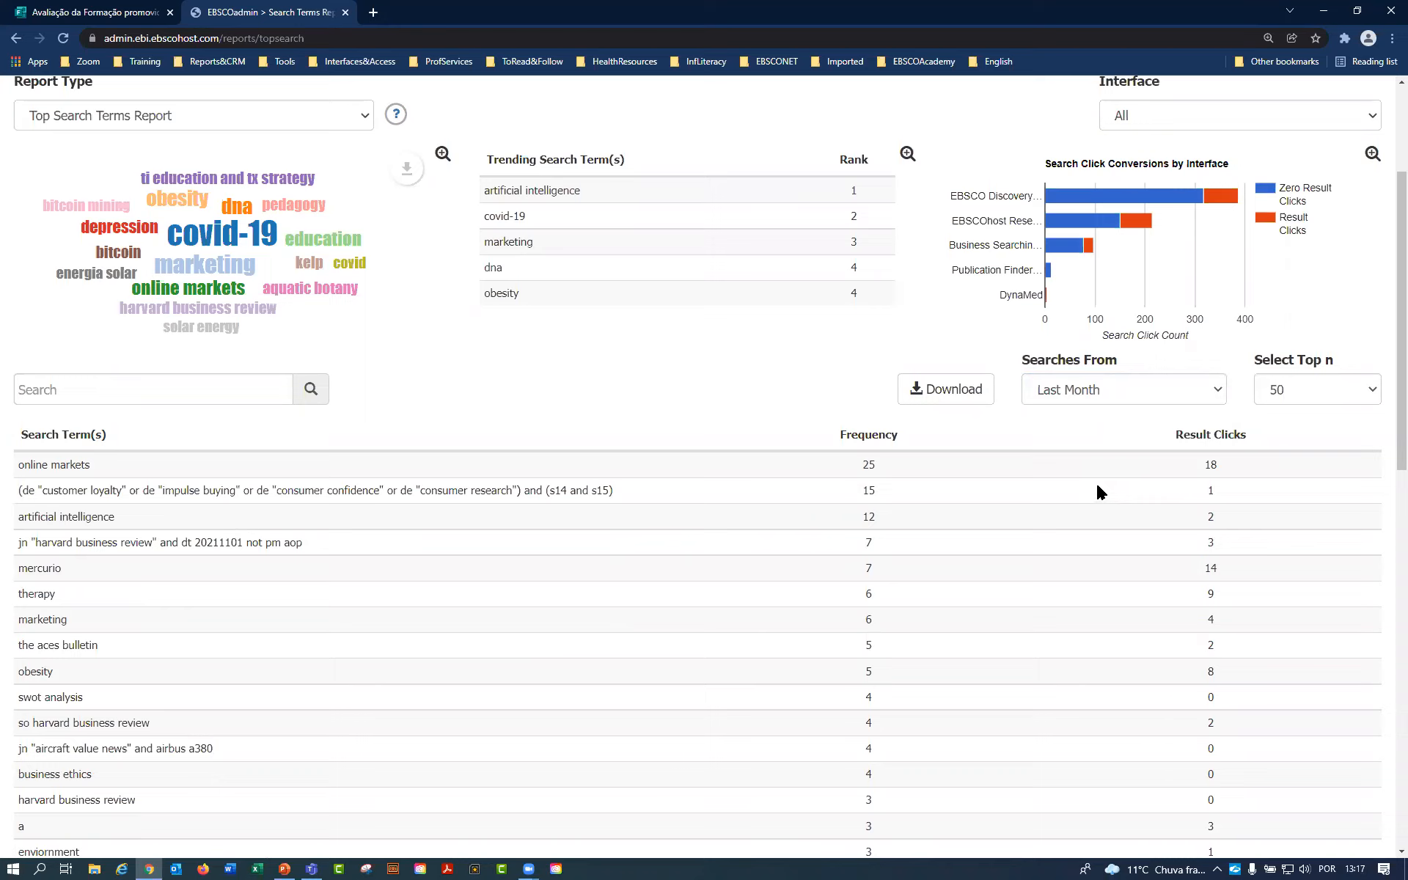
{"action": "scroll", "coordinate": [367, 494], "scroll_direction": "down", "scroll_amount": 3}
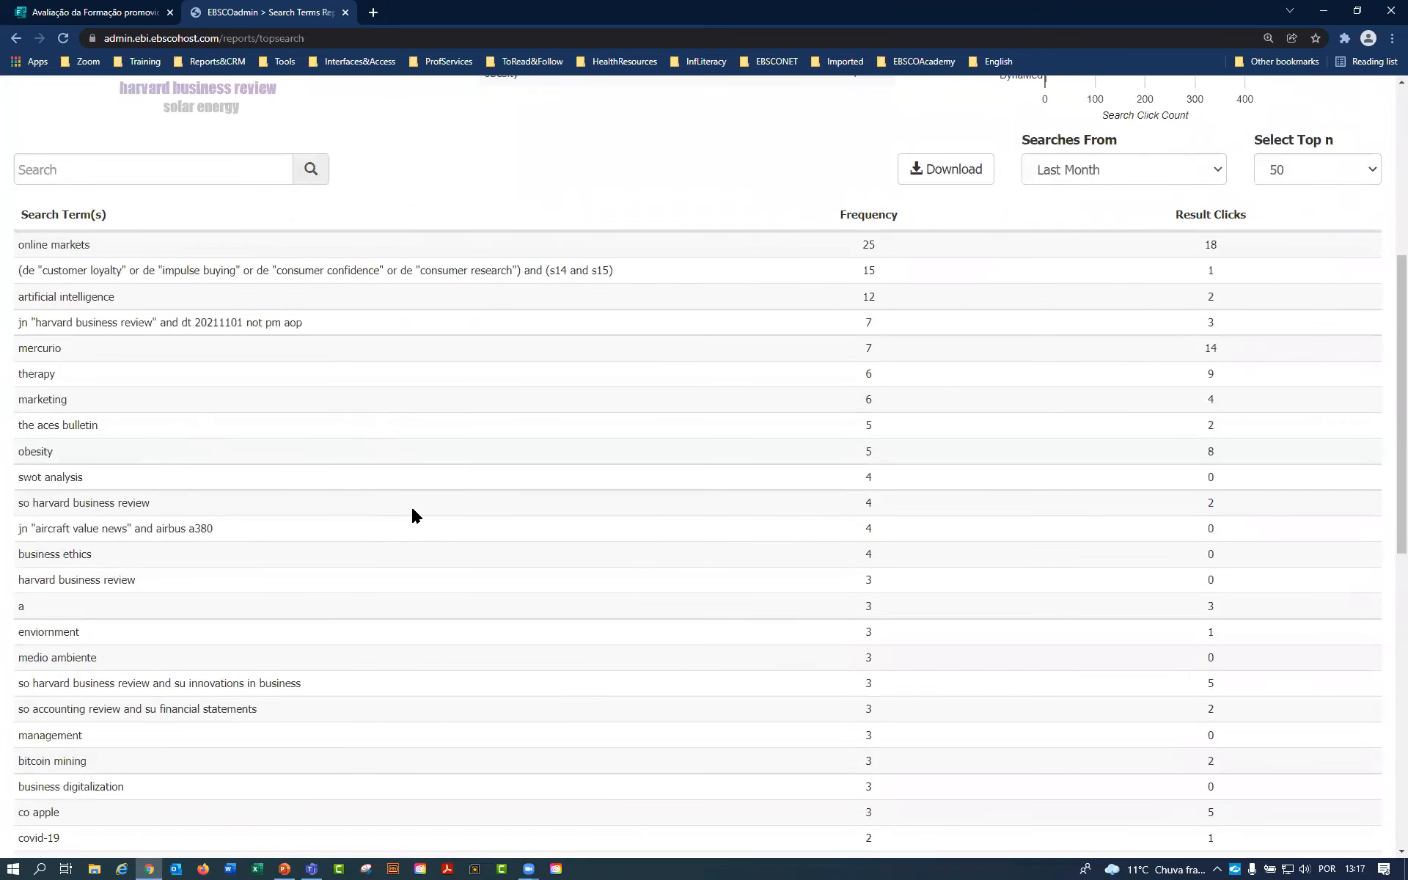
{"action": "scroll", "coordinate": [410, 514], "scroll_direction": "down", "scroll_amount": 3}
{"action": "scroll", "coordinate": [412, 515], "scroll_direction": "up", "scroll_amount": 9}
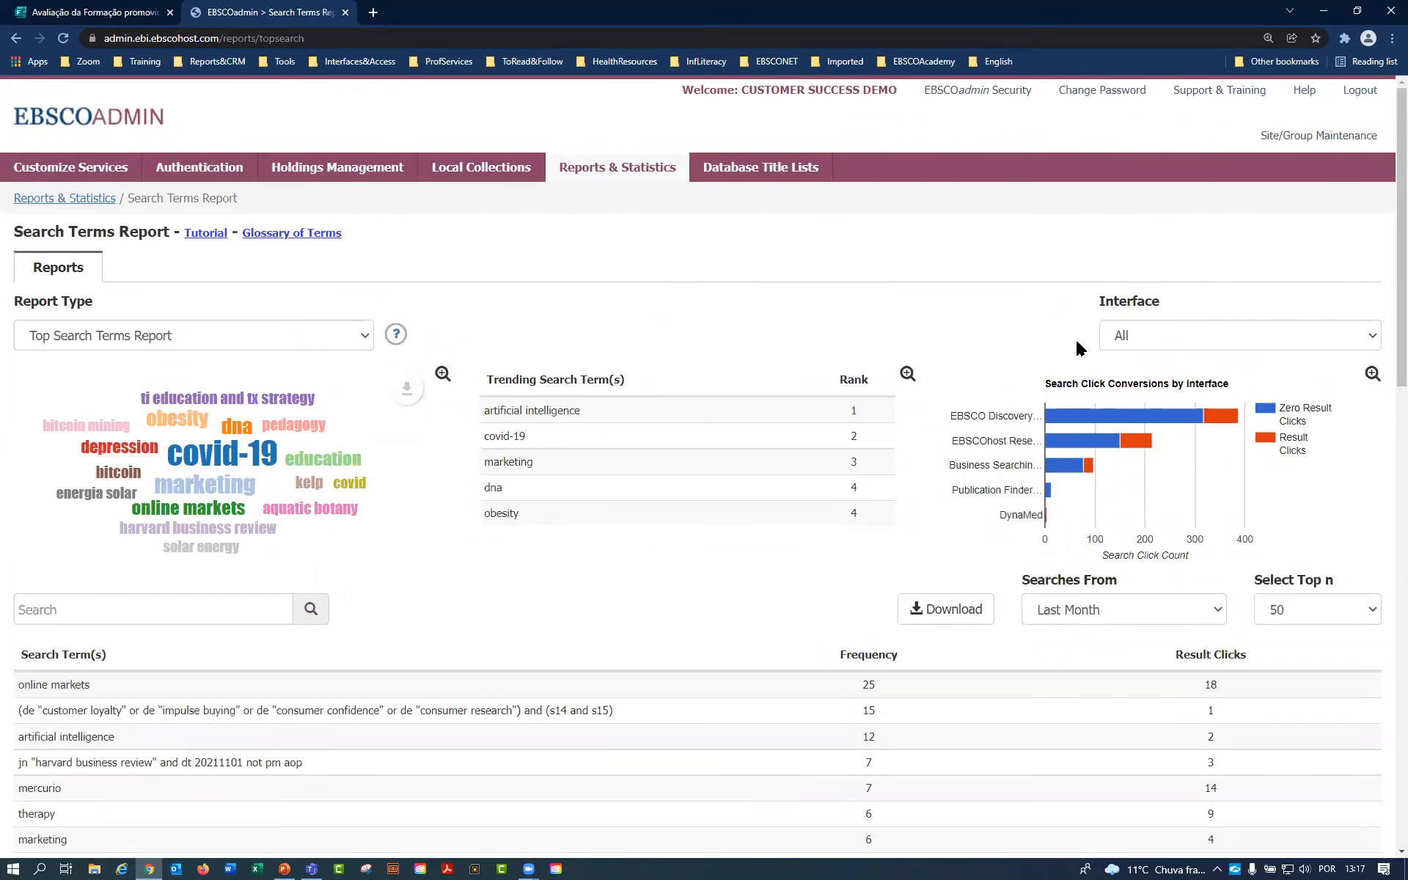
{"action": "scroll", "coordinate": [151, 450], "scroll_direction": "down", "scroll_amount": 5}
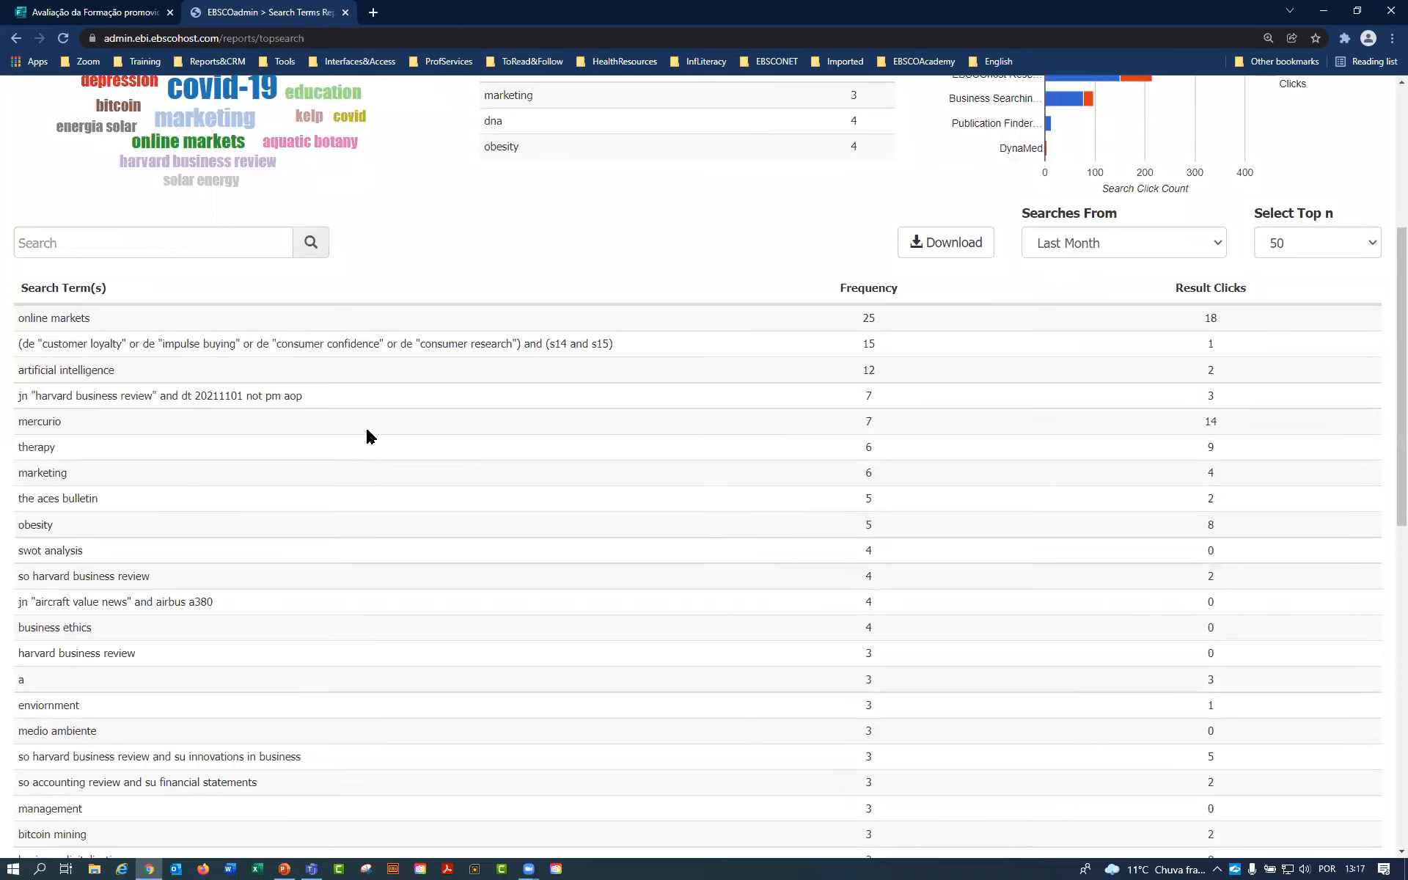
{"action": "scroll", "coordinate": [365, 434], "scroll_direction": "up", "scroll_amount": 5}
{"action": "scroll", "coordinate": [748, 541], "scroll_direction": "down", "scroll_amount": 4}
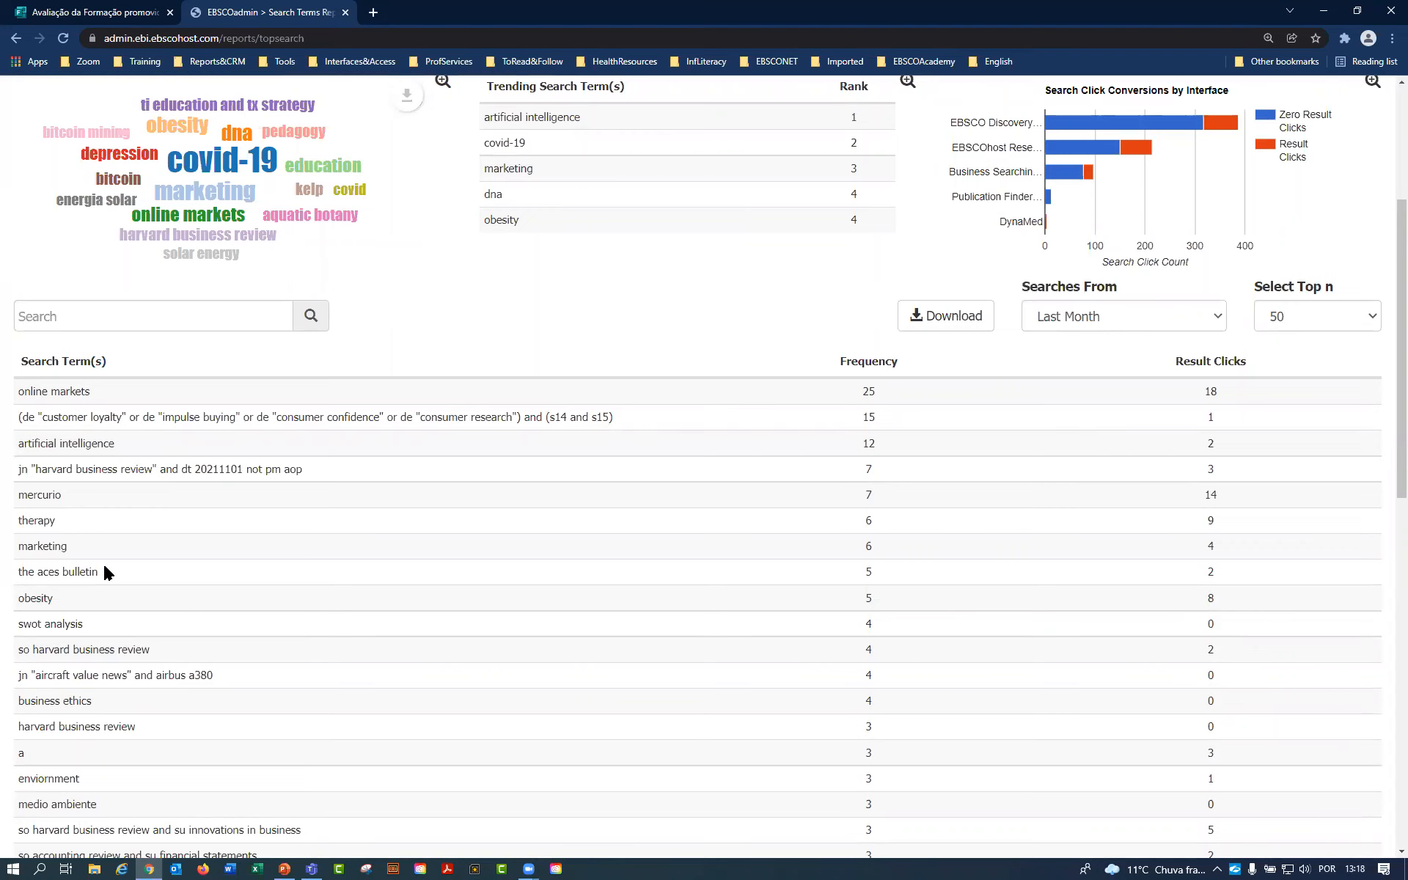
Examine the "customer loyalty" advanced query in the table, highlighting its field codes, quoted phrases and OR operators.
{"action": "scroll", "coordinate": [104, 572], "scroll_direction": "down", "scroll_amount": 2}
{"action": "left_click_drag", "start_coordinate": [28, 272], "coordinate": [620, 274]}
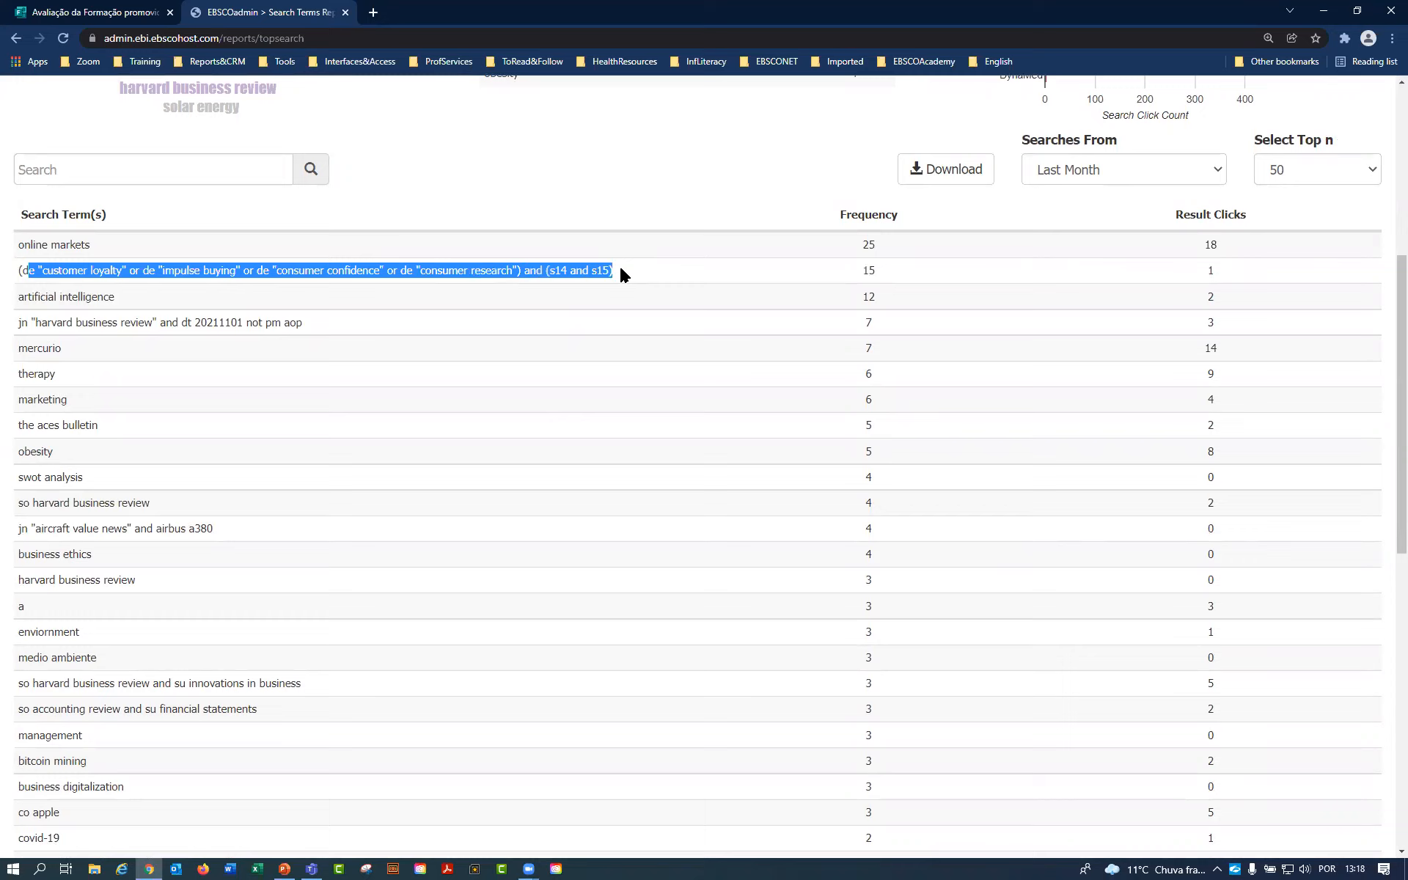
{"action": "left_click", "coordinate": [660, 261]}
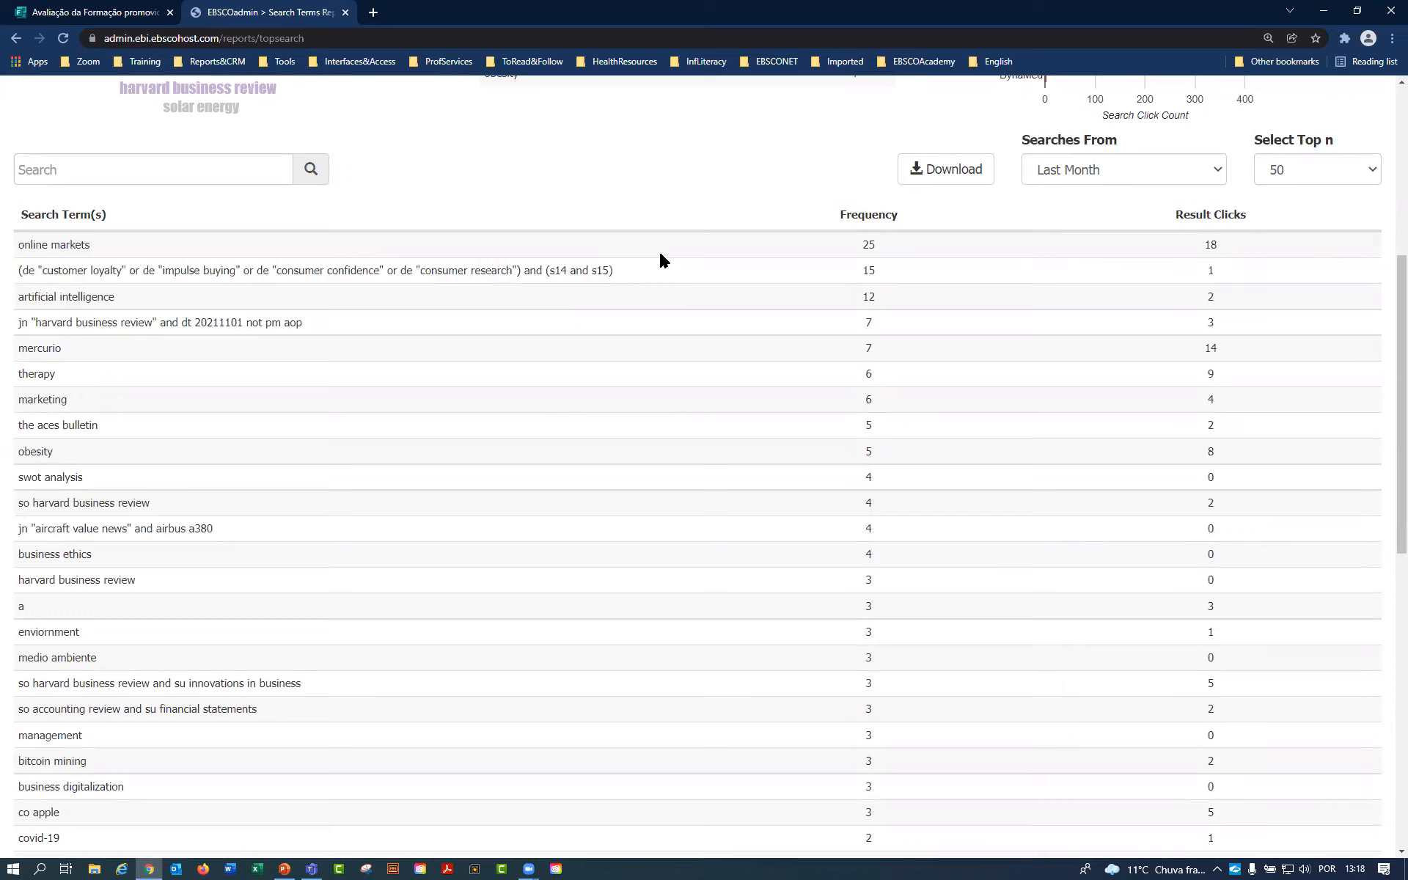
{"action": "left_click_drag", "start_coordinate": [613, 273], "coordinate": [19, 271]}
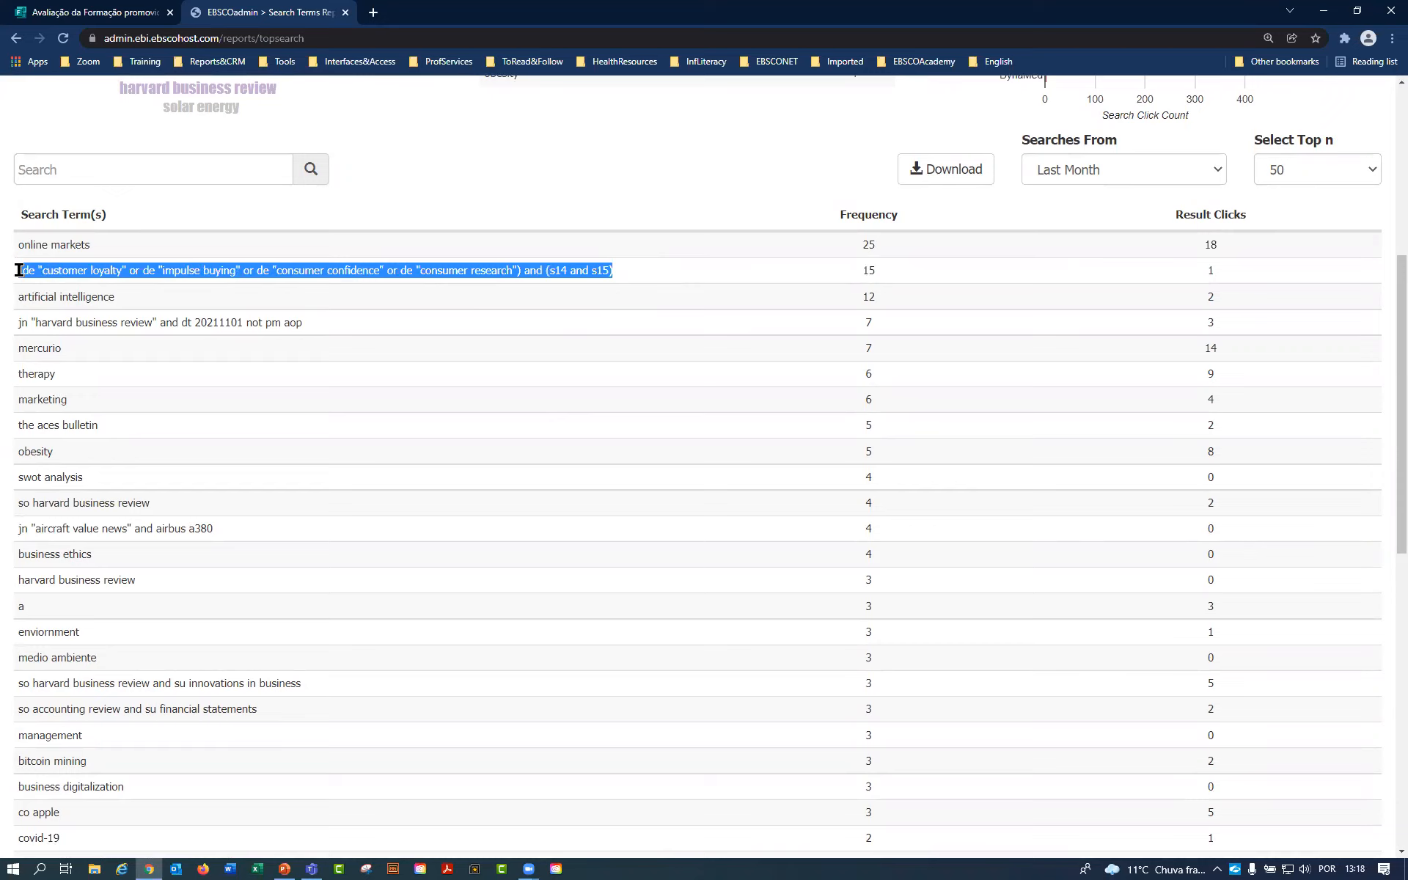
{"action": "left_click_drag", "start_coordinate": [19, 271], "coordinate": [15, 271]}
{"action": "left_click", "coordinate": [33, 269]}
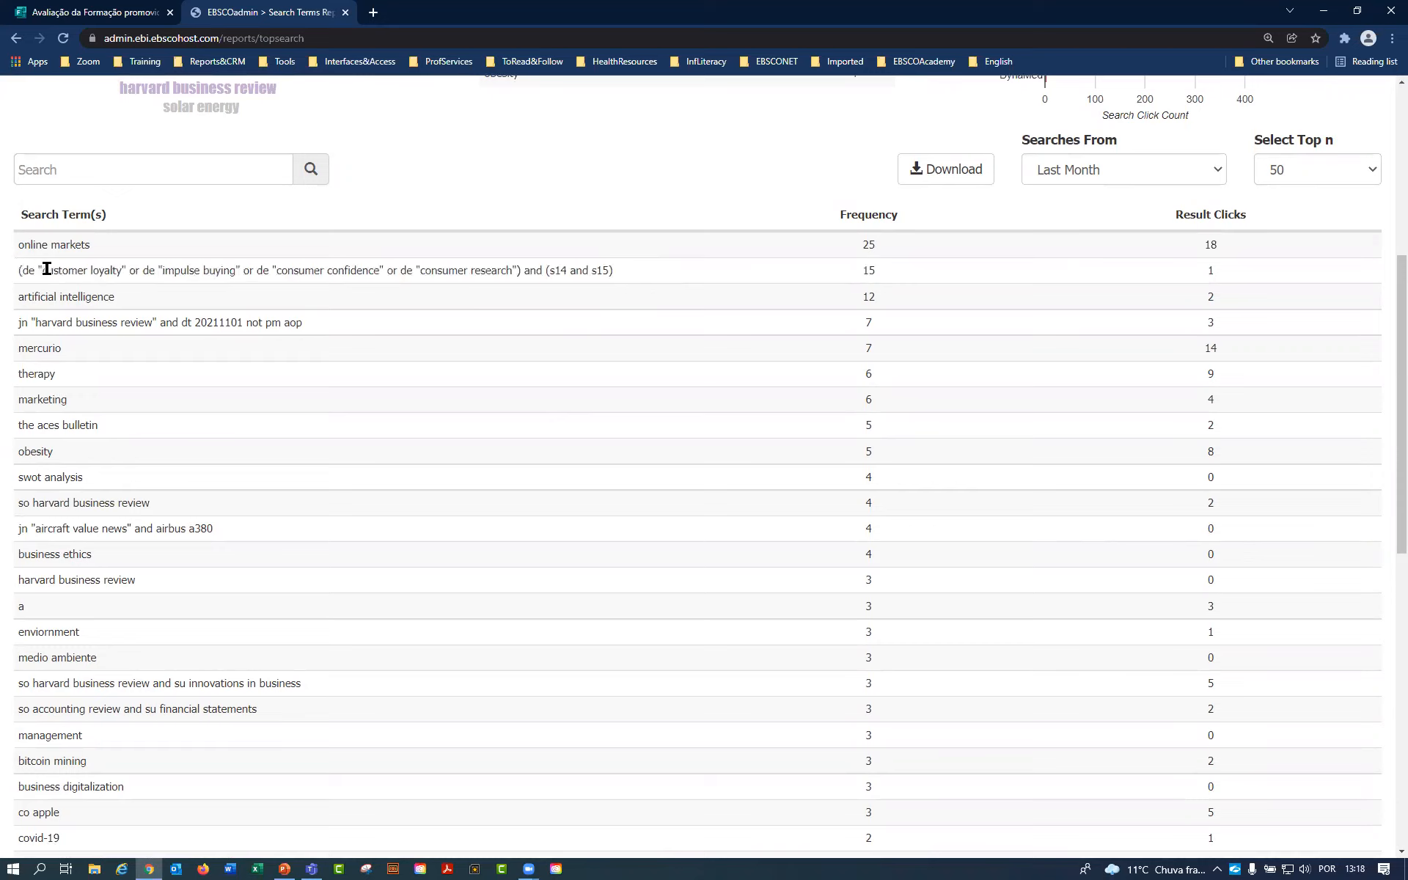
{"action": "left_click_drag", "start_coordinate": [37, 269], "coordinate": [17, 270]}
{"action": "left_click_drag", "start_coordinate": [125, 269], "coordinate": [42, 270]}
{"action": "left_click_drag", "start_coordinate": [154, 270], "coordinate": [140, 269]}
{"action": "left_click_drag", "start_coordinate": [132, 270], "coordinate": [173, 271]}
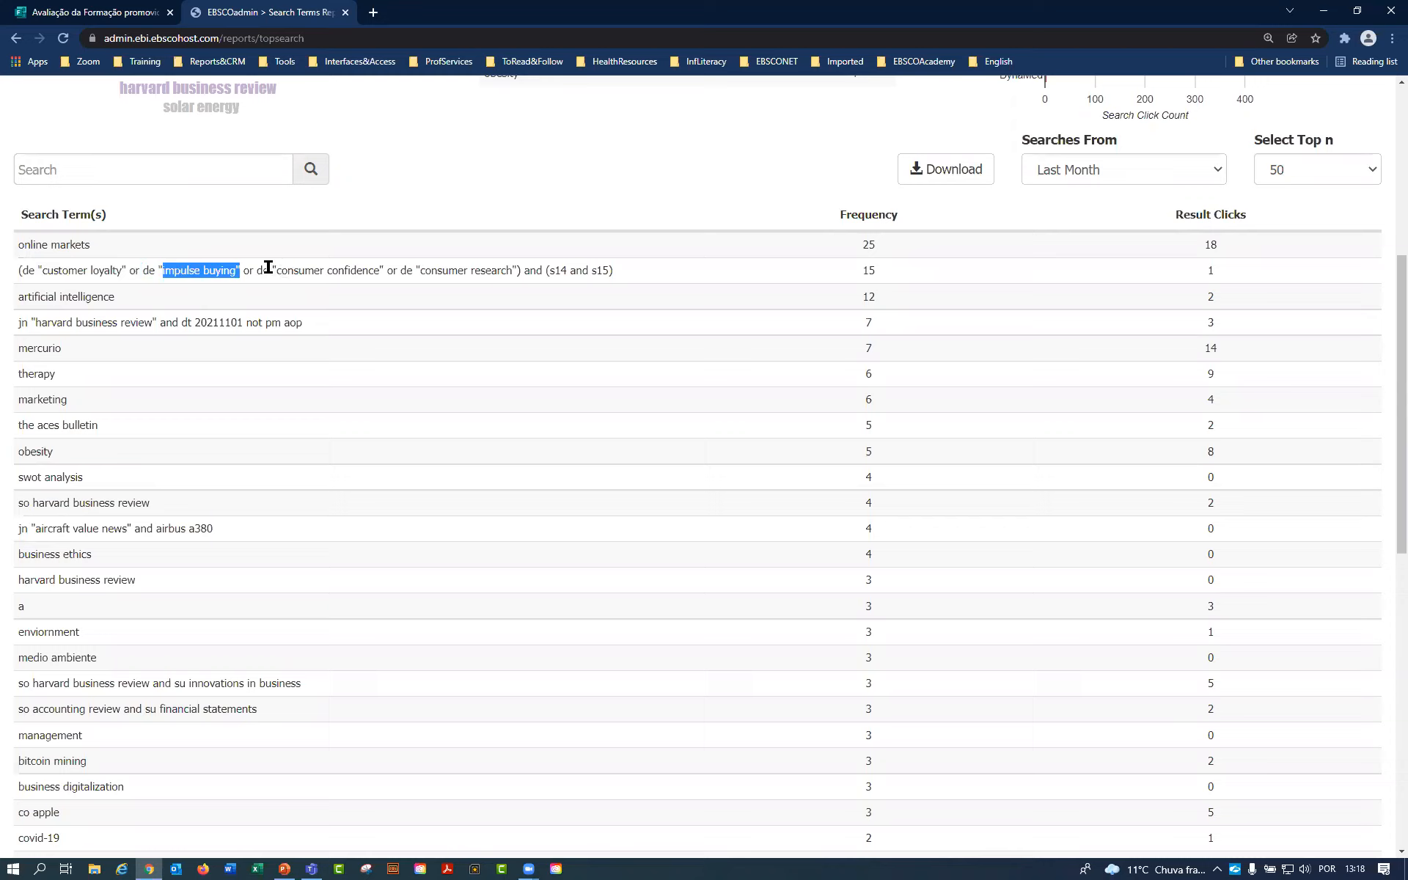
{"action": "left_click_drag", "start_coordinate": [281, 270], "coordinate": [379, 271]}
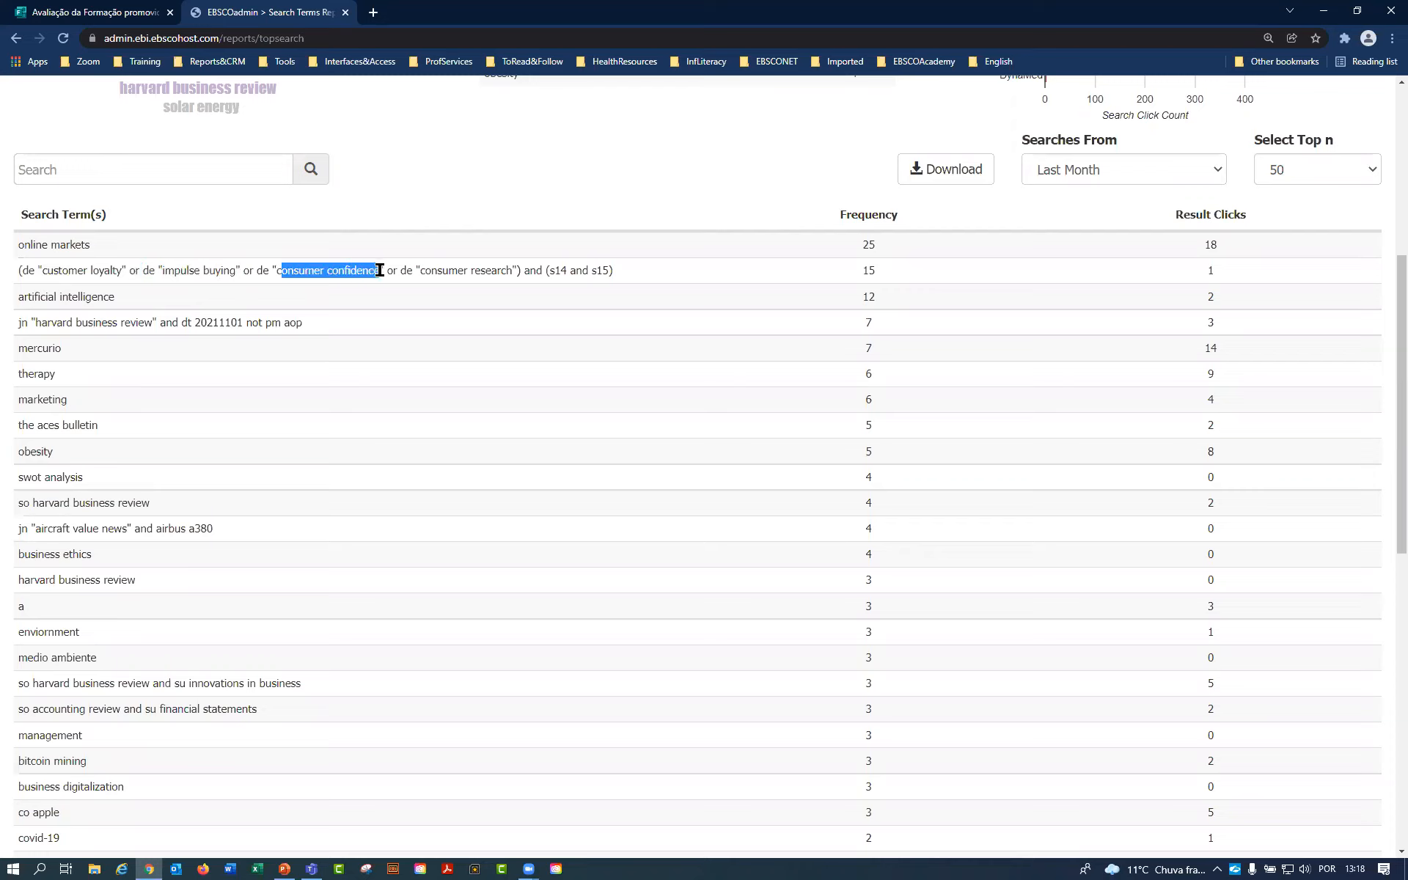
{"action": "left_click_drag", "start_coordinate": [253, 270], "coordinate": [242, 270]}
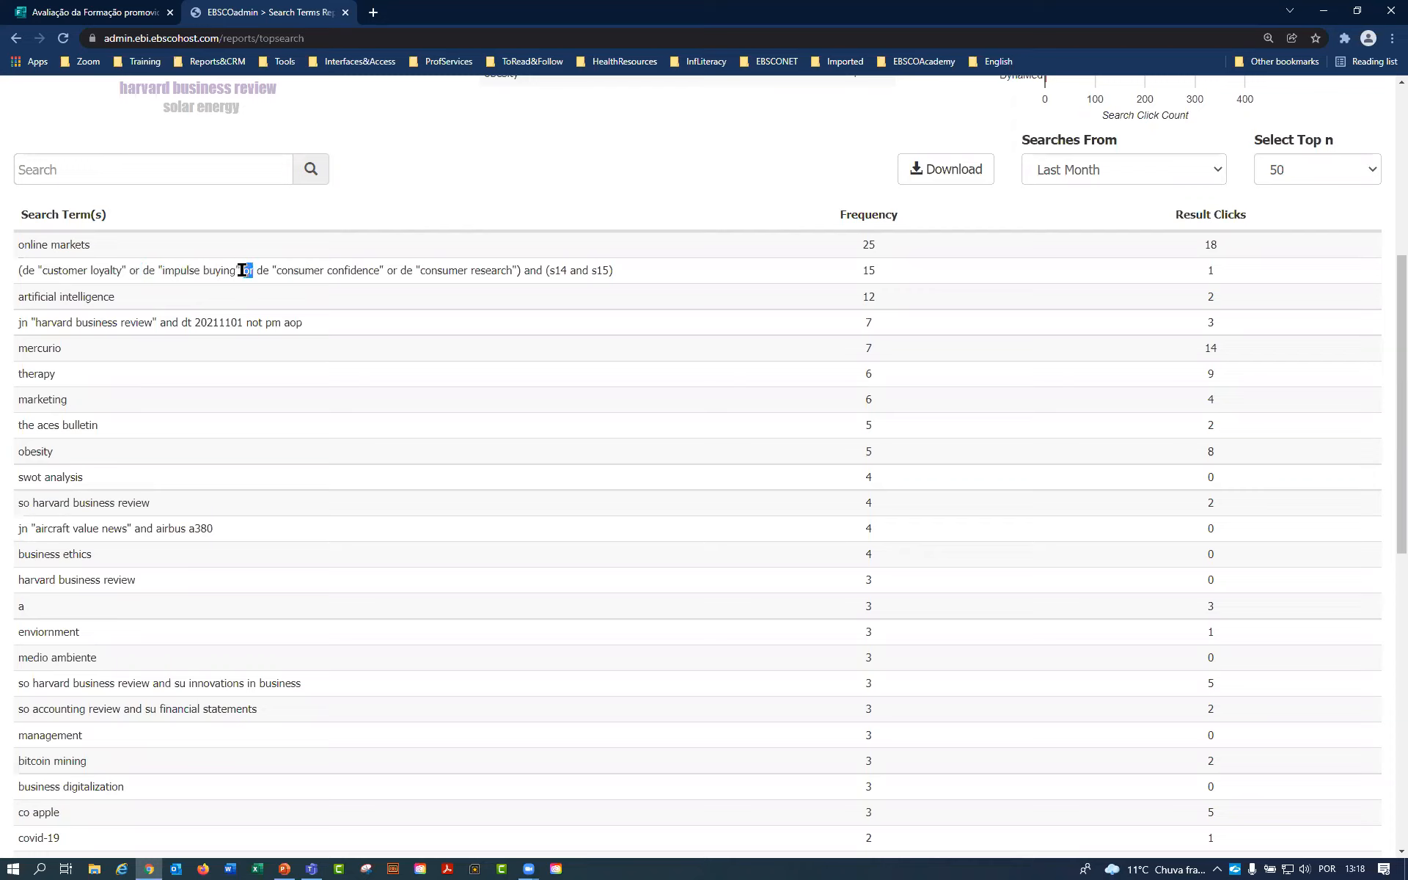
Review the remaining search terms down to the end of the table, including the long Boolean queries.
{"action": "scroll", "coordinate": [487, 345], "scroll_direction": "down", "scroll_amount": 5}
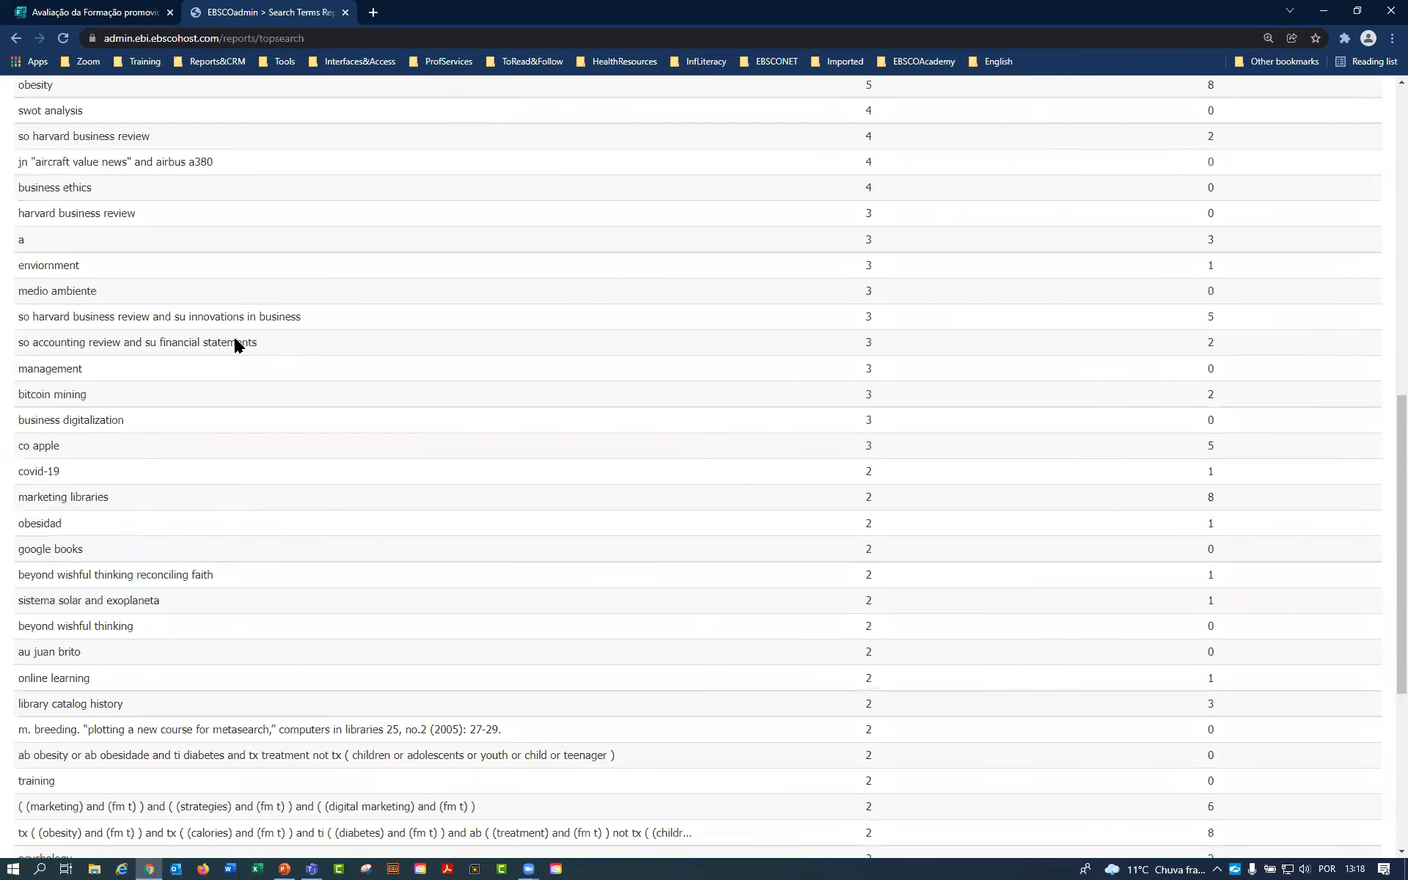
{"action": "scroll", "coordinate": [110, 264], "scroll_direction": "down", "scroll_amount": 5}
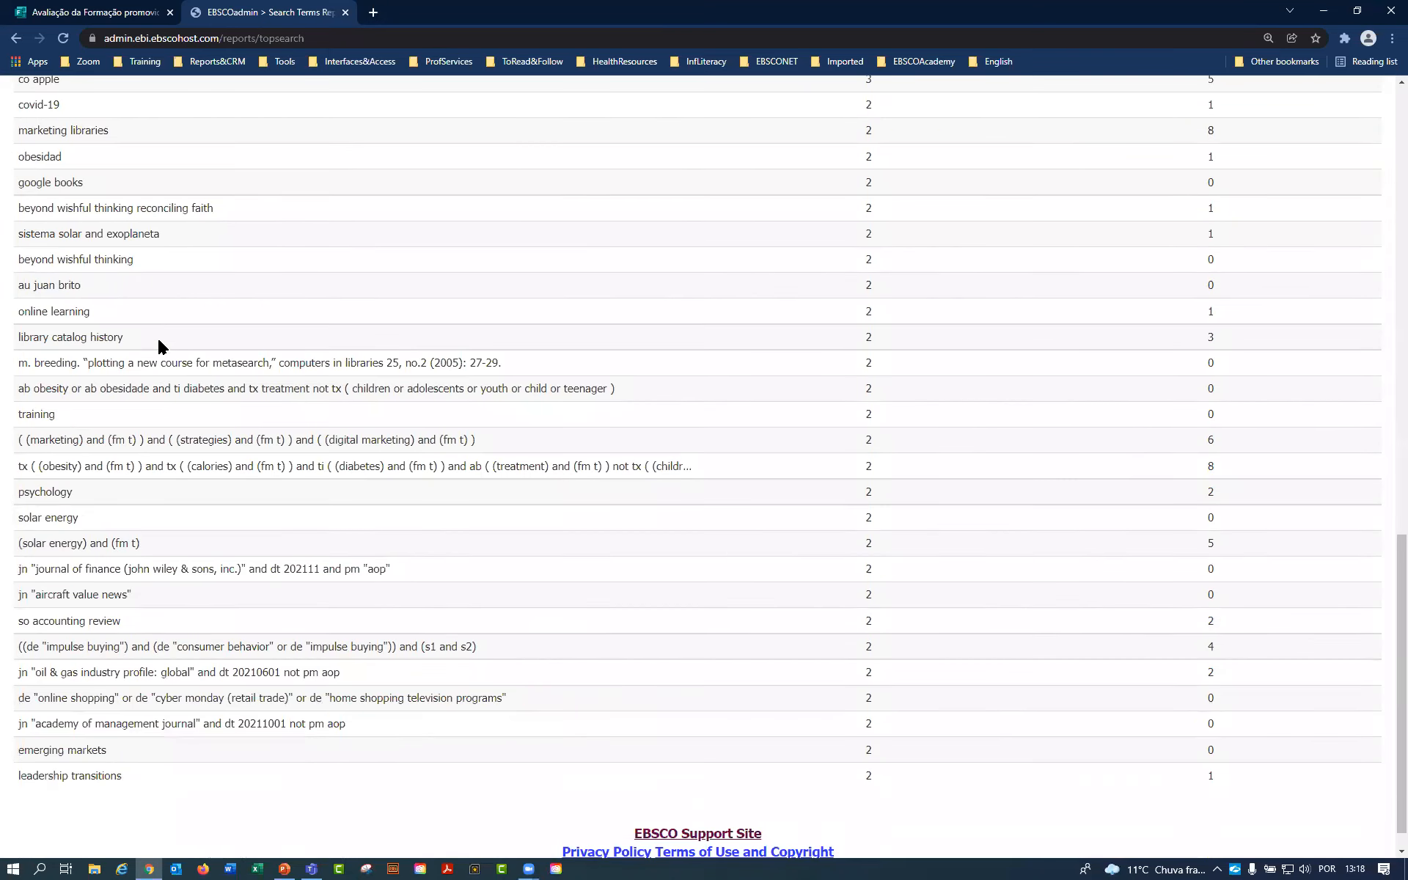
{"action": "left_click_drag", "start_coordinate": [39, 409], "coordinate": [663, 431]}
{"action": "scroll", "coordinate": [663, 432], "scroll_direction": "up", "scroll_amount": 12}
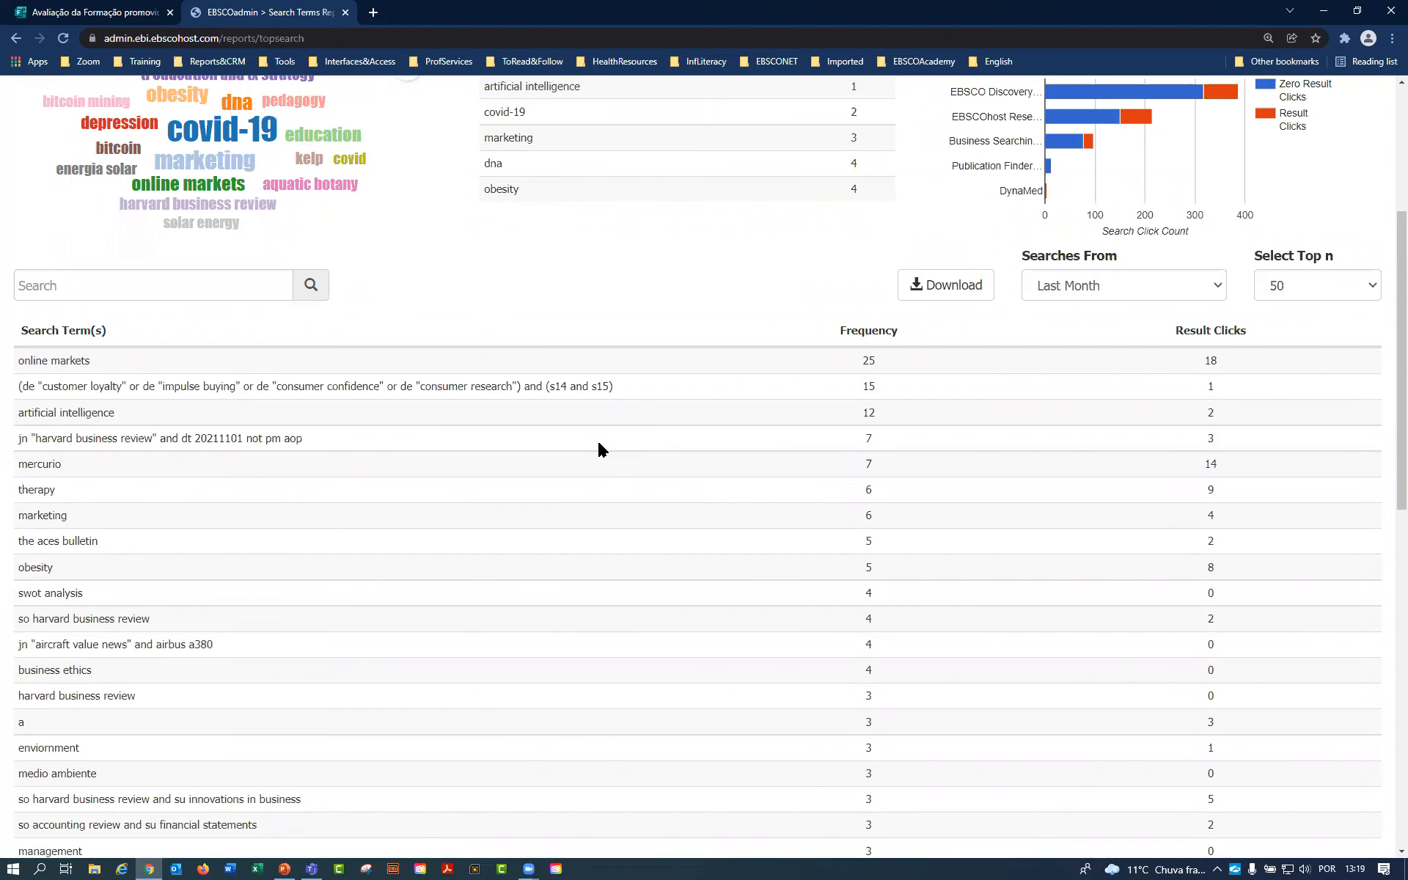
{"action": "scroll", "coordinate": [616, 506], "scroll_direction": "up", "scroll_amount": 5}
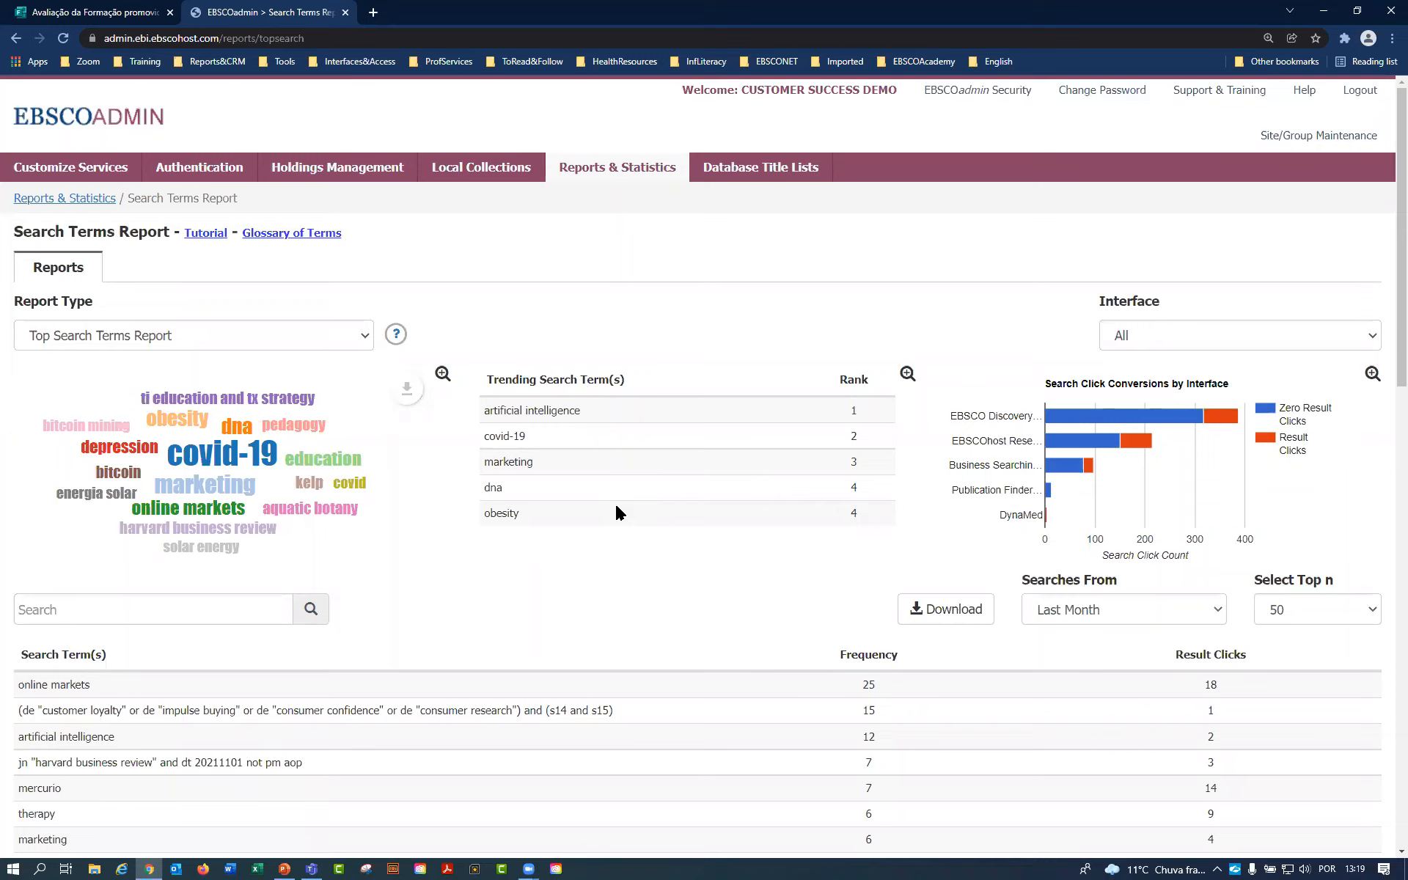
Skim the last month's search terms table from beginning to end and view the search field's earlier entries.
{"action": "scroll", "coordinate": [616, 512], "scroll_direction": "down", "scroll_amount": 3}
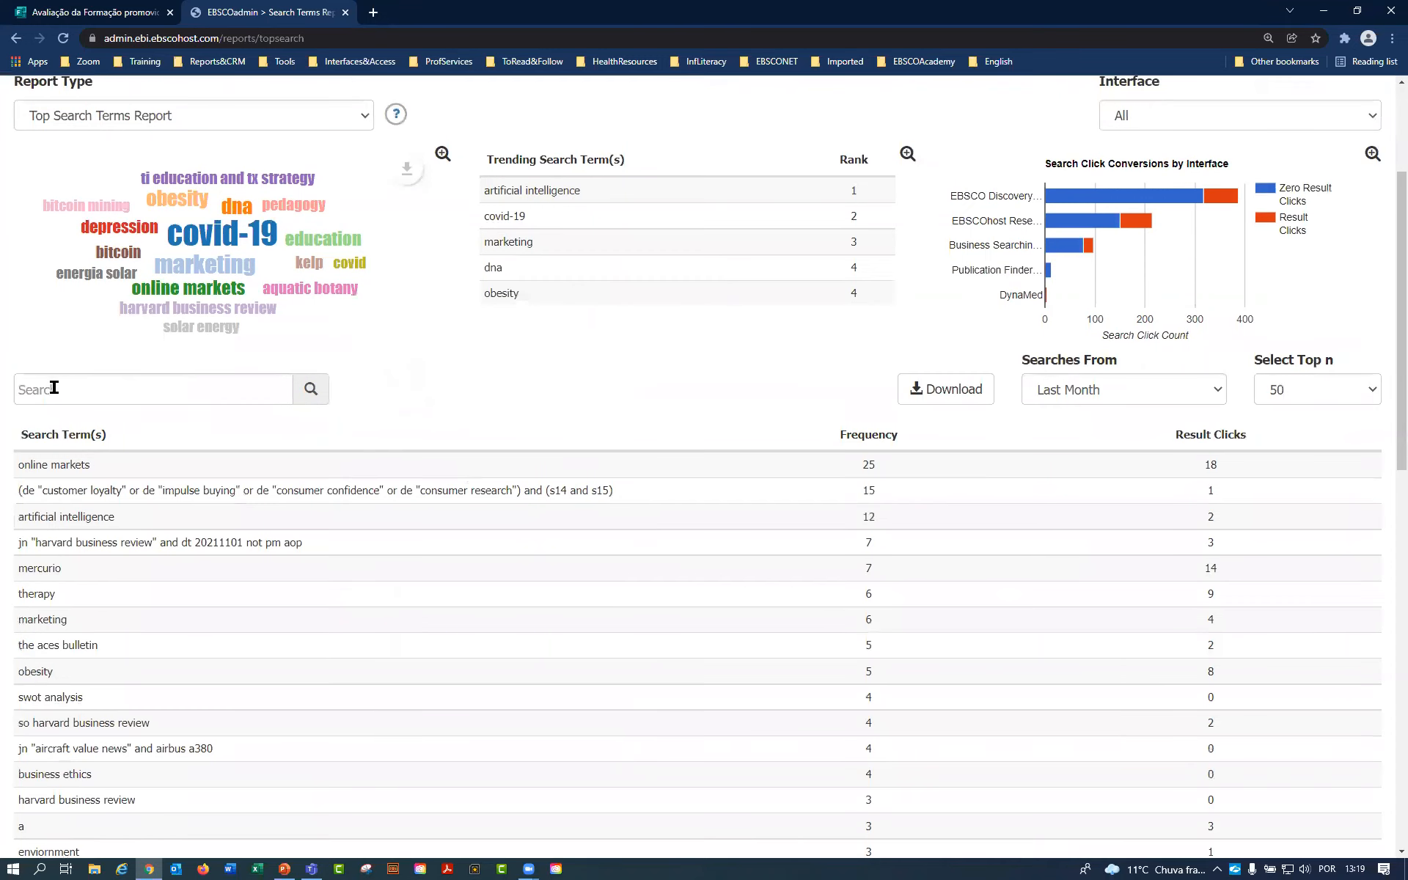
{"action": "left_click", "coordinate": [147, 376]}
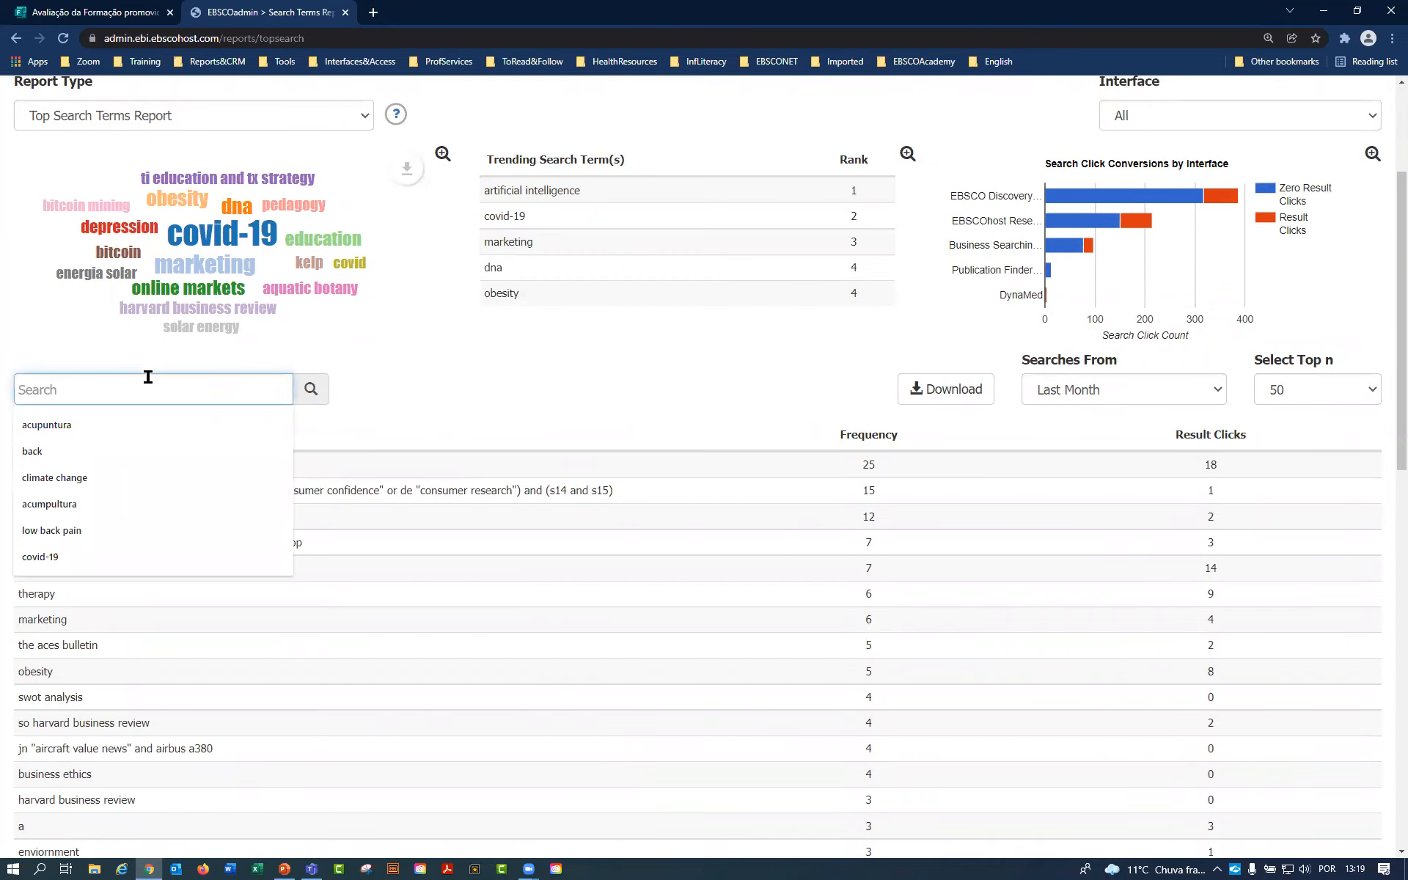
{"action": "left_click", "coordinate": [433, 385]}
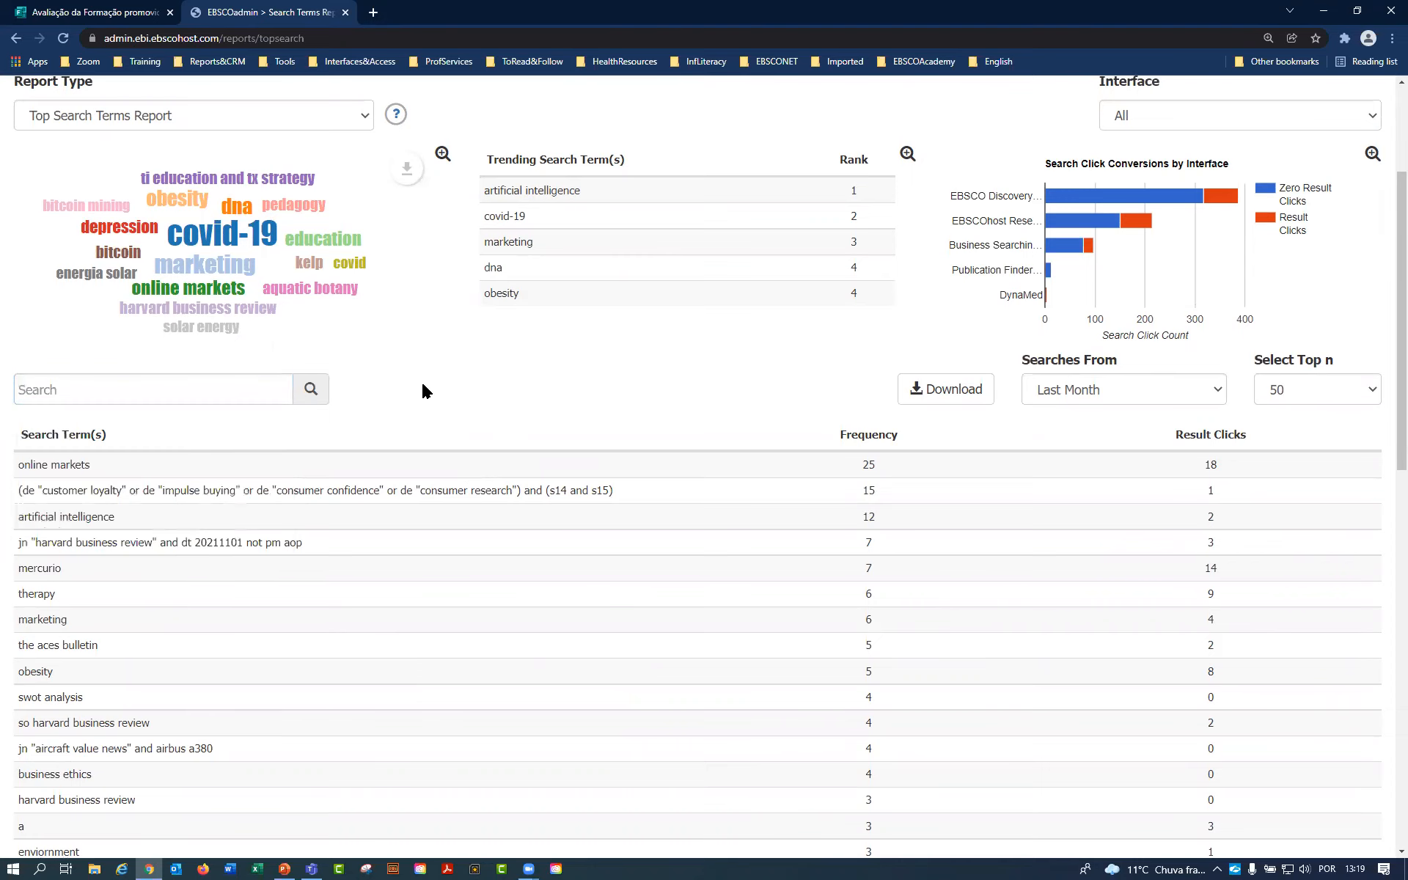
{"action": "scroll", "coordinate": [258, 529], "scroll_direction": "down", "scroll_amount": 7}
{"action": "scroll", "coordinate": [259, 530], "scroll_direction": "down", "scroll_amount": 7}
{"action": "scroll", "coordinate": [242, 518], "scroll_direction": "up", "scroll_amount": 17}
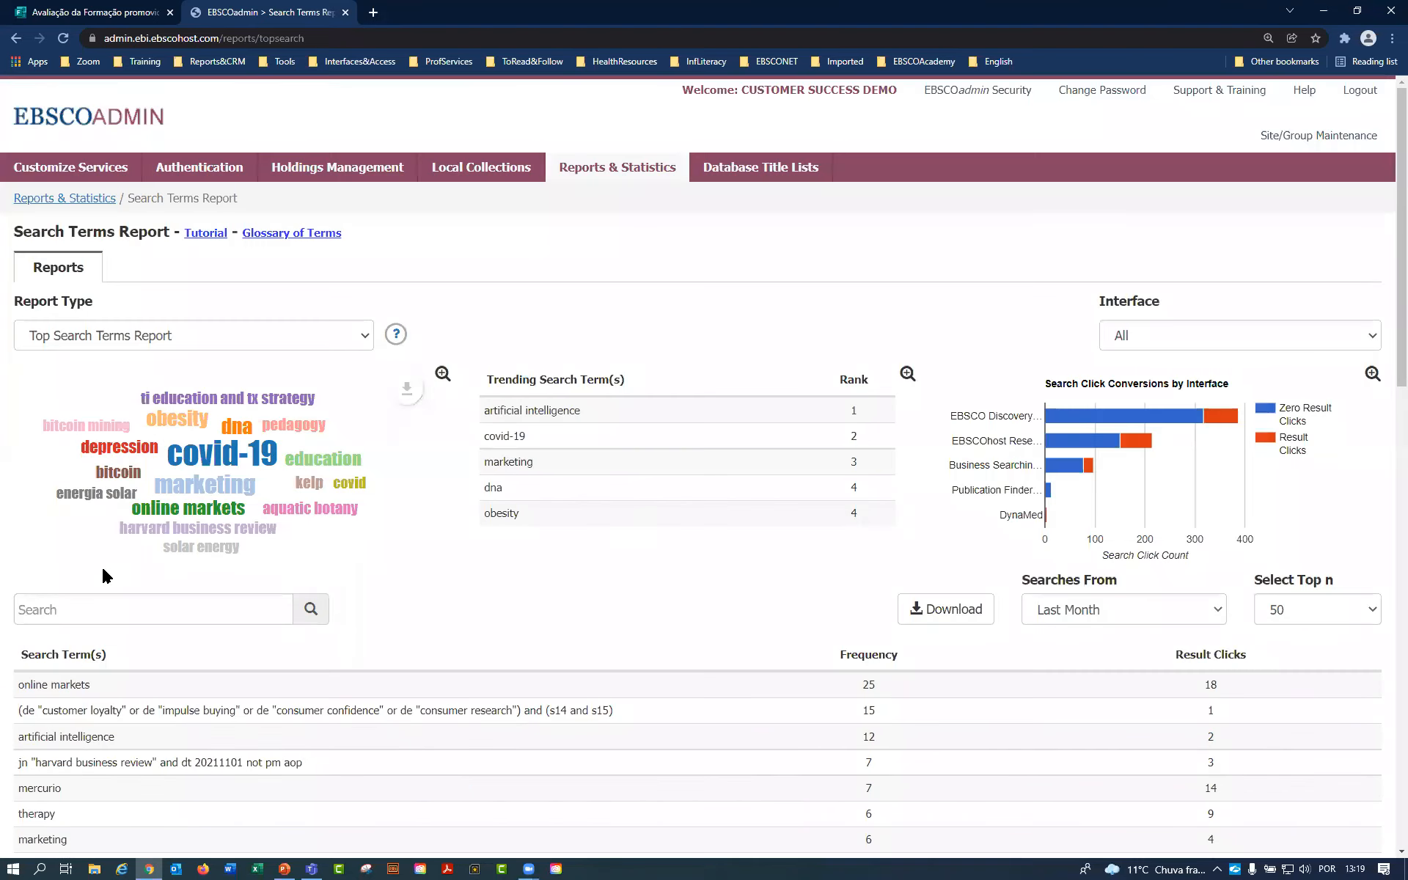
{"action": "left_click", "coordinate": [85, 596]}
{"action": "scroll", "coordinate": [361, 472], "scroll_direction": "down", "scroll_amount": 6}
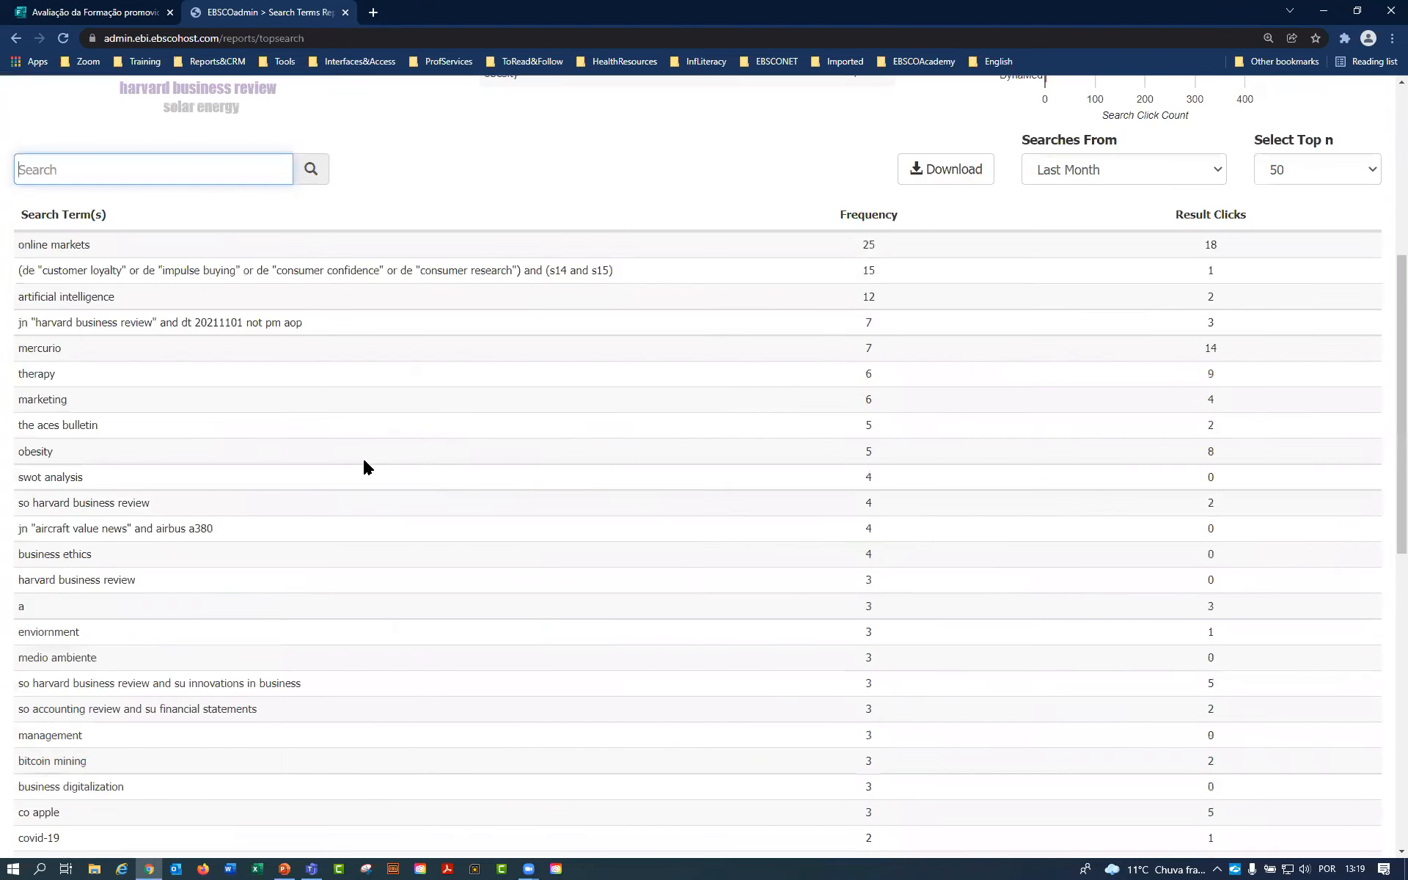
{"action": "scroll", "coordinate": [355, 473], "scroll_direction": "up", "scroll_amount": 6}
{"action": "scroll", "coordinate": [355, 477], "scroll_direction": "down", "scroll_amount": 17}
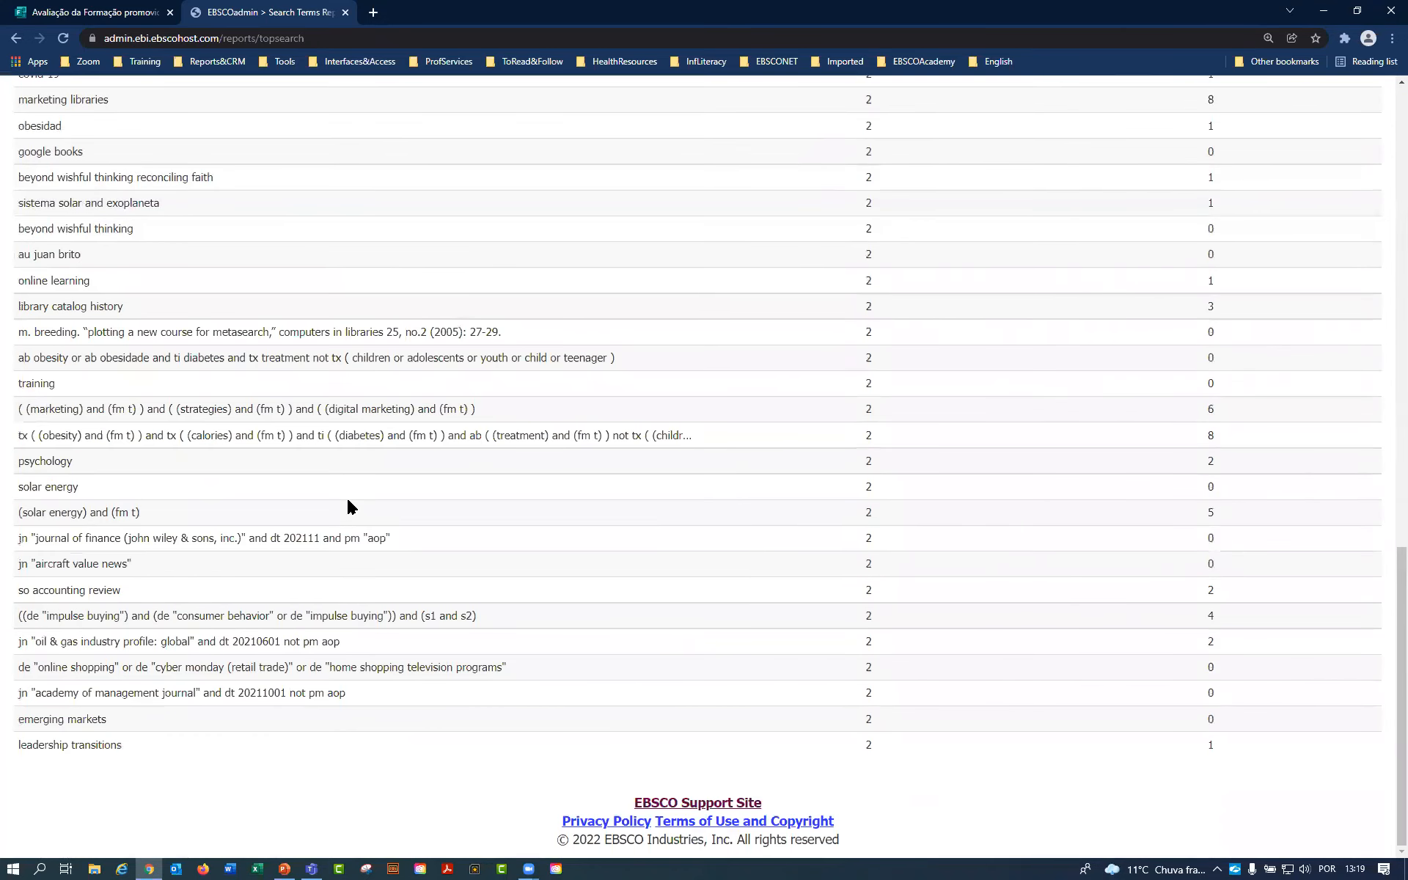
{"action": "scroll", "coordinate": [352, 499], "scroll_direction": "up", "scroll_amount": 9}
{"action": "scroll", "coordinate": [308, 513], "scroll_direction": "up", "scroll_amount": 8}
Search the last month's terms for covid-19 and highlight its row up to the frequency value.
{"action": "left_click", "coordinate": [140, 600]}
{"action": "type", "text": "co"}
{"action": "left_click", "coordinate": [79, 644]}
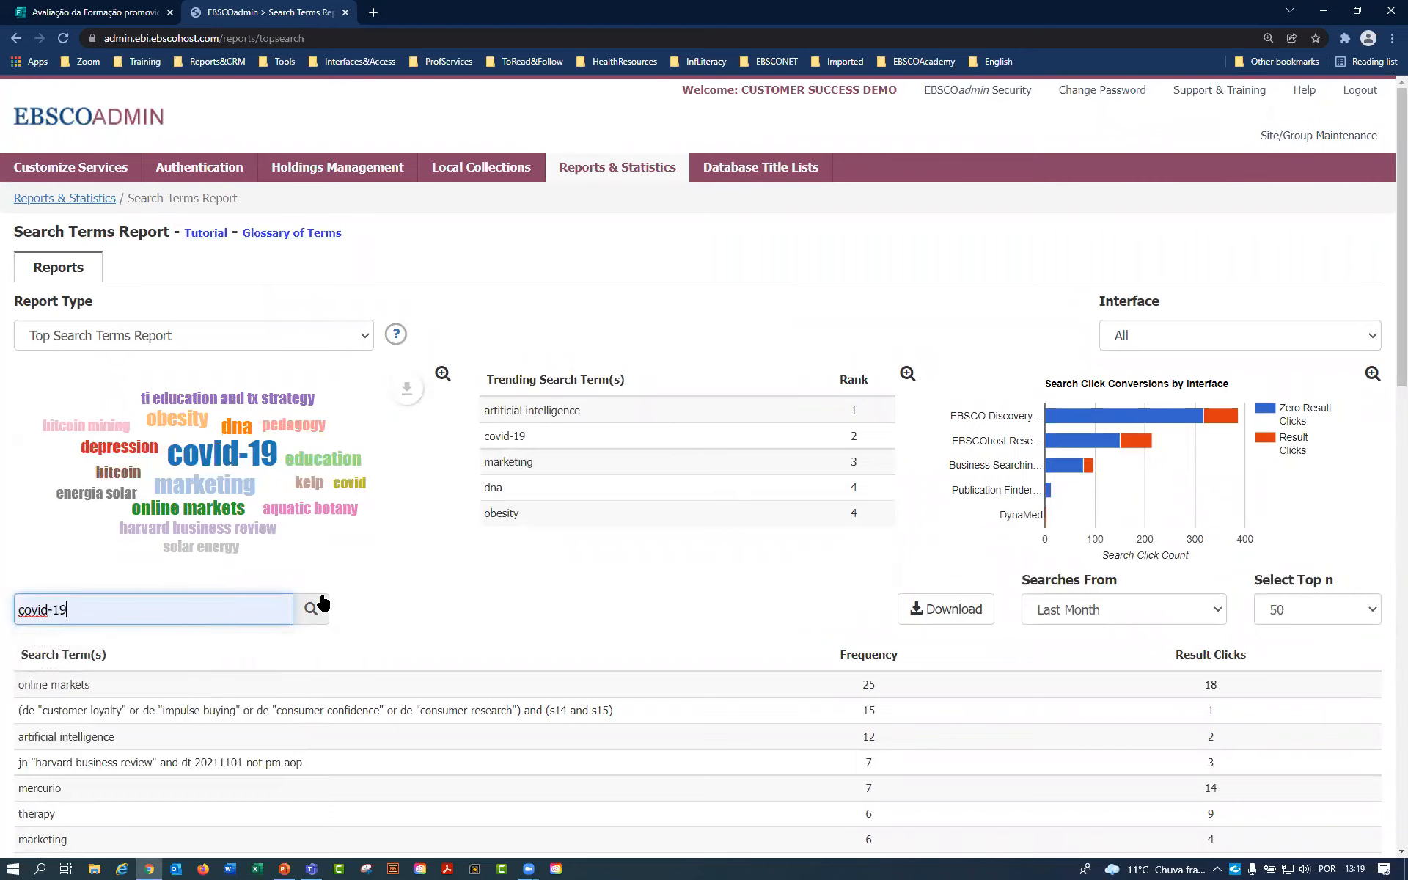
{"action": "left_click", "coordinate": [312, 609]}
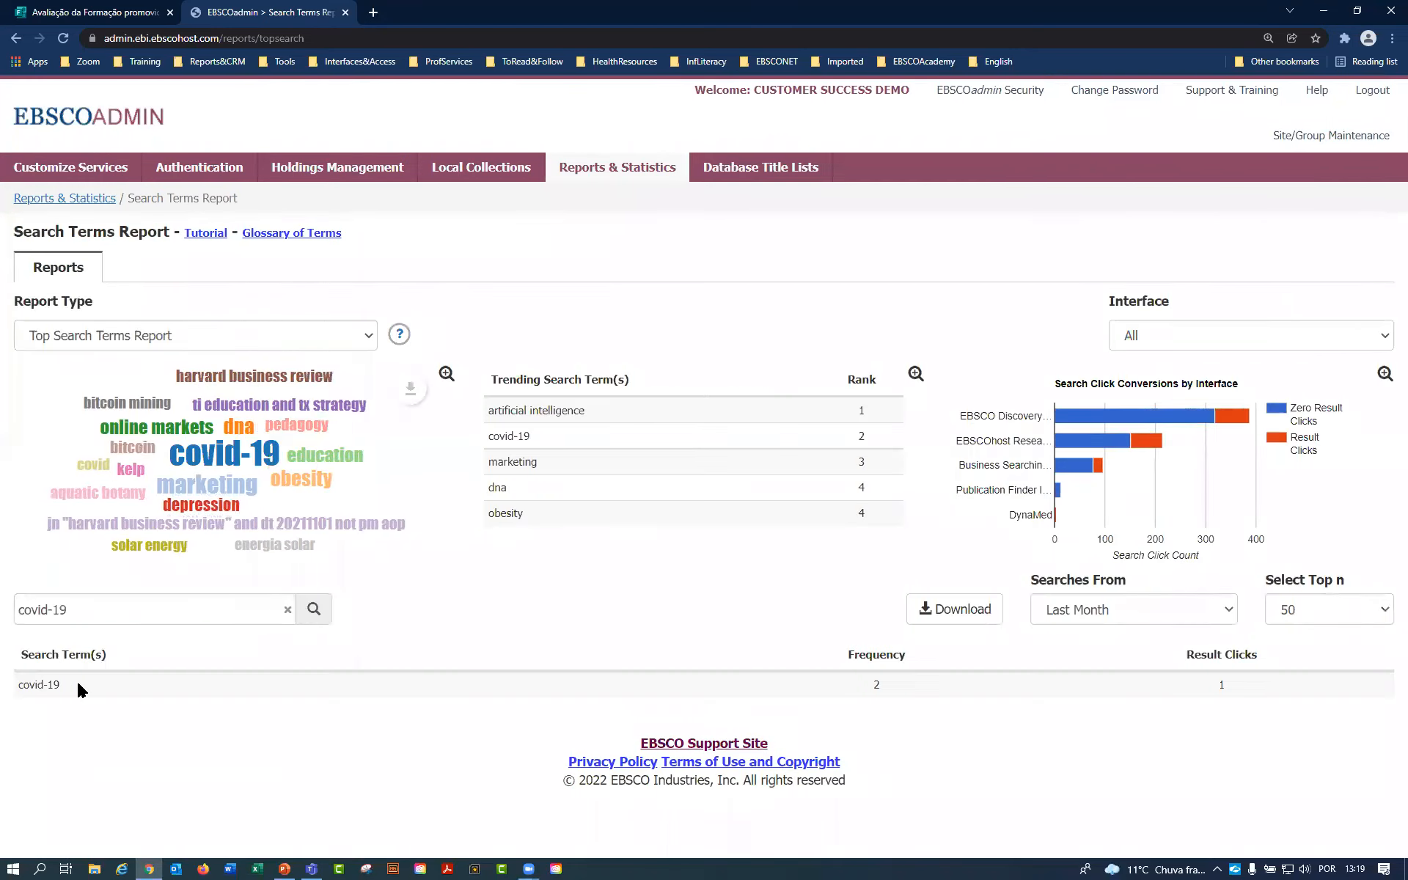
{"action": "left_click_drag", "start_coordinate": [886, 685], "coordinate": [69, 670]}
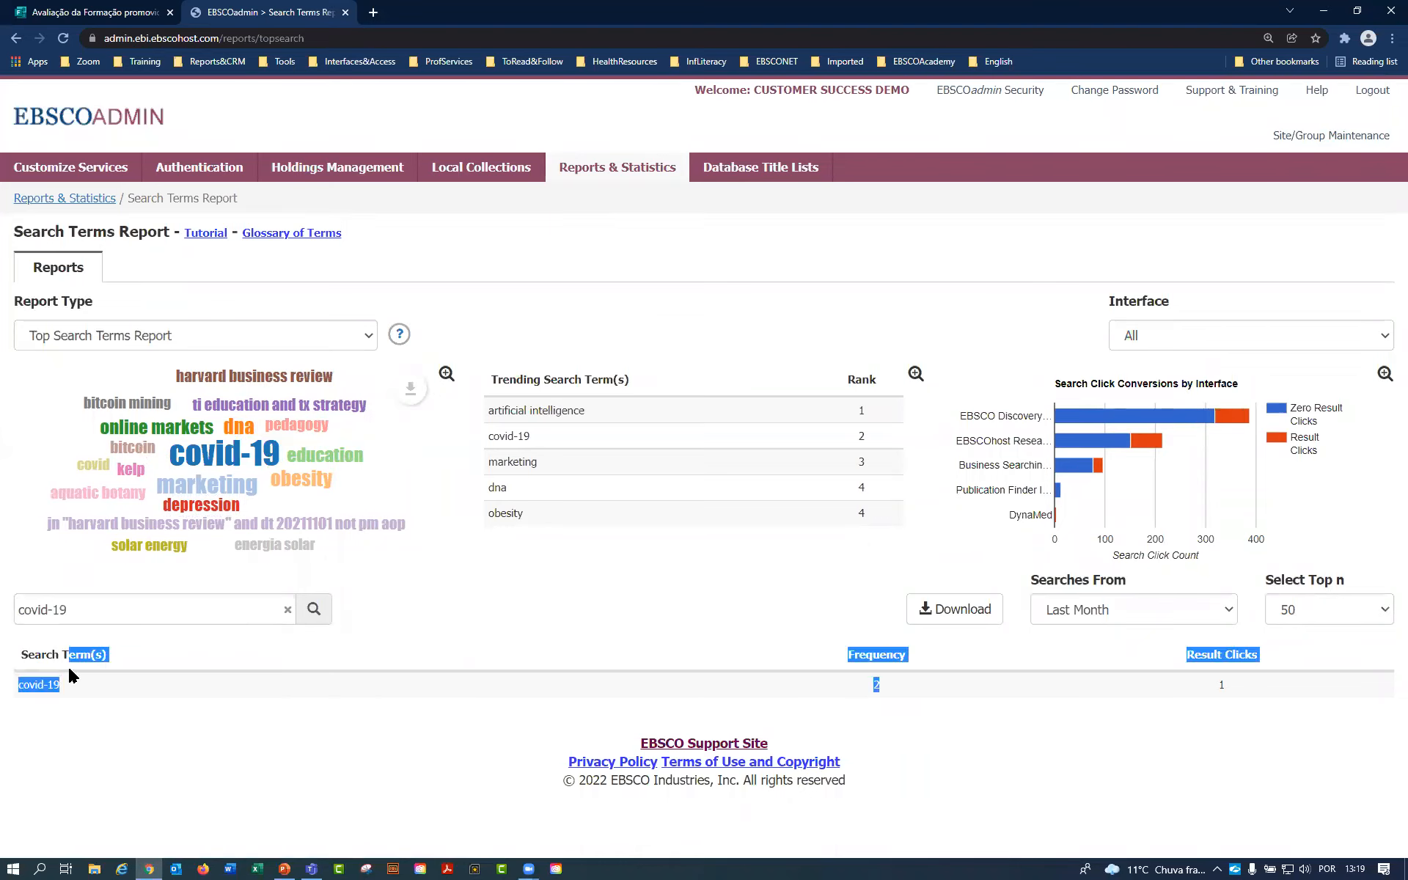
Filter the report to the EBSCOhost Research Databases interface and review the expanded trending search terms with their monthly and quarterly ranks.
{"action": "left_click", "coordinate": [1159, 342]}
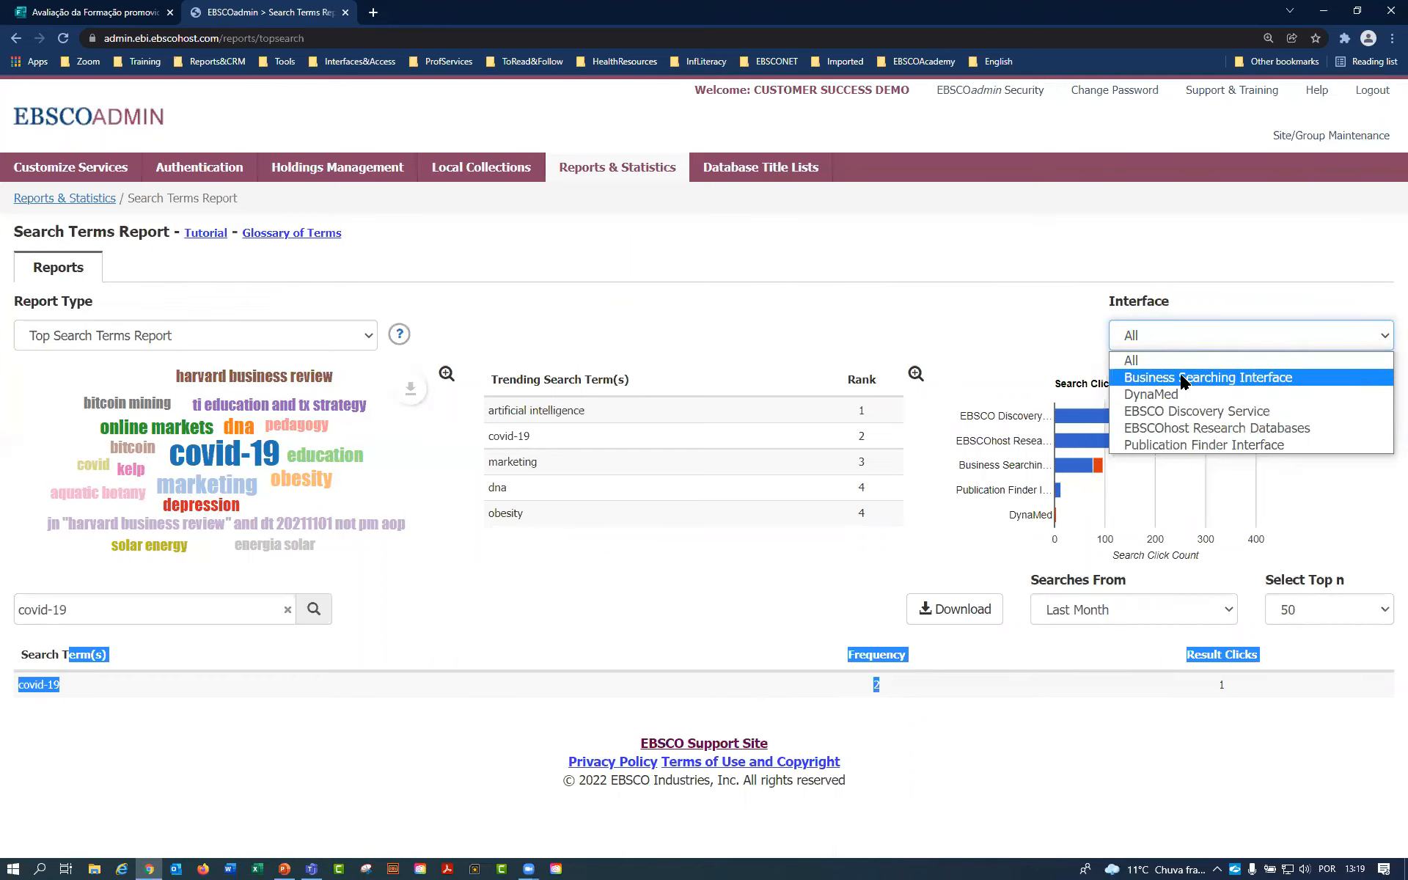
{"action": "left_click", "coordinate": [1180, 428]}
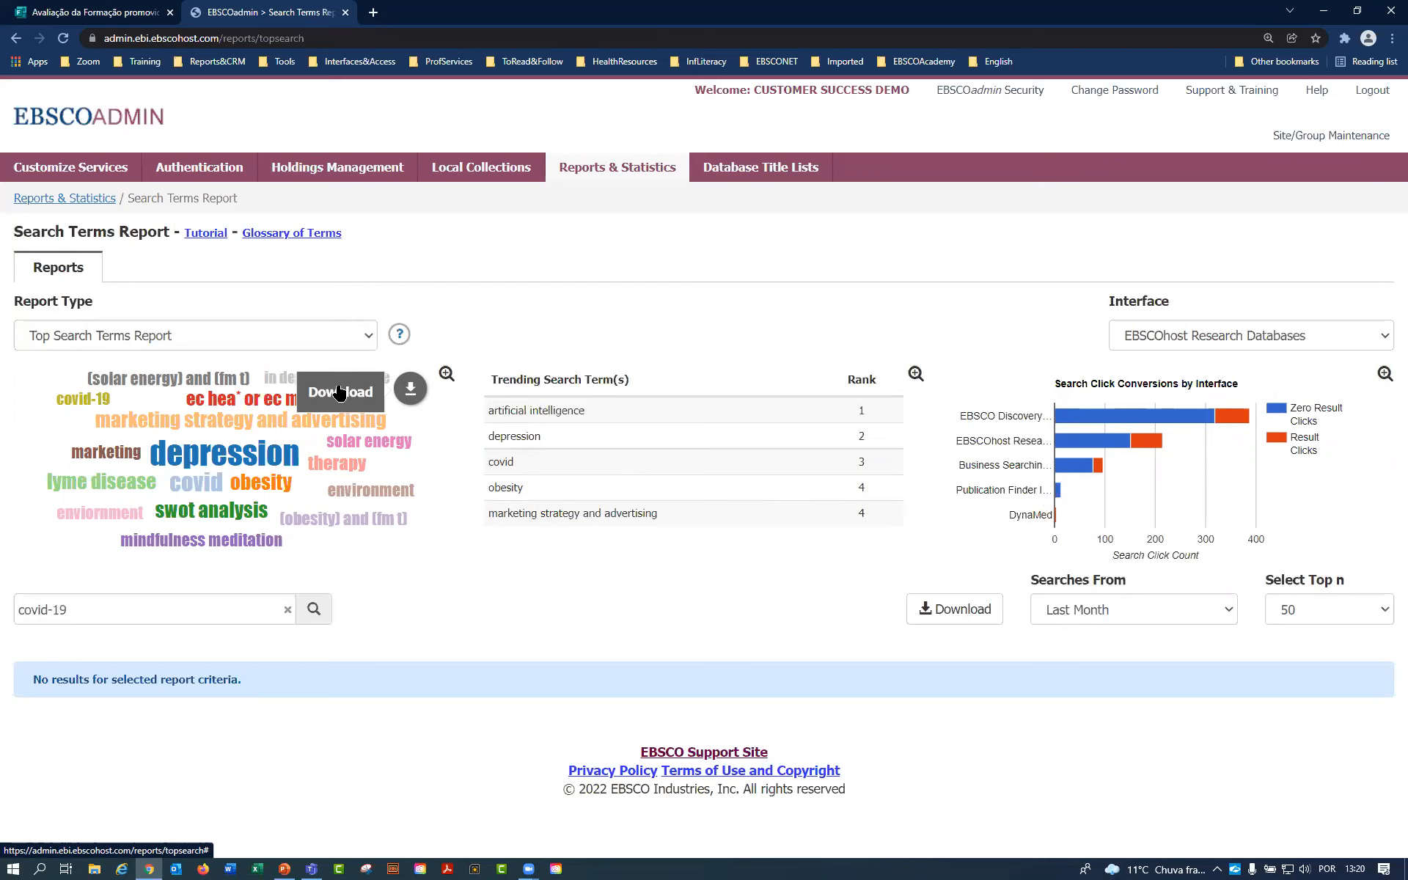
{"action": "left_click", "coordinate": [916, 374]}
{"action": "scroll", "coordinate": [616, 440], "scroll_direction": "down", "scroll_amount": 5}
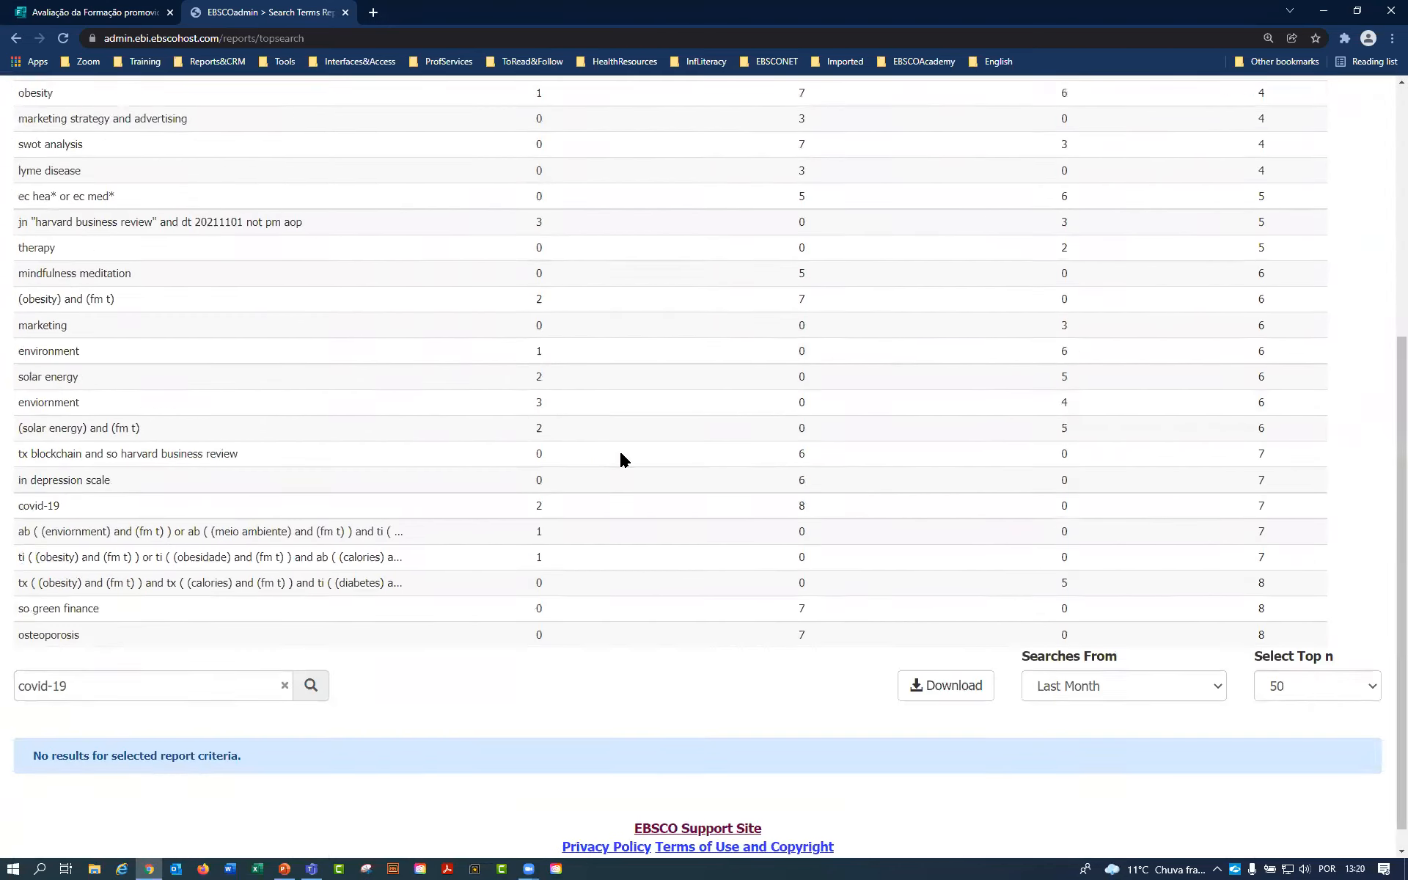
{"action": "scroll", "coordinate": [616, 460], "scroll_direction": "up", "scroll_amount": 6}
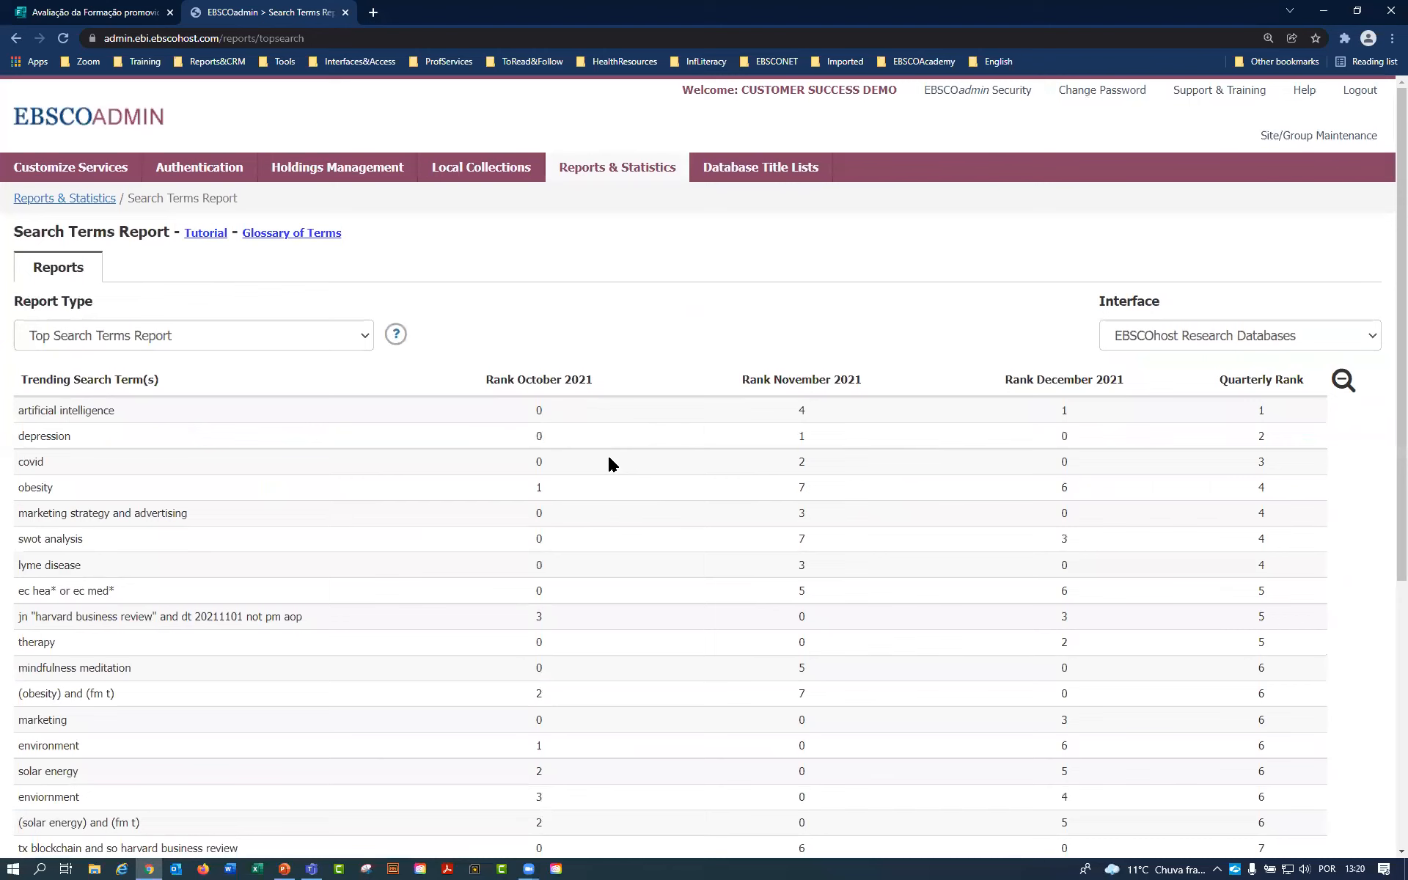
{"action": "left_click", "coordinate": [1343, 380]}
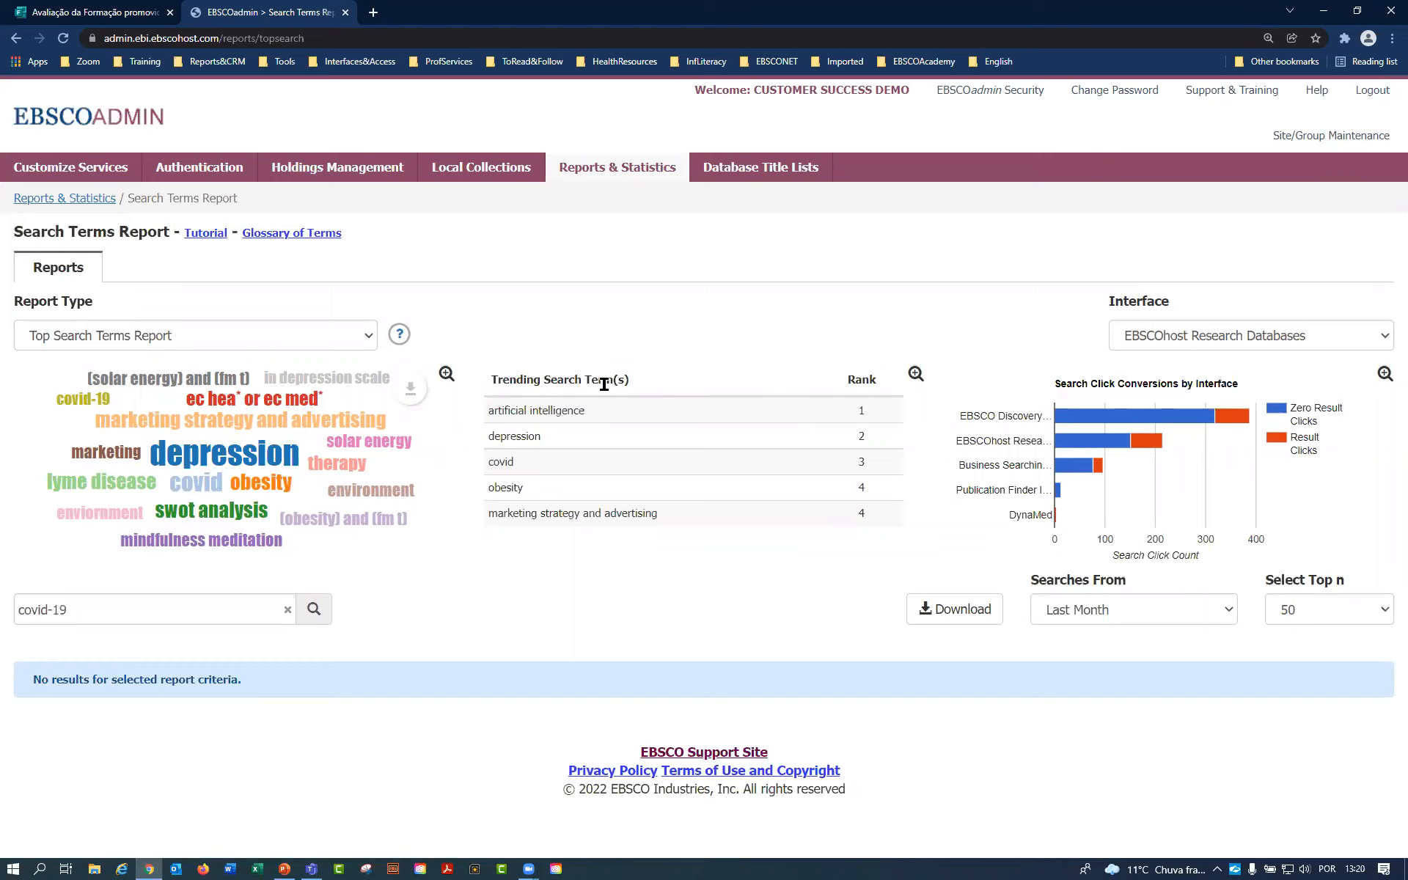
Return to the Reports & Statistics overview and open the eBook Title Usage Report to view its options.
{"action": "left_click", "coordinate": [594, 169]}
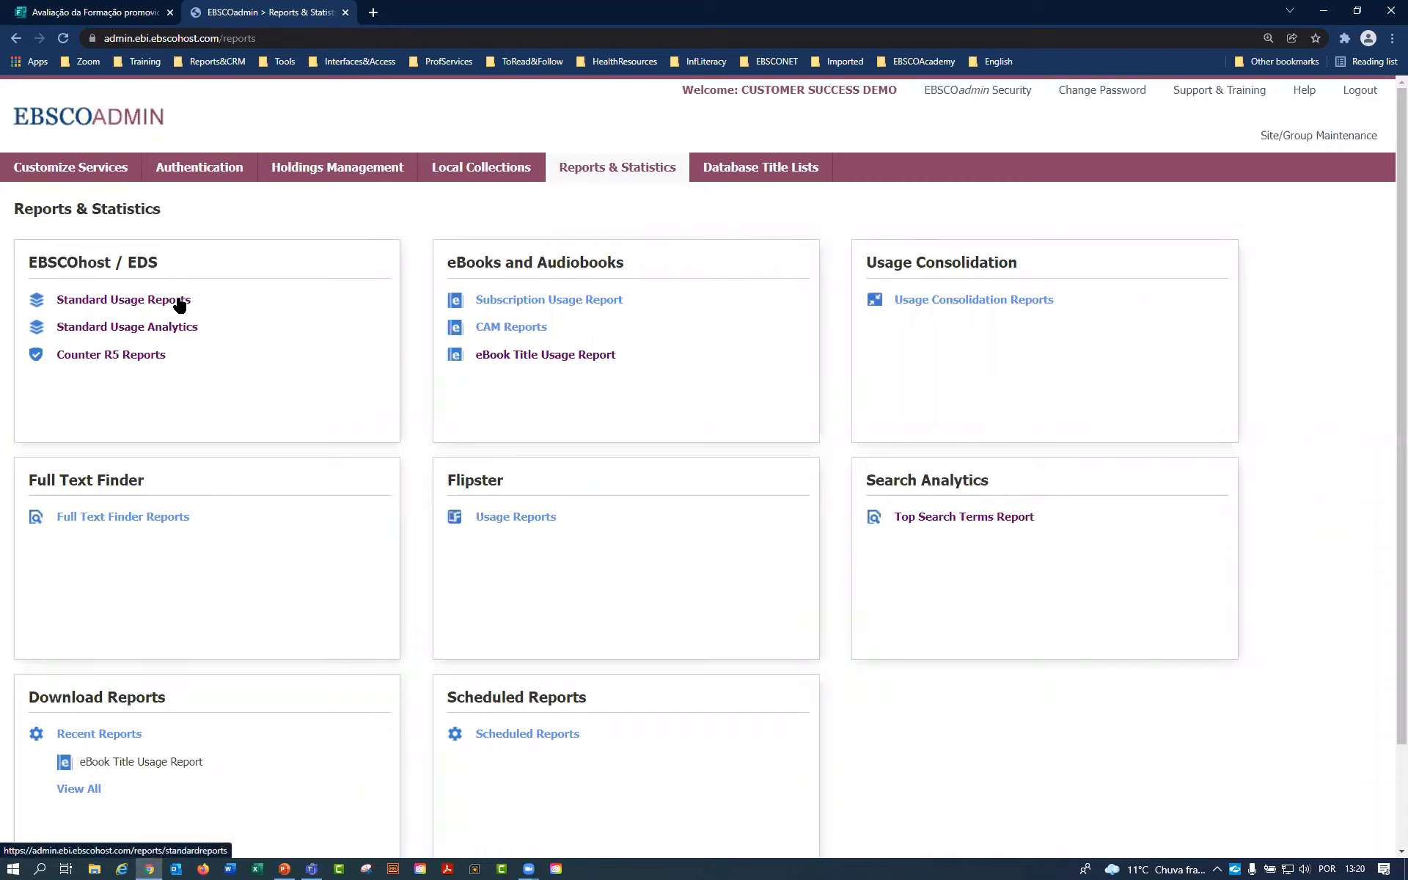
{"action": "left_click_drag", "start_coordinate": [623, 364], "coordinate": [469, 364]}
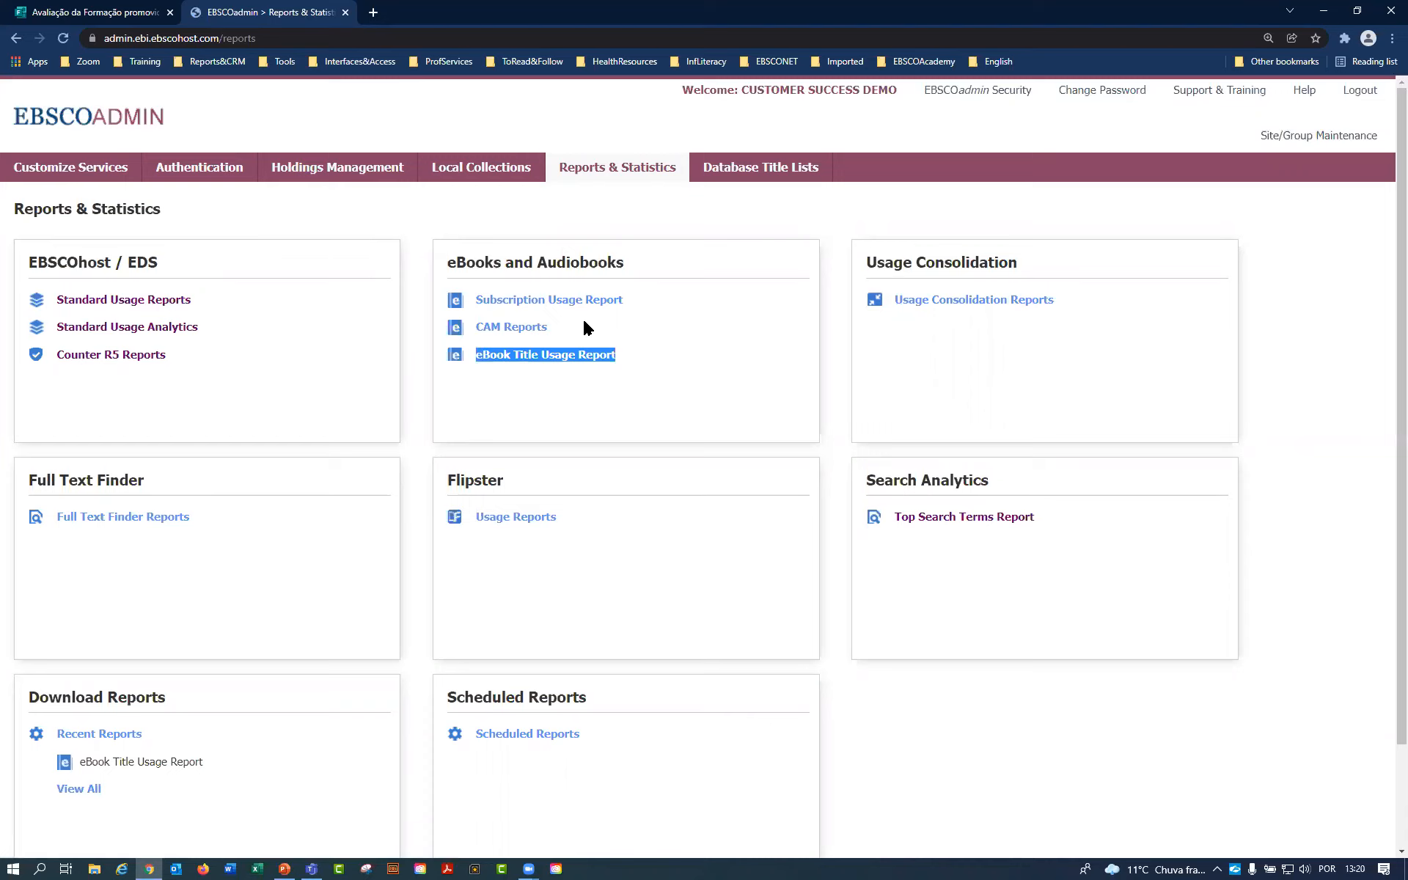
{"action": "left_click", "coordinate": [534, 358]}
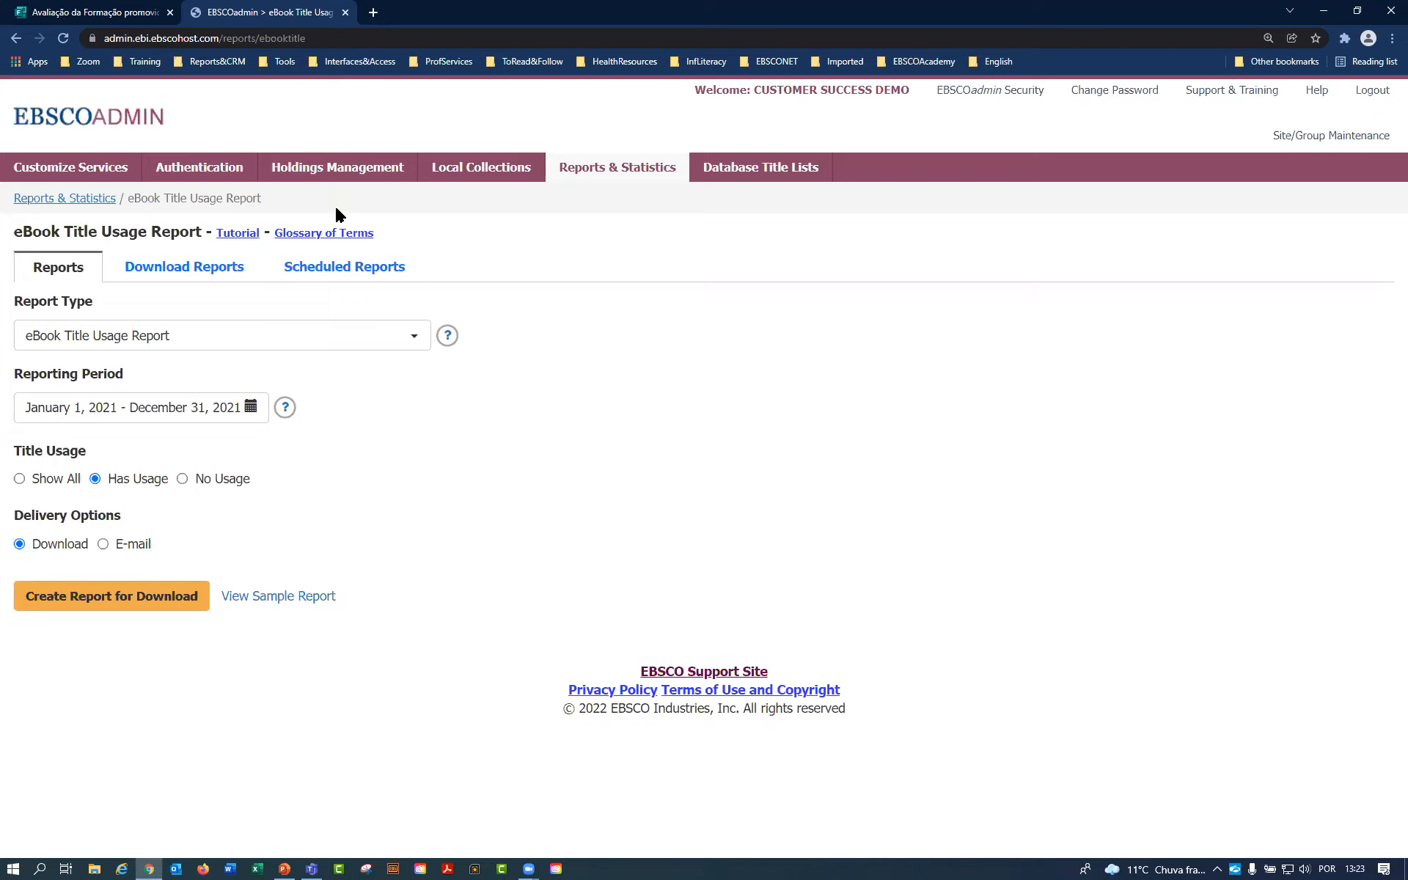
{"action": "left_click_drag", "start_coordinate": [14, 232], "coordinate": [198, 230]}
Go back to the Reports & Statistics overview and highlight the Standard Usage Reports and Counter R5 Reports entries.
{"action": "left_click", "coordinate": [88, 198]}
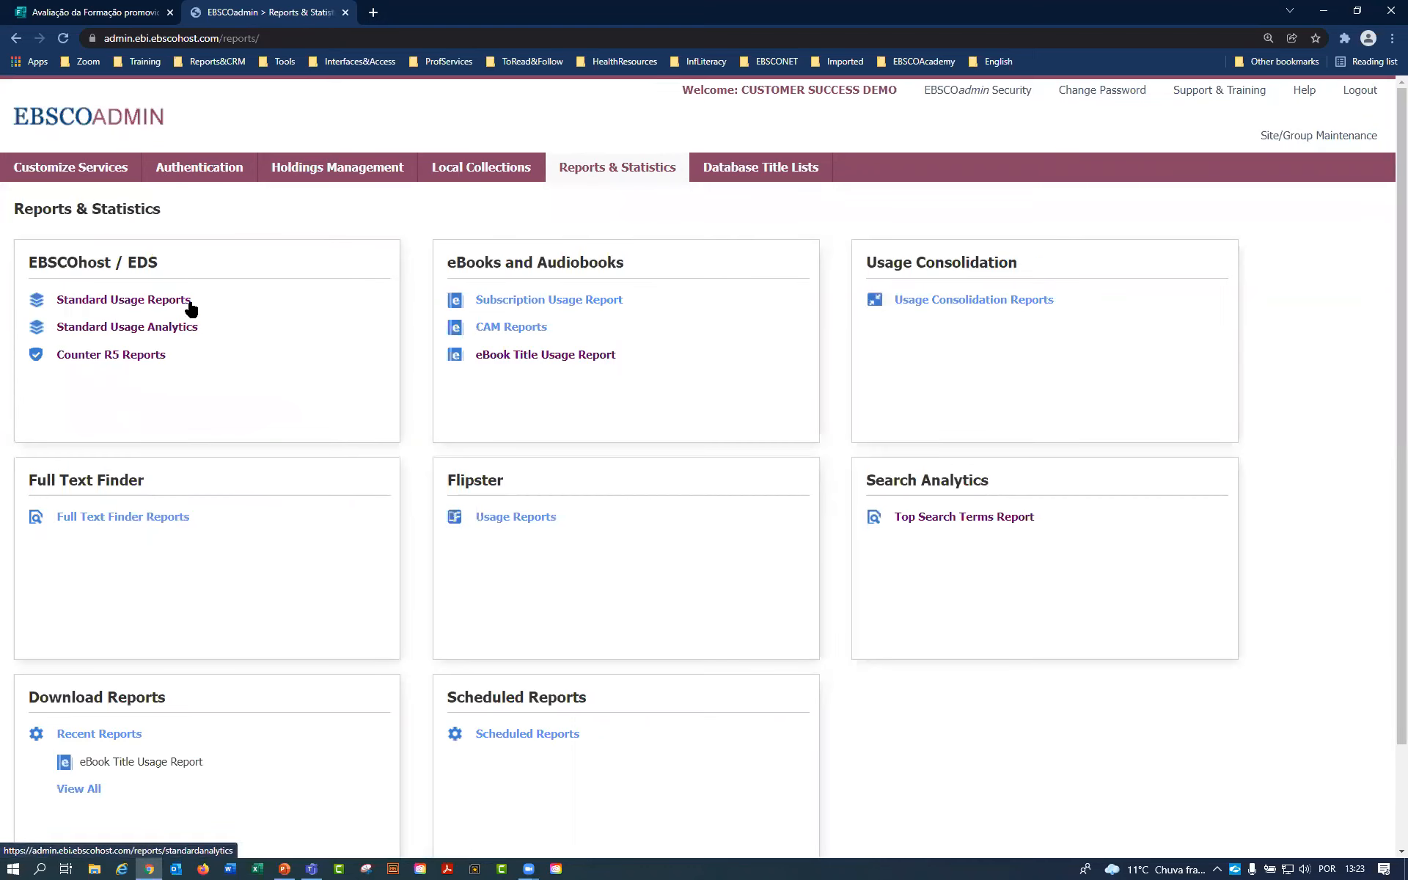
{"action": "left_click_drag", "start_coordinate": [197, 301], "coordinate": [52, 301]}
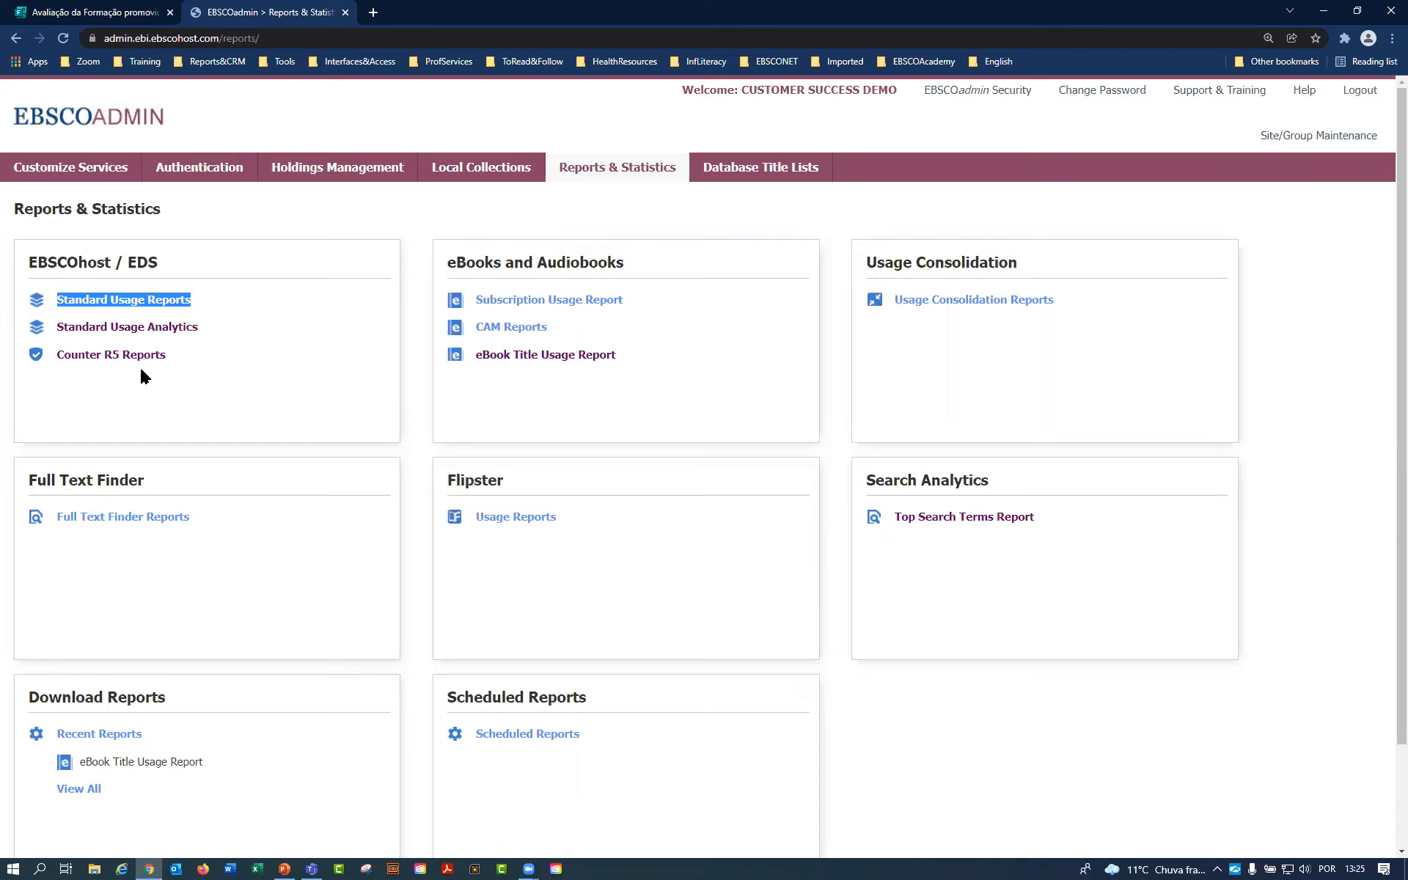
{"action": "left_click_drag", "start_coordinate": [173, 357], "coordinate": [61, 356]}
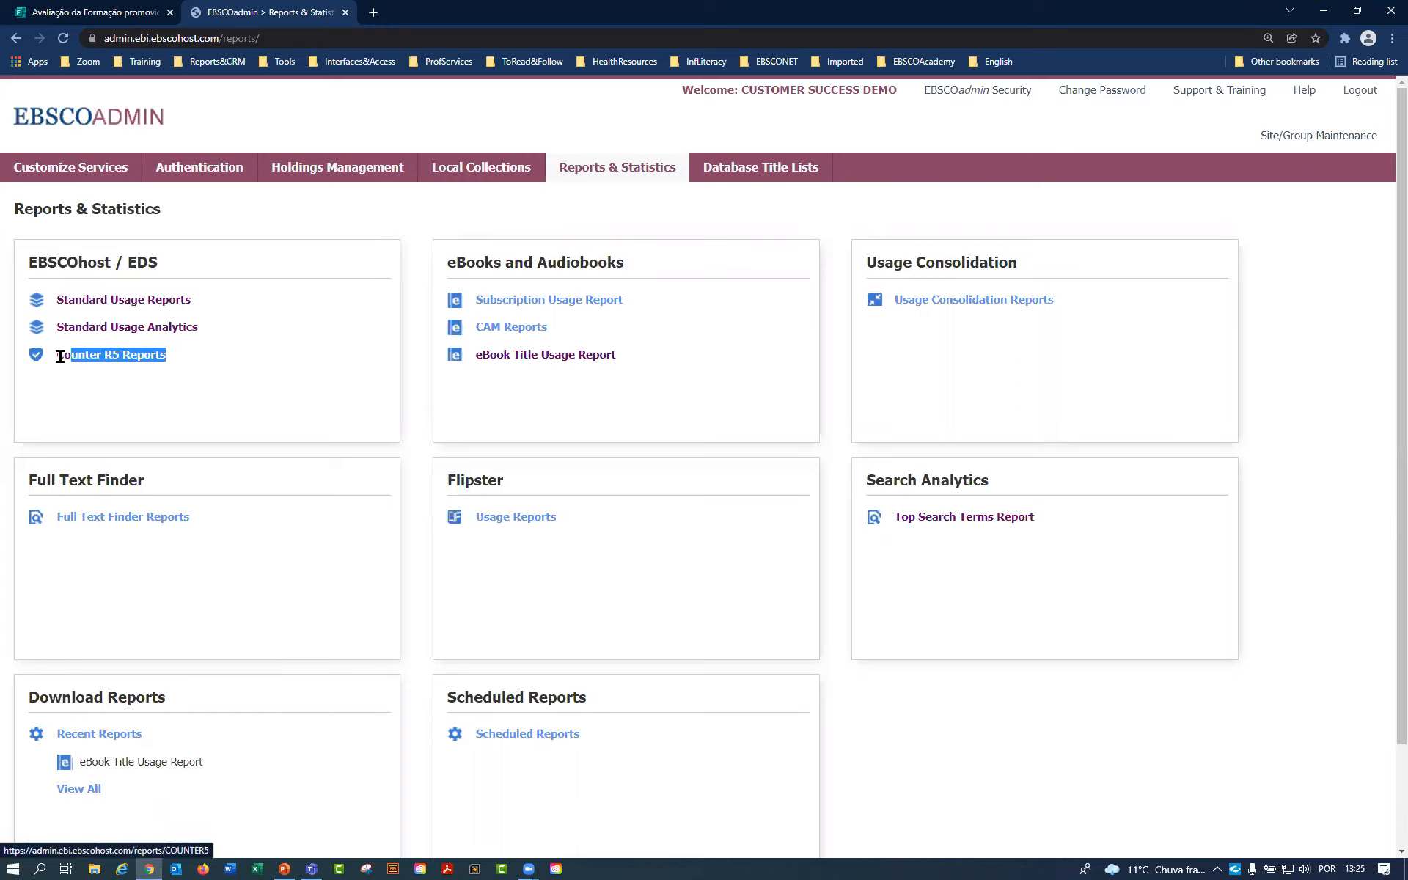
{"action": "left_click", "coordinate": [94, 386]}
{"action": "left_click_drag", "start_coordinate": [169, 354], "coordinate": [60, 354]}
{"action": "left_click", "coordinate": [123, 376]}
{"action": "left_click_drag", "start_coordinate": [185, 345], "coordinate": [103, 354]}
{"action": "left_click", "coordinate": [131, 384]}
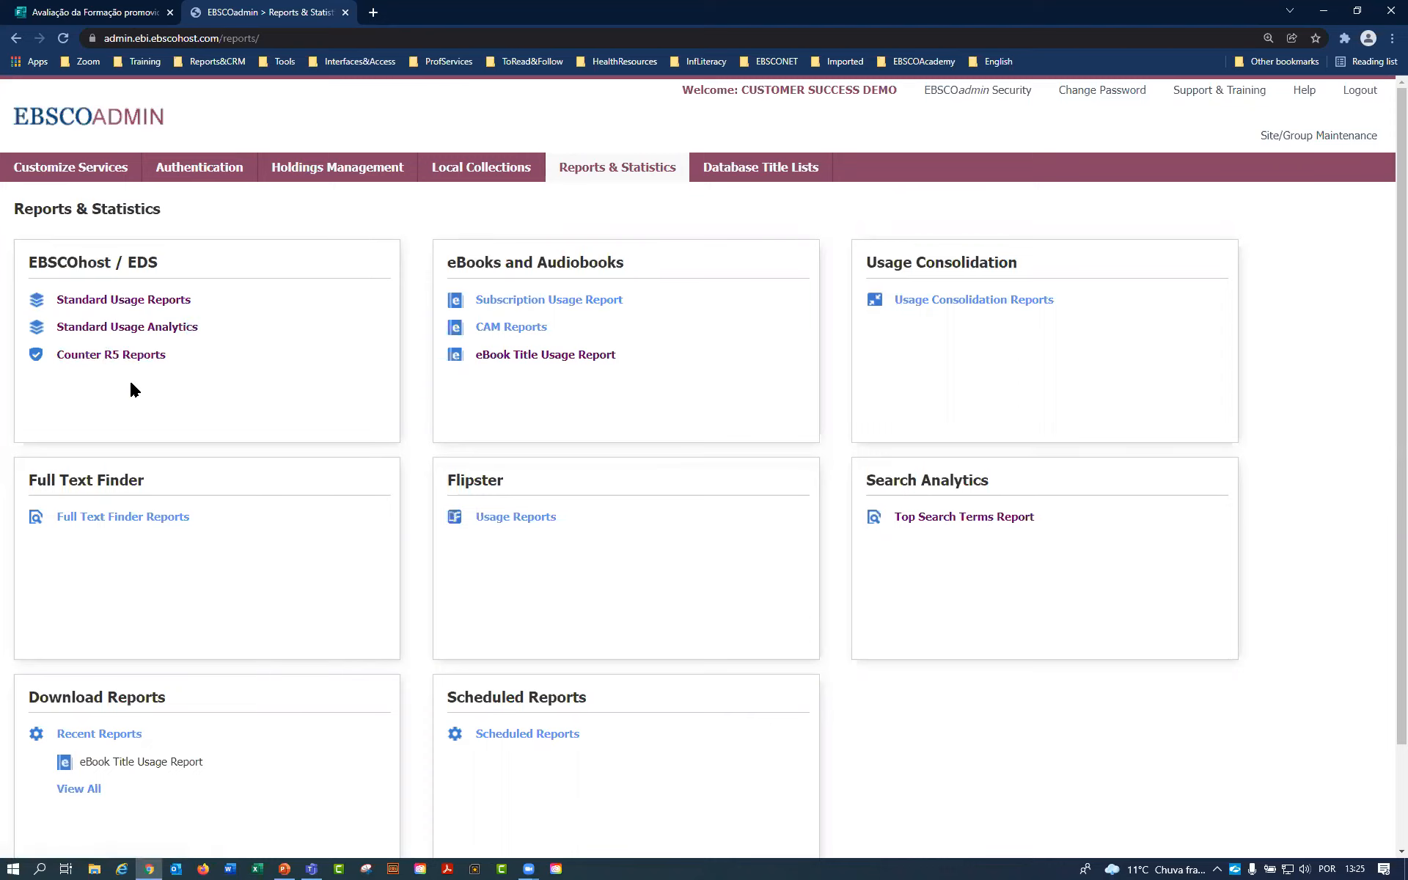
Open Standard Usage Reports and view the available report types, choosing Database Usage Report.
{"action": "left_click", "coordinate": [151, 304]}
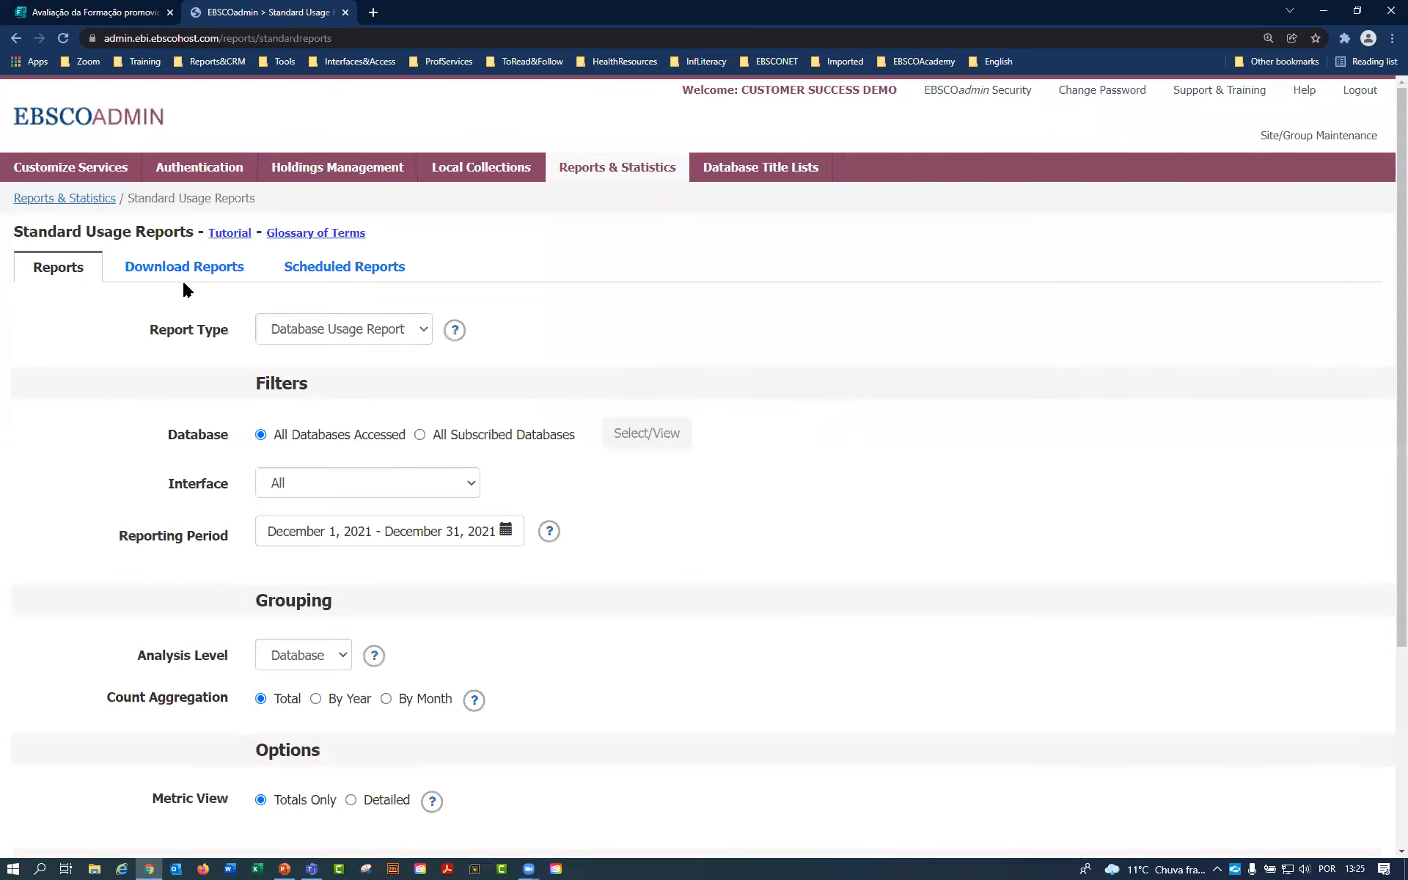
{"action": "left_click_drag", "start_coordinate": [151, 328], "coordinate": [297, 327]}
{"action": "left_click", "coordinate": [297, 328]}
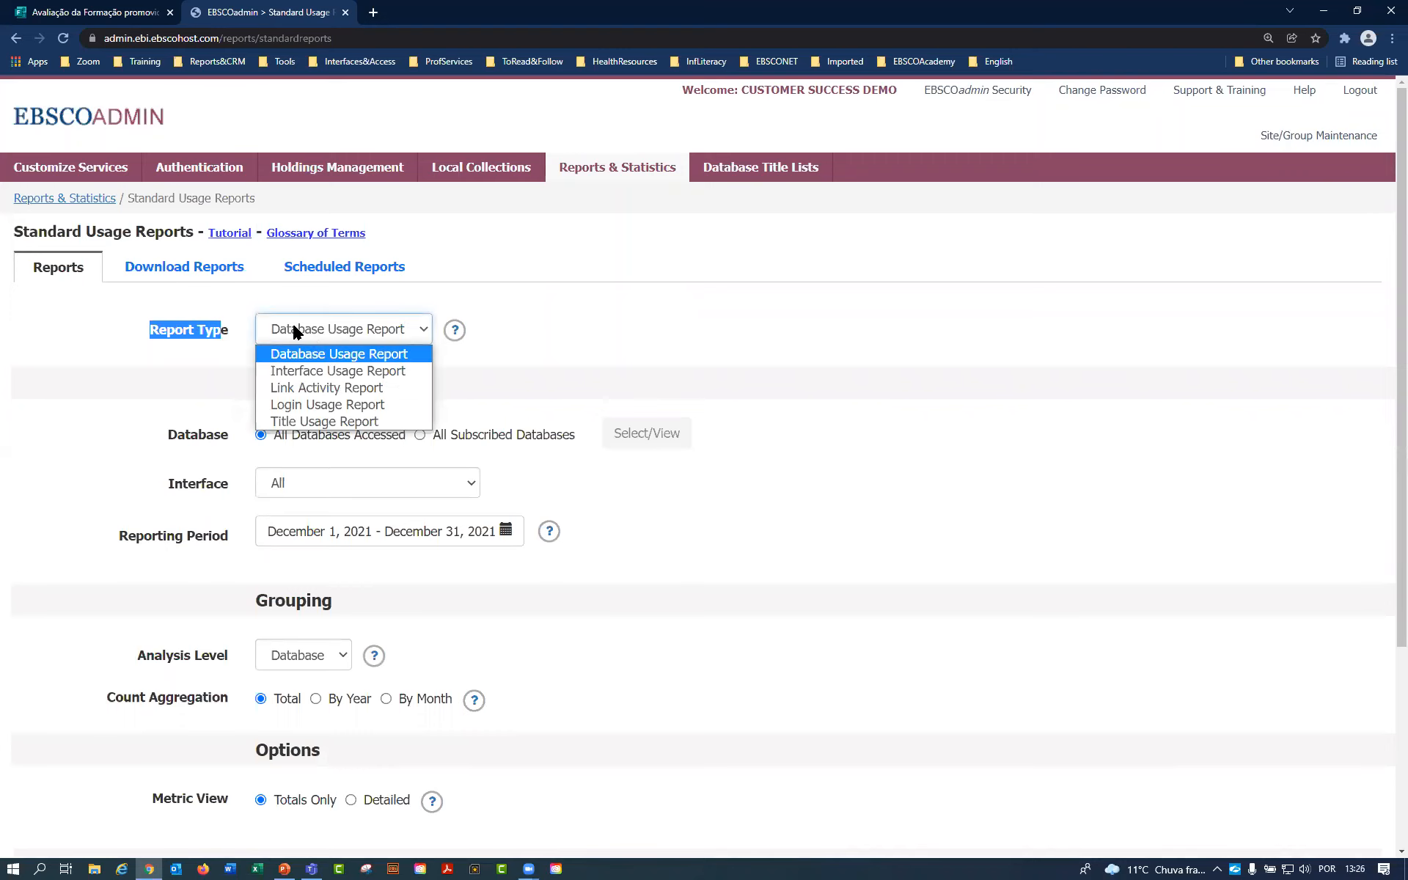
{"action": "left_click", "coordinate": [329, 366]}
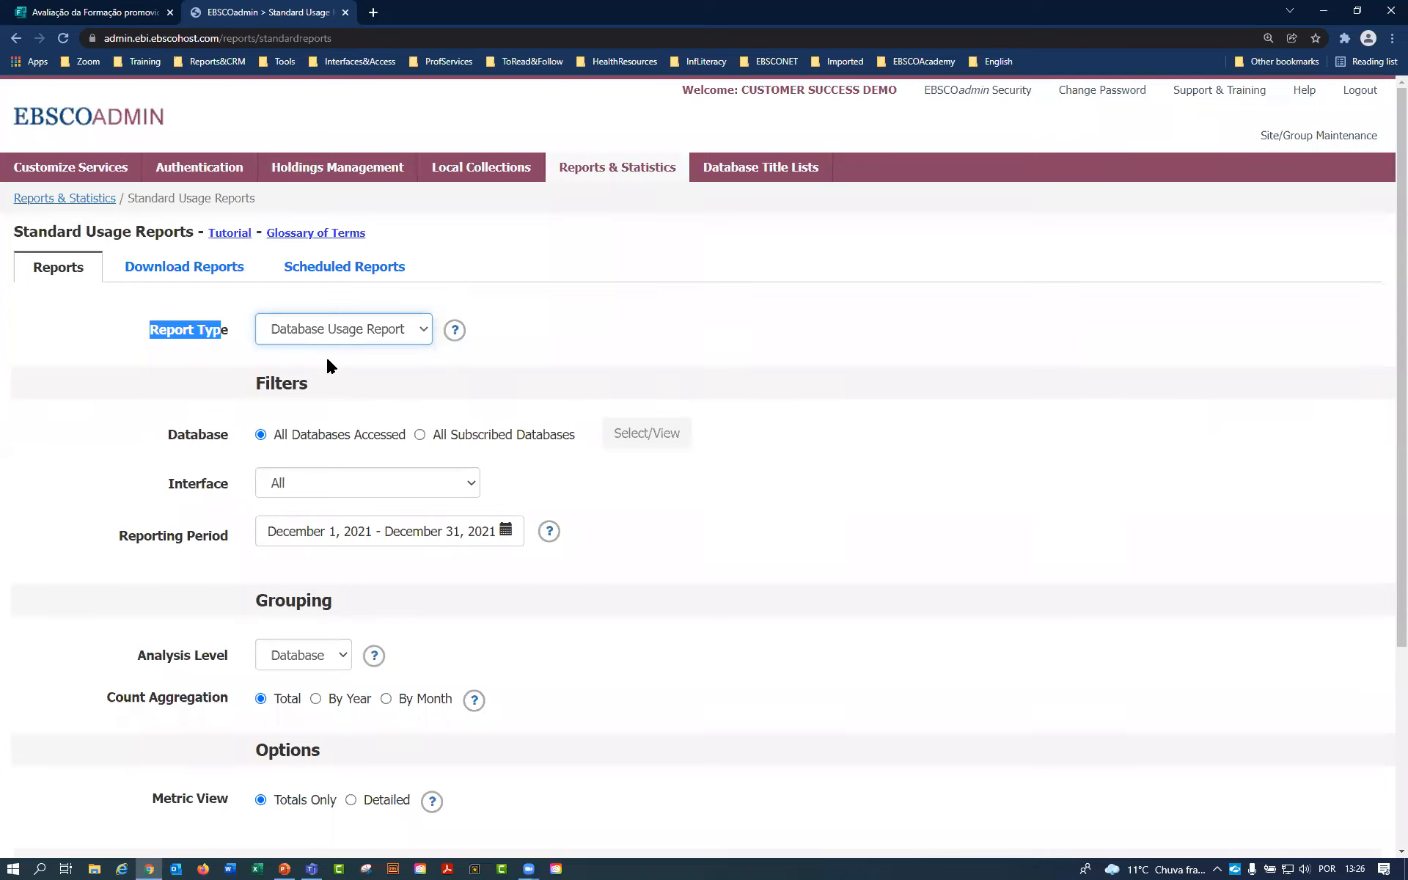
Switch the report type to Interface Usage Report to view its options, and return it to Database Usage Report.
{"action": "left_click", "coordinate": [328, 339]}
{"action": "left_click", "coordinate": [329, 368]}
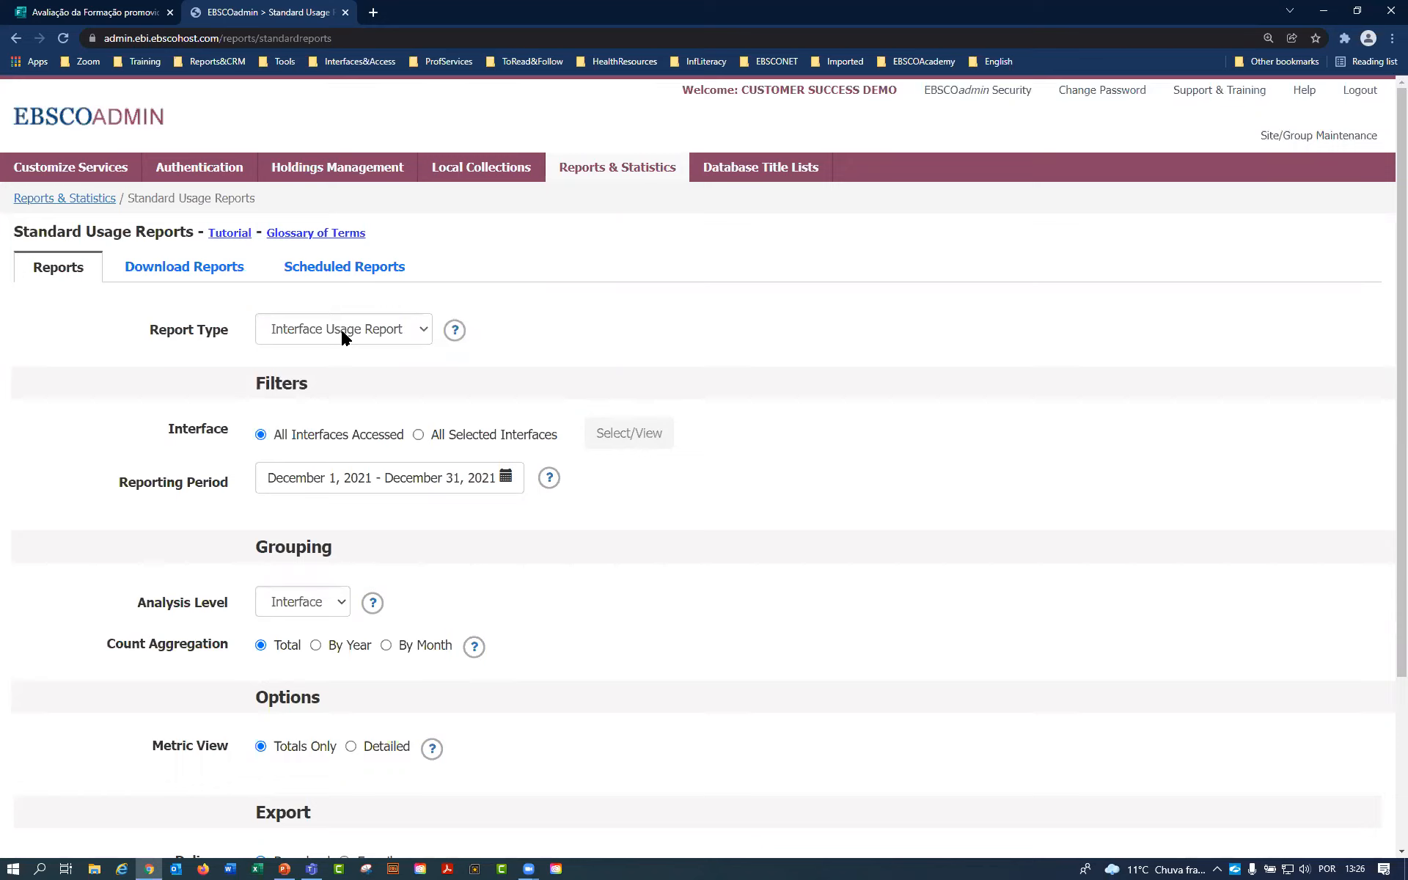
{"action": "left_click", "coordinate": [342, 337]}
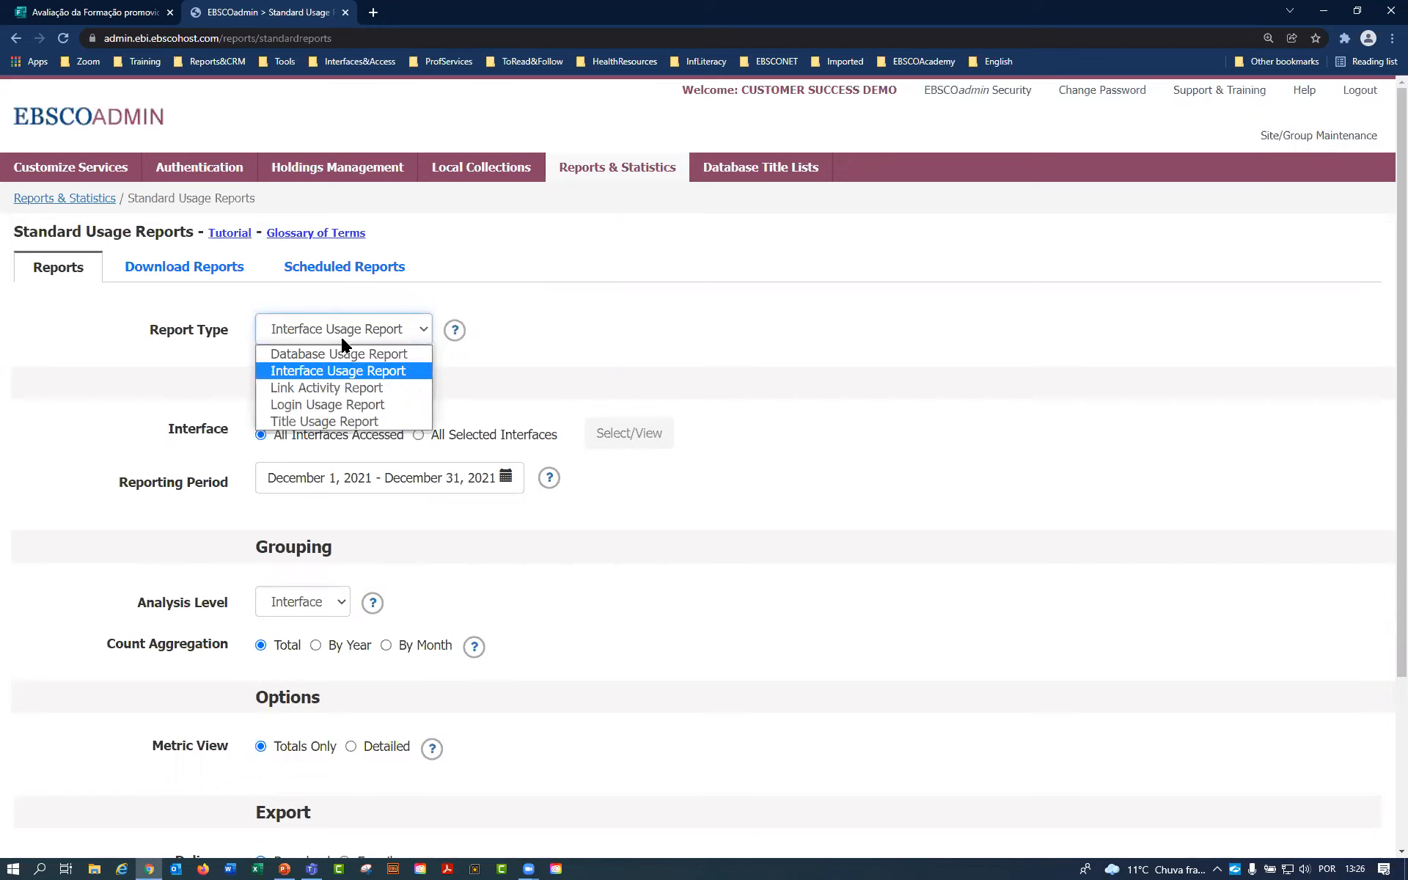
{"action": "left_click", "coordinate": [346, 354]}
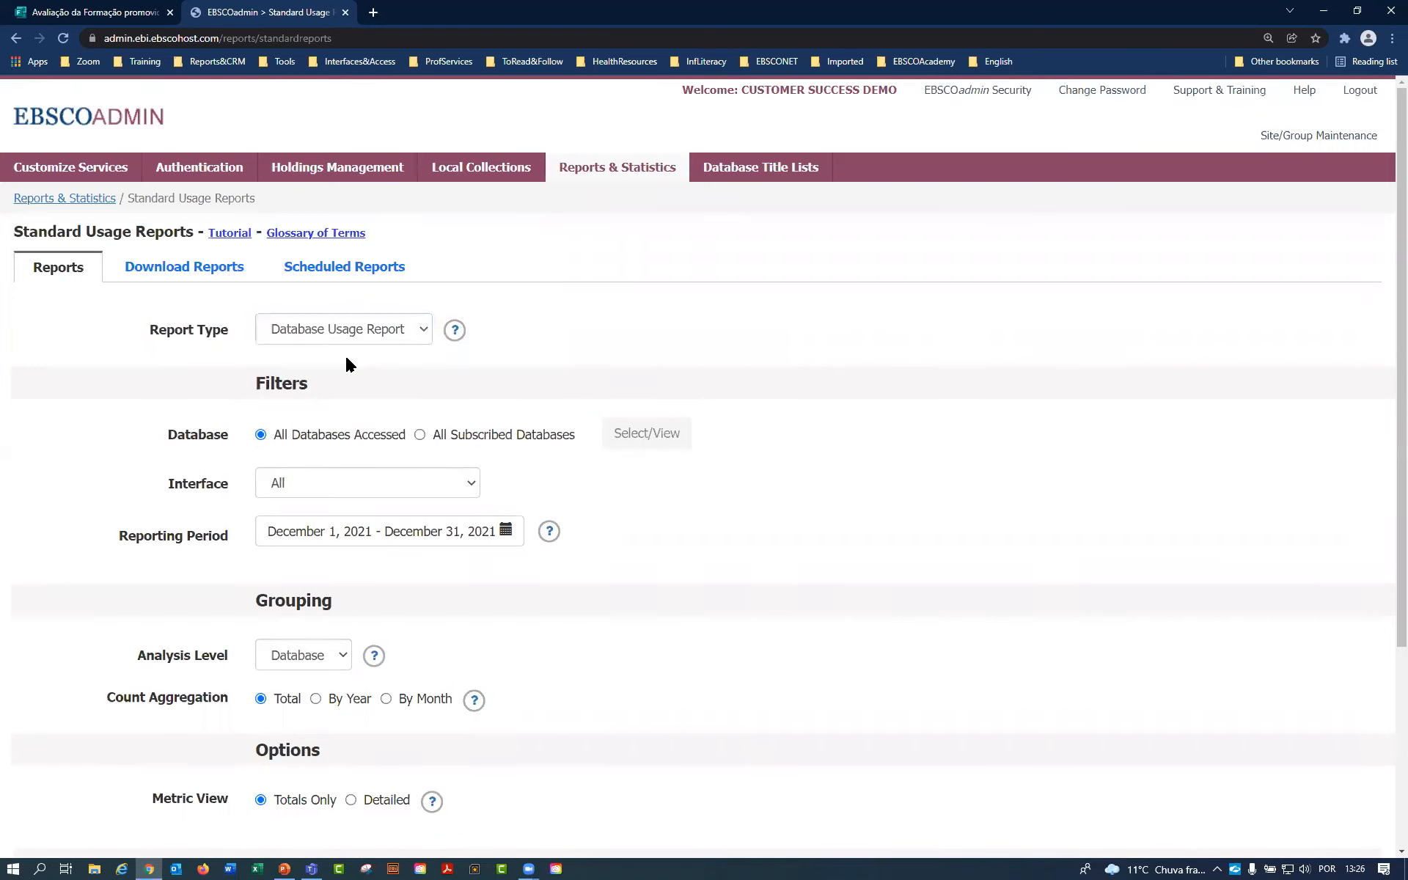
Set the report's database filter to All Subscribed Databases, highlighting both database options.
{"action": "scroll", "coordinate": [361, 367], "scroll_direction": "down", "scroll_amount": 1}
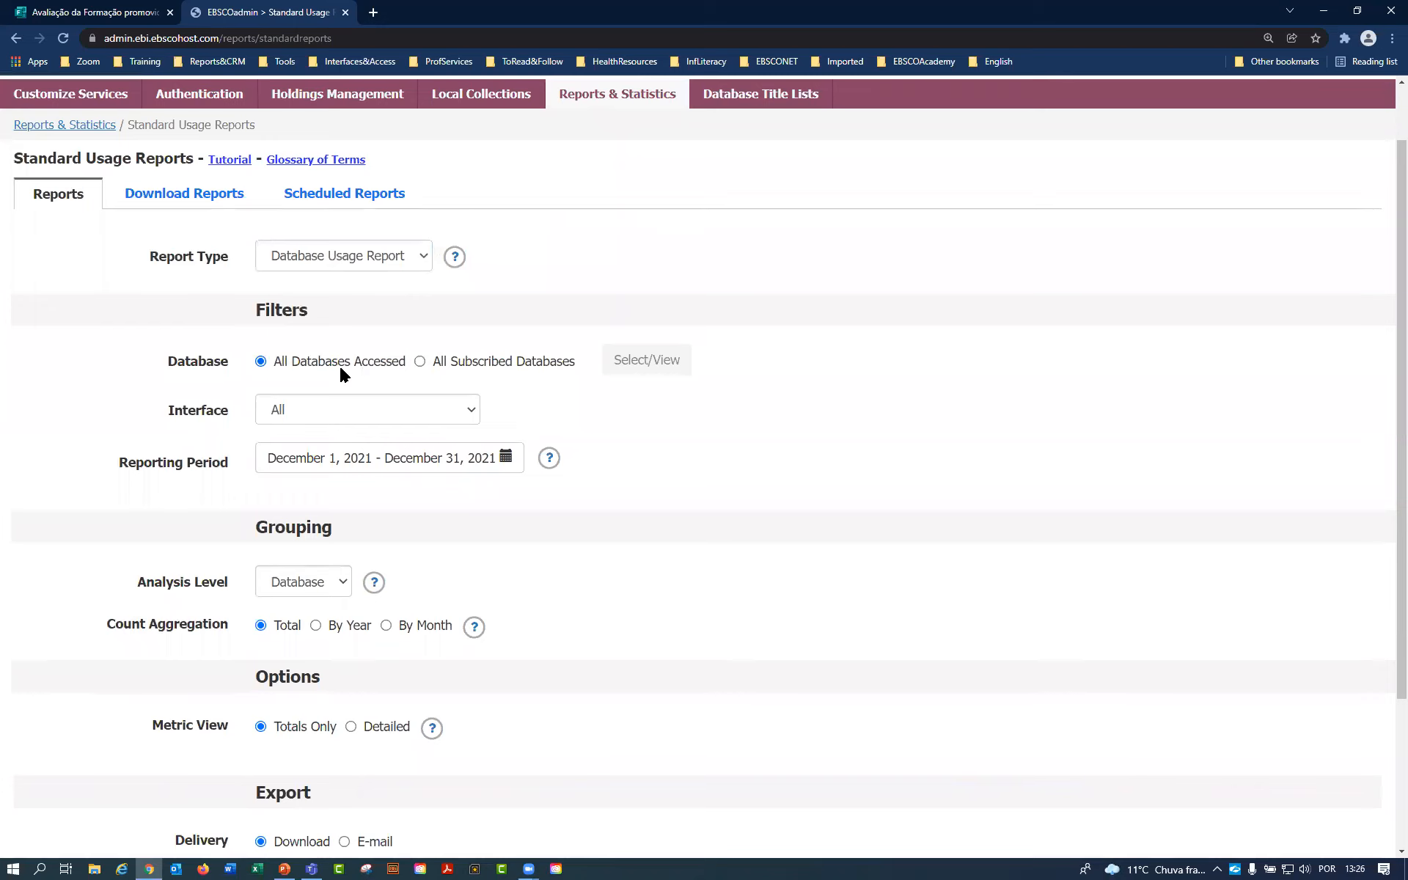
{"action": "left_click_drag", "start_coordinate": [268, 363], "coordinate": [409, 367]}
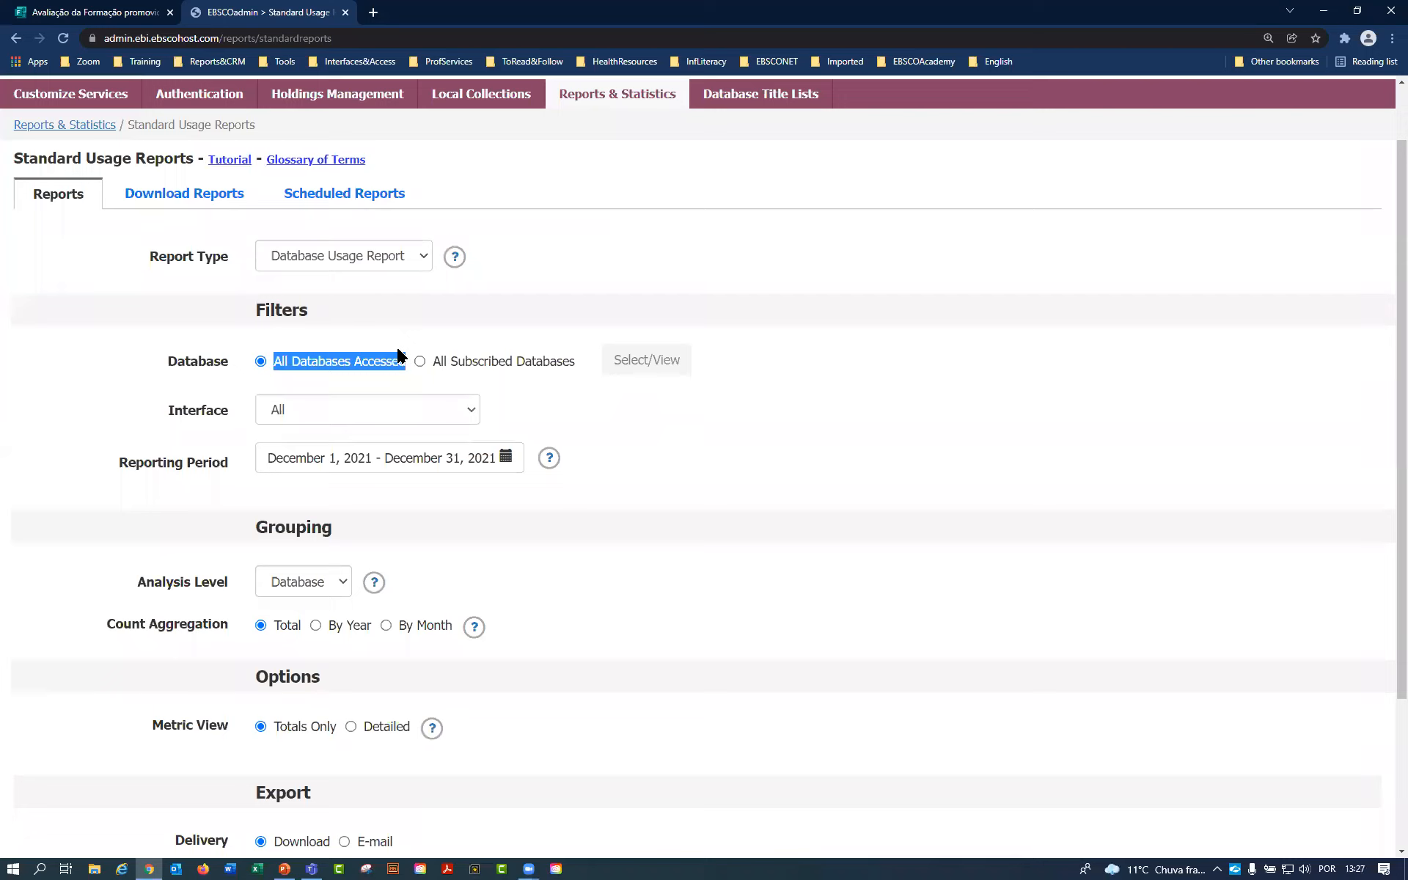
{"action": "left_click", "coordinate": [420, 362]}
{"action": "double_click", "coordinate": [440, 364]}
{"action": "left_click_drag", "start_coordinate": [473, 372], "coordinate": [571, 377]}
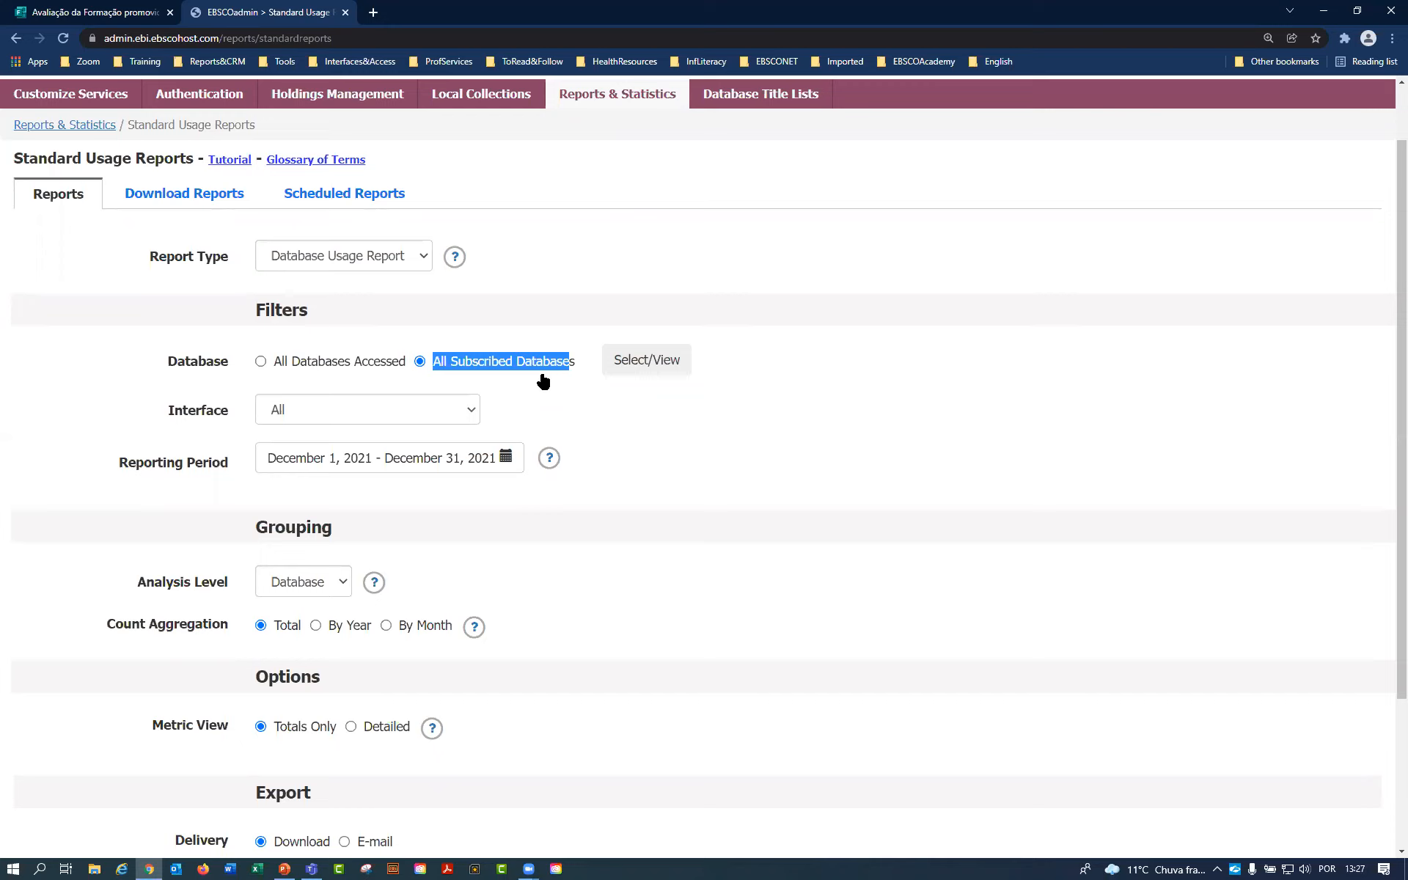
Open the subscribed database selection and remove all databases from the selected list.
{"action": "left_click", "coordinate": [650, 362]}
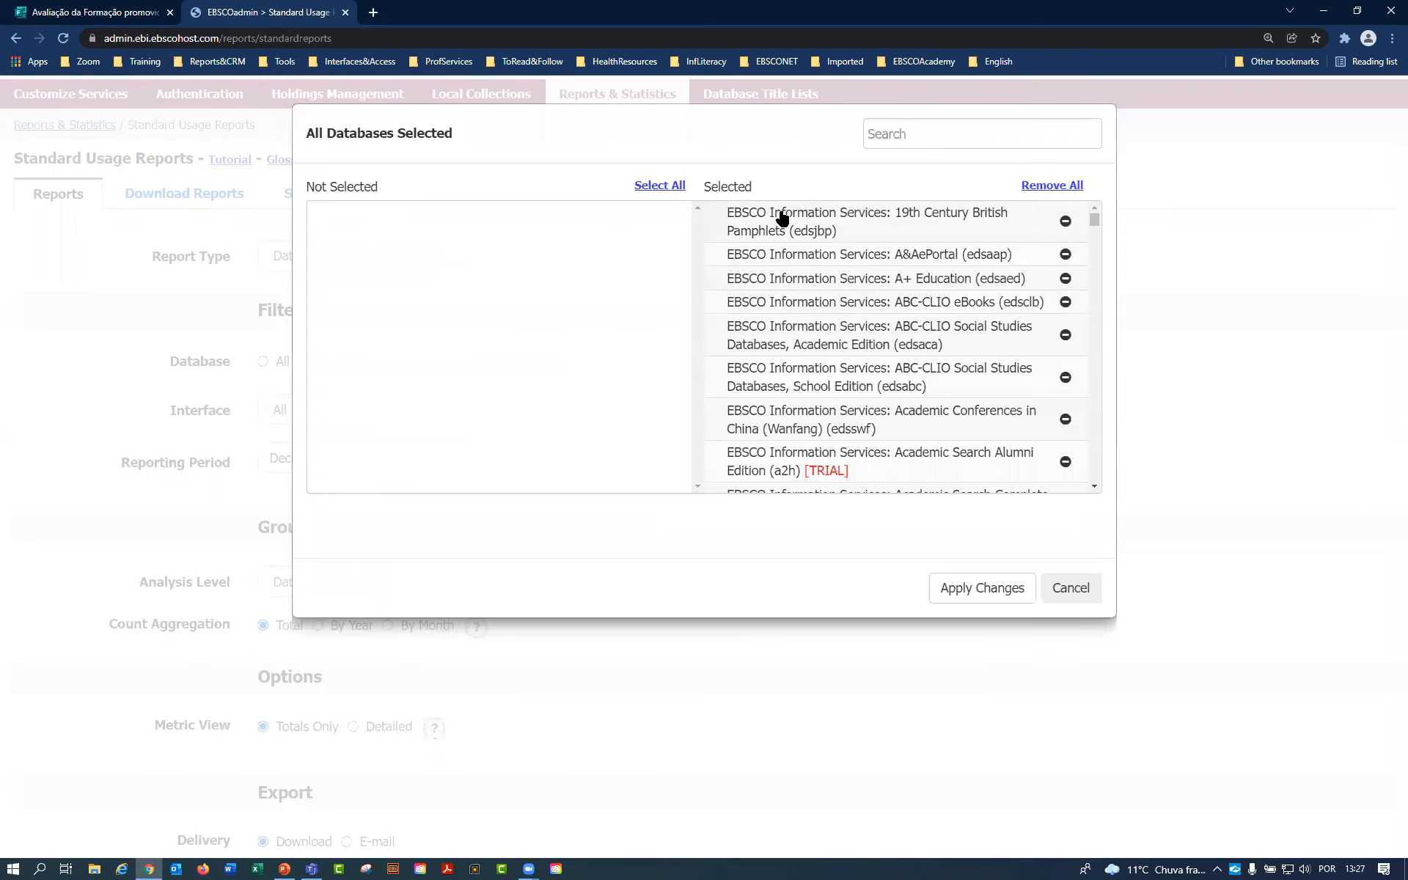
{"action": "double_click", "coordinate": [710, 186]}
{"action": "left_click", "coordinate": [1003, 187]}
{"action": "left_click_drag", "start_coordinate": [1003, 187], "coordinate": [1084, 185]}
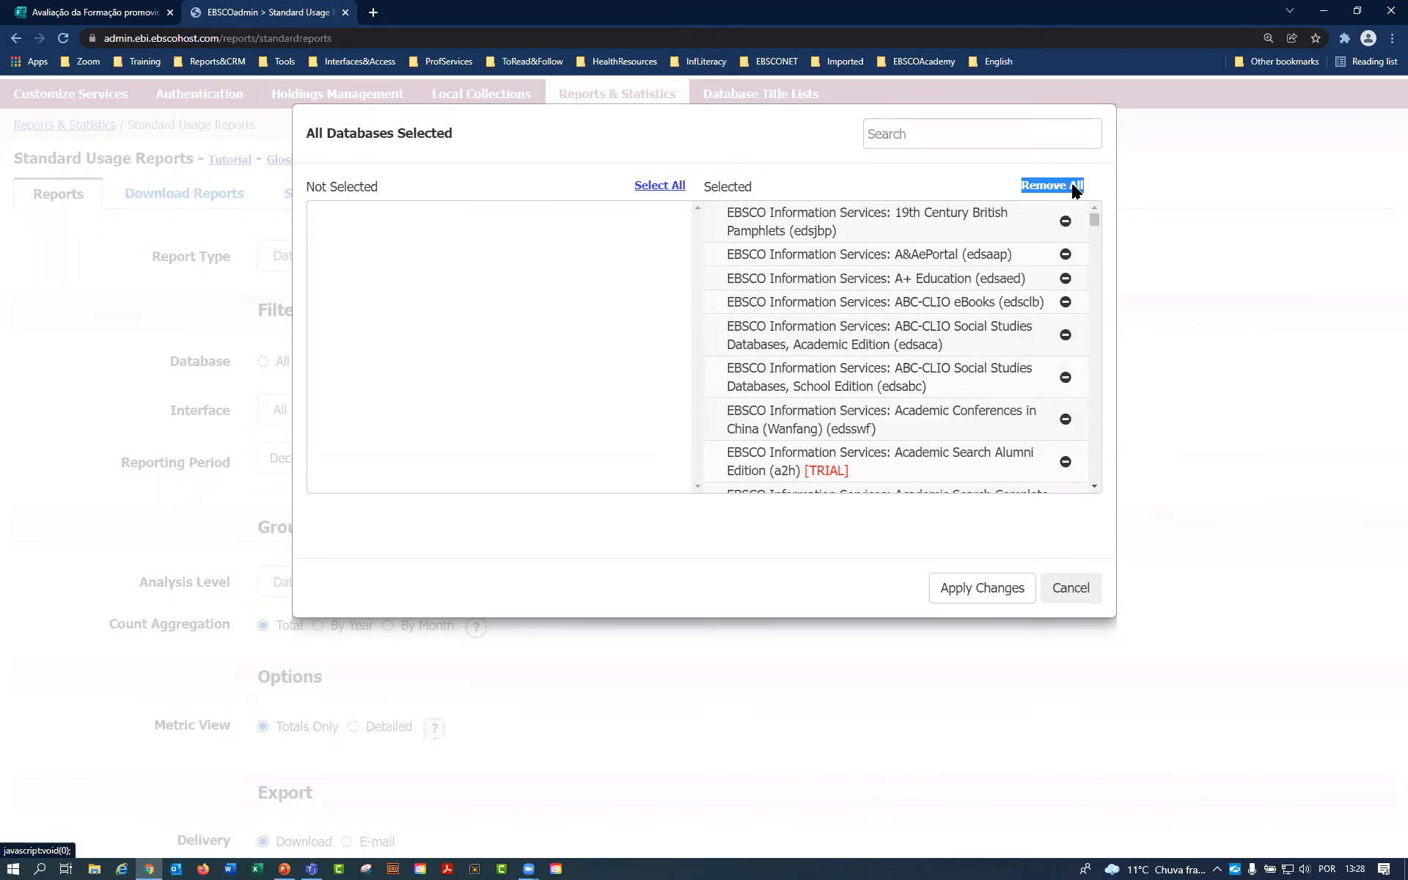
{"action": "left_click", "coordinate": [1073, 186]}
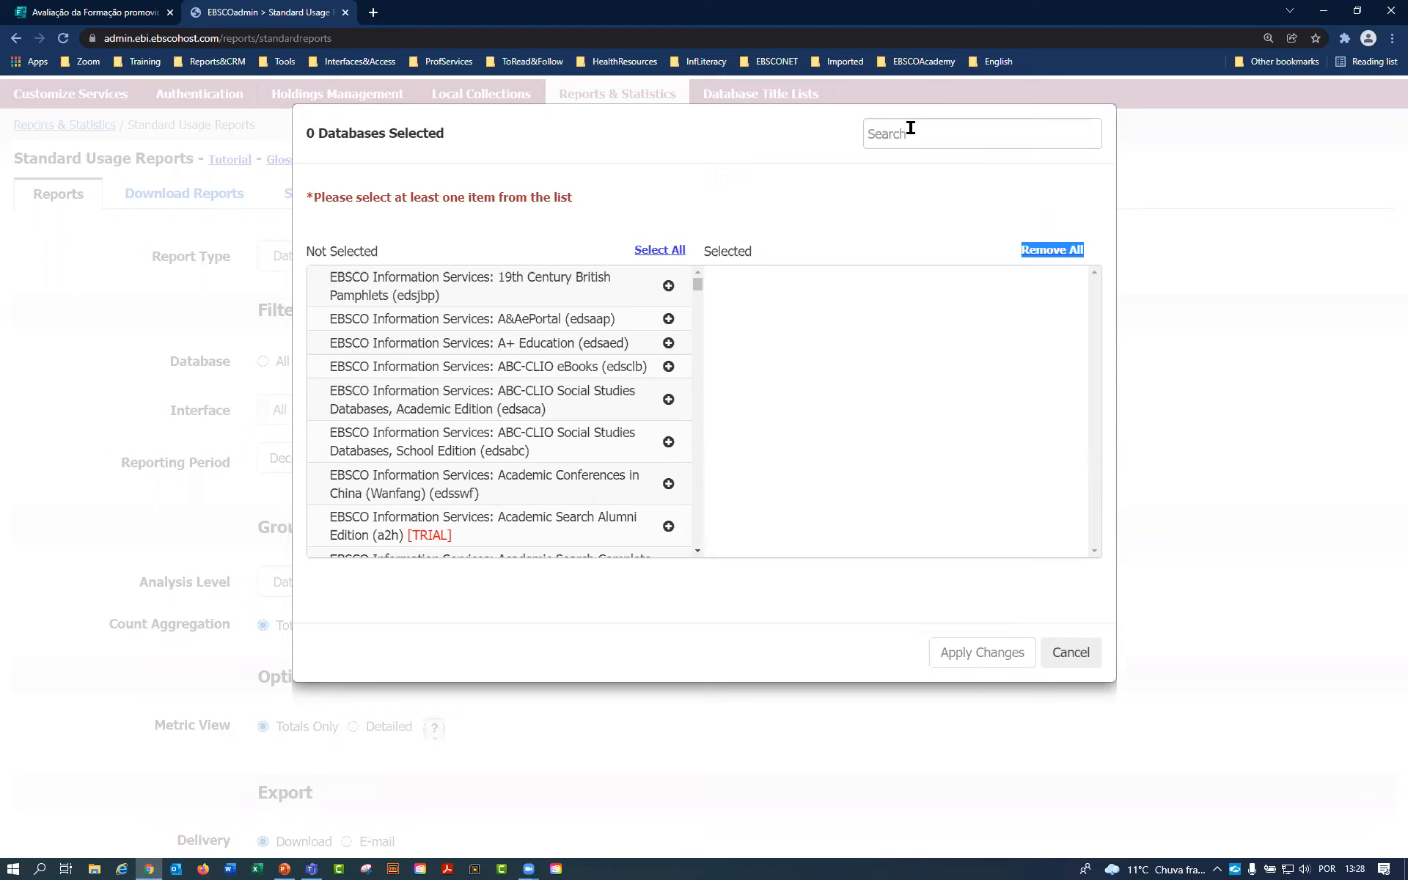
Draw a freehand circle around the search field of the database selection dialog.
{"action": "mouse_move", "coordinate": [697, 286]}
{"action": "left_mouse_down"}
{"action": "mouse_move", "coordinate": [698, 349]}
{"action": "mouse_move", "coordinate": [698, 277]}
{"action": "left_mouse_up"}
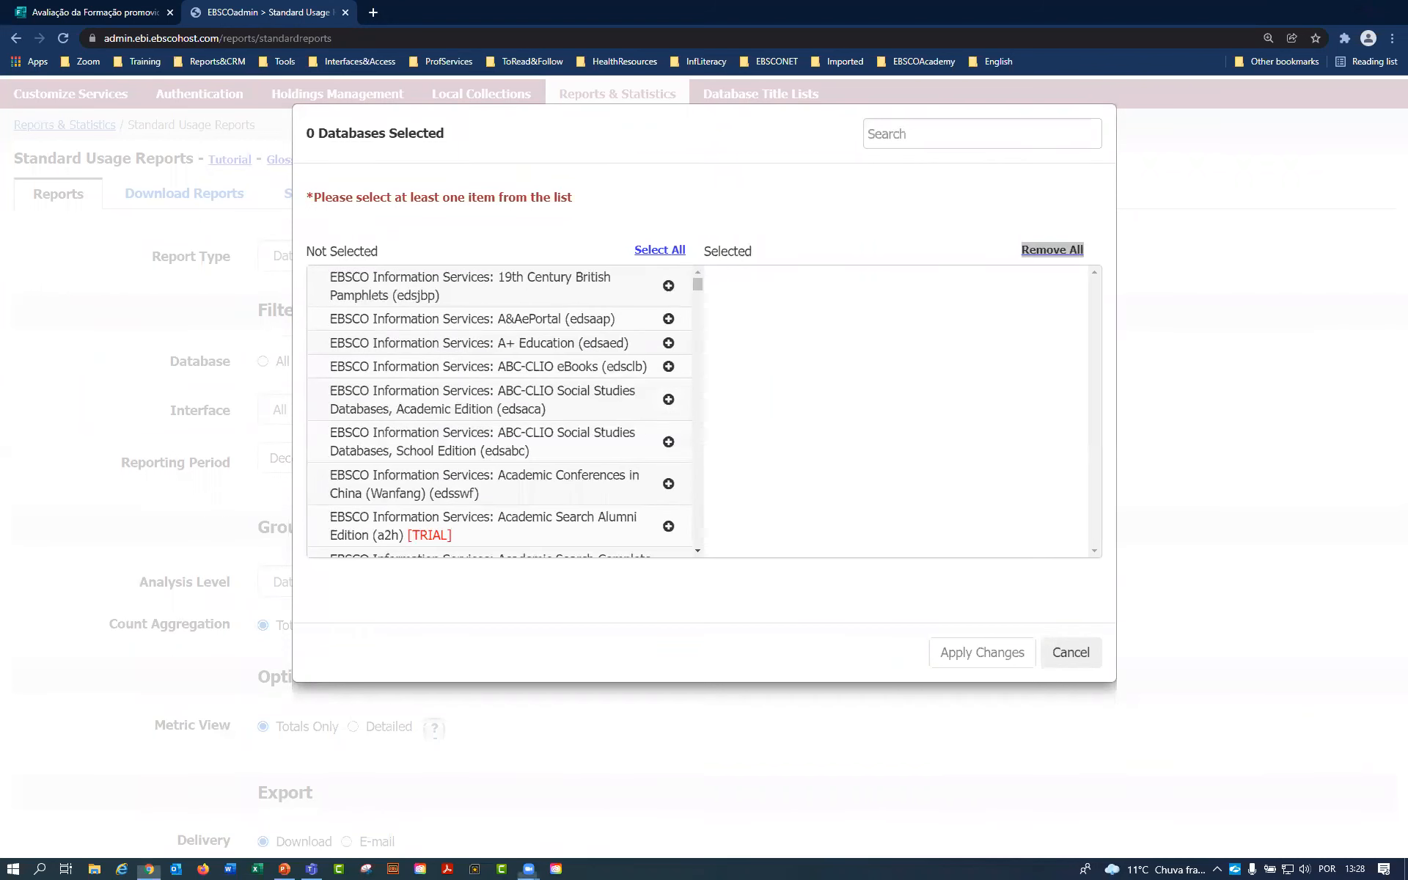
{"action": "mouse_move", "coordinate": [906, 98]}
{"action": "left_mouse_down"}
{"action": "mouse_move", "coordinate": [848, 128]}
{"action": "mouse_move", "coordinate": [964, 212]}
{"action": "left_mouse_up"}
{"action": "mouse_move", "coordinate": [1095, 209]}
{"action": "left_mouse_down"}
{"action": "mouse_move", "coordinate": [1109, 101]}
{"action": "mouse_move", "coordinate": [909, 93]}
{"action": "left_mouse_up"}
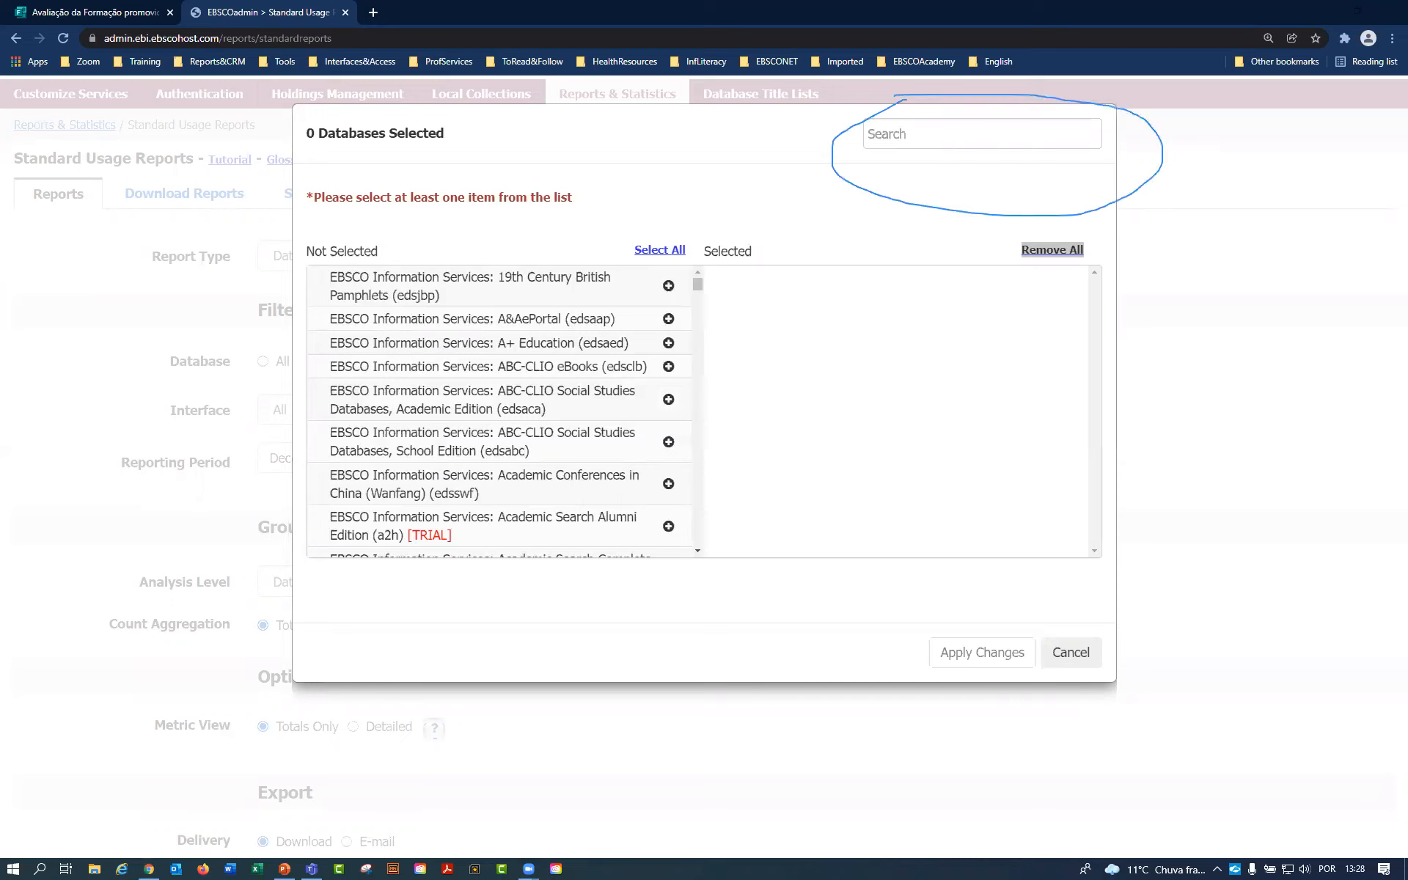
Search the database list for "business source" and add Business Source Ultimate (bsu) to the selected databases.
{"action": "left_click", "coordinate": [998, 130]}
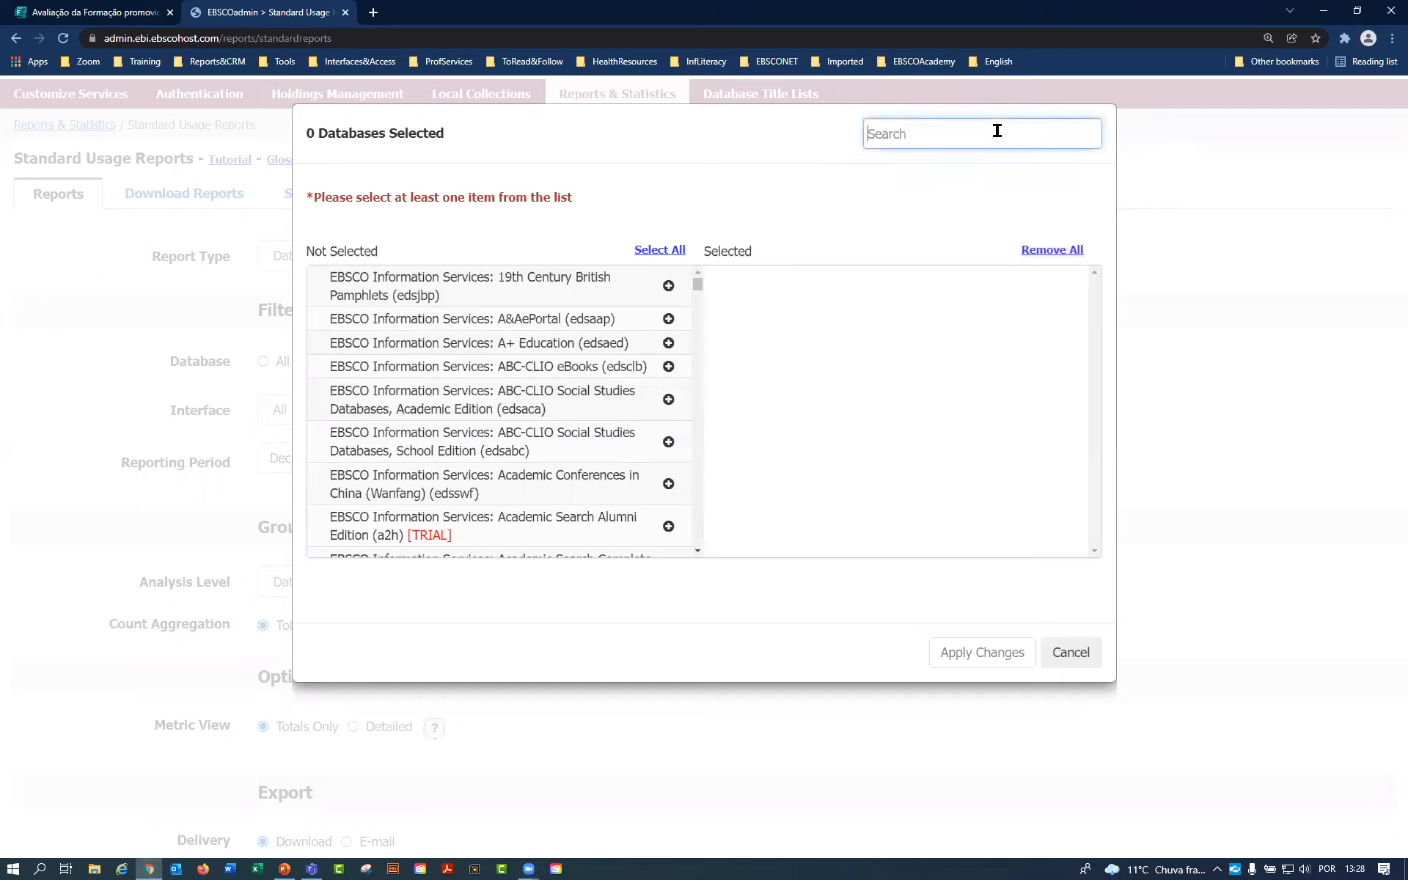
{"action": "type", "text": "business"}
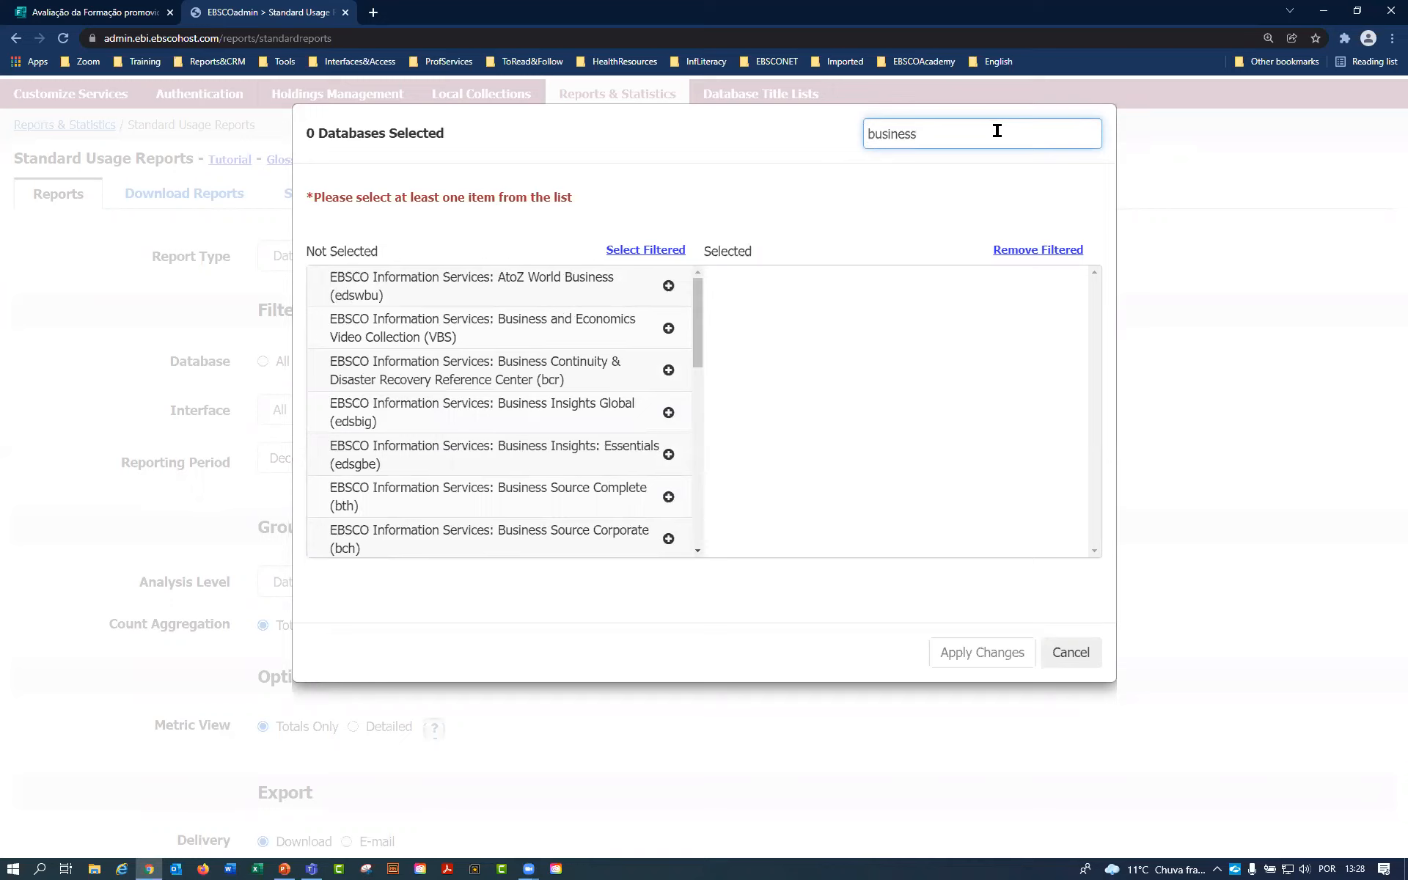
{"action": "type", "text": "source"}
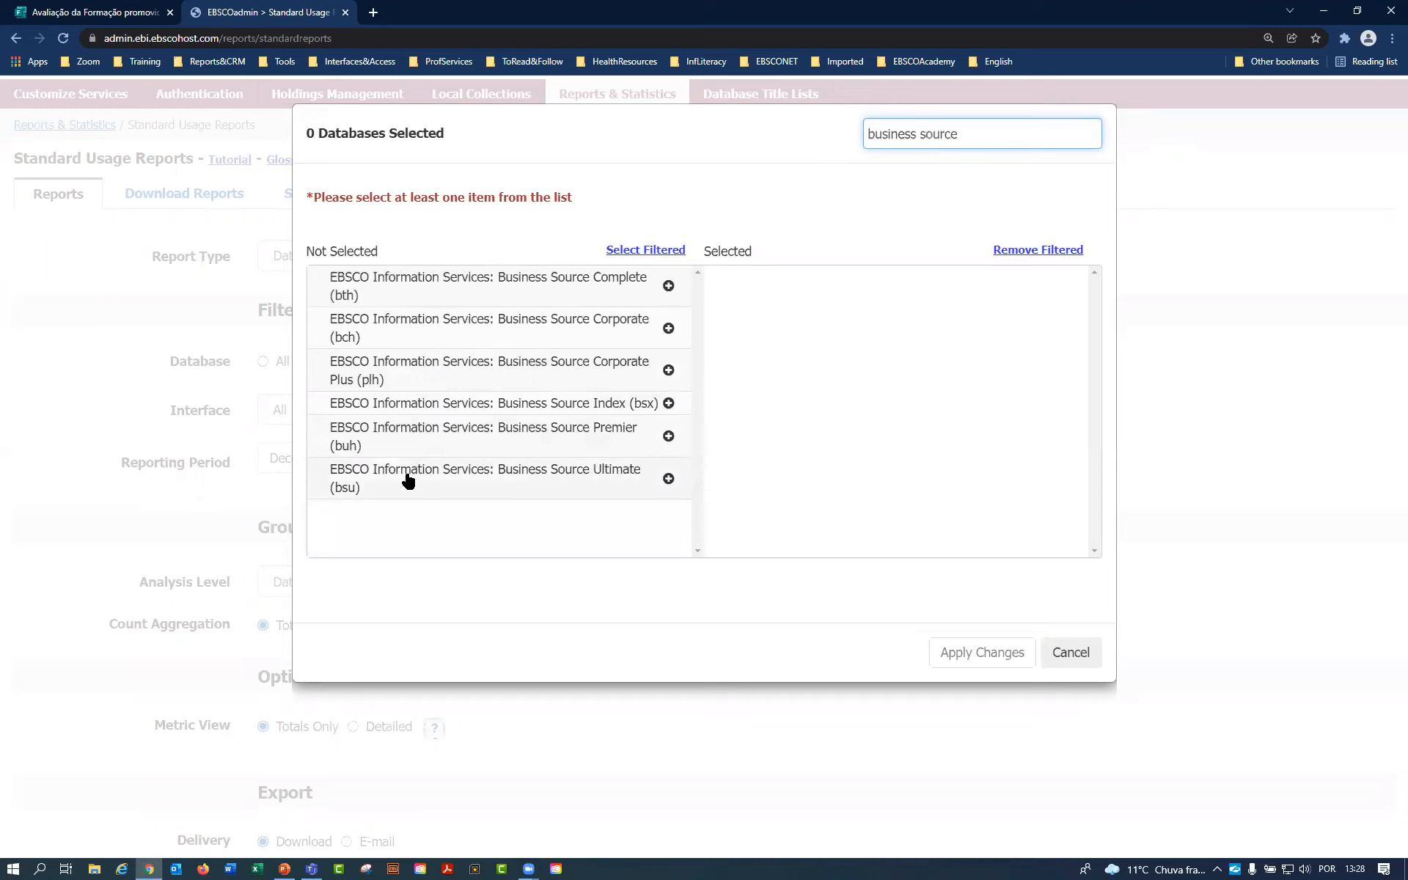
{"action": "left_click", "coordinate": [668, 479]}
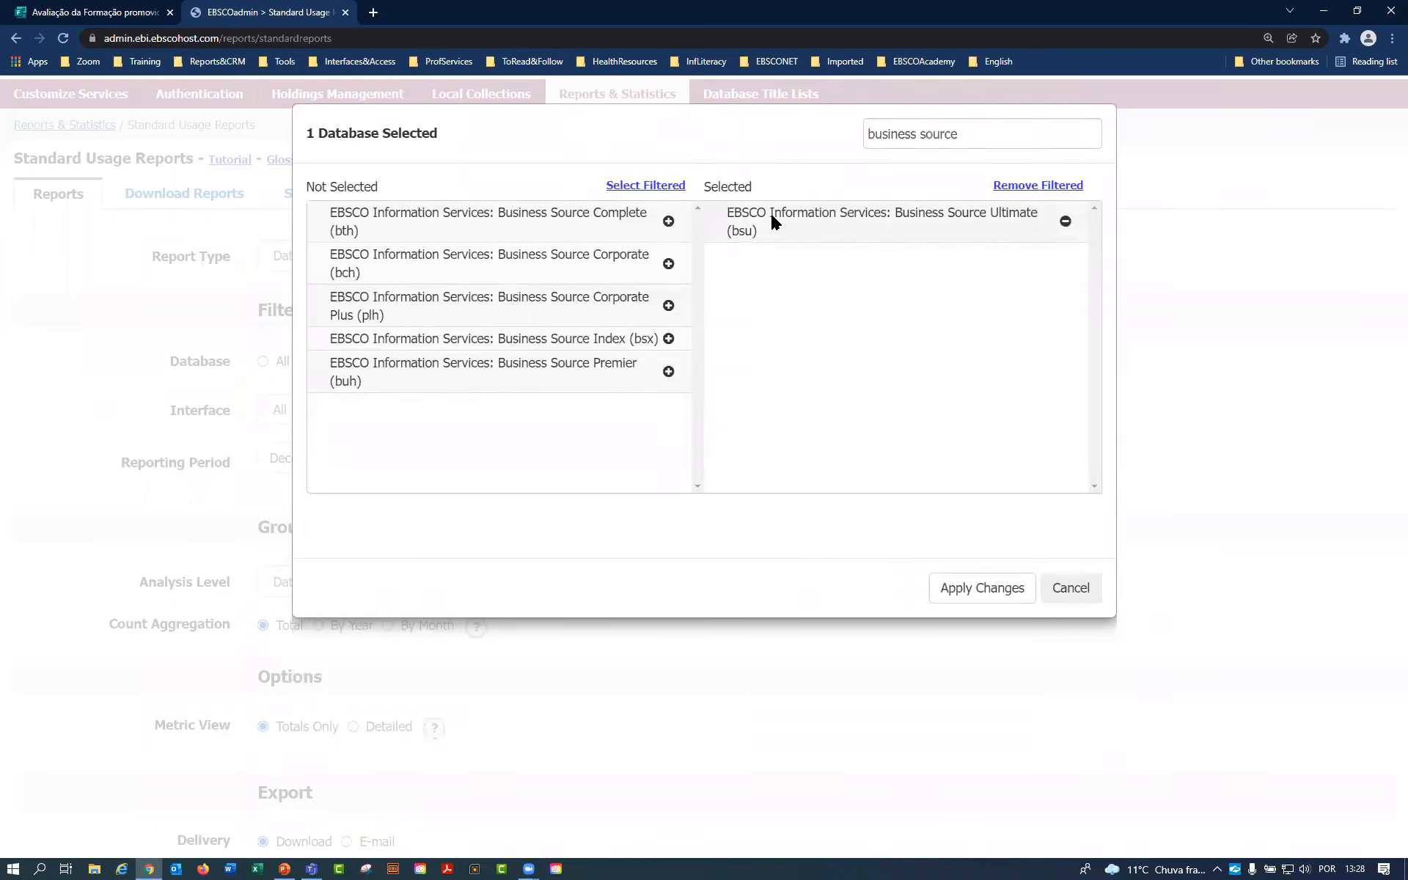
Search the database list for "cinah", add CINAHL Complete (ccm) to the selection, and apply the changes.
{"action": "left_click_drag", "start_coordinate": [952, 132], "coordinate": [797, 98]}
{"action": "type", "text": "cinah"}
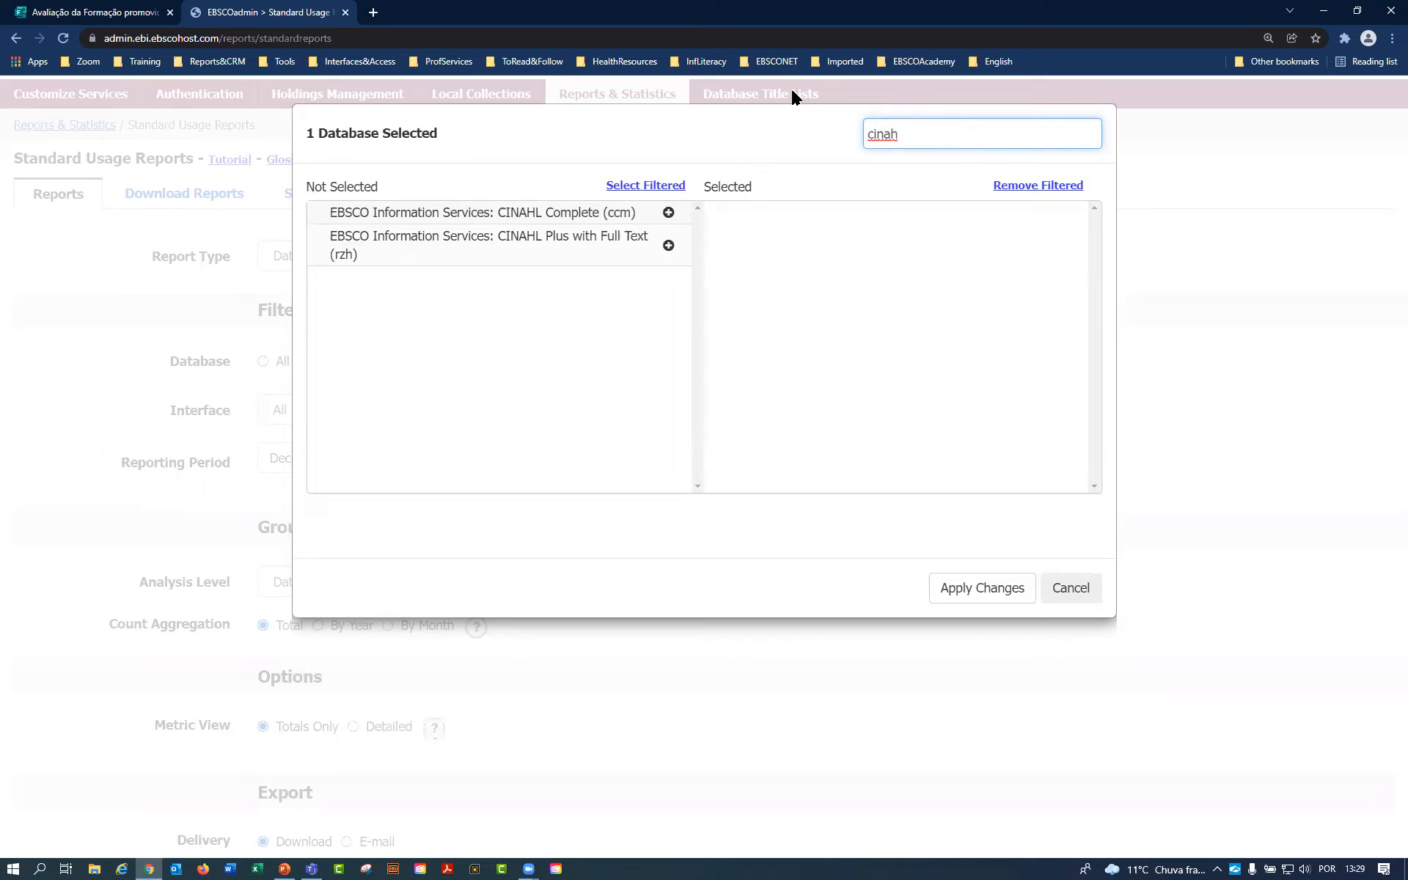
{"action": "left_click", "coordinate": [668, 214]}
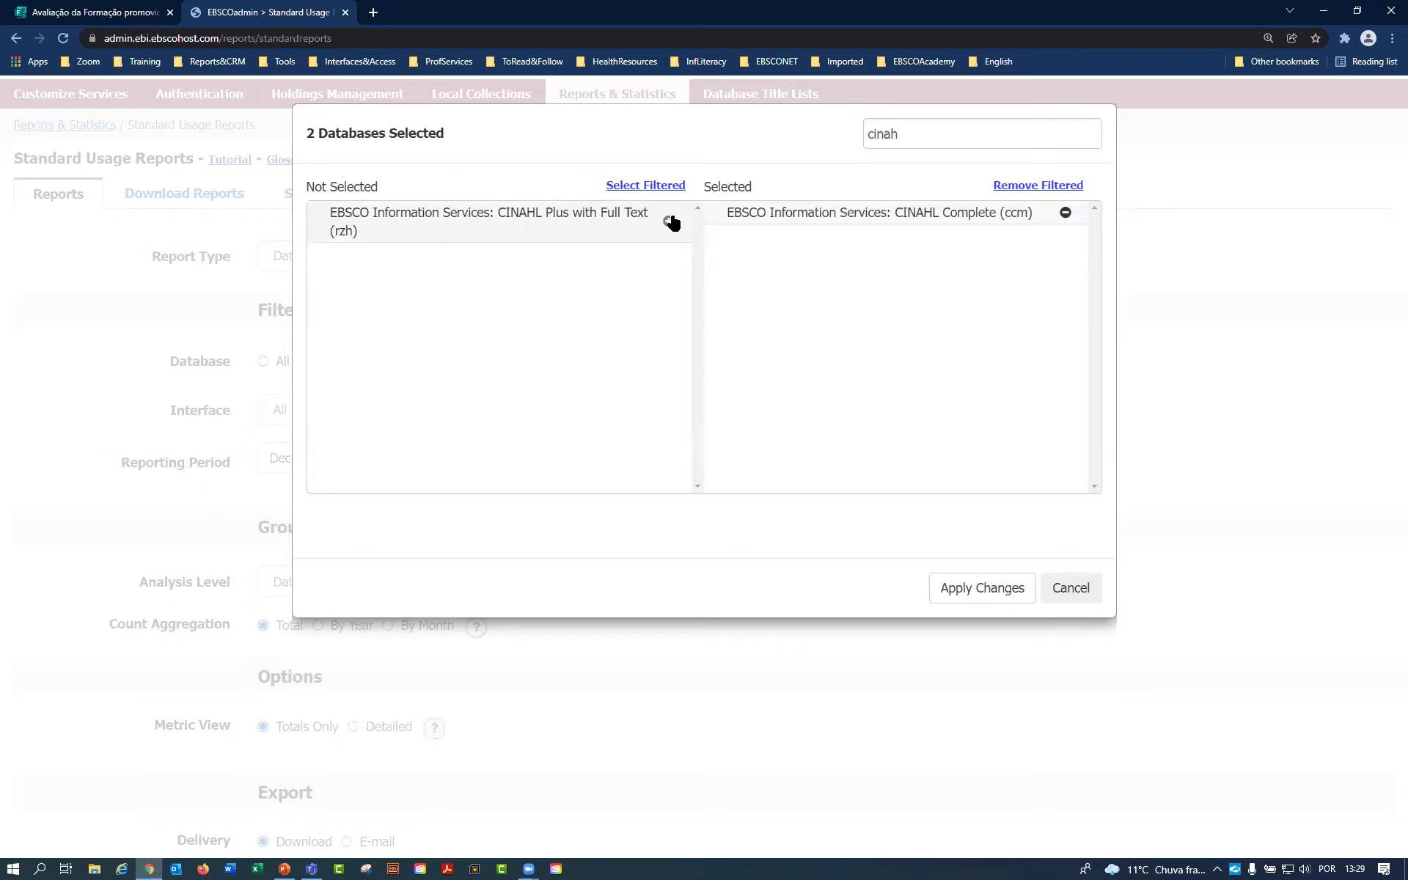
{"action": "left_click", "coordinate": [990, 595]}
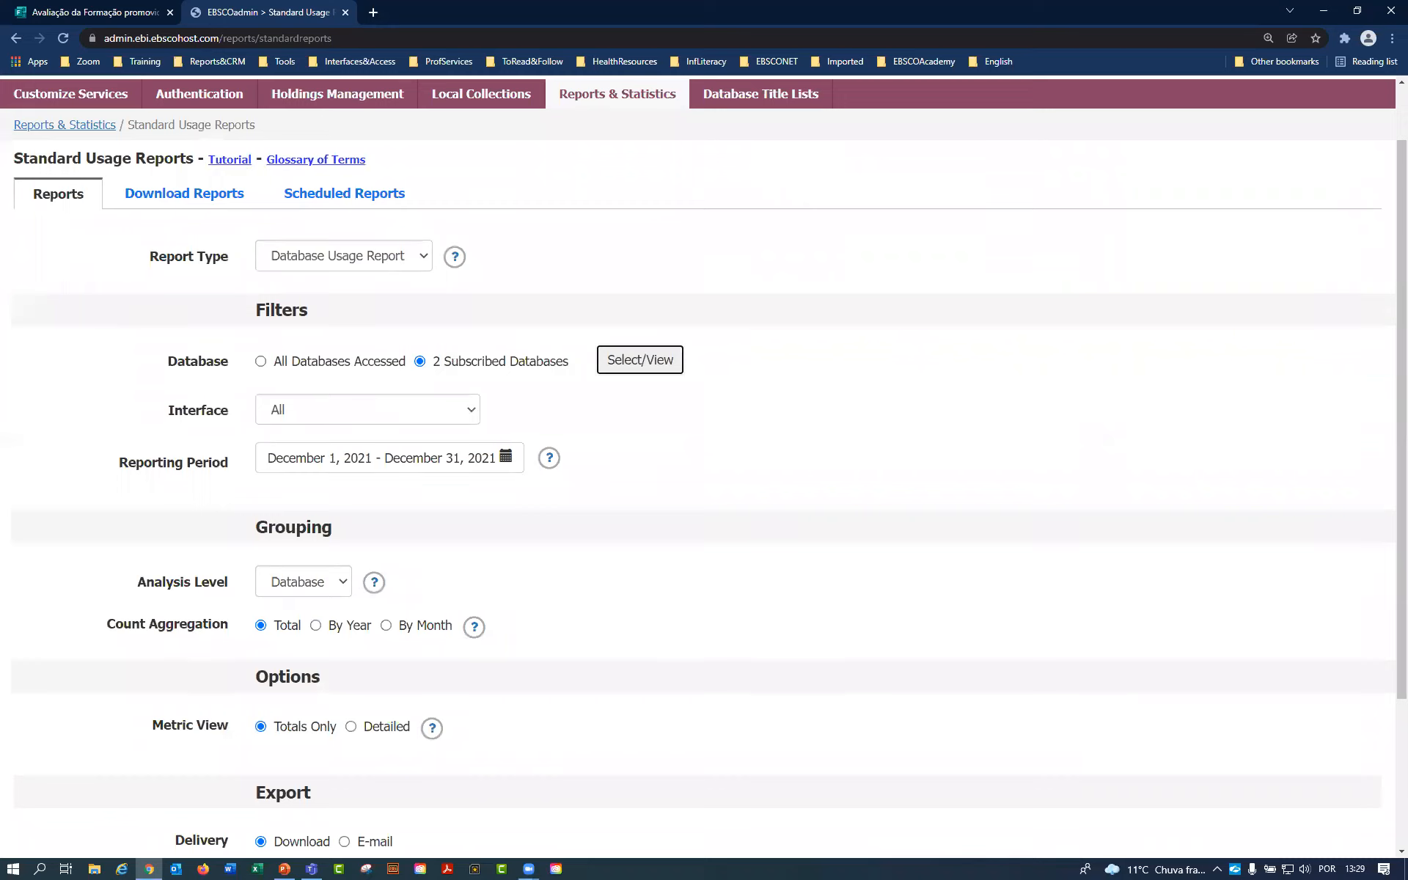
Review the choices of the Interface filter, keep it set to All, and highlight the filter's label.
{"action": "mouse_move", "coordinate": [422, 328]}
{"action": "left_mouse_down"}
{"action": "mouse_move", "coordinate": [407, 338]}
{"action": "mouse_move", "coordinate": [438, 391]}
{"action": "mouse_move", "coordinate": [424, 317]}
{"action": "mouse_move", "coordinate": [403, 363]}
{"action": "mouse_move", "coordinate": [576, 363]}
{"action": "mouse_move", "coordinate": [513, 312]}
{"action": "mouse_move", "coordinate": [415, 351]}
{"action": "mouse_move", "coordinate": [559, 388]}
{"action": "mouse_move", "coordinate": [530, 302]}
{"action": "mouse_move", "coordinate": [514, 301]}
{"action": "left_mouse_up"}
{"action": "left_click", "coordinate": [453, 411]}
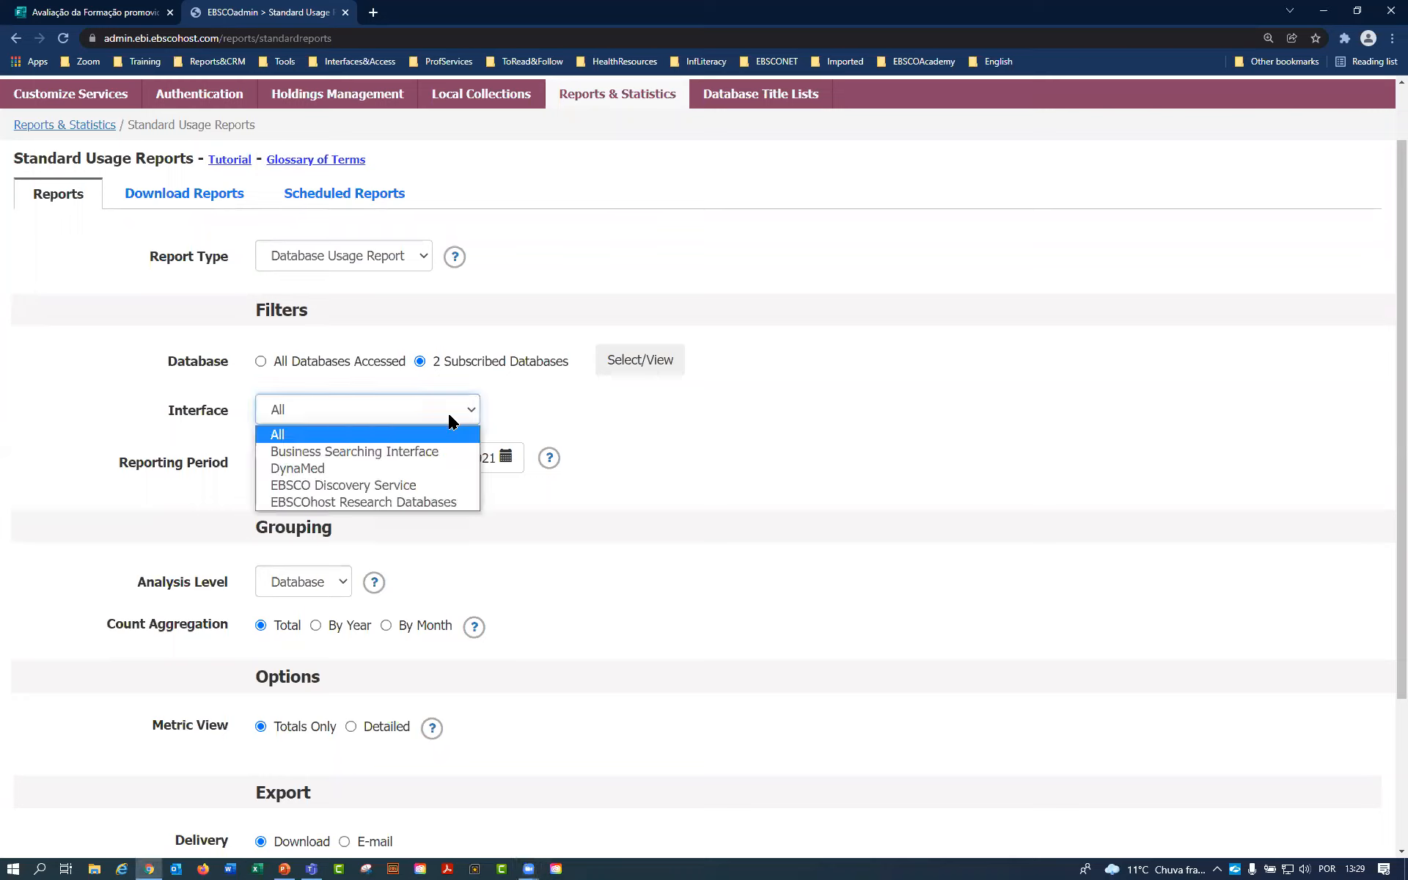
{"action": "left_click_drag", "start_coordinate": [175, 411], "coordinate": [213, 415]}
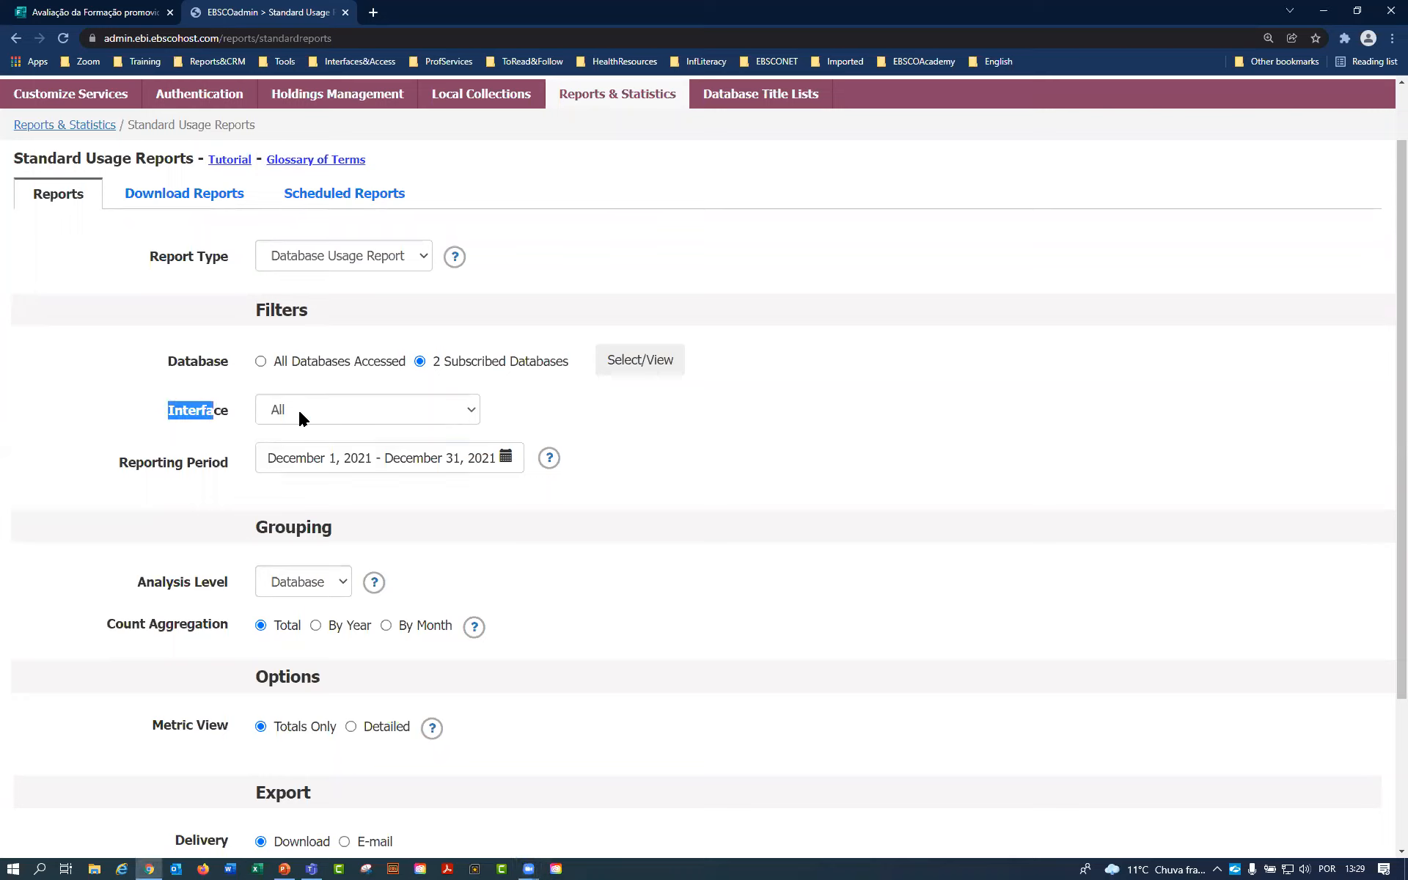
{"action": "left_click", "coordinate": [318, 424]}
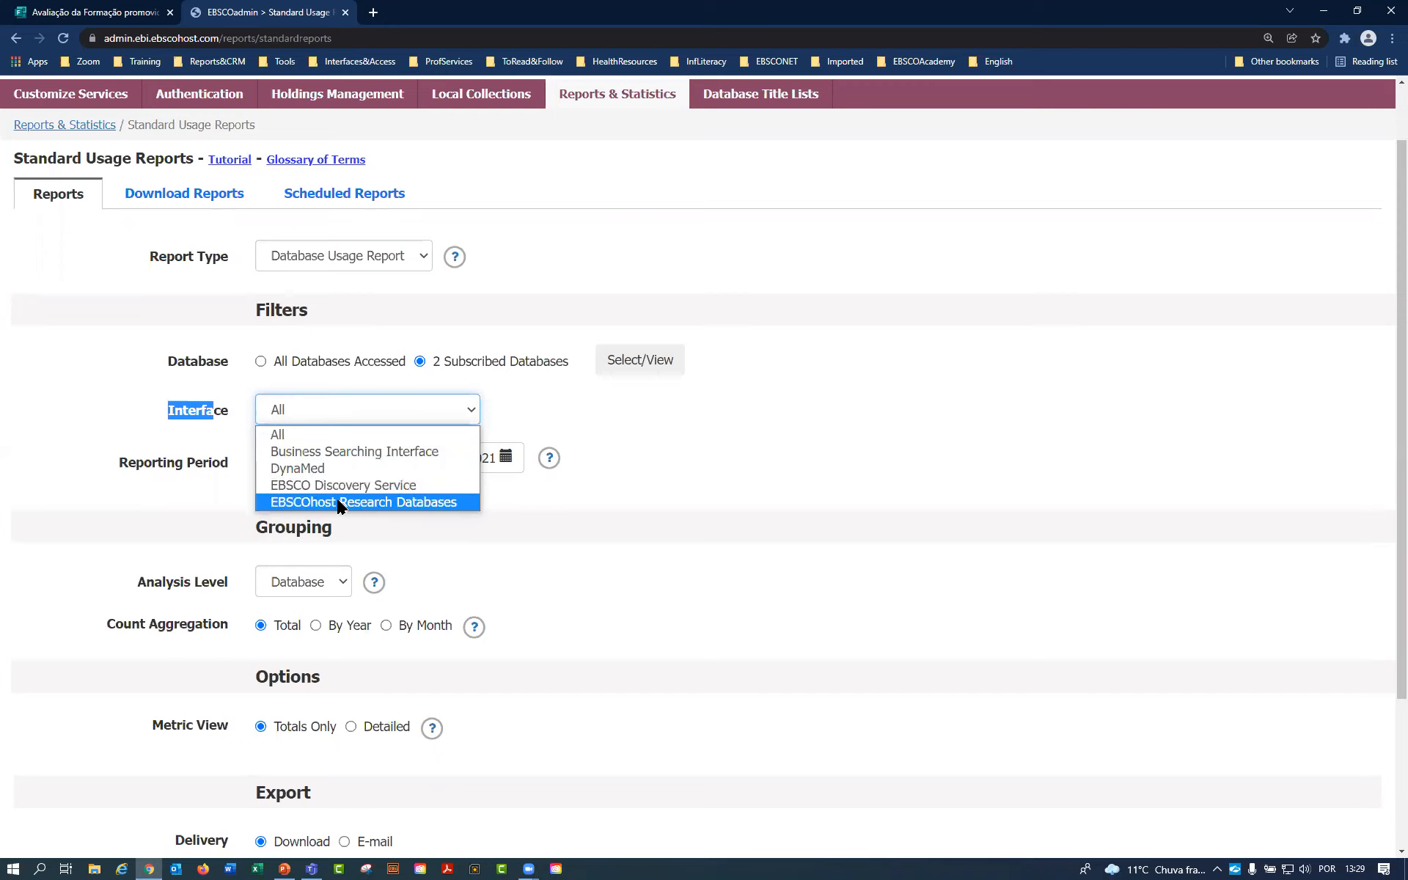
{"action": "left_click", "coordinate": [339, 435]}
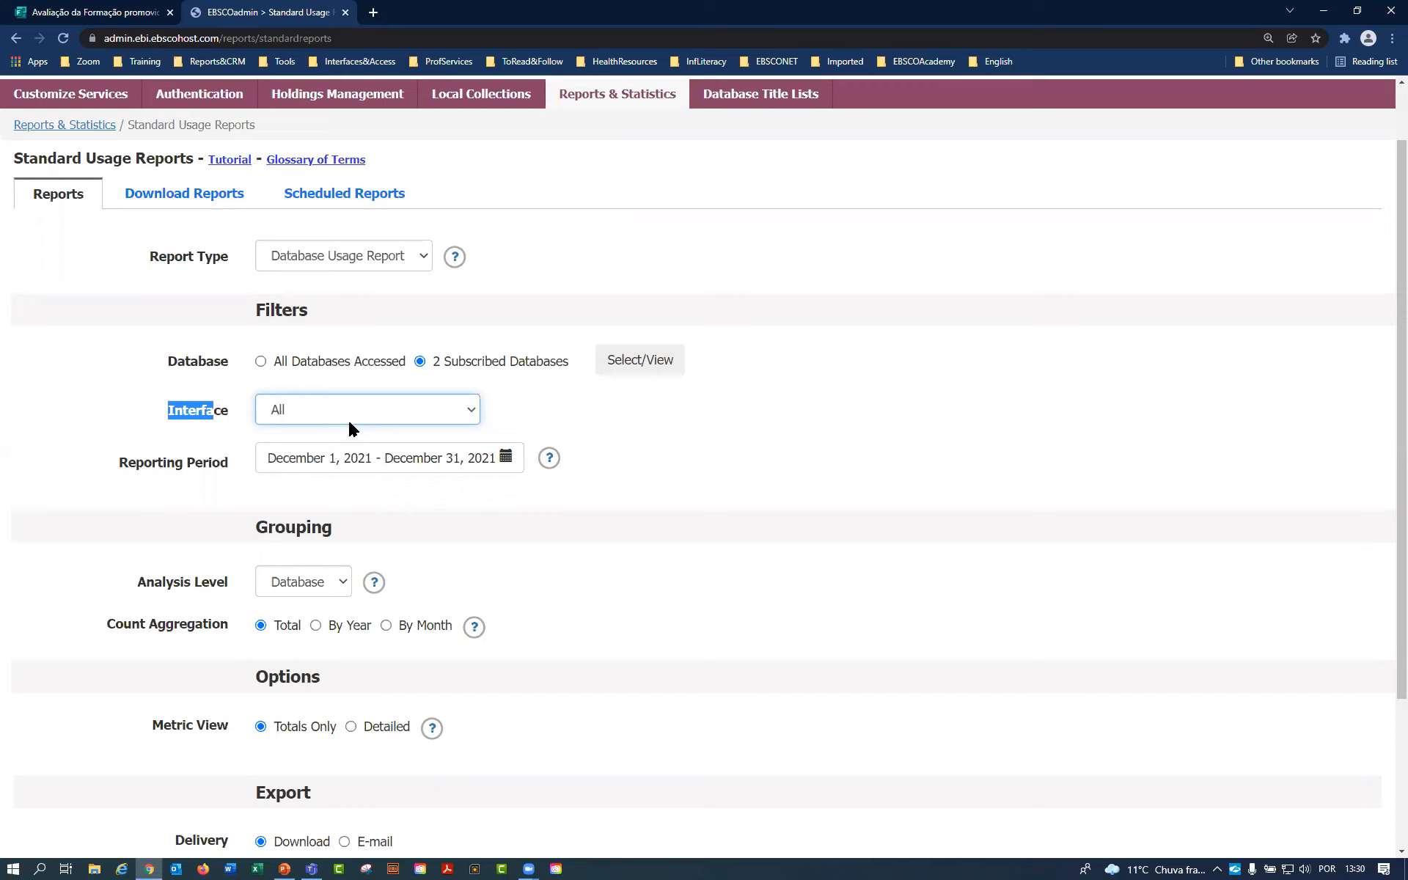
{"action": "left_click_drag", "start_coordinate": [140, 407], "coordinate": [231, 420]}
Set the reporting period to Current Month.
{"action": "scroll", "coordinate": [323, 415], "scroll_direction": "down", "scroll_amount": 2}
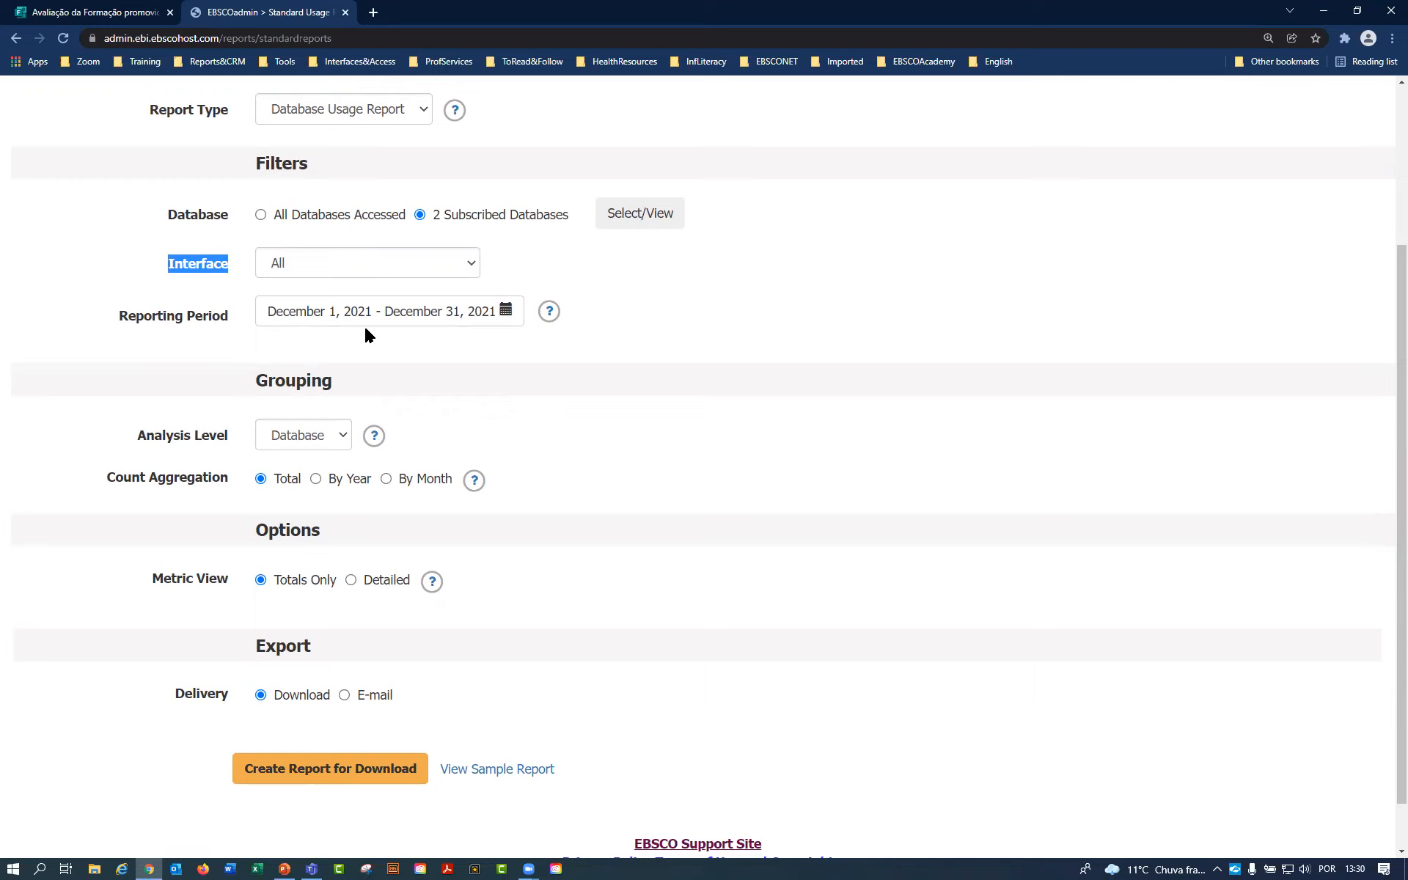
{"action": "left_click", "coordinate": [505, 311]}
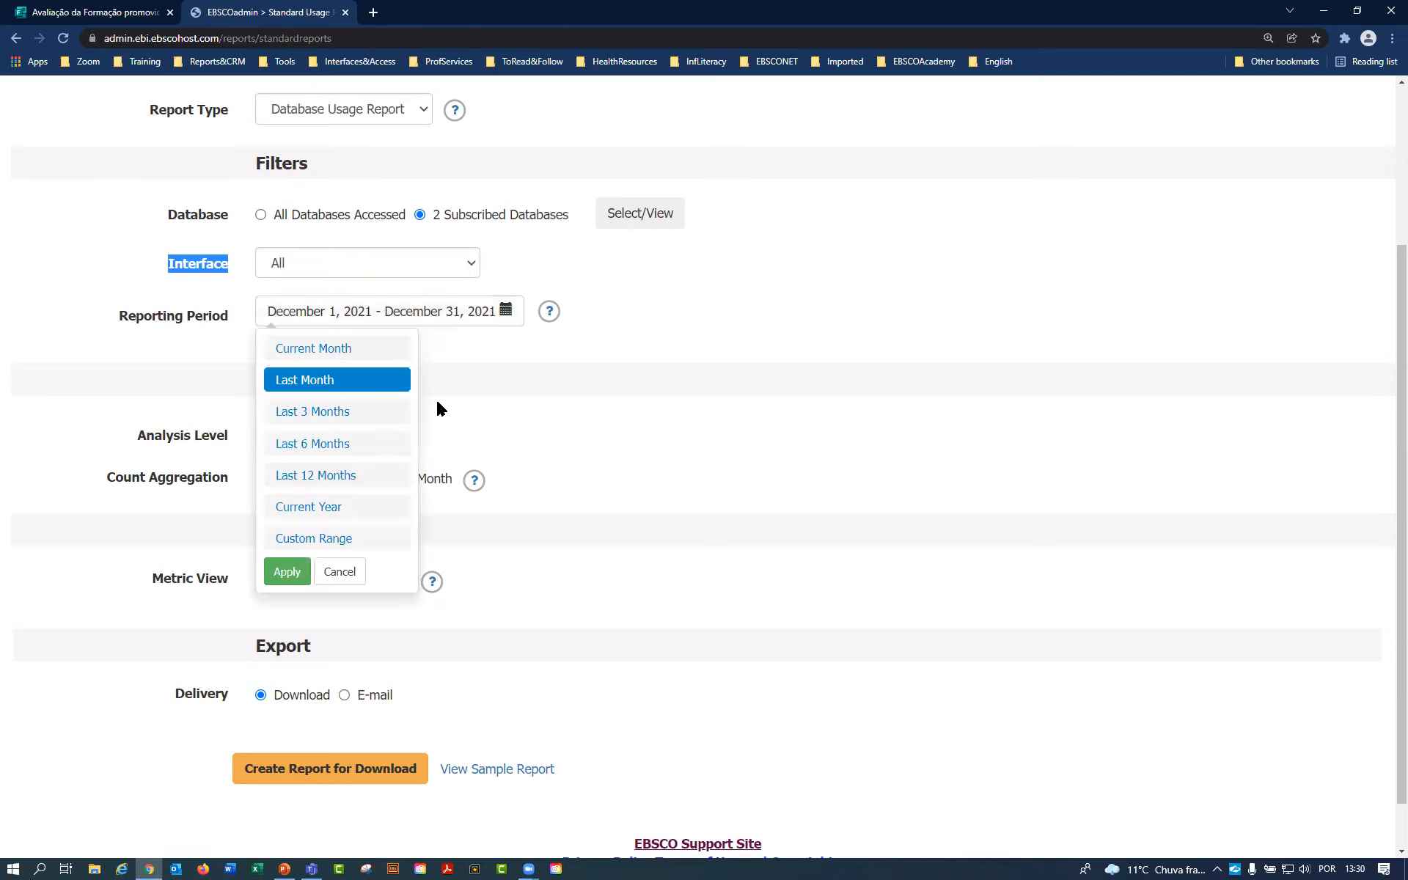
{"action": "left_click", "coordinate": [328, 352]}
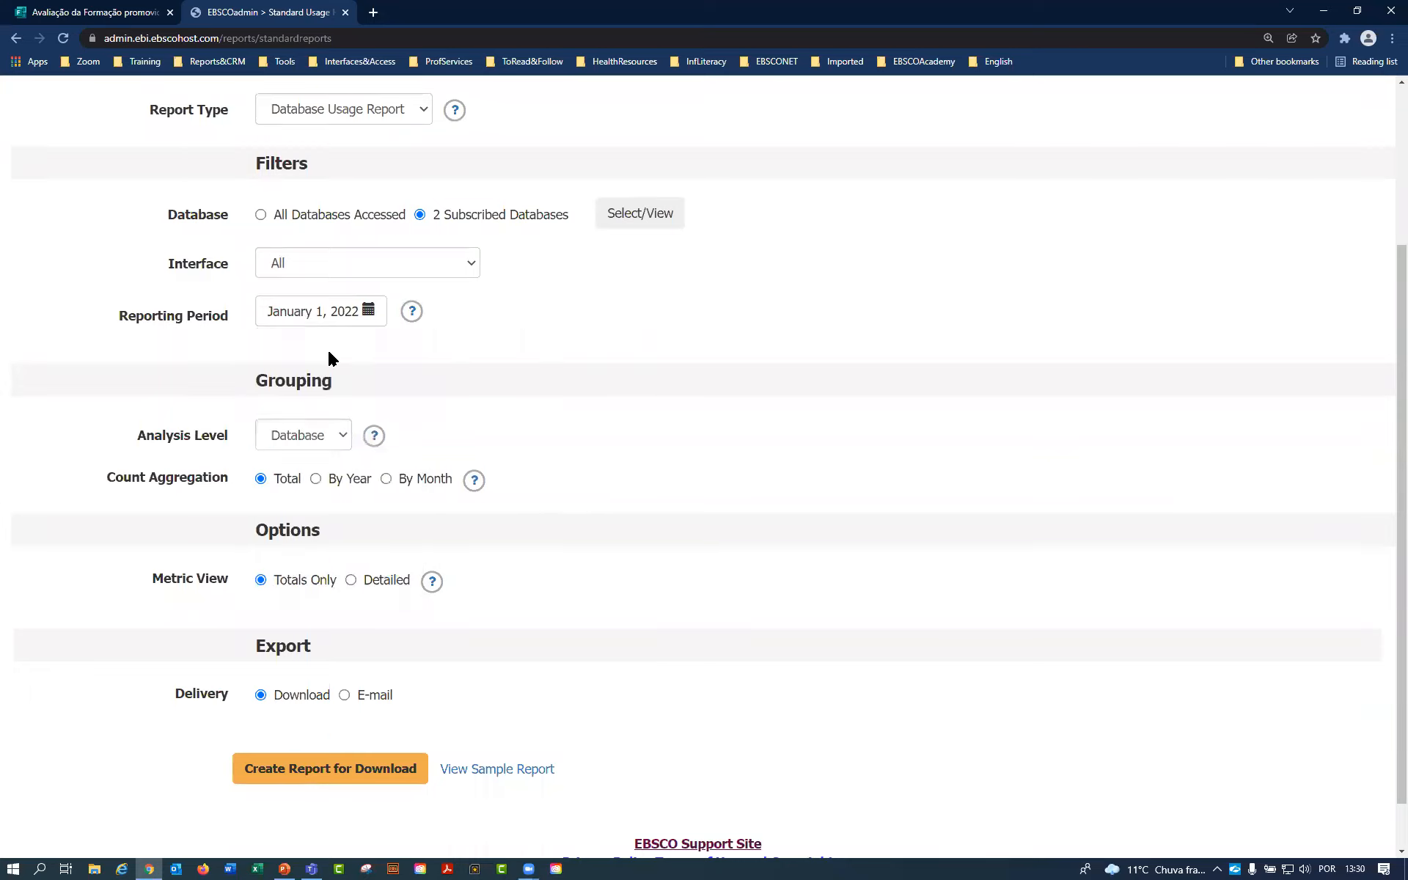
Set the reporting period to a custom range from January 2021 to December 2021 and apply it.
{"action": "left_click", "coordinate": [369, 311]}
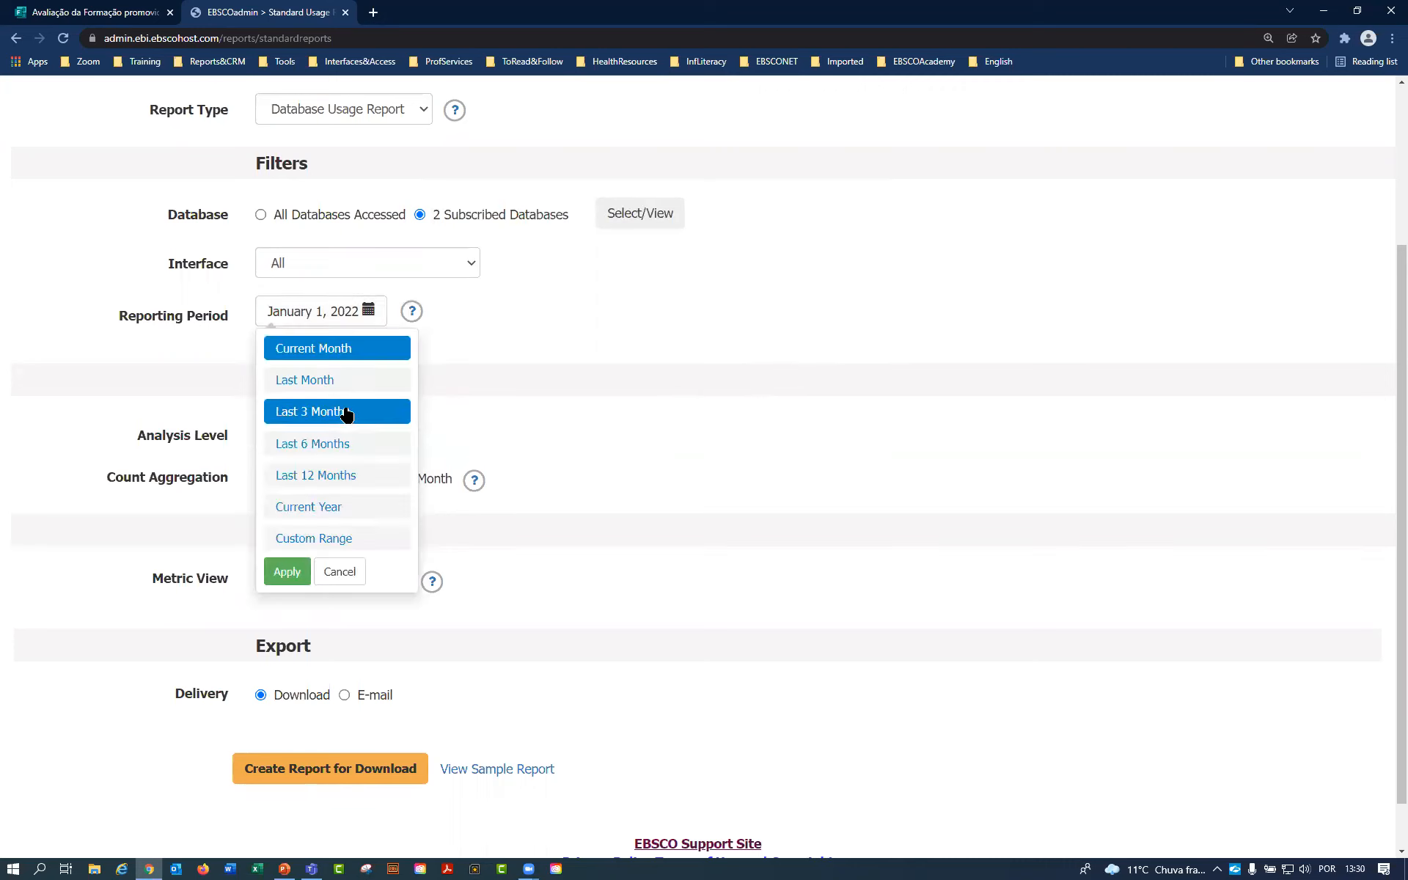
{"action": "left_click", "coordinate": [314, 539]}
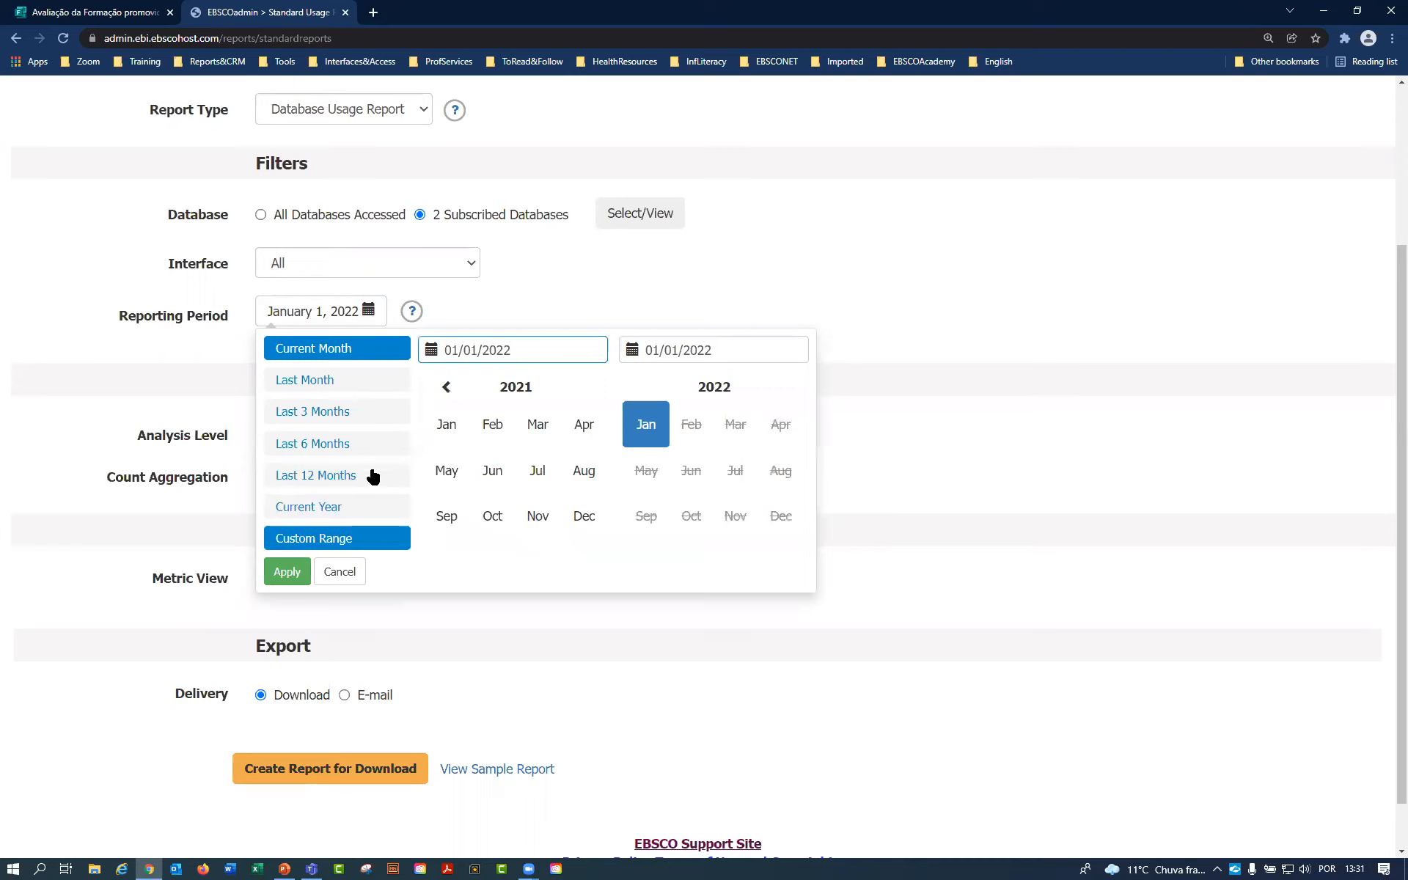
{"action": "left_click", "coordinate": [449, 432]}
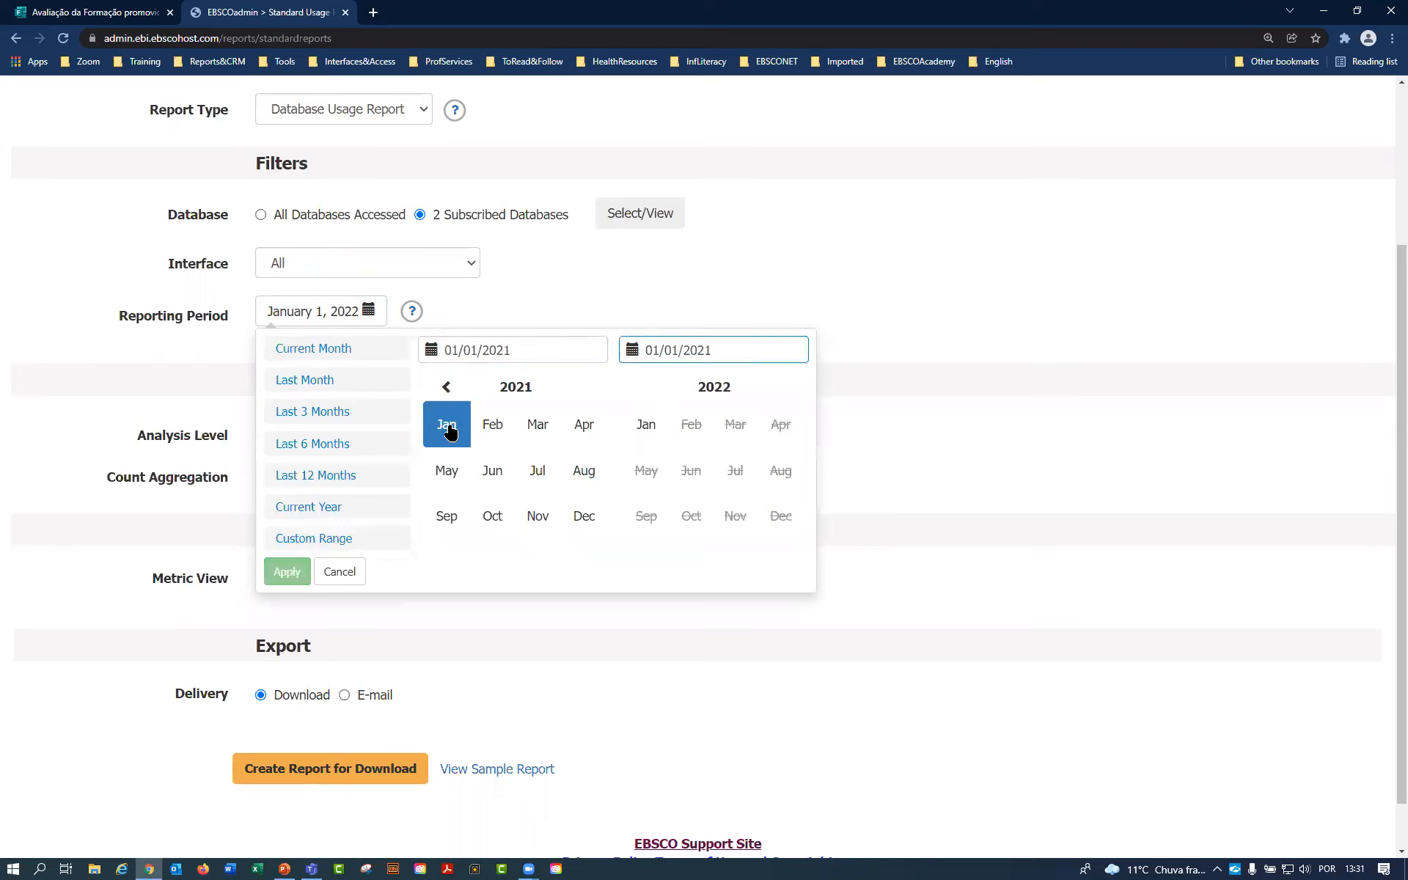
{"action": "left_click", "coordinate": [591, 522]}
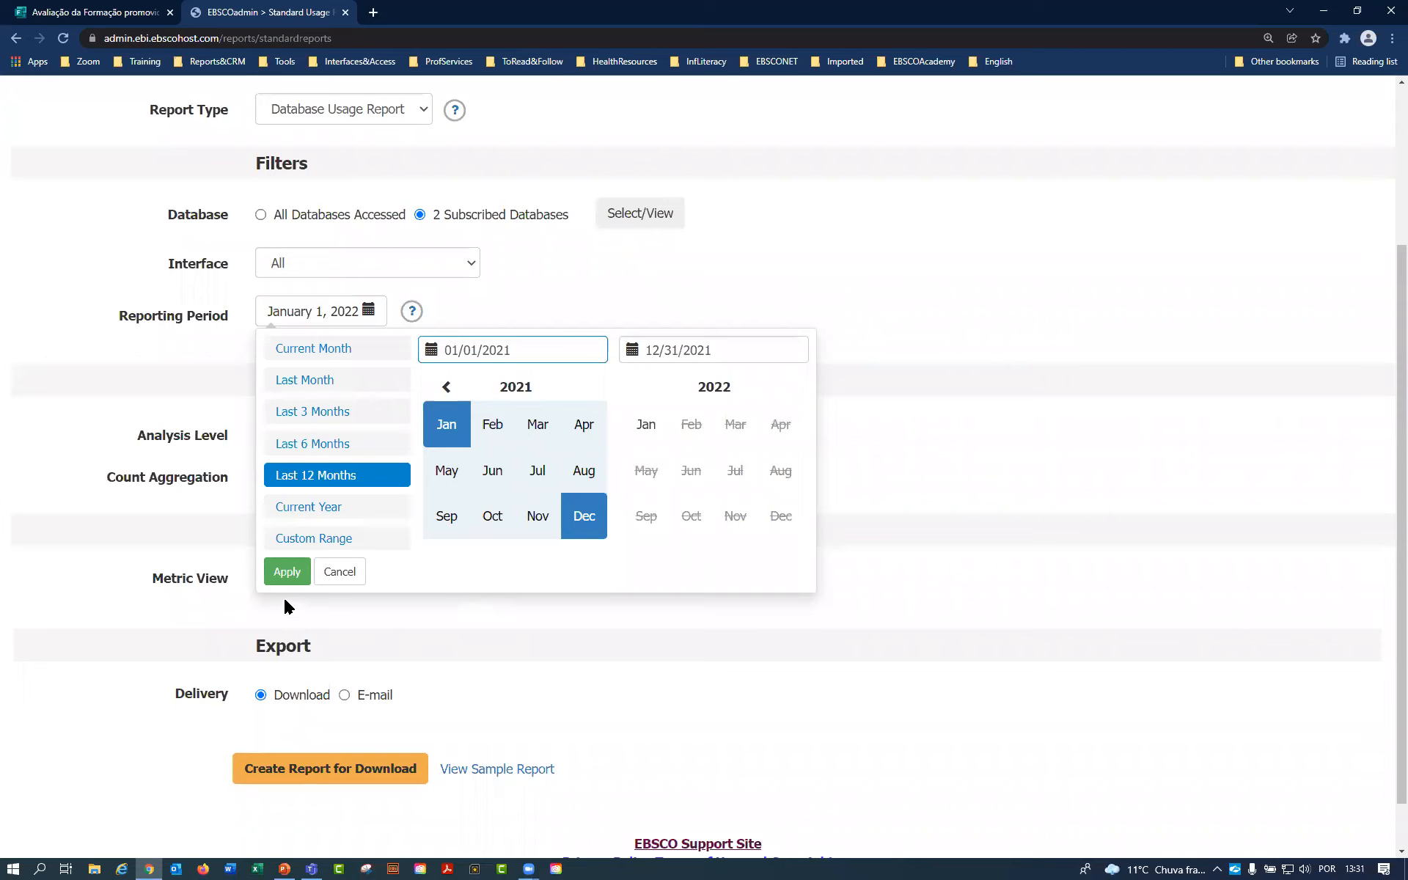
{"action": "left_click", "coordinate": [286, 573]}
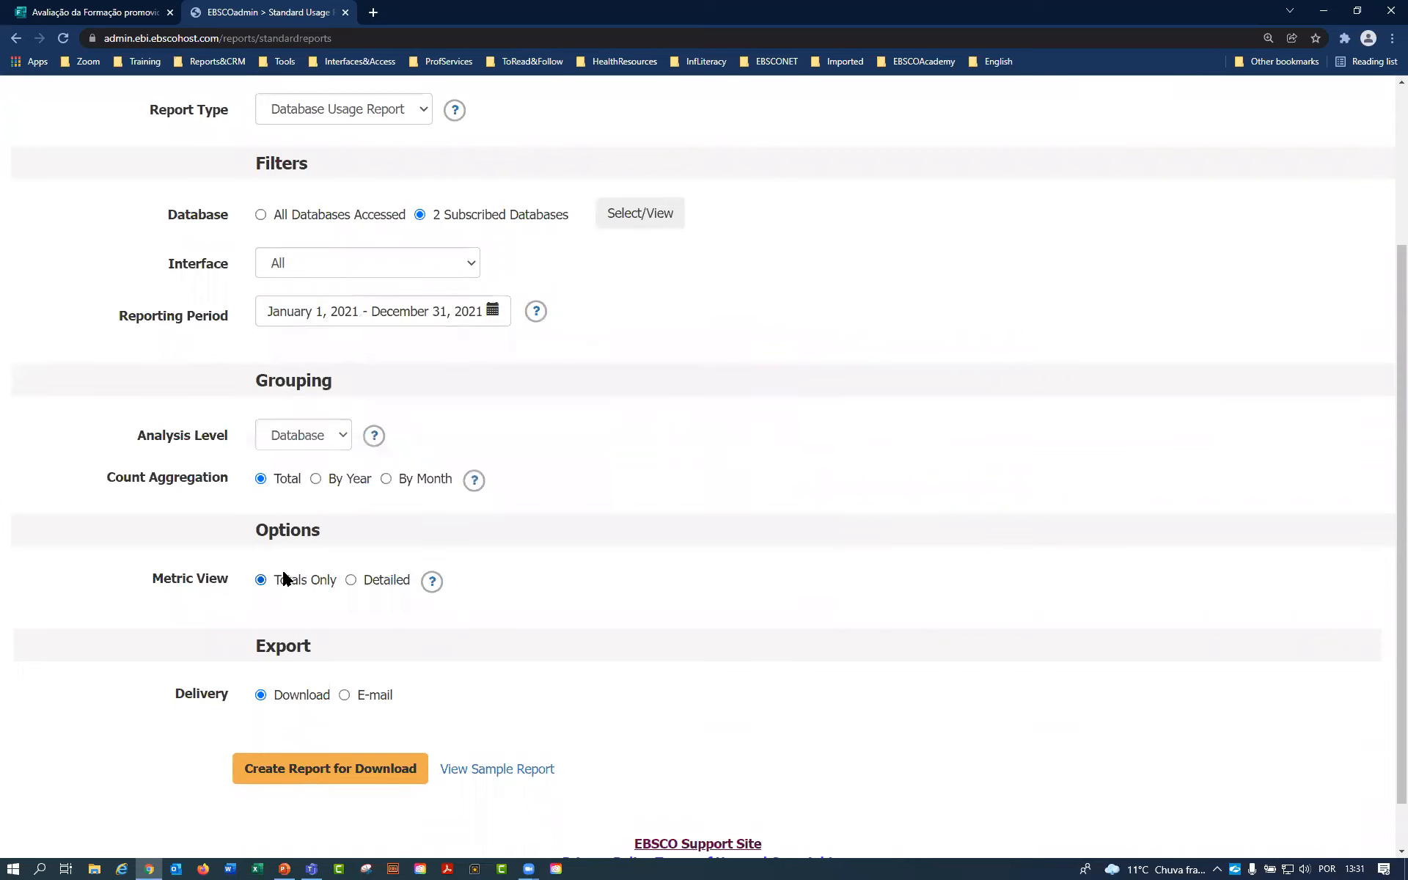
View the analysis level options, keeping Database, and set the count aggregation to By Month after trying By Year.
{"action": "scroll", "coordinate": [286, 580], "scroll_direction": "down", "scroll_amount": 1}
{"action": "left_click", "coordinate": [338, 377]}
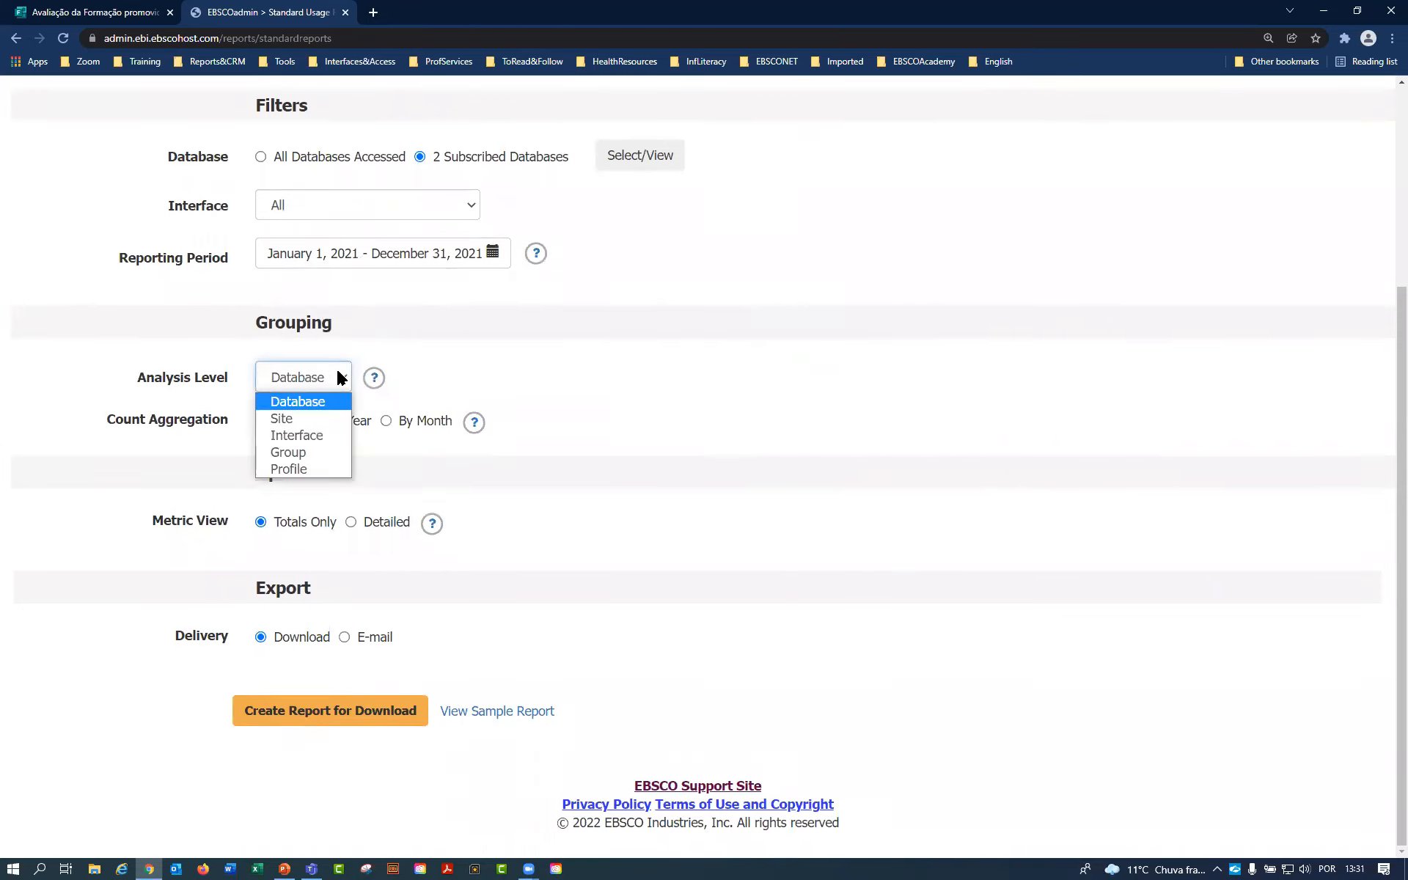
{"action": "left_click", "coordinate": [338, 377]}
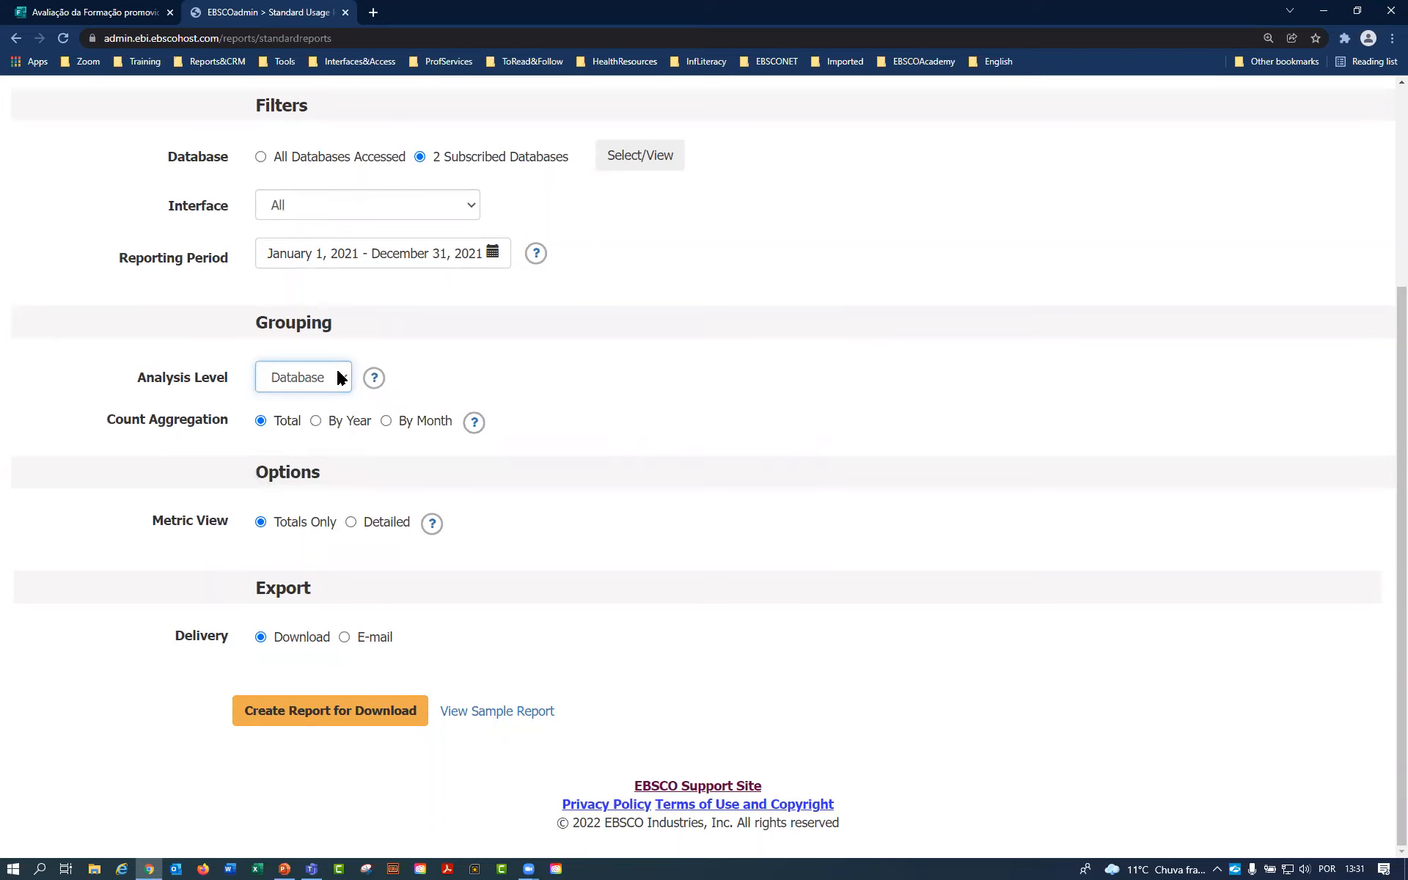
{"action": "left_click", "coordinate": [315, 422]}
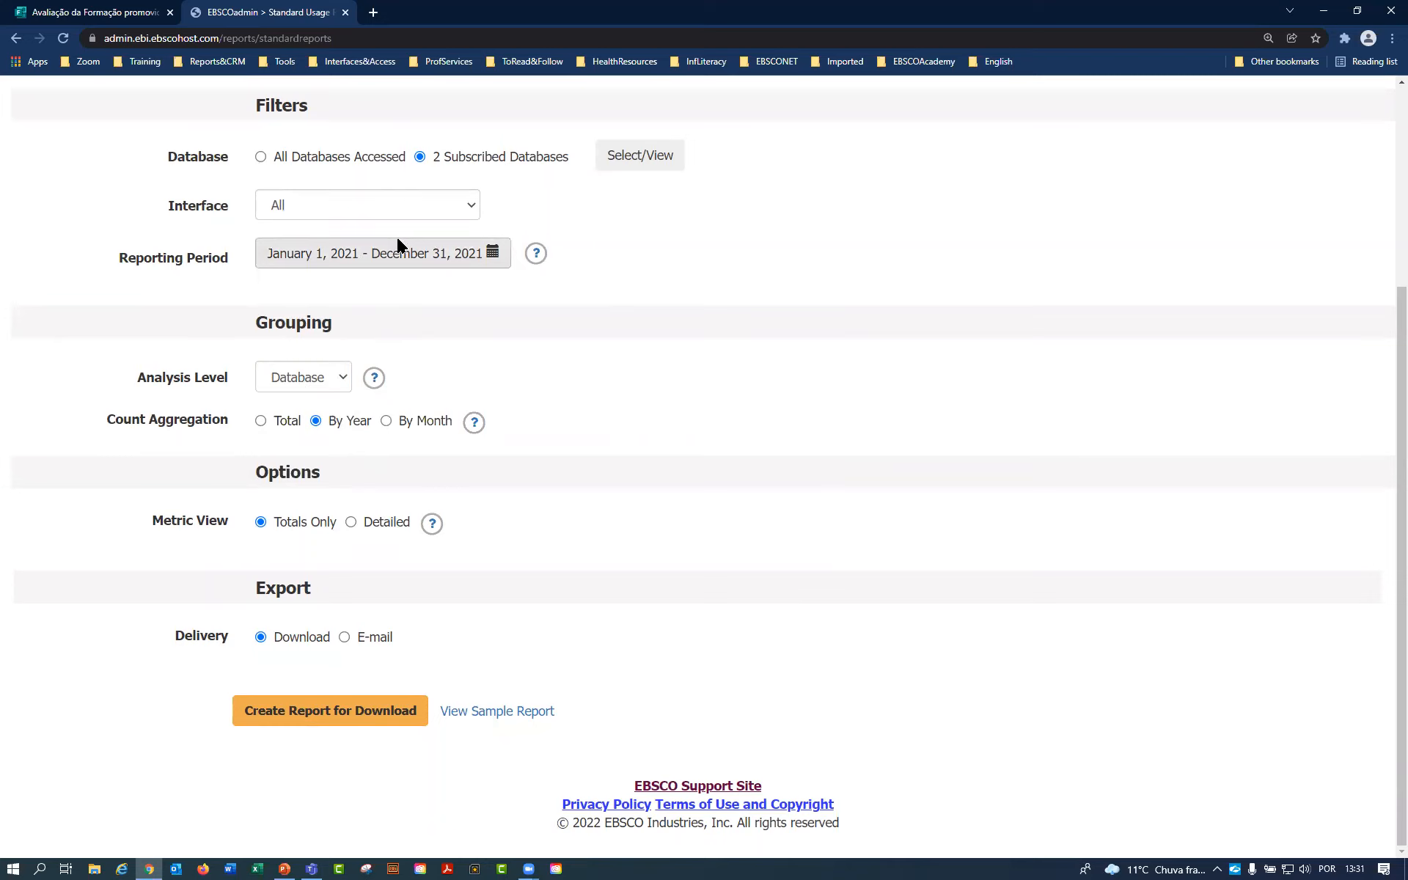
{"action": "left_click", "coordinate": [386, 423]}
{"action": "left_click_drag", "start_coordinate": [400, 423], "coordinate": [451, 434]}
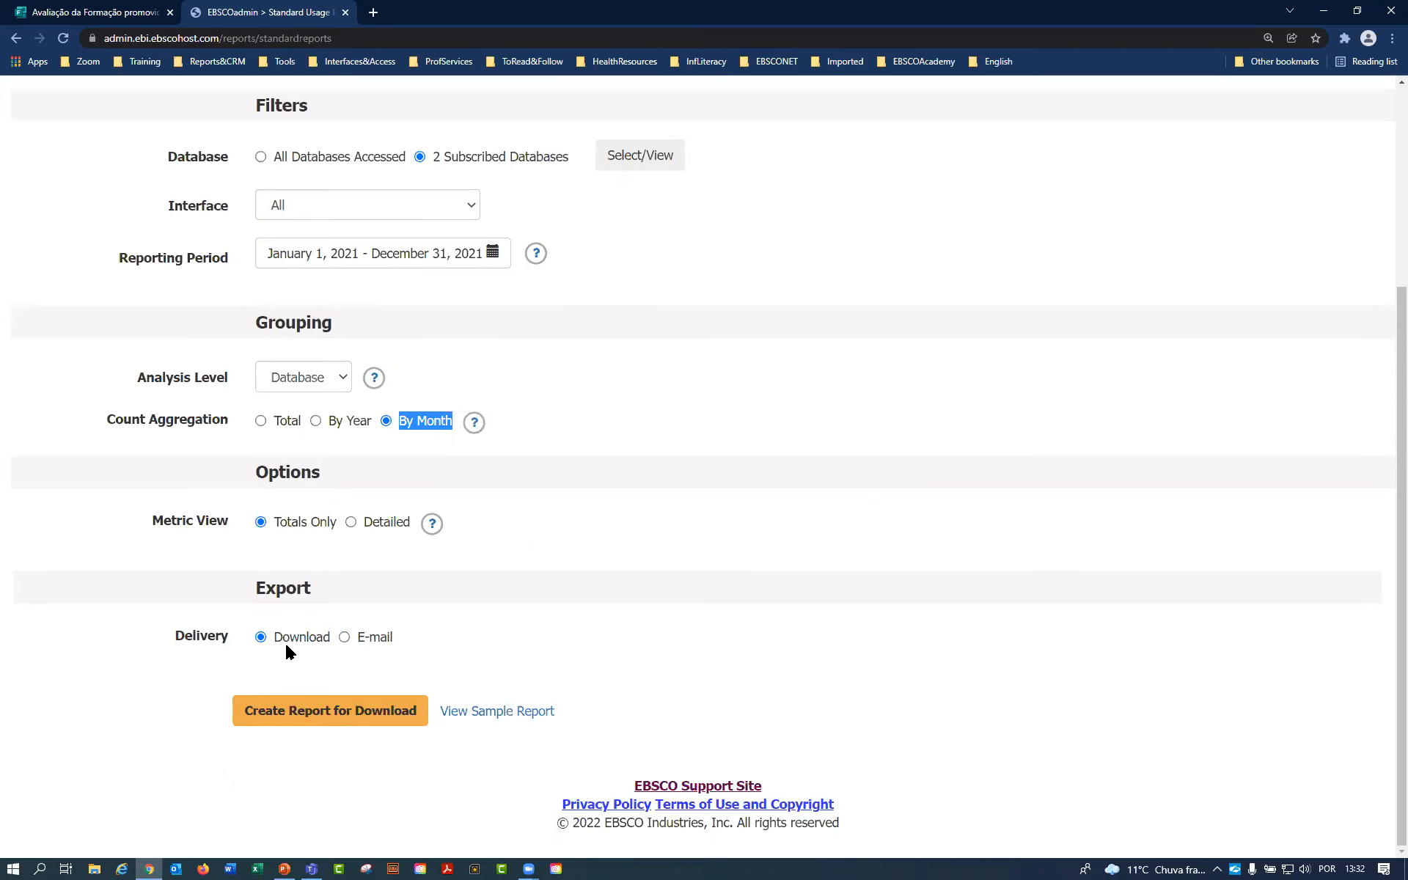
Switch the report delivery to E-mail, review its export fields, and highlight the Reporting Period label among the filters.
{"action": "left_click", "coordinate": [344, 638]}
{"action": "scroll", "coordinate": [346, 726], "scroll_direction": "down", "scroll_amount": 3}
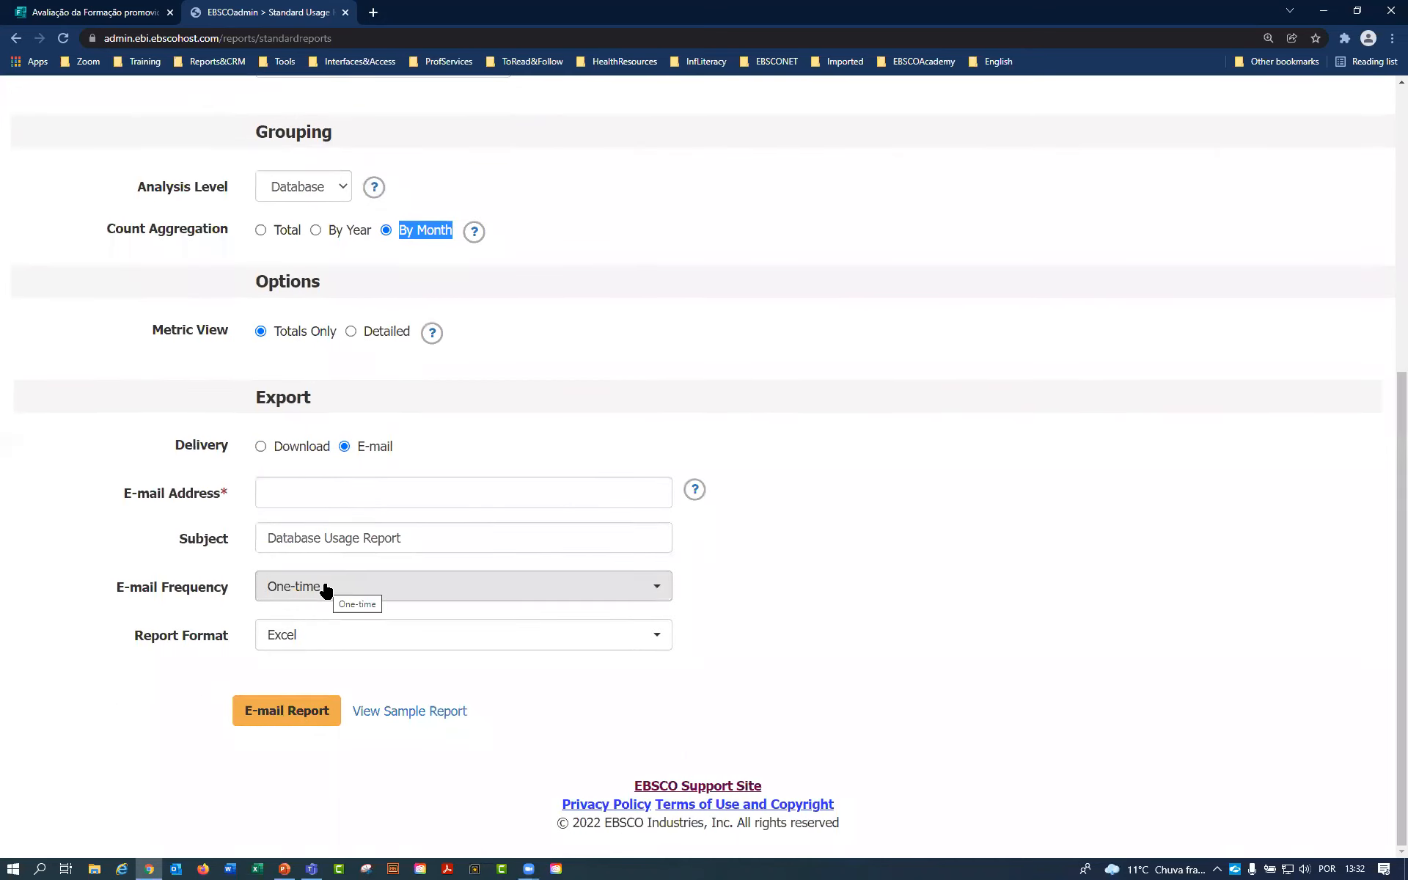
{"action": "scroll", "coordinate": [459, 540], "scroll_direction": "up", "scroll_amount": 6}
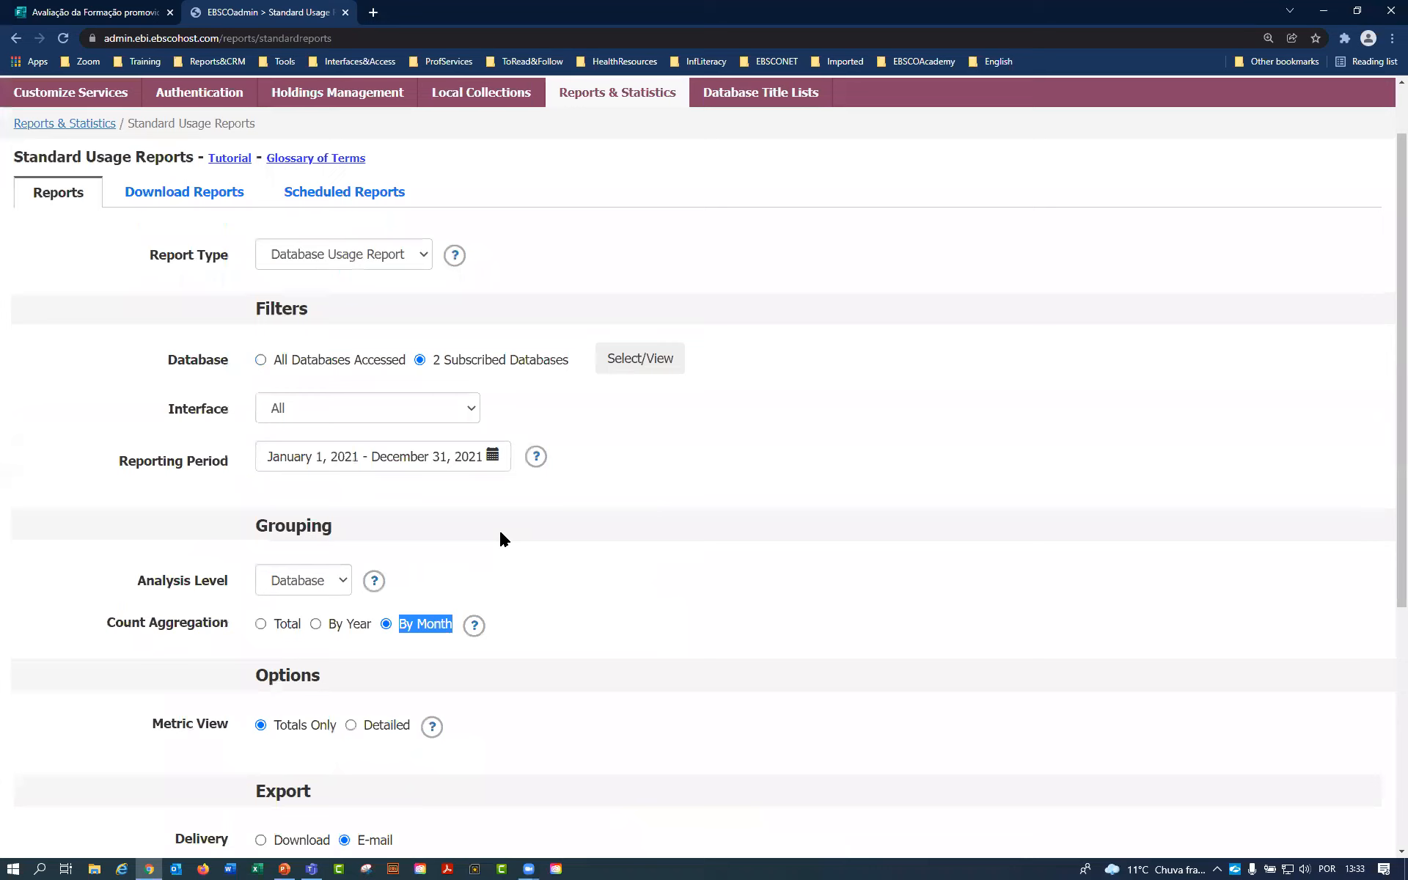
{"action": "left_click_drag", "start_coordinate": [103, 513], "coordinate": [236, 516]}
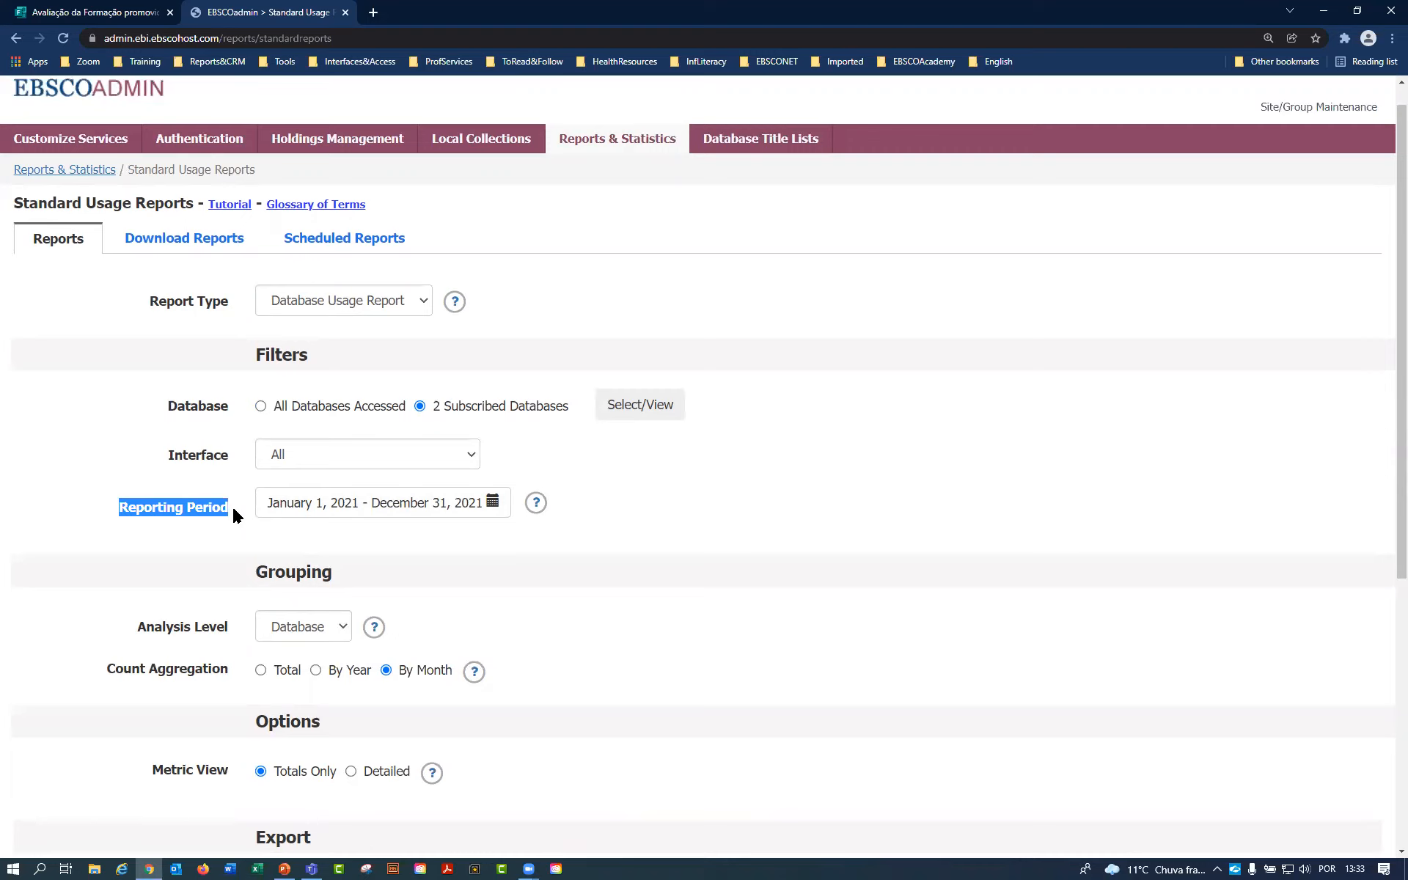
{"action": "scroll", "coordinate": [283, 538], "scroll_direction": "down", "scroll_amount": 6}
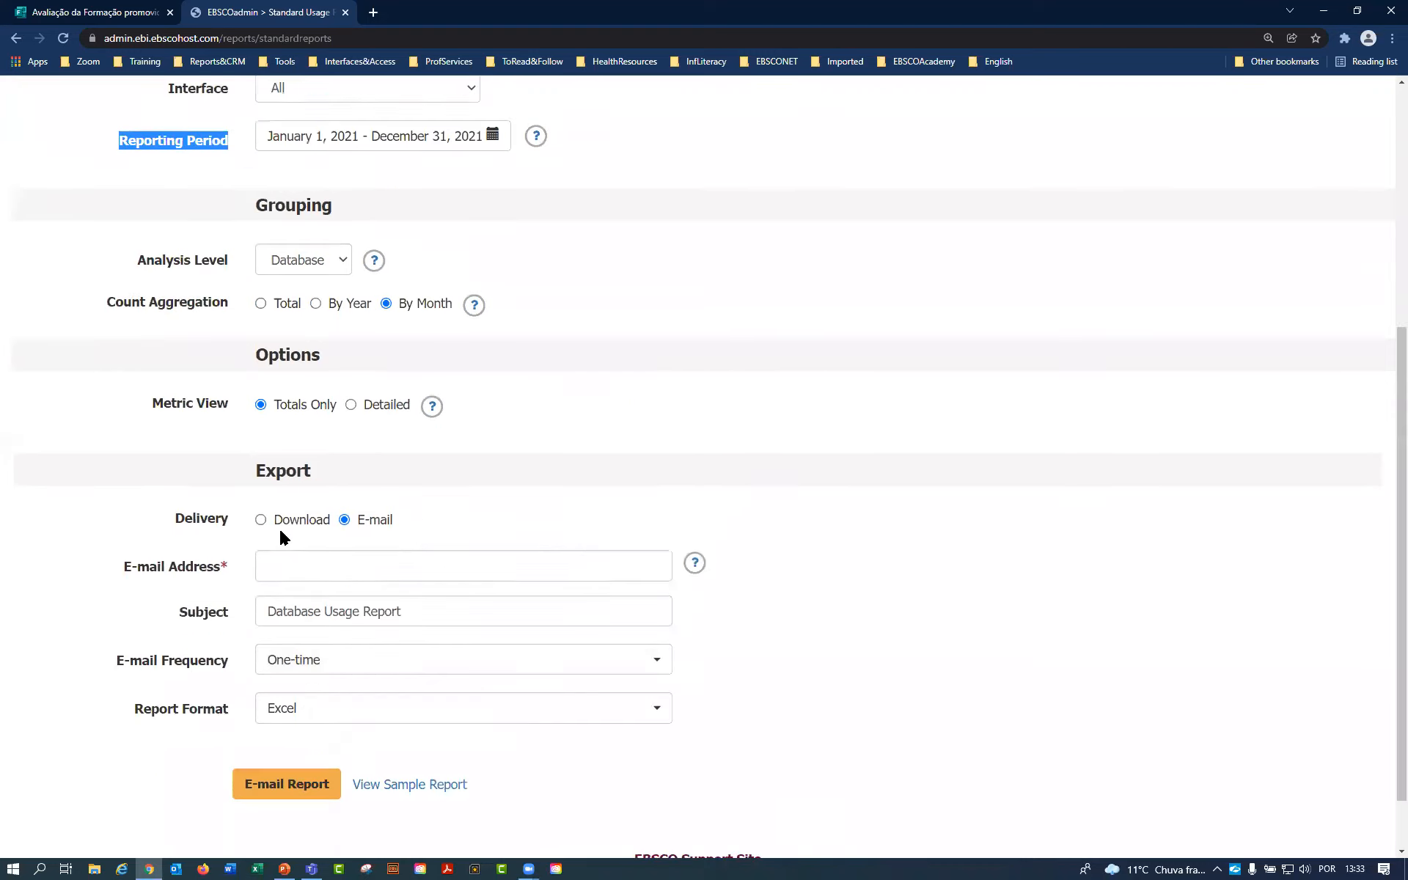
Set the e-mail frequency to Monthly and review the scheduling fields and the report's filters.
{"action": "left_click", "coordinate": [361, 585]}
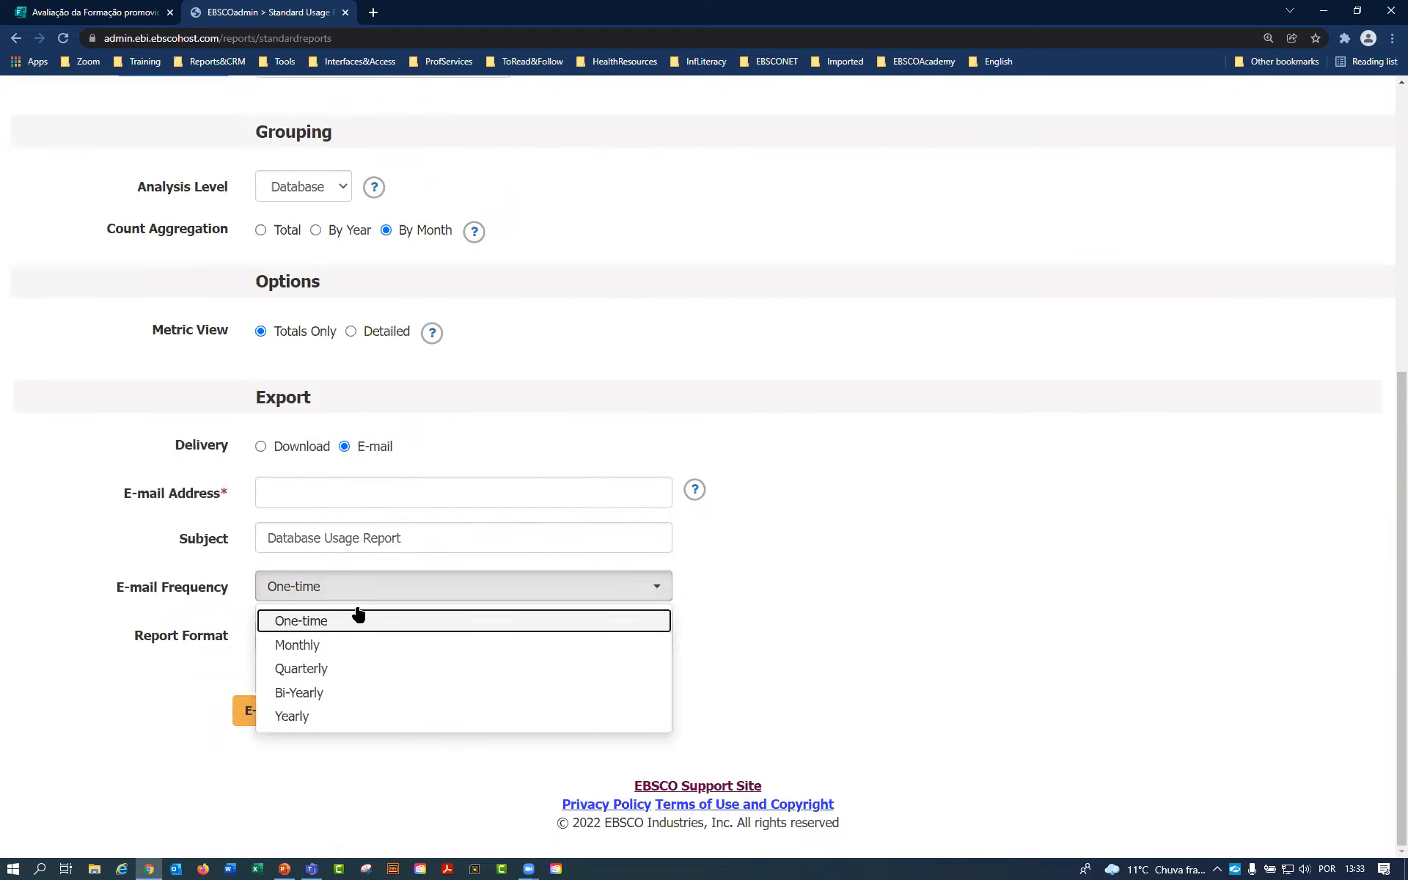
{"action": "left_click", "coordinate": [349, 650]}
{"action": "scroll", "coordinate": [345, 631], "scroll_direction": "down", "scroll_amount": 2}
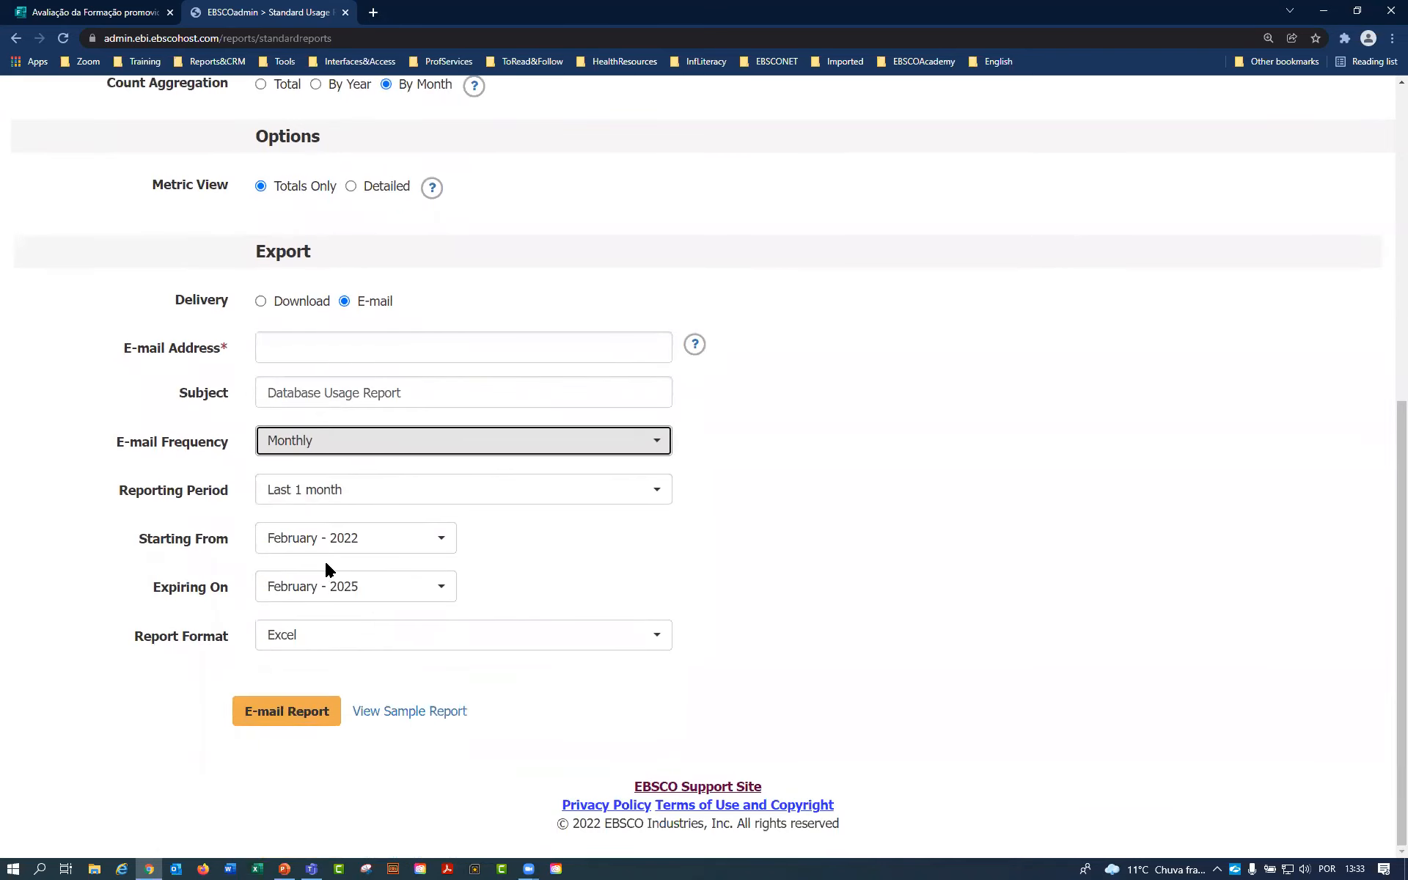
{"action": "scroll", "coordinate": [326, 568], "scroll_direction": "up", "scroll_amount": 7}
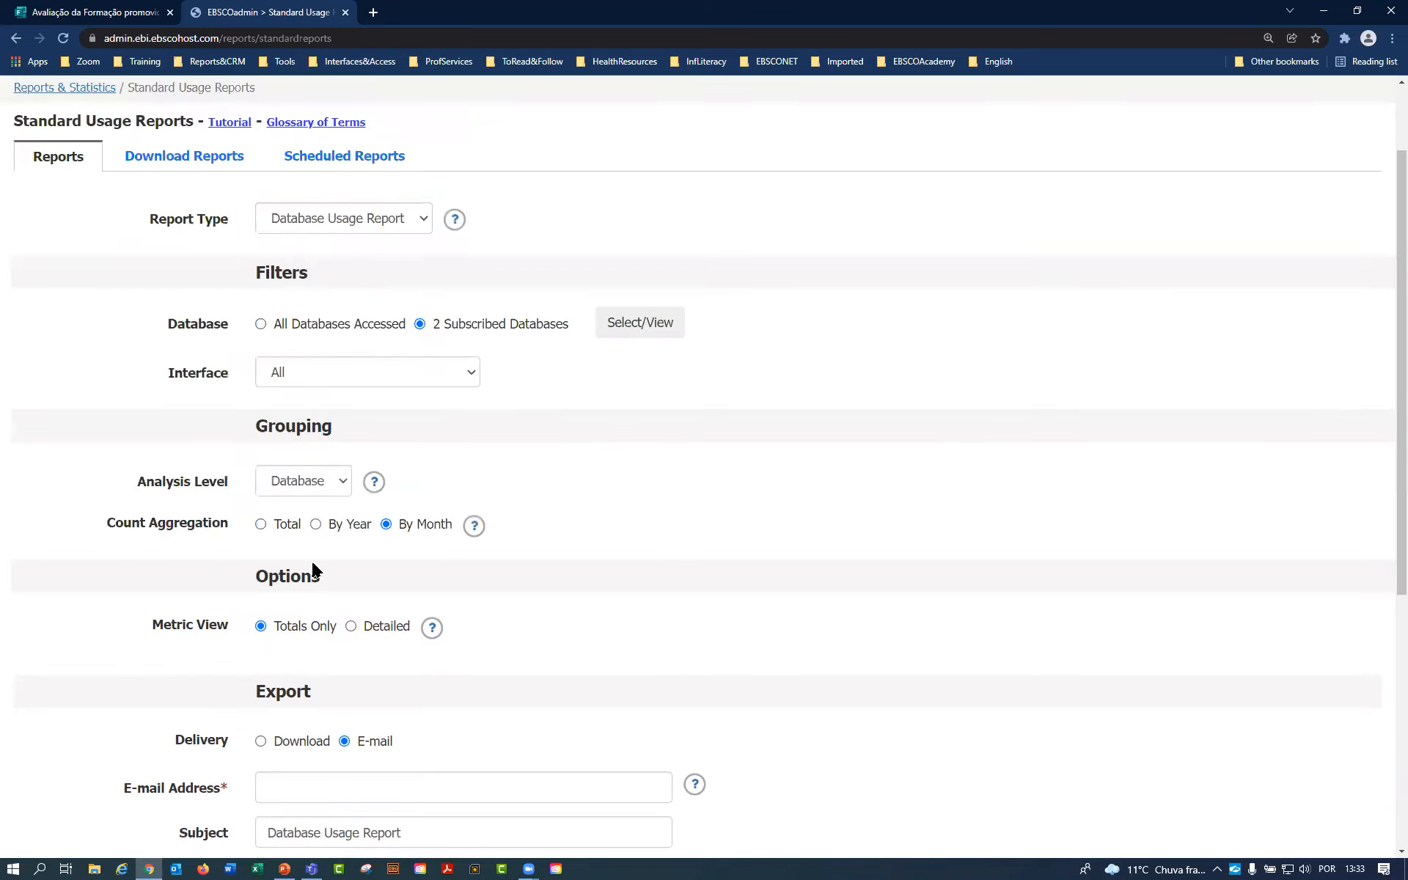
{"action": "scroll", "coordinate": [345, 572], "scroll_direction": "down", "scroll_amount": 7}
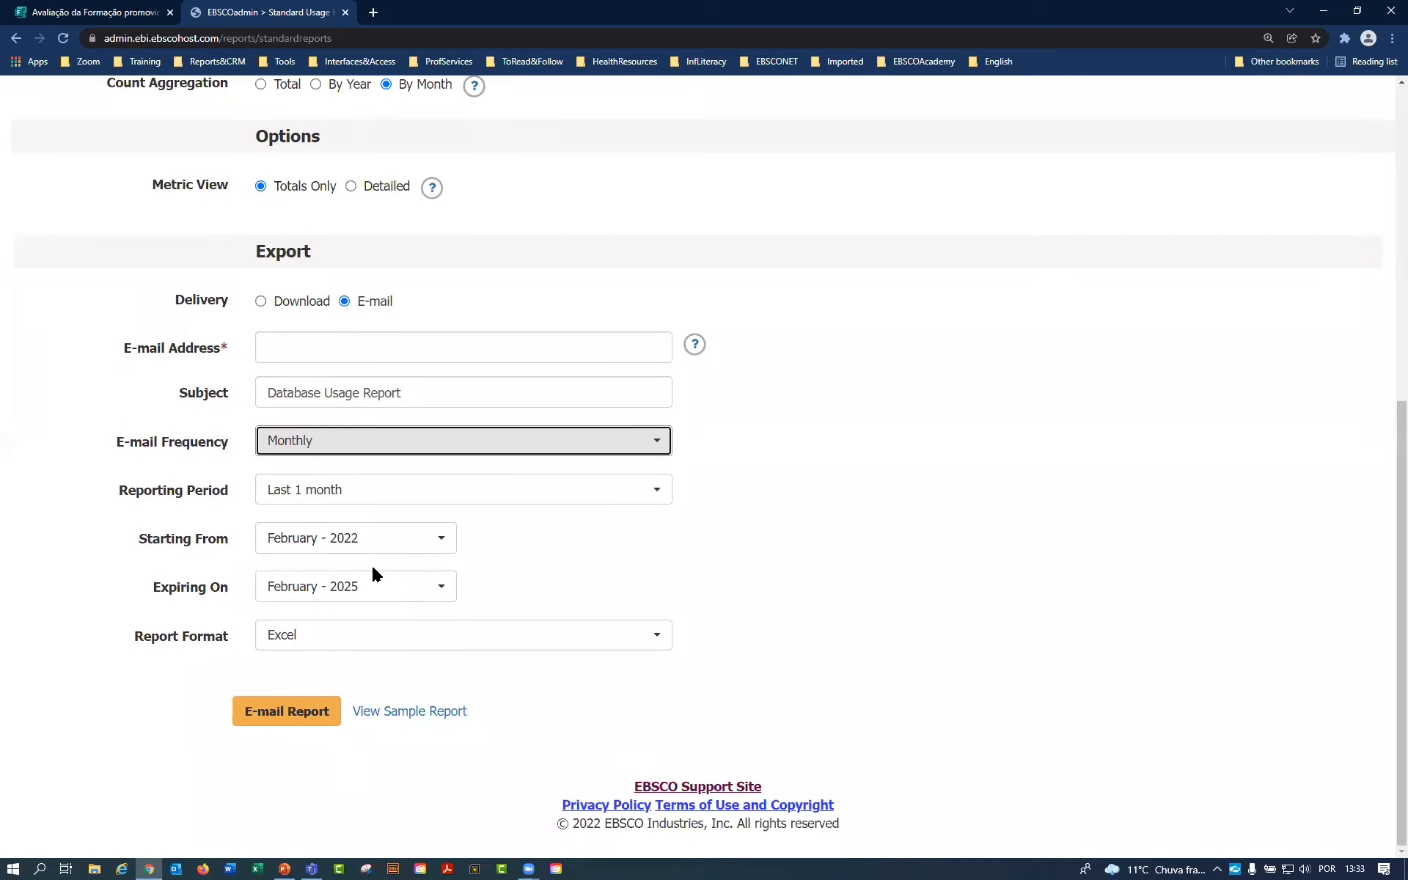
Set the delivery to Download, create the database usage report, and highlight the request notice above the form.
{"action": "left_click", "coordinate": [262, 302]}
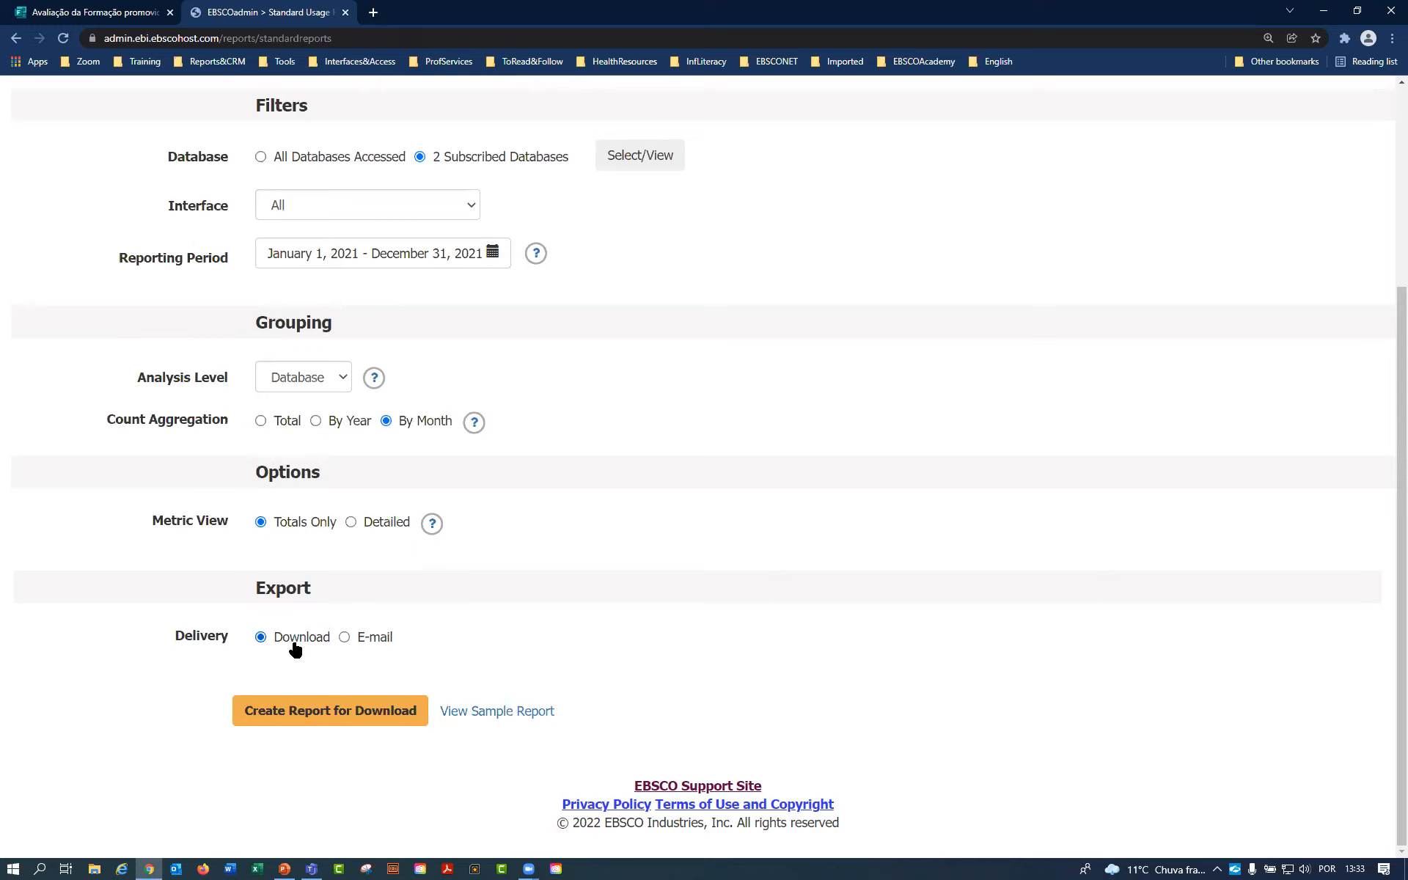
{"action": "left_click", "coordinate": [318, 712]}
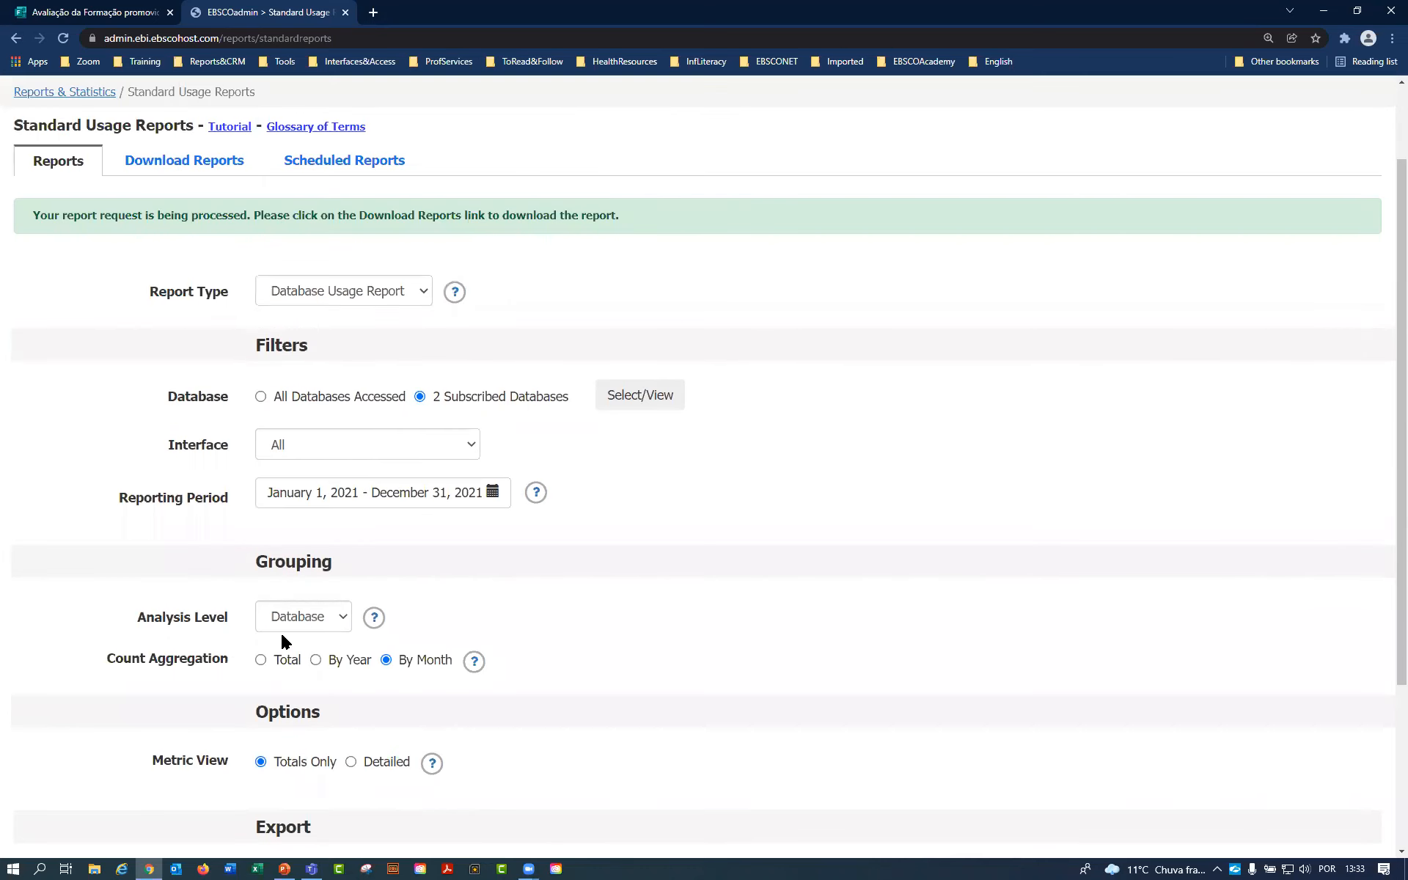
{"action": "left_click_drag", "start_coordinate": [31, 215], "coordinate": [619, 220]}
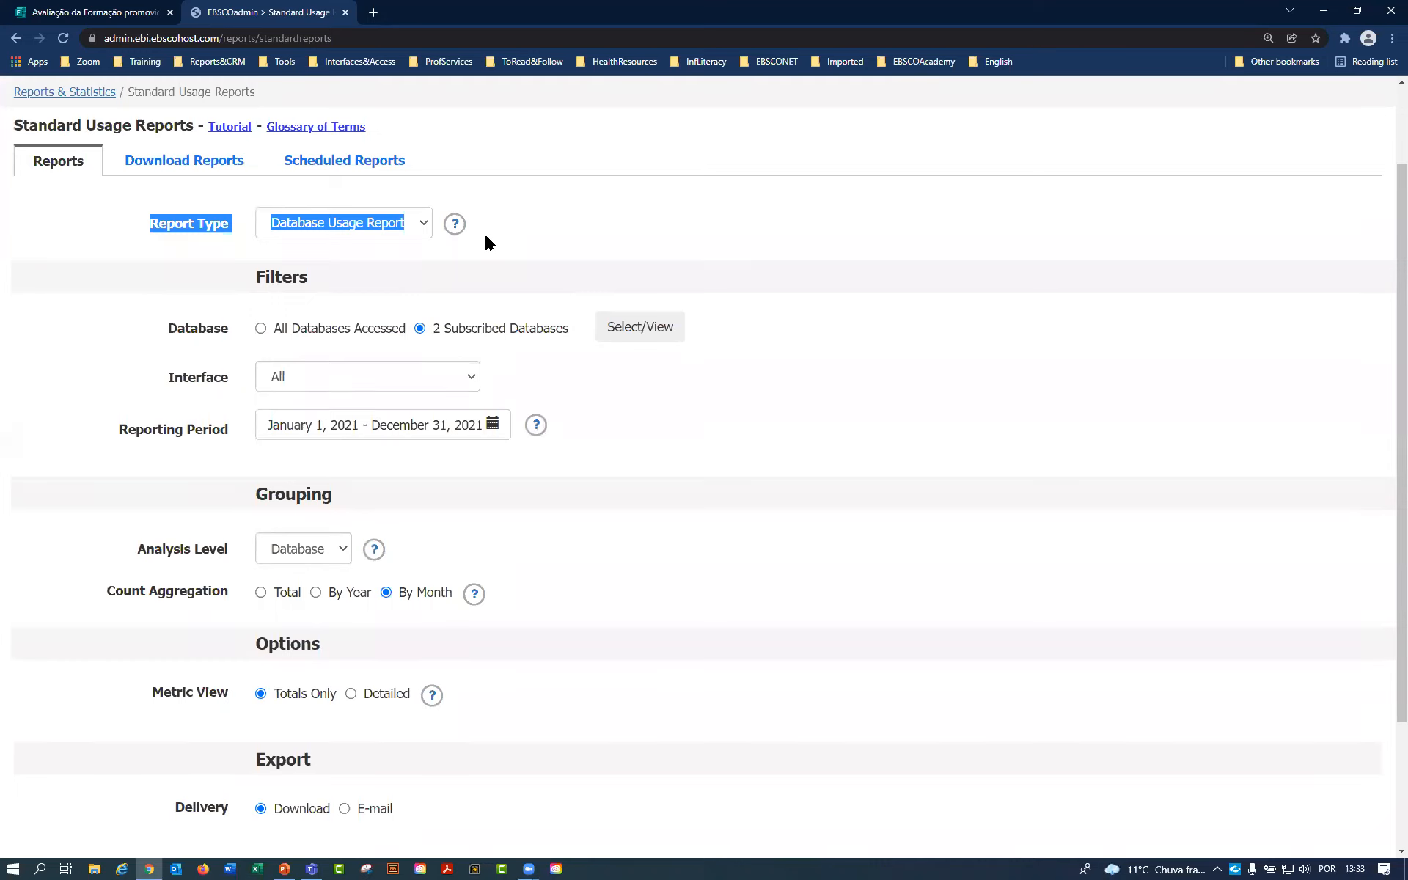
{"action": "scroll", "coordinate": [811, 301], "scroll_direction": "down", "scroll_amount": 3}
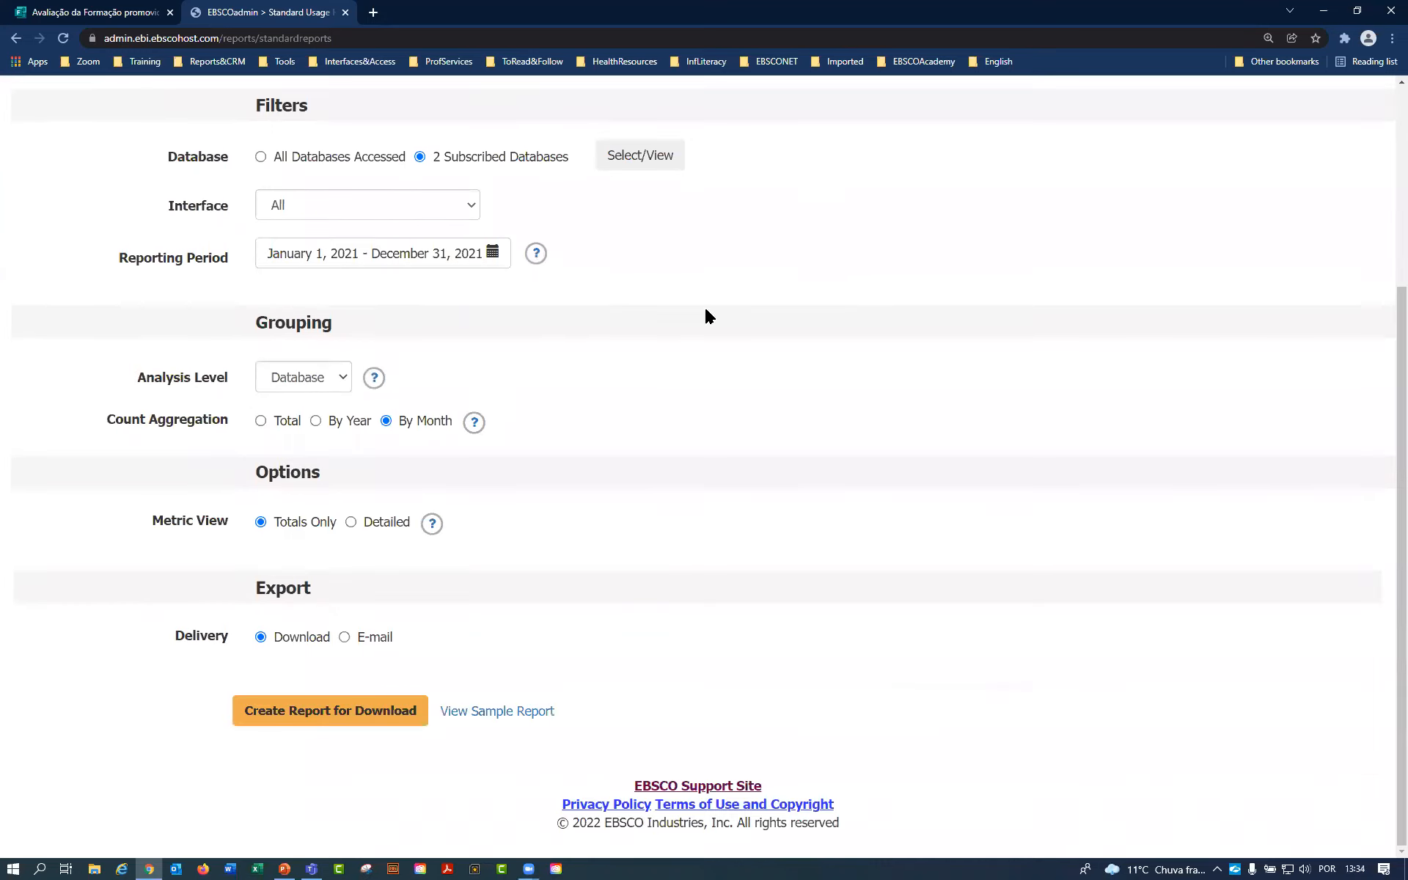
Open the list of generated usage reports available for download.
{"action": "scroll", "coordinate": [455, 409], "scroll_direction": "up", "scroll_amount": 4}
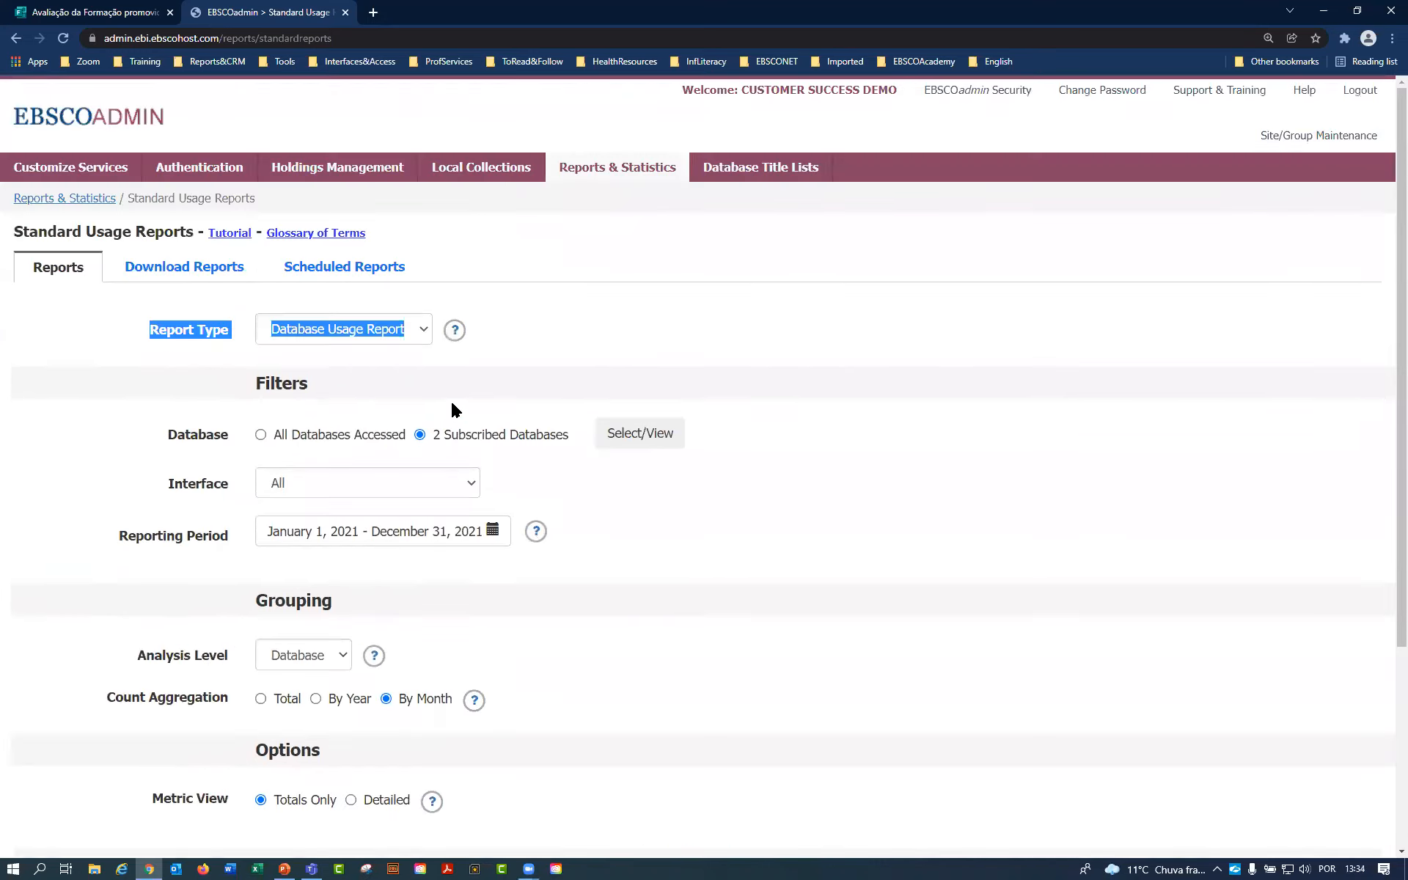
{"action": "left_click", "coordinate": [186, 270]}
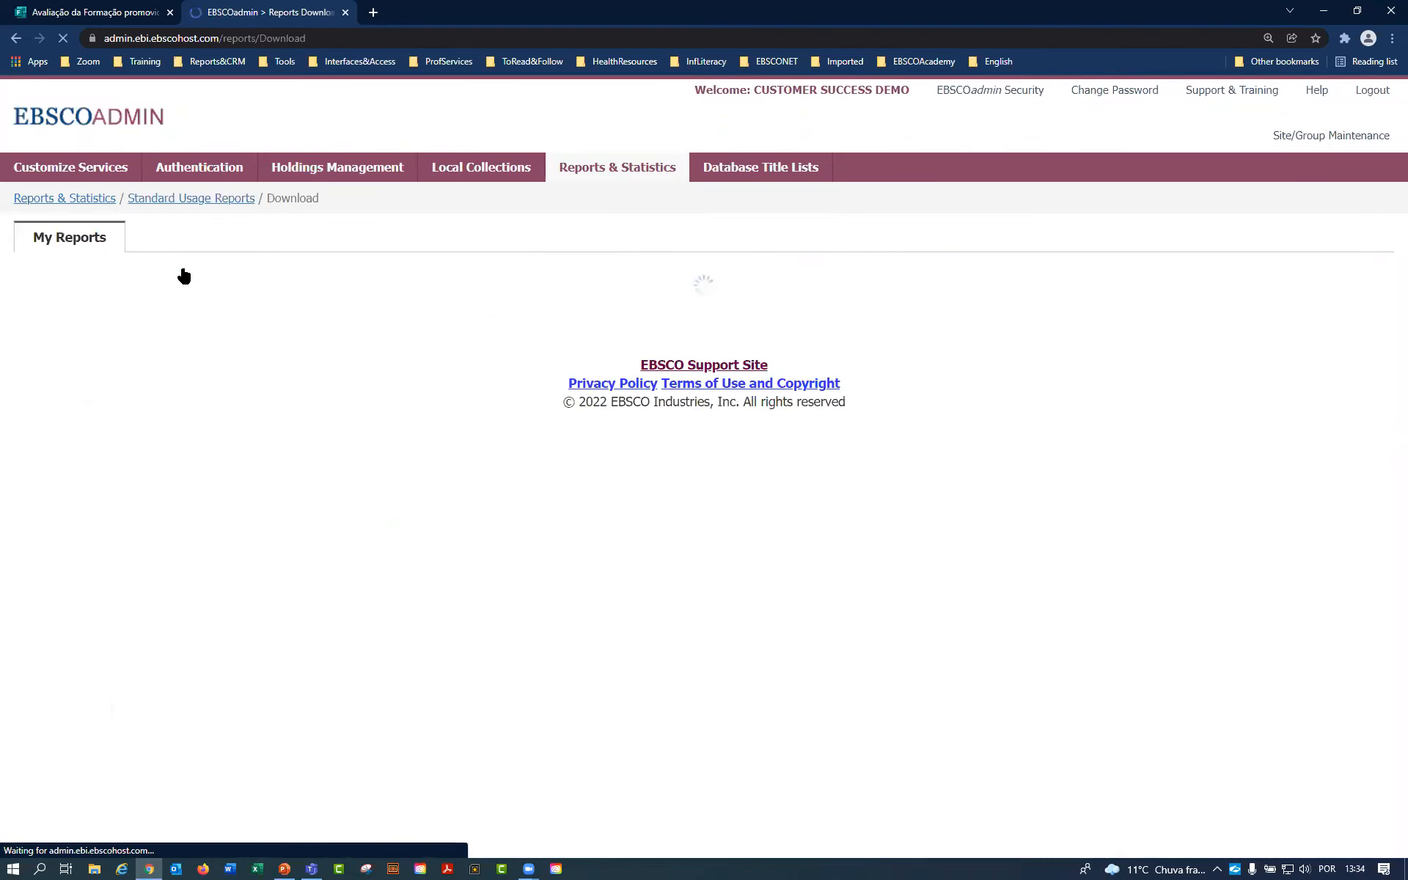
{"action": "left_click", "coordinate": [16, 40]}
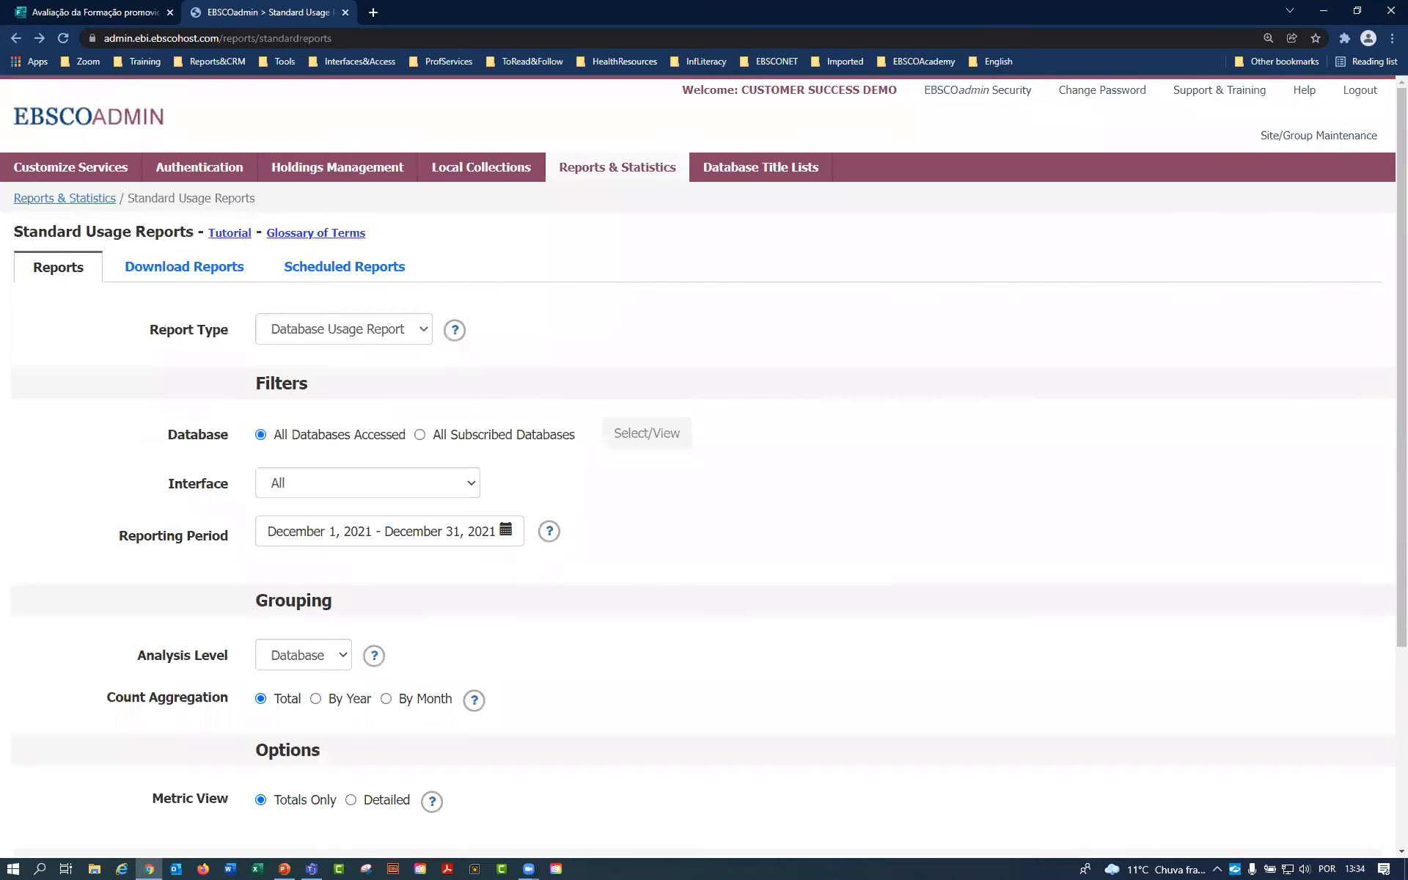
{"action": "mouse_move", "coordinate": [282, 250]}
{"action": "left_mouse_down"}
{"action": "mouse_move", "coordinate": [231, 223]}
{"action": "mouse_move", "coordinate": [132, 250]}
{"action": "mouse_move", "coordinate": [213, 323]}
{"action": "mouse_move", "coordinate": [293, 246]}
{"action": "mouse_move", "coordinate": [198, 219]}
{"action": "left_mouse_up"}
{"action": "key", "text": "ctrl+z"}
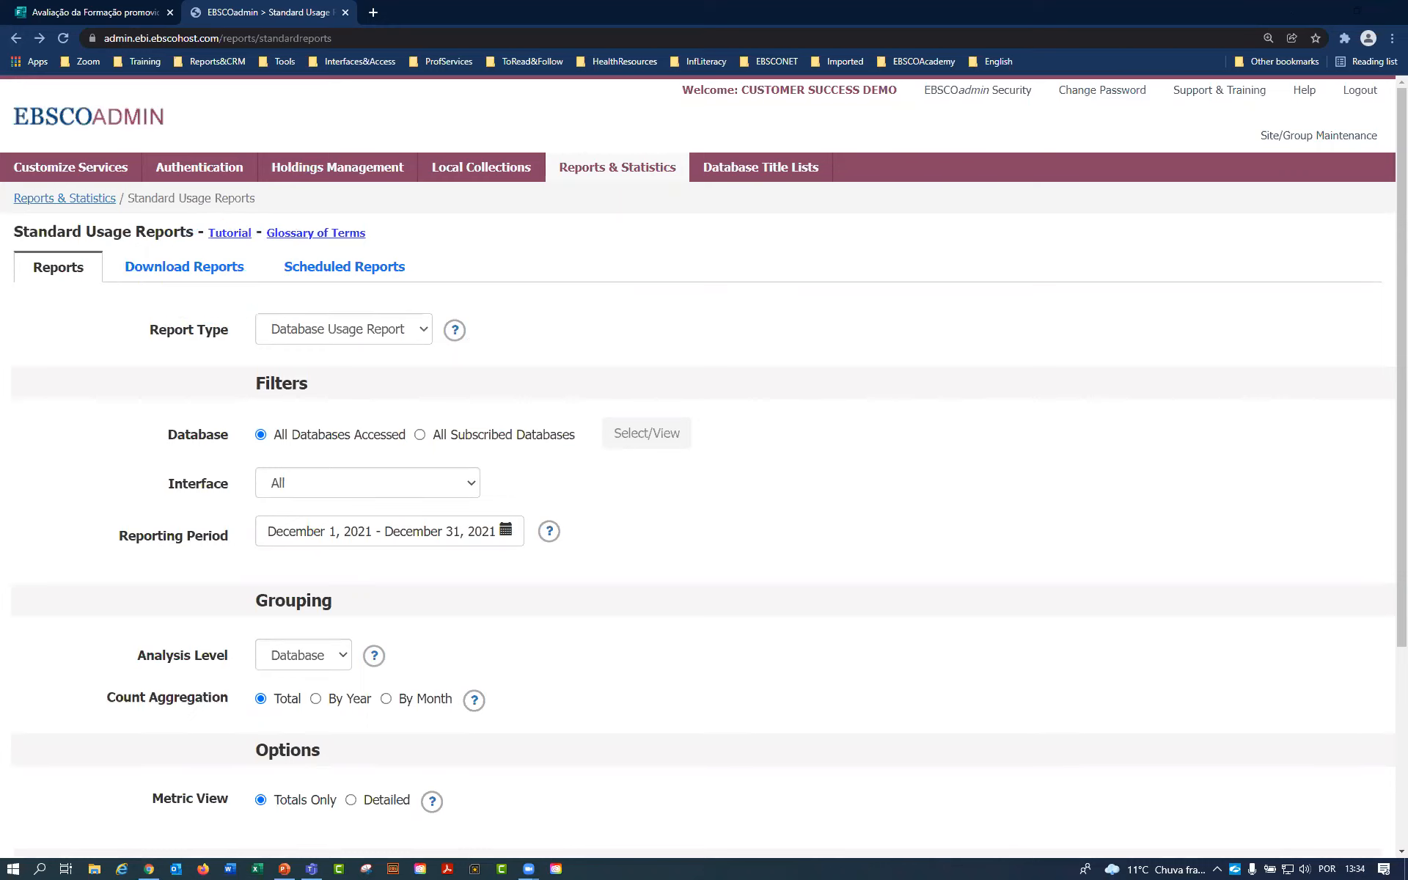
{"action": "left_click", "coordinate": [167, 270]}
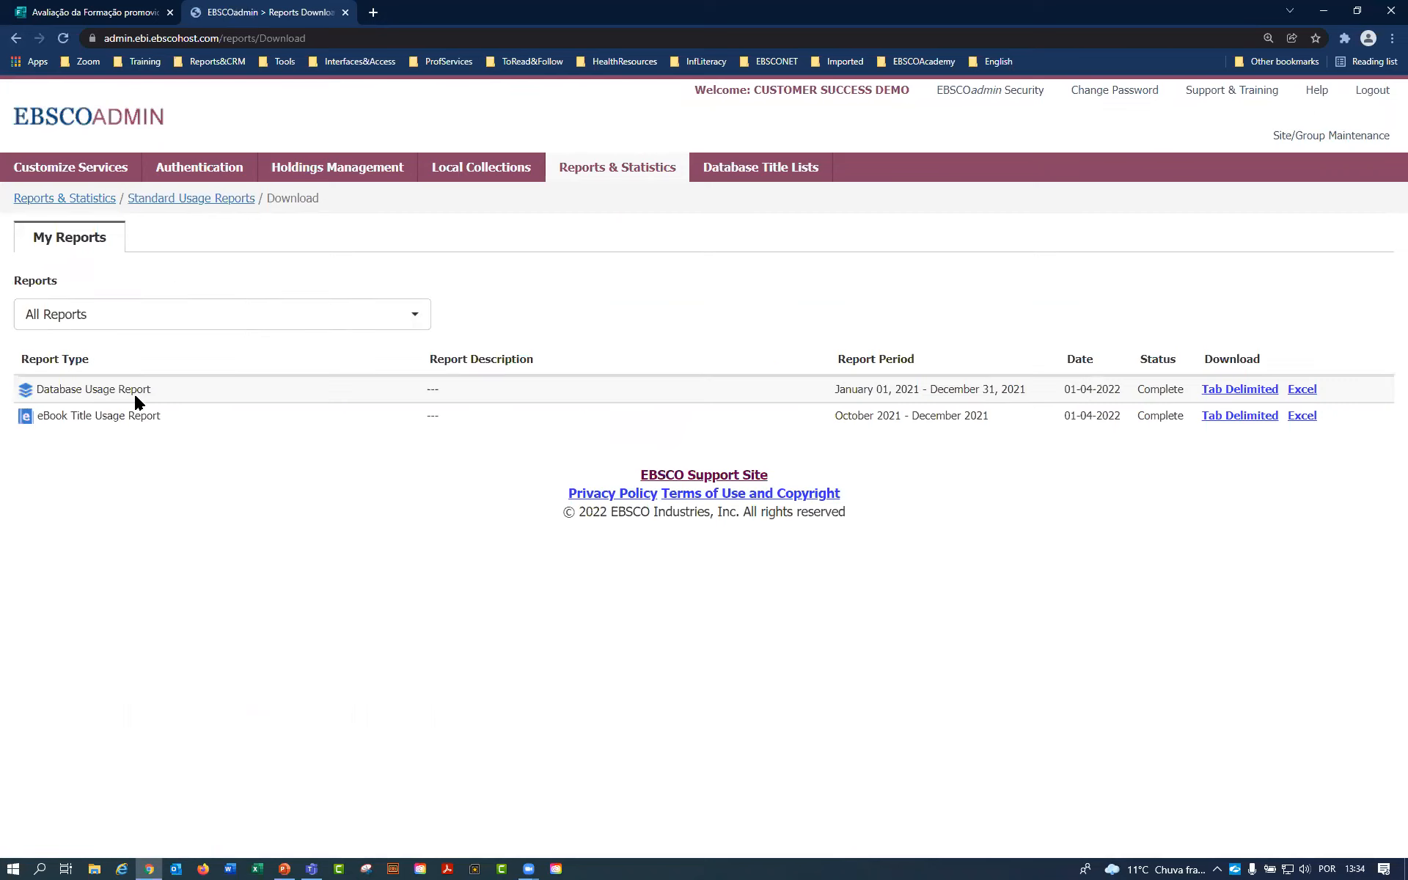
Highlight the Database Usage Report's entry in the download list and open its Excel version.
{"action": "left_click_drag", "start_coordinate": [169, 394], "coordinate": [50, 388]}
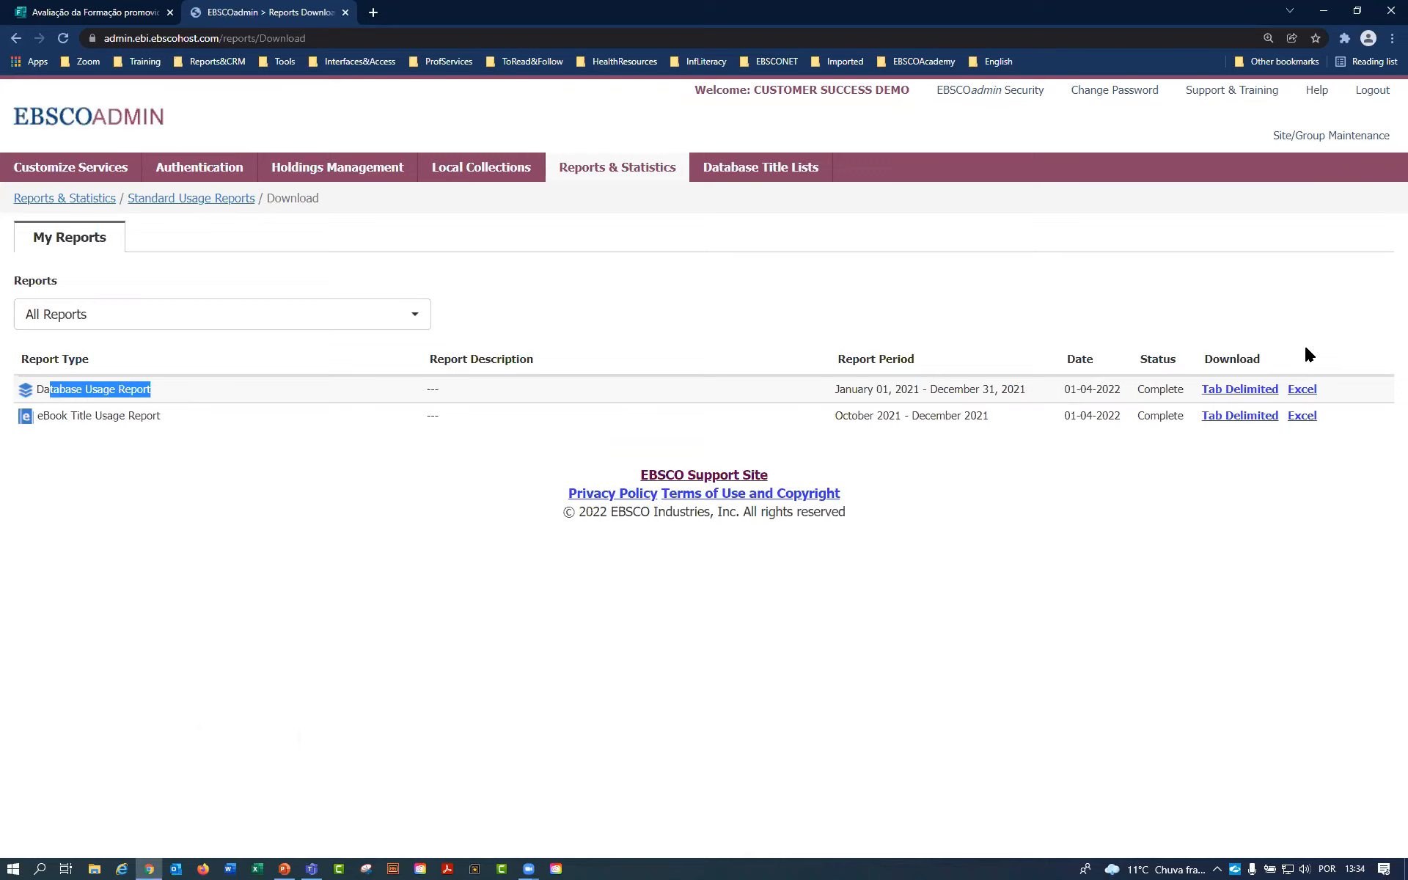
{"action": "left_click_drag", "start_coordinate": [1317, 392], "coordinate": [146, 384]}
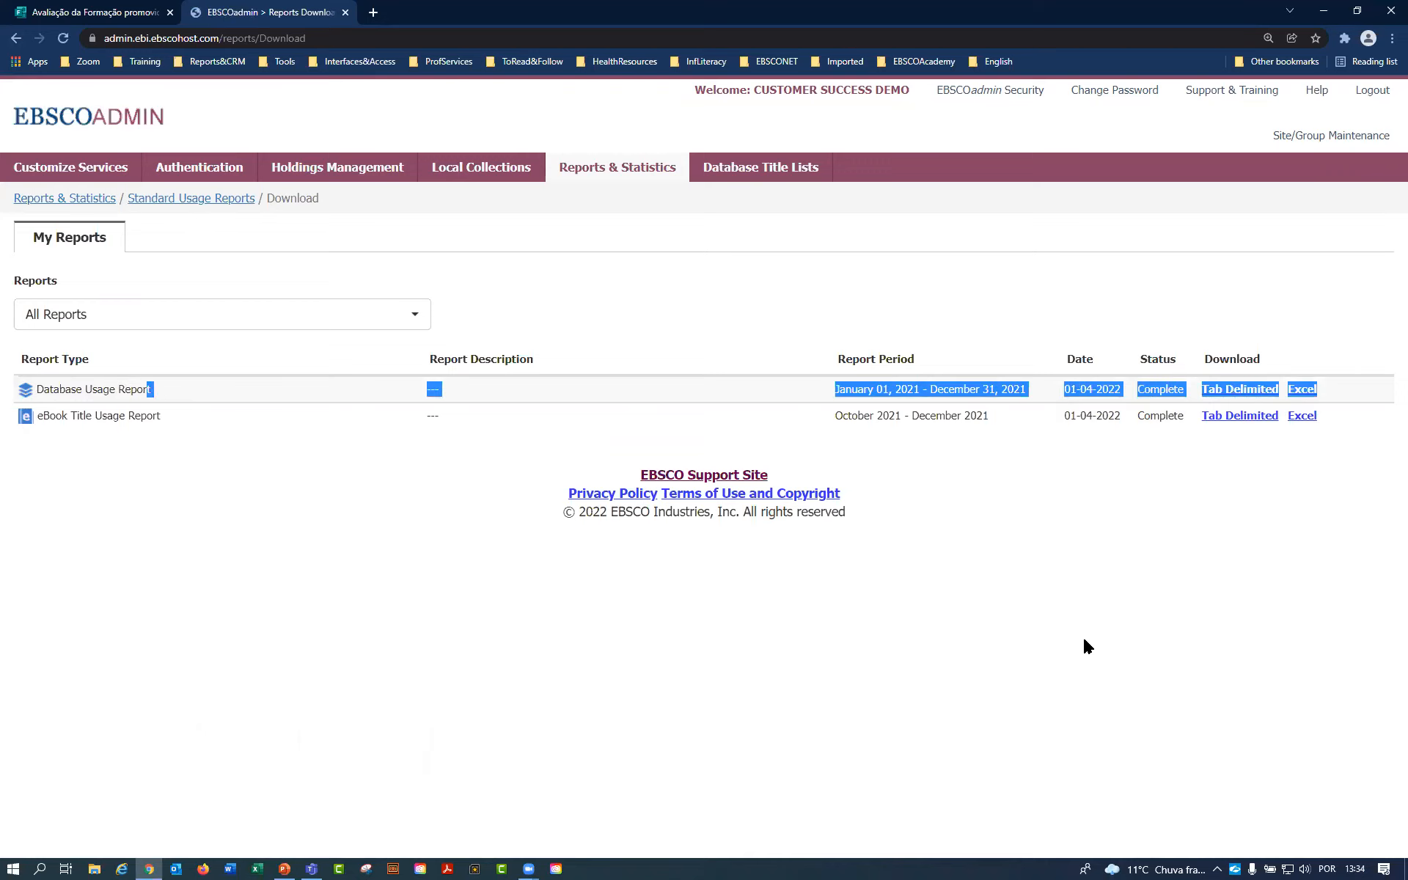
{"action": "left_click", "coordinate": [1309, 668]}
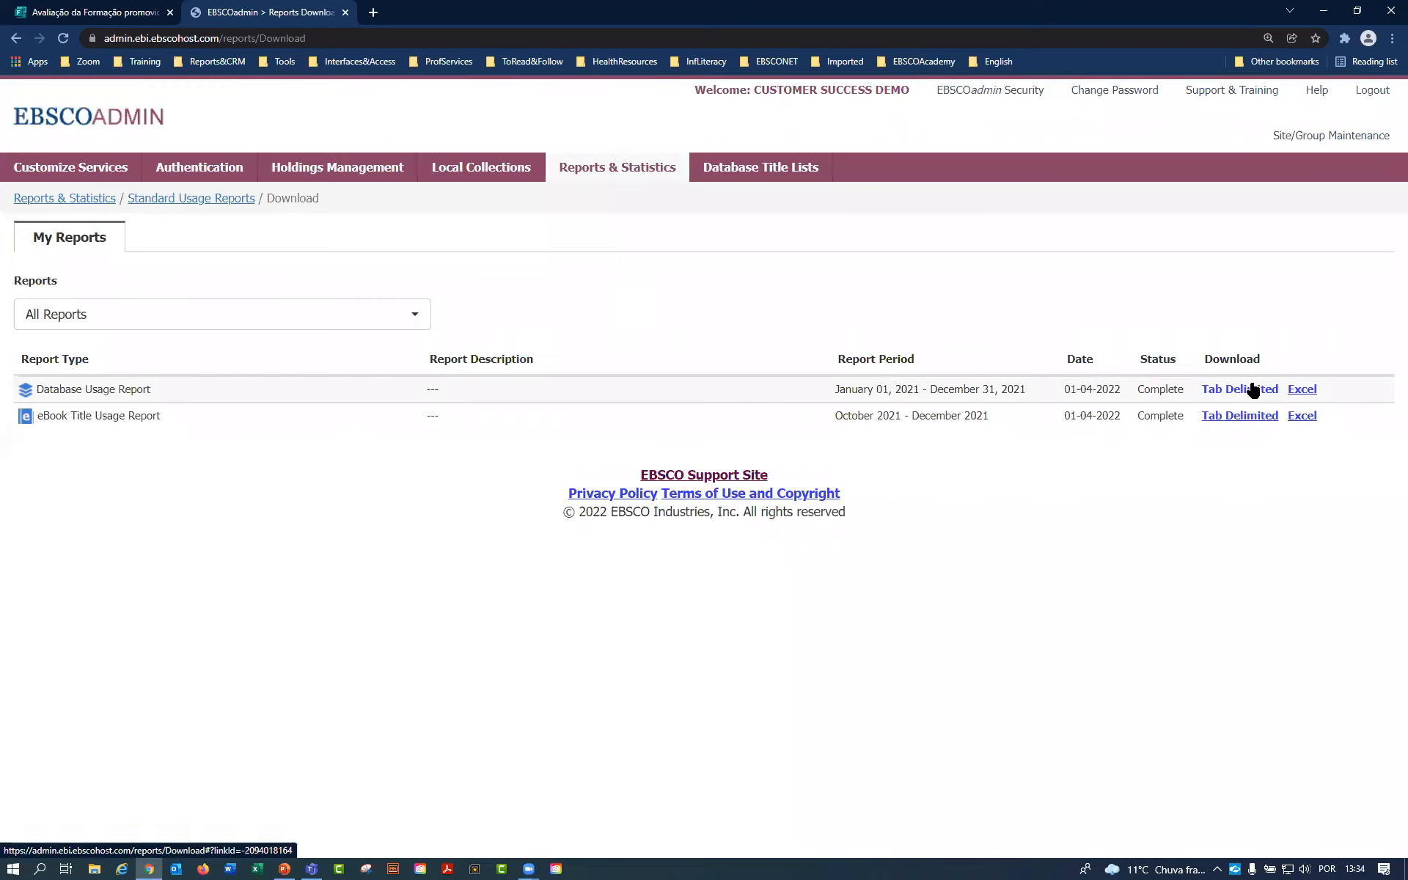
{"action": "left_click", "coordinate": [1305, 388]}
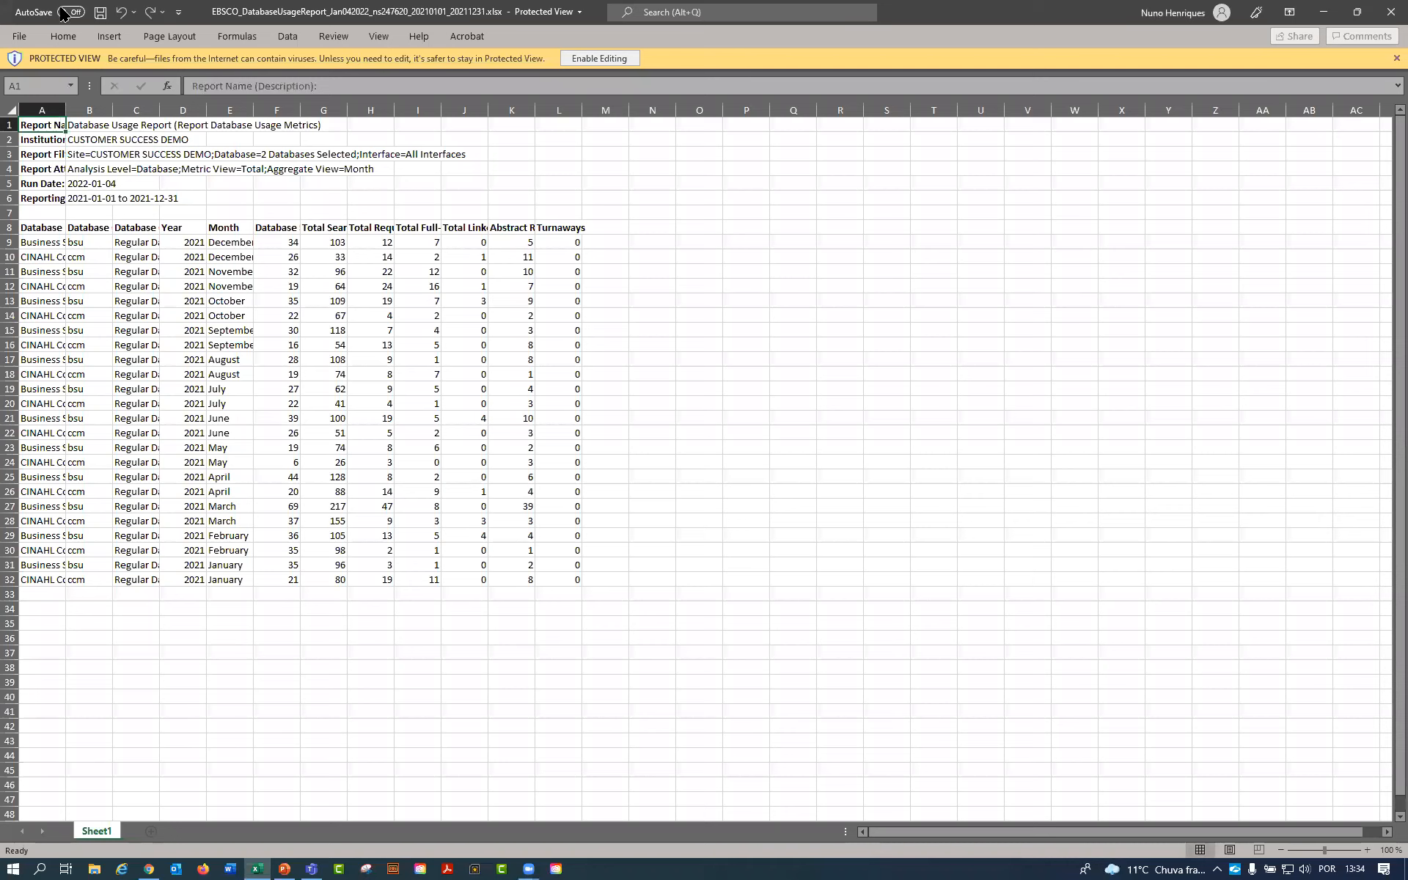
Fit column A to the full database names and select the December rows of both databases through the Month column.
{"action": "double_click", "coordinate": [66, 110]}
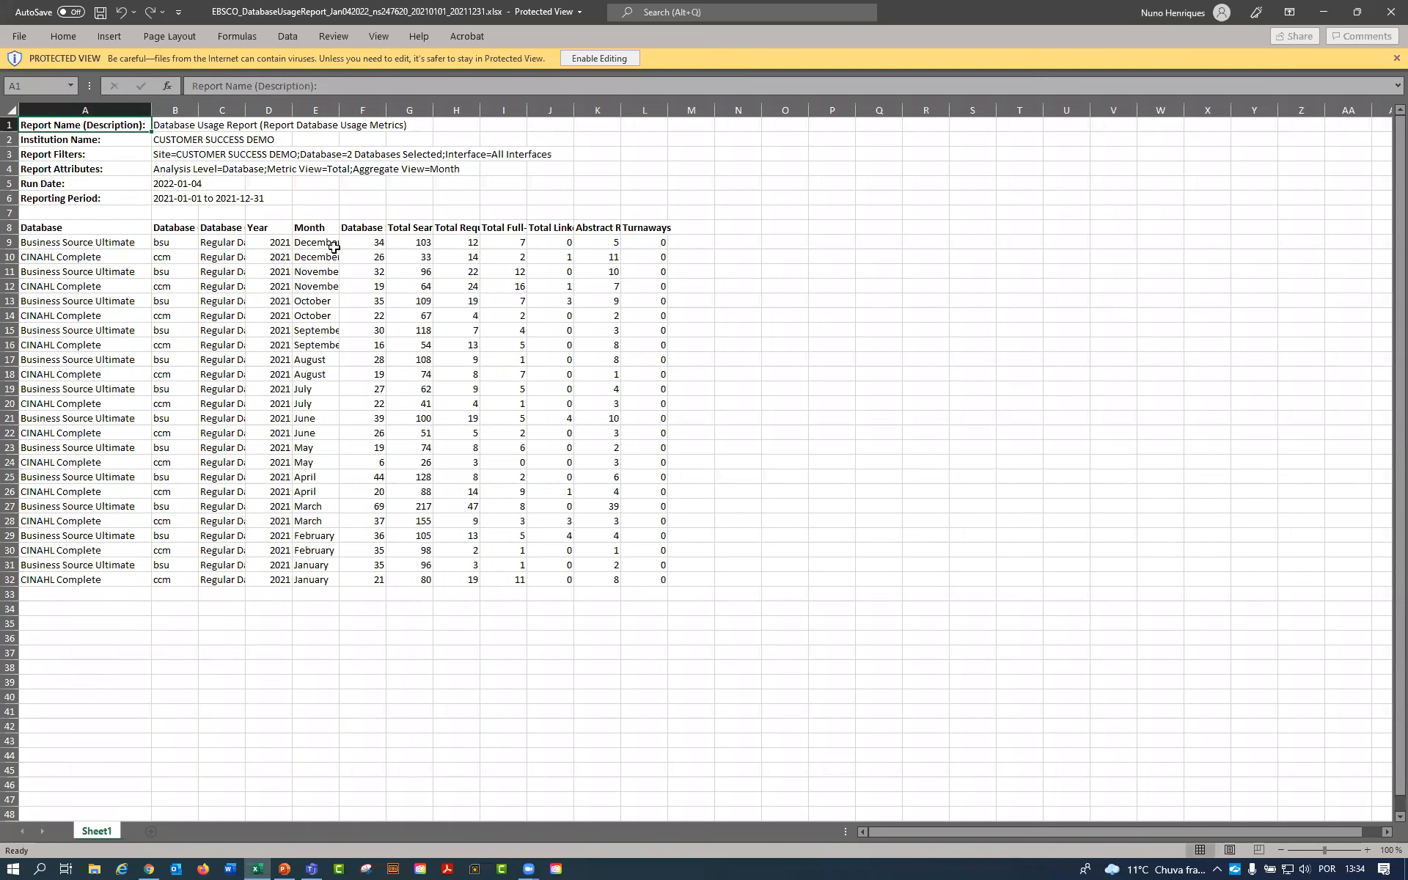
{"action": "left_click_drag", "start_coordinate": [326, 243], "coordinate": [327, 253]}
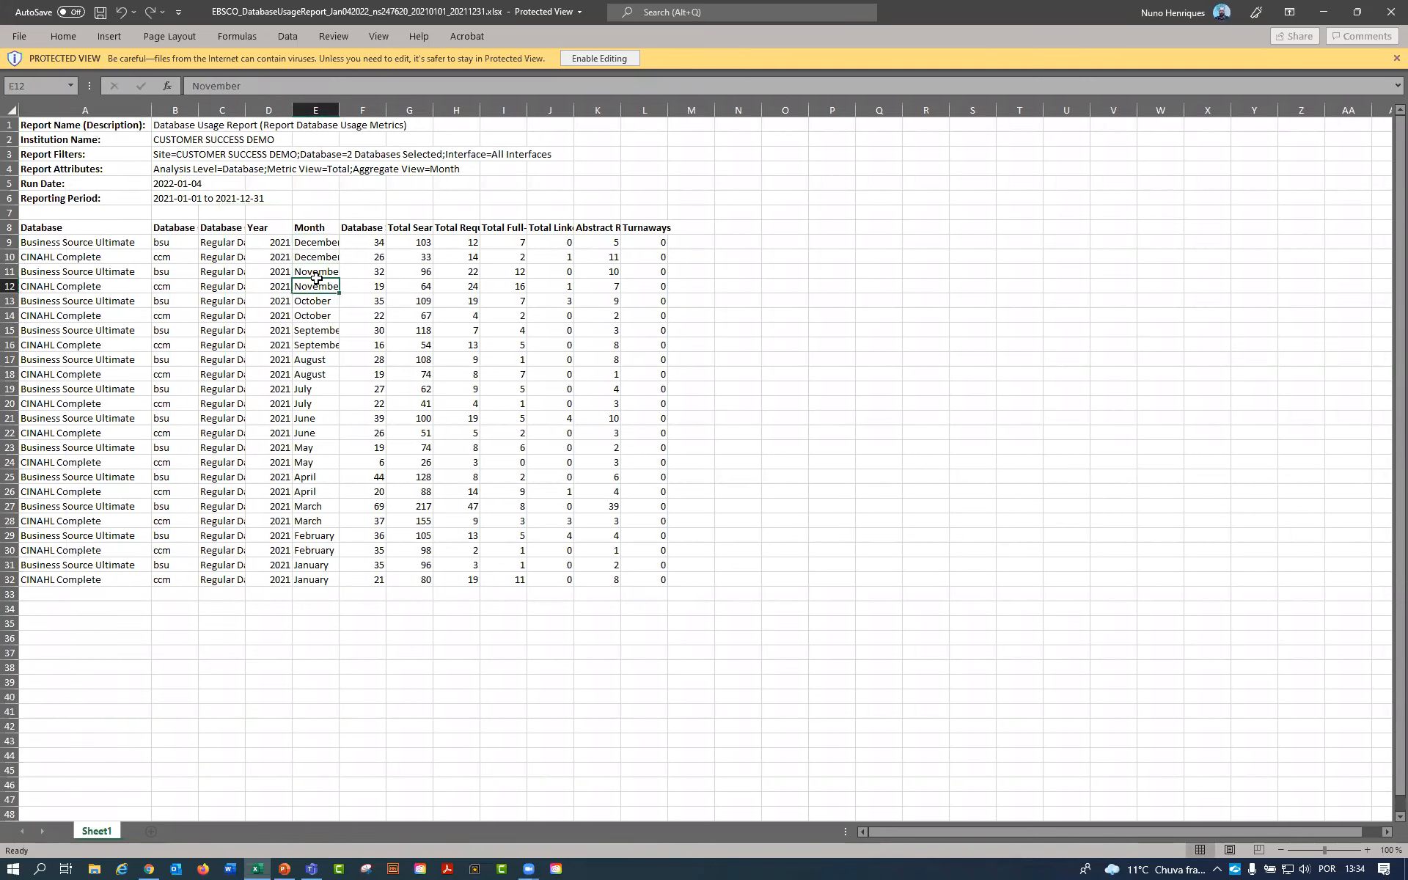
{"action": "left_click", "coordinate": [103, 247]}
{"action": "left_click_drag", "start_coordinate": [103, 254], "coordinate": [317, 260]}
Fit the Database Sessions column to its heading and check the December sessions for Business Source Ultimate.
{"action": "double_click", "coordinate": [386, 110]}
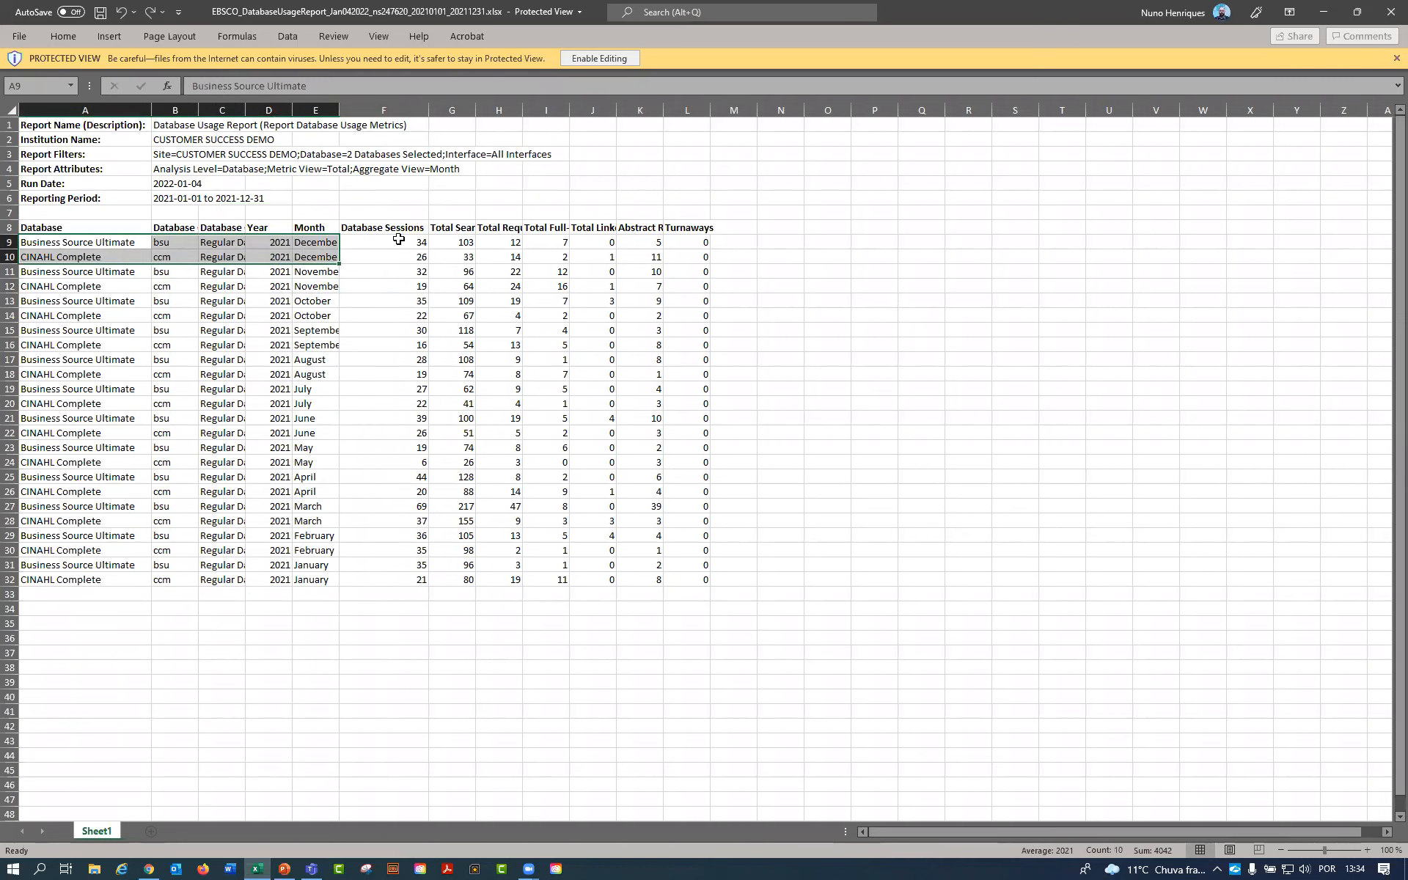
{"action": "left_click", "coordinate": [391, 256]}
{"action": "left_click", "coordinate": [394, 229]}
{"action": "left_click", "coordinate": [397, 243]}
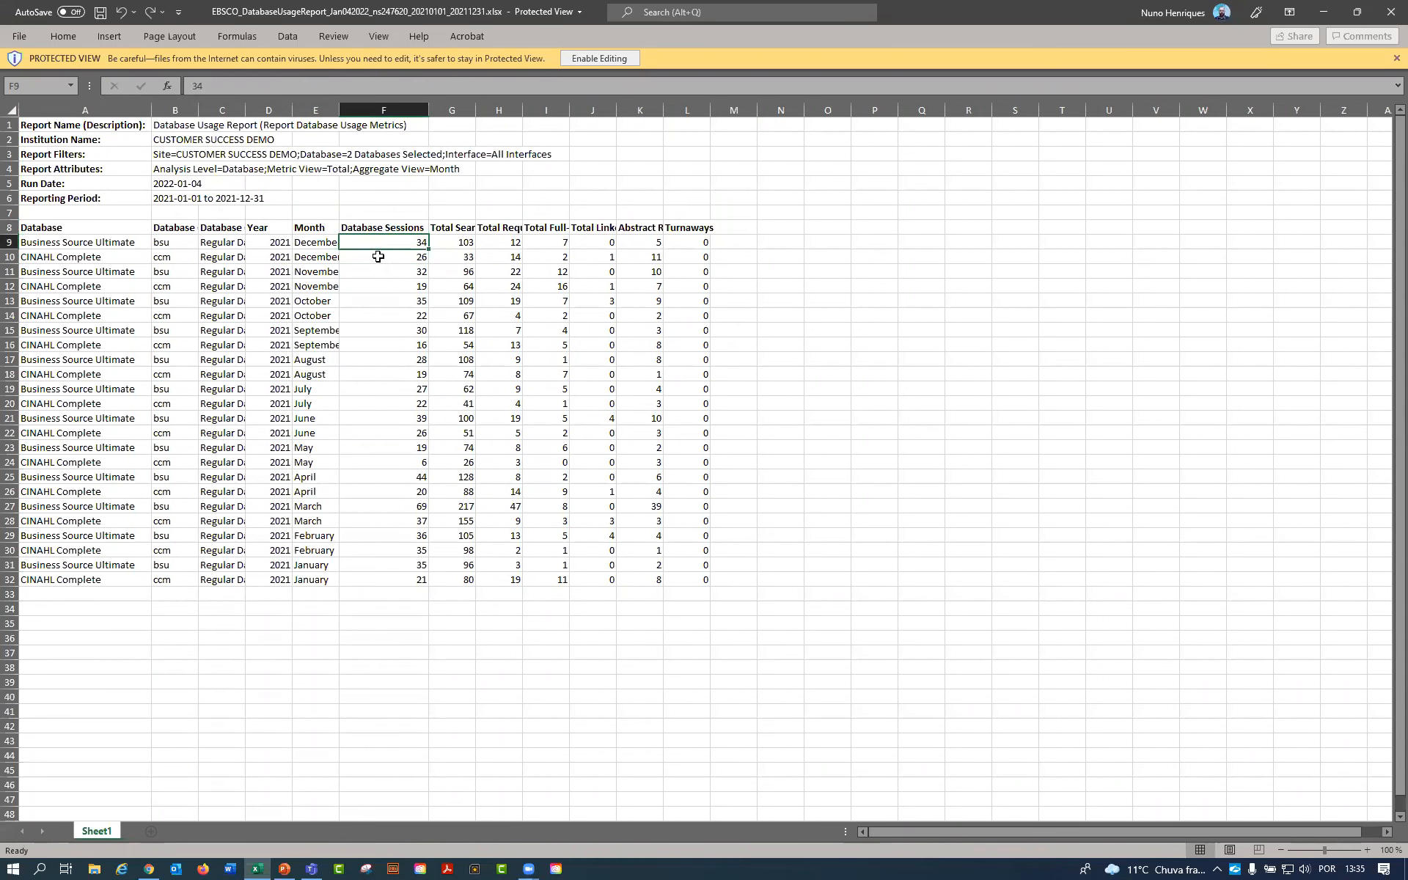
{"action": "left_click", "coordinate": [74, 243]}
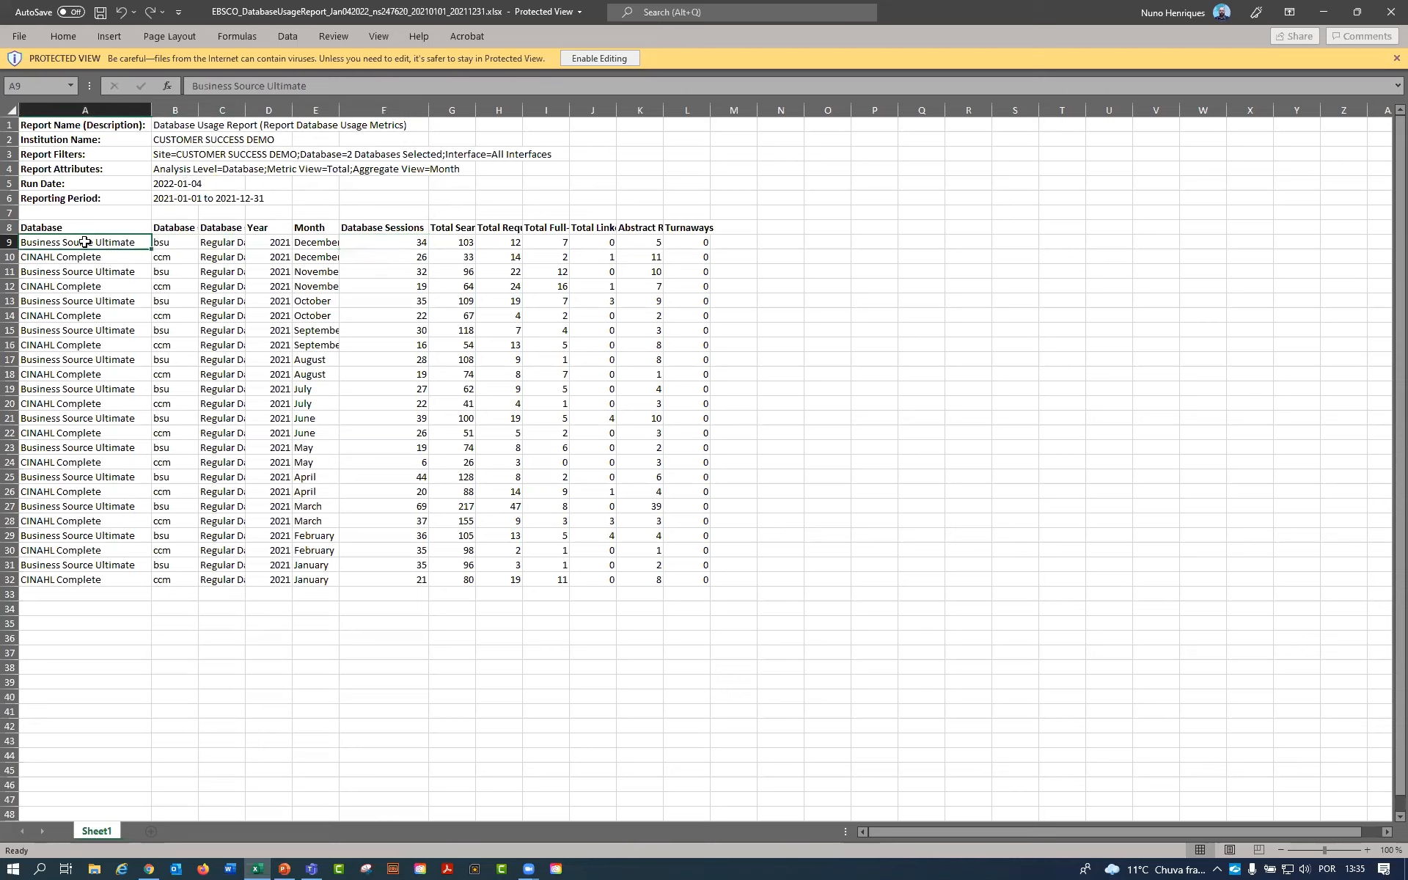
{"action": "left_click", "coordinate": [408, 242]}
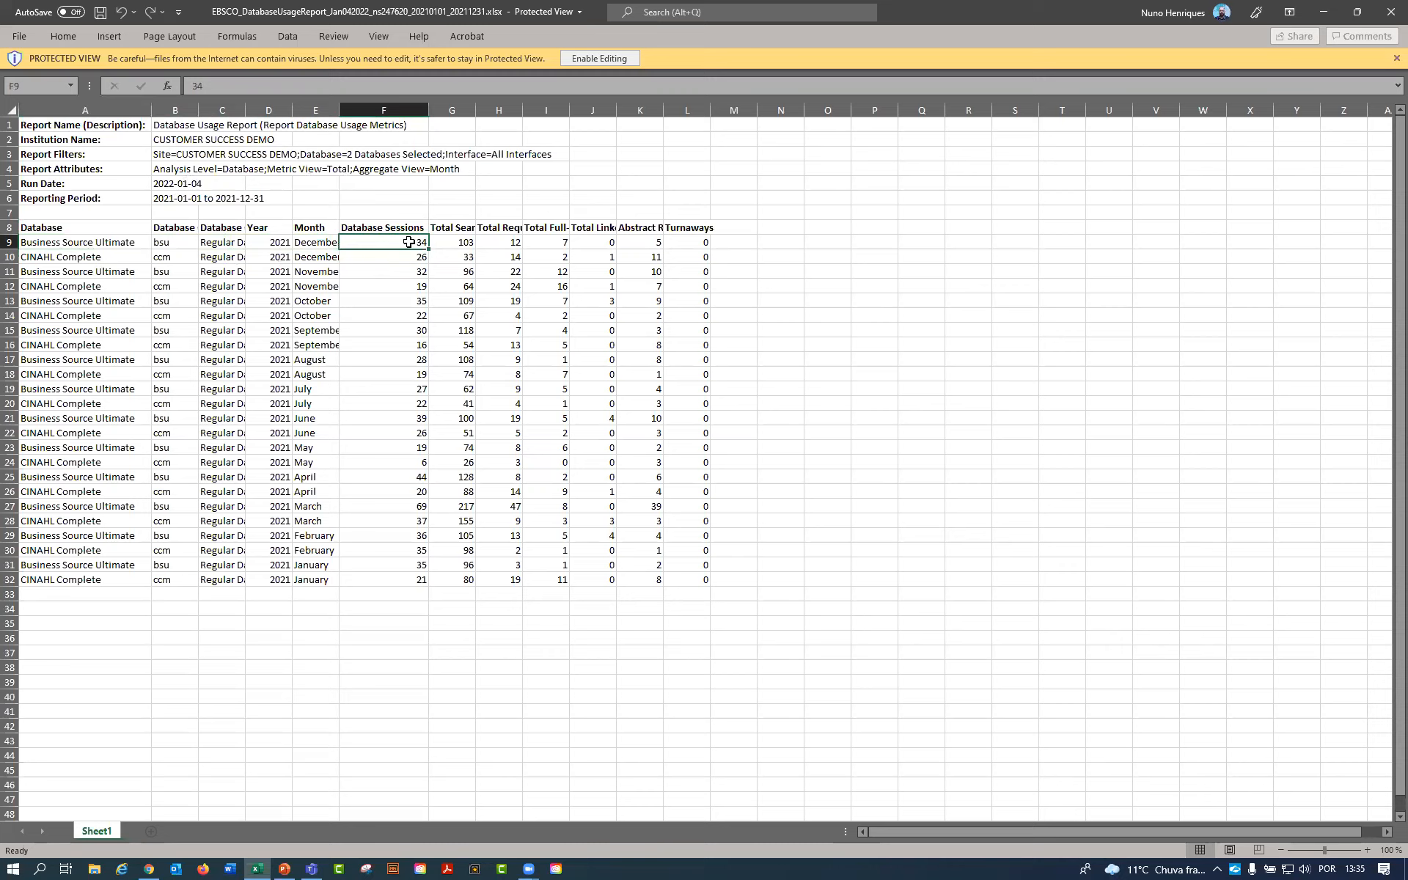
Fit the Total Searches, Total Full-Text Requests and Total Requests columns to their full headings.
{"action": "left_click", "coordinate": [456, 245]}
{"action": "left_click", "coordinate": [472, 125]}
{"action": "double_click", "coordinate": [475, 112]}
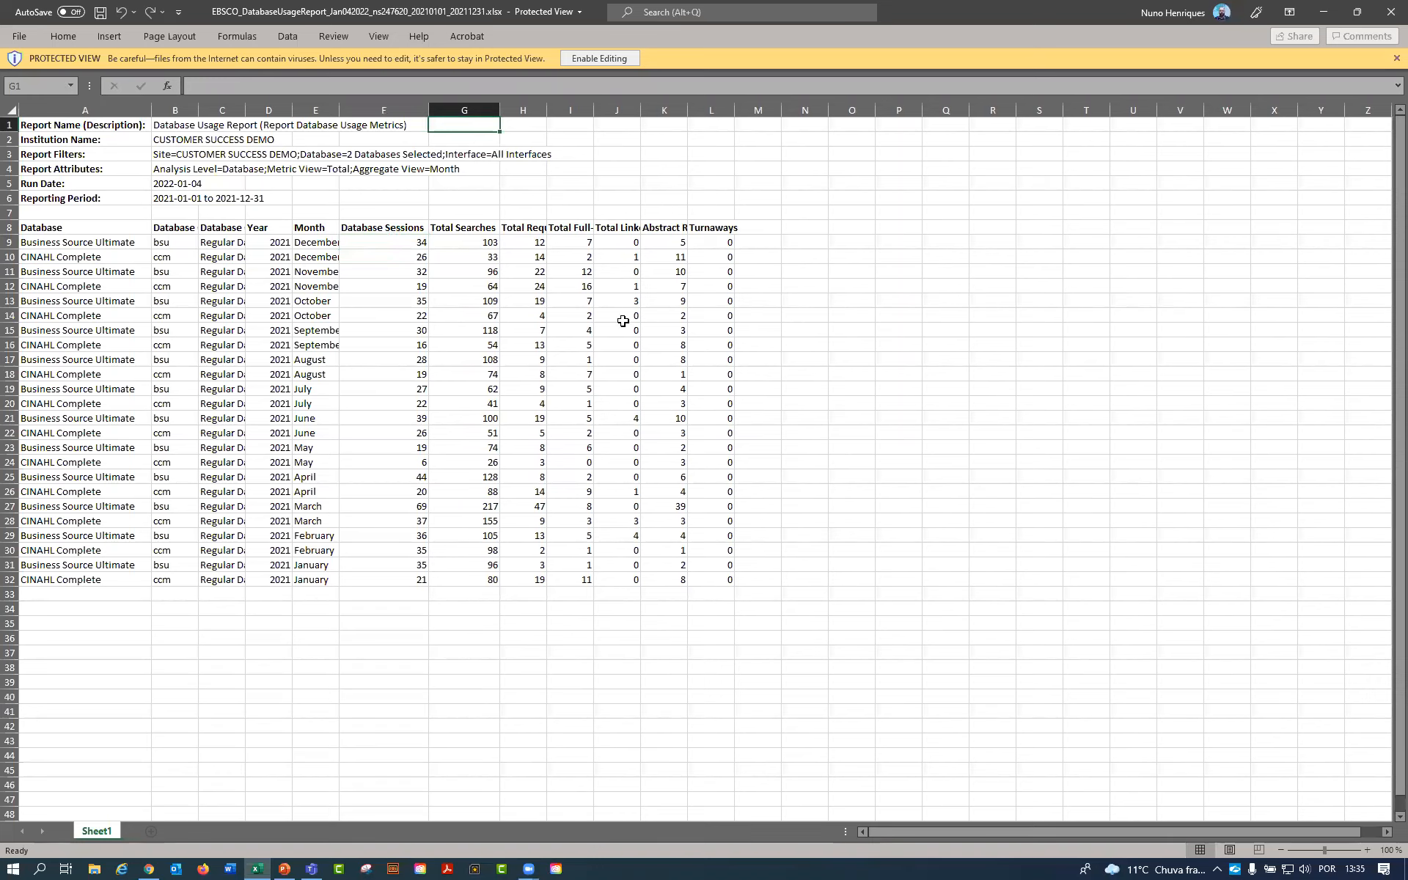
{"action": "double_click", "coordinate": [593, 110]}
{"action": "left_click", "coordinate": [600, 248]}
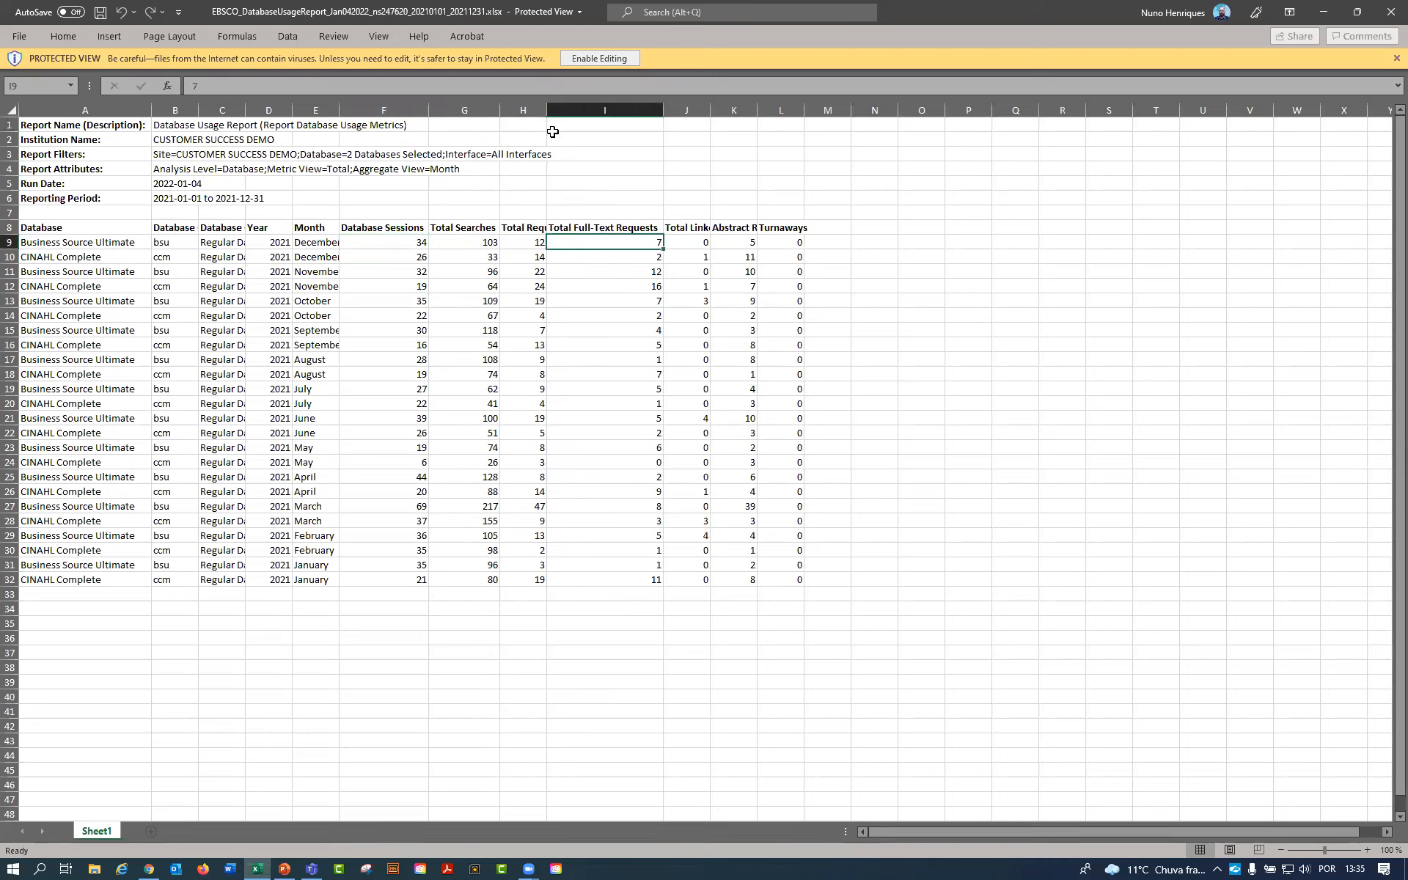
{"action": "double_click", "coordinate": [546, 110]}
{"action": "left_click", "coordinate": [661, 270]}
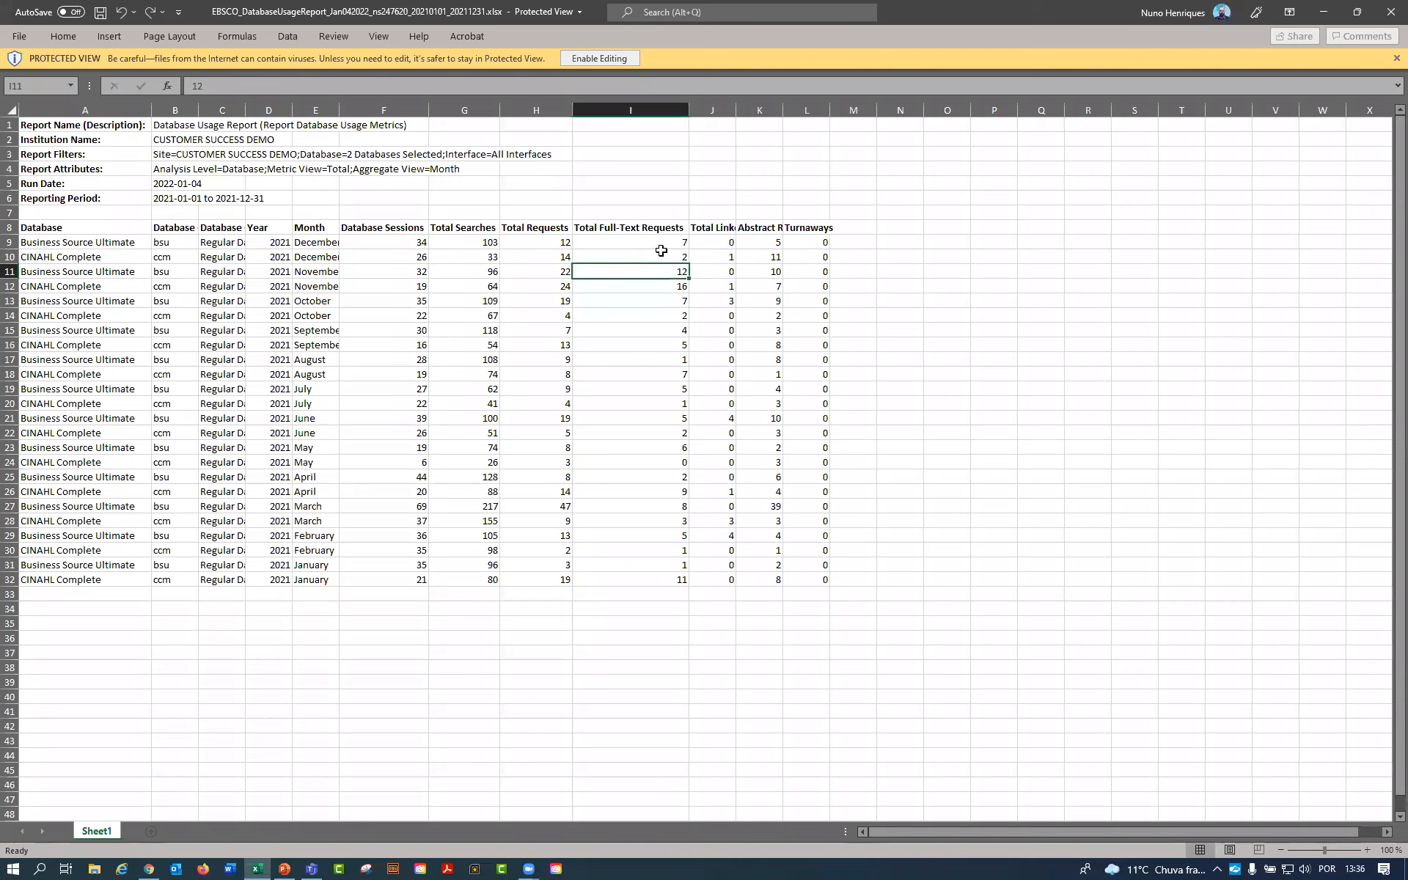
Switch to EBSCOadmin in Chrome, return to the Standard Usage Reports form and set the metric view to Detailed.
{"action": "left_click", "coordinate": [149, 868]}
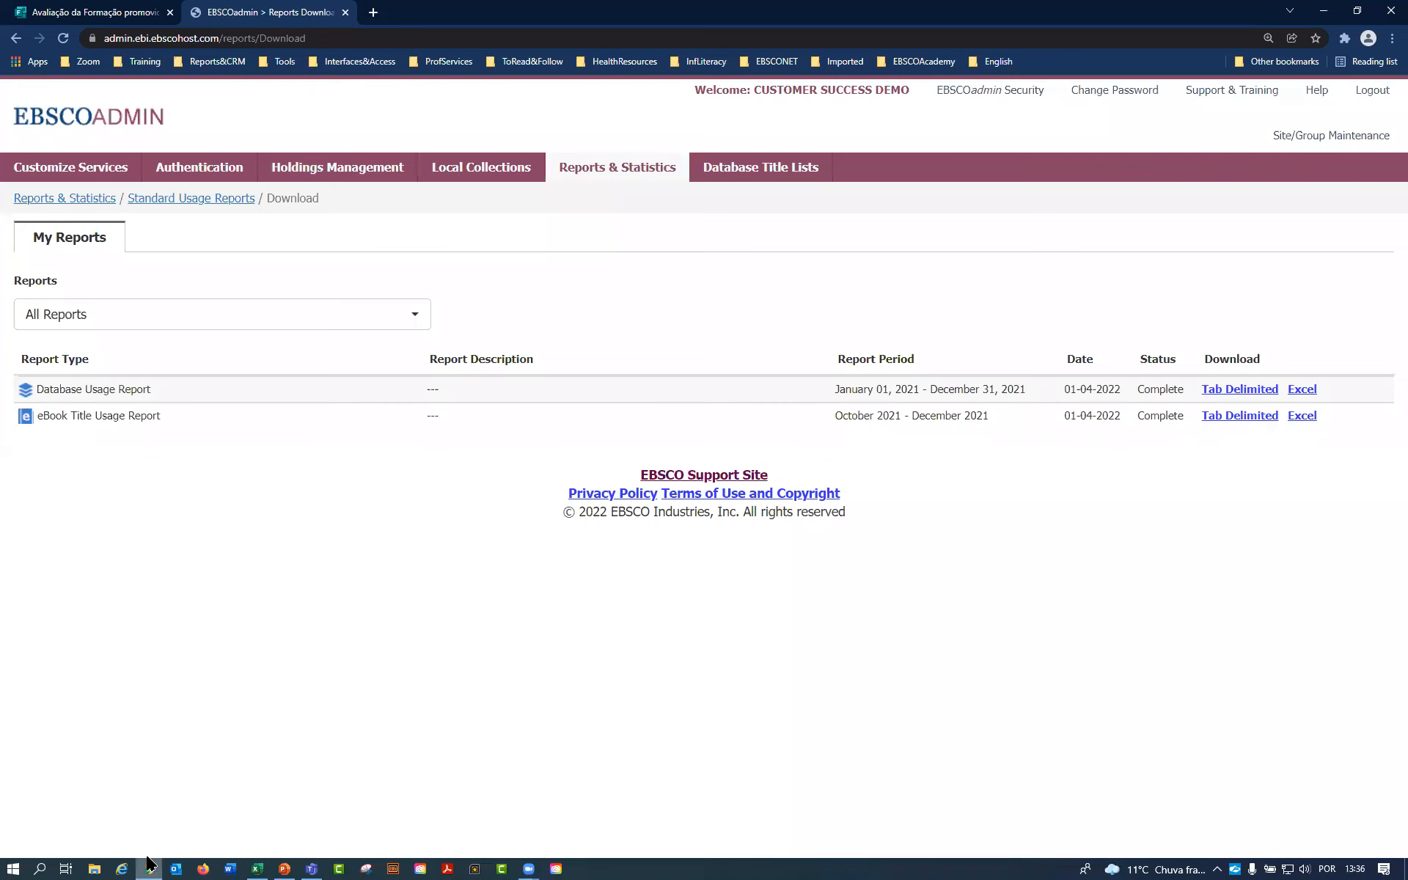
{"action": "left_click", "coordinate": [17, 38]}
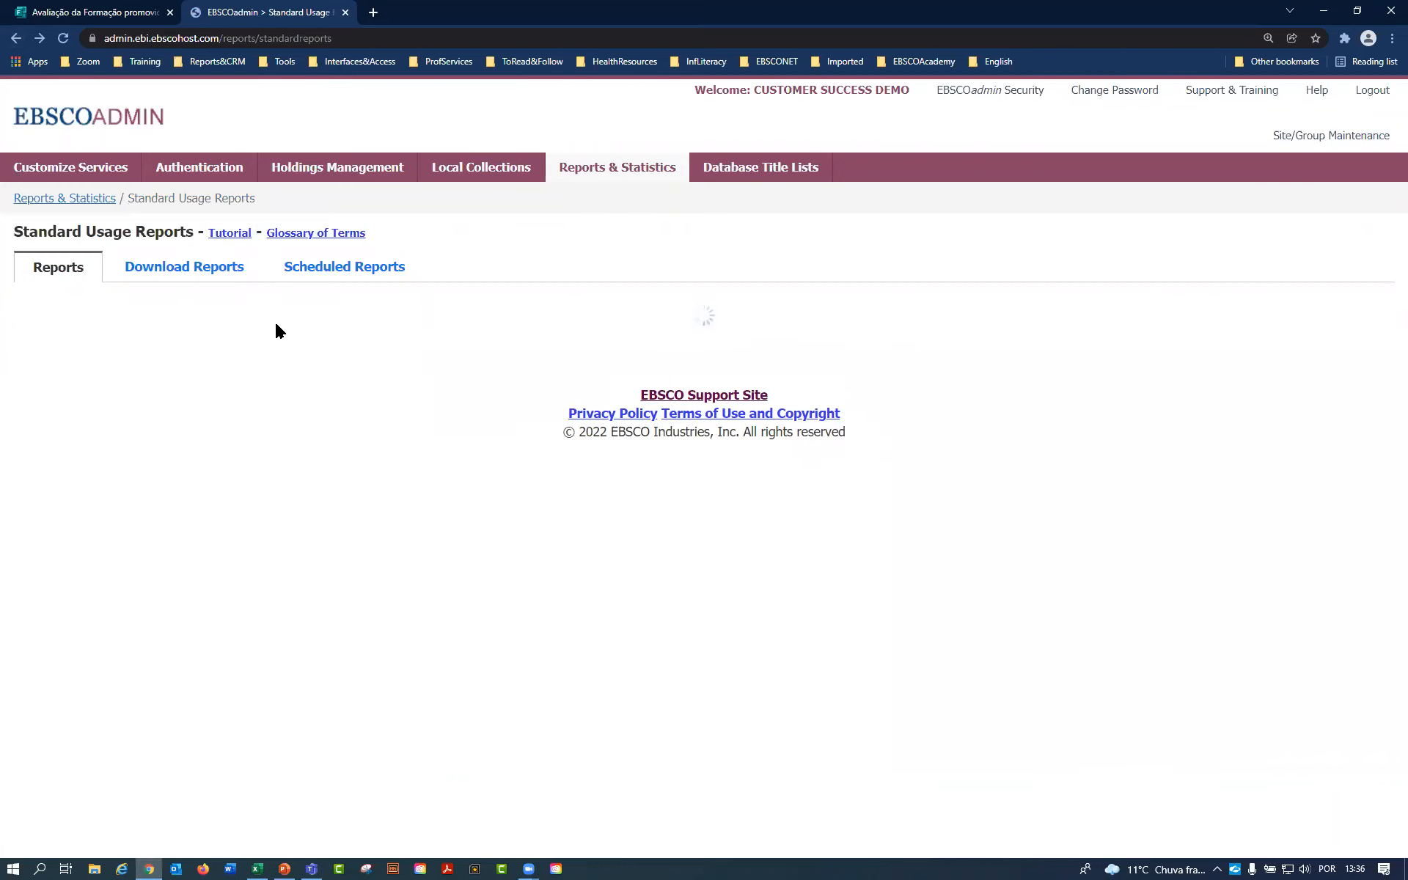
{"action": "scroll", "coordinate": [277, 331], "scroll_direction": "down", "scroll_amount": 4}
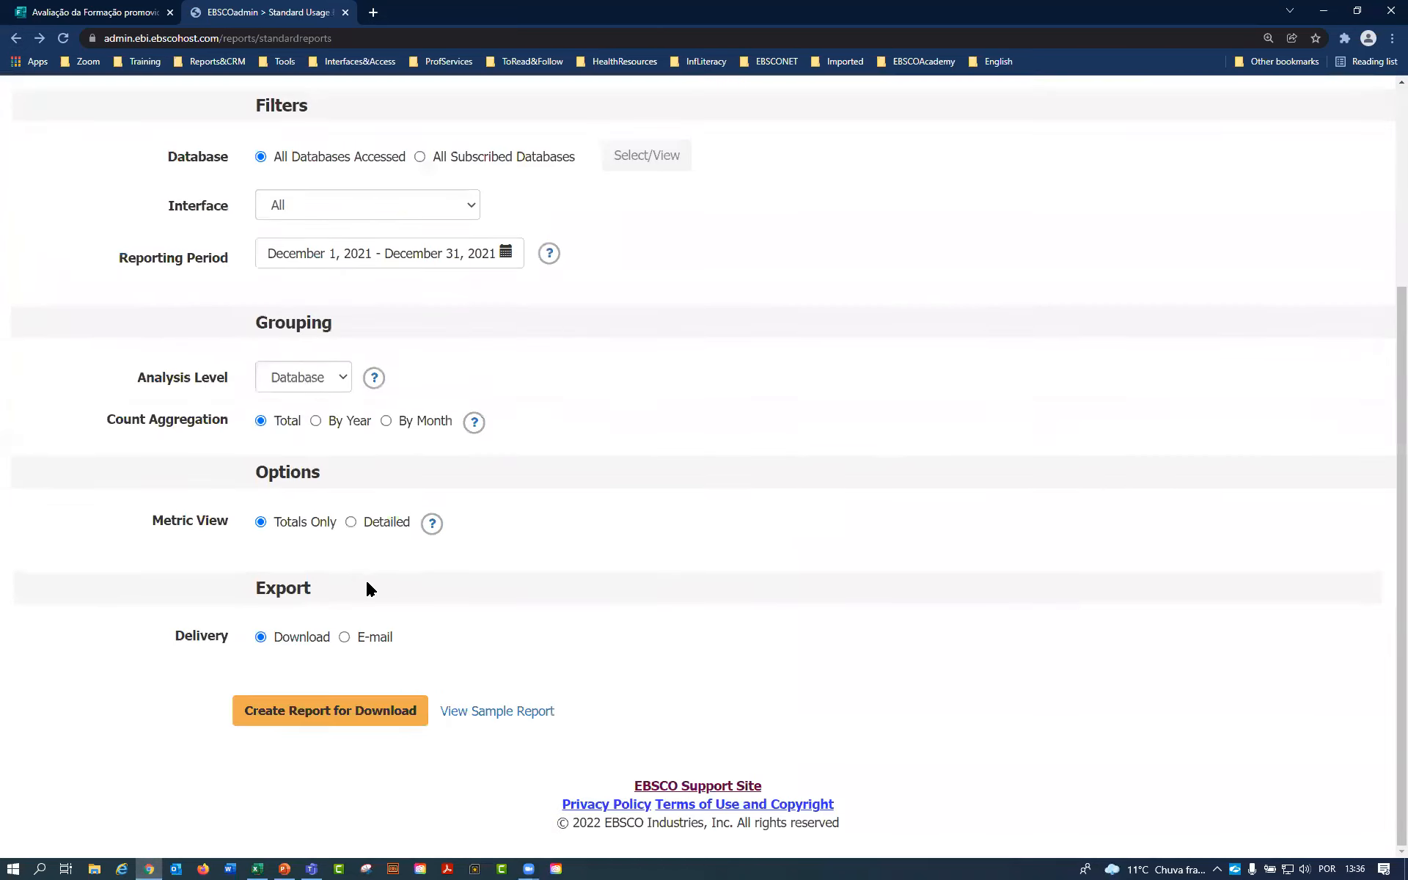
{"action": "left_click", "coordinate": [350, 522]}
Switch to the Excel report, select the usage data from A10 to M31 and close the workbook.
{"action": "left_click", "coordinate": [258, 867]}
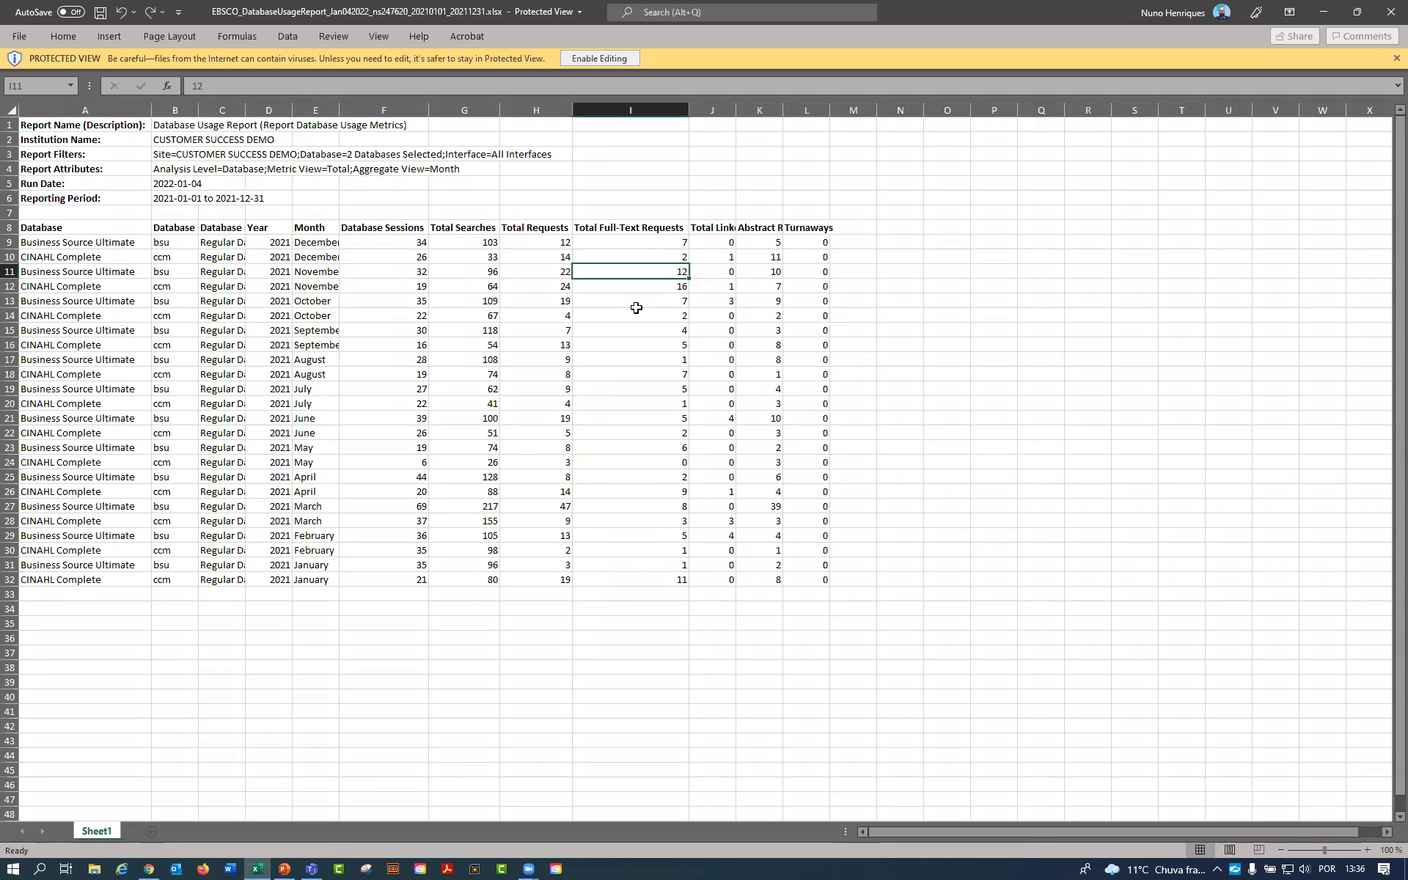
{"action": "left_click_drag", "start_coordinate": [77, 258], "coordinate": [837, 561]}
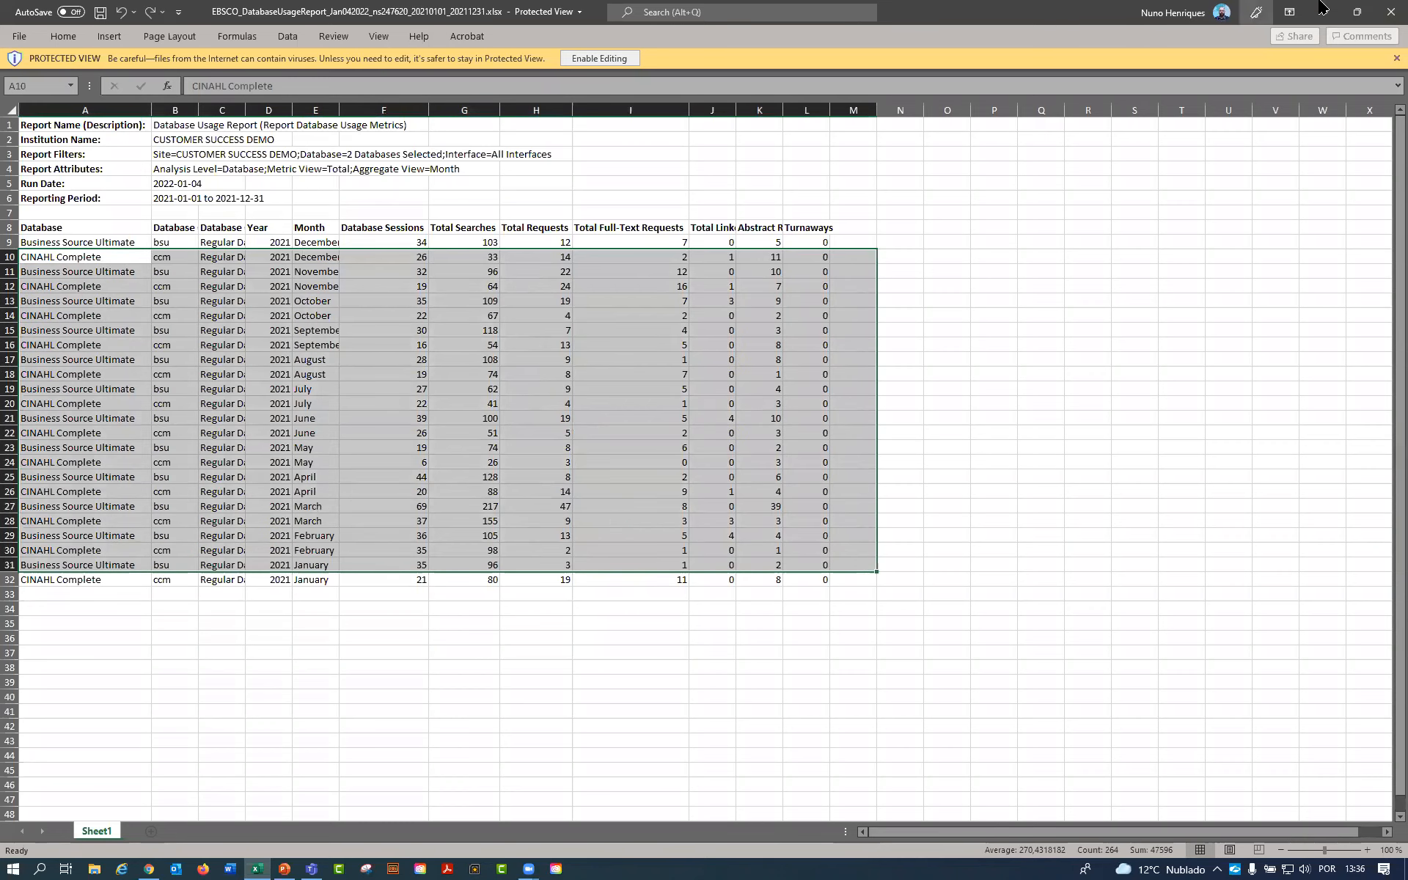
{"action": "left_click", "coordinate": [1392, 12]}
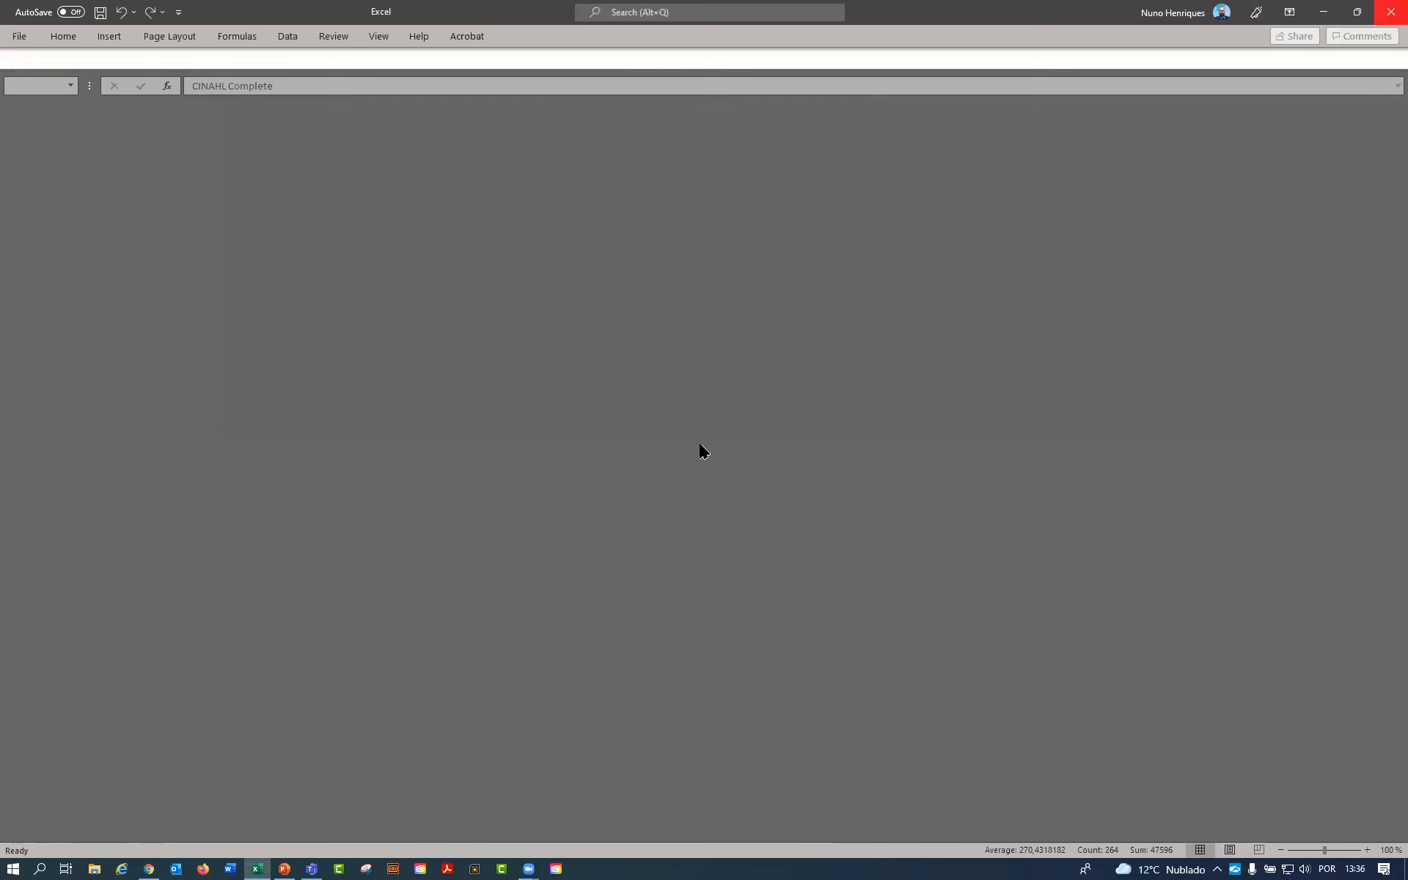
Change the report type to Interface Usage Report and highlight the All Interfaces Accessed option.
{"action": "scroll", "coordinate": [469, 418], "scroll_direction": "up", "scroll_amount": 5}
{"action": "left_click", "coordinate": [412, 333]}
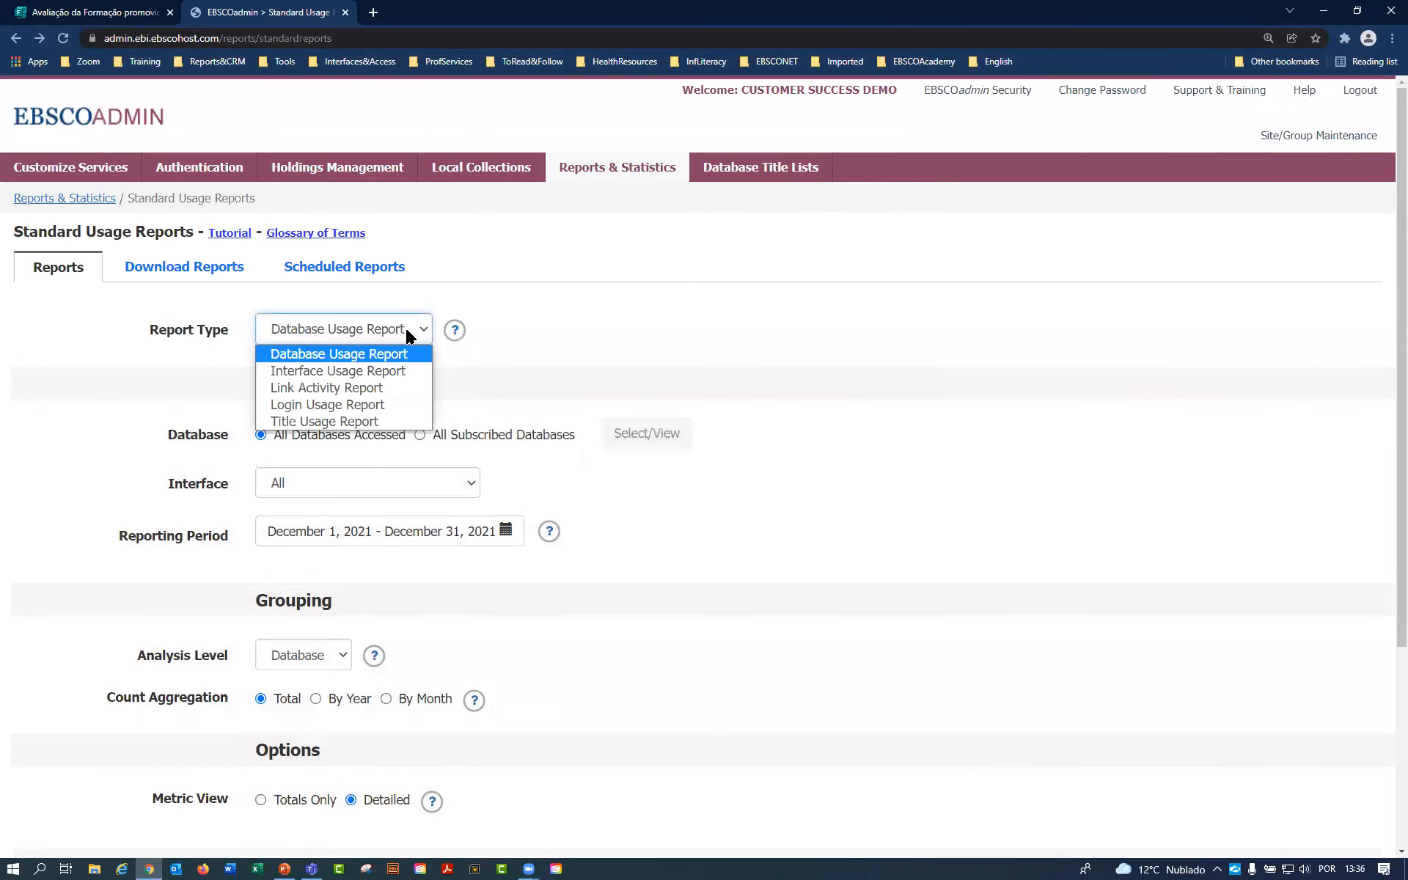
{"action": "left_click", "coordinate": [406, 373]}
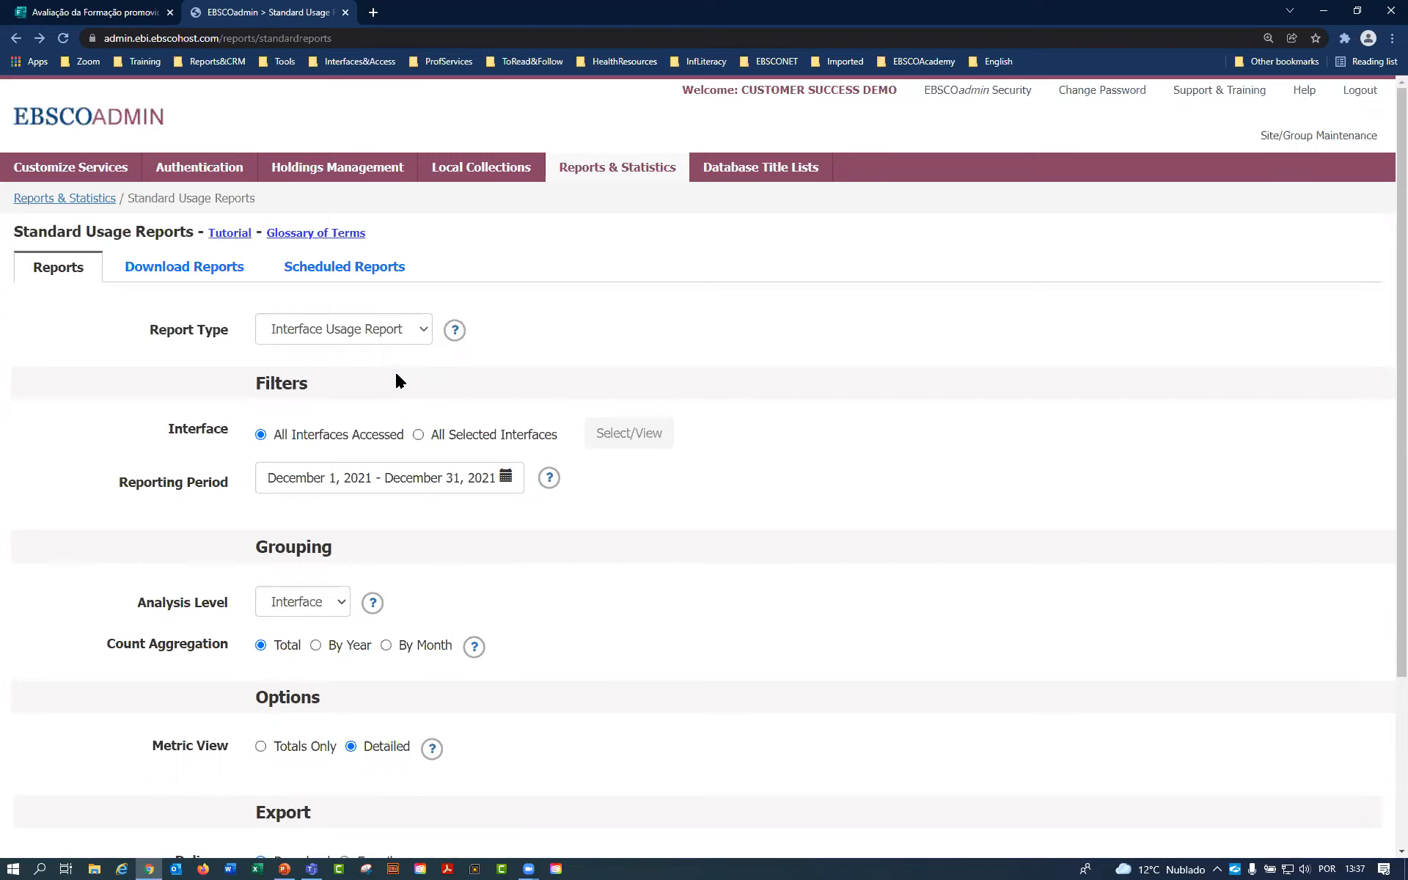
{"action": "scroll", "coordinate": [396, 380], "scroll_direction": "down", "scroll_amount": 1}
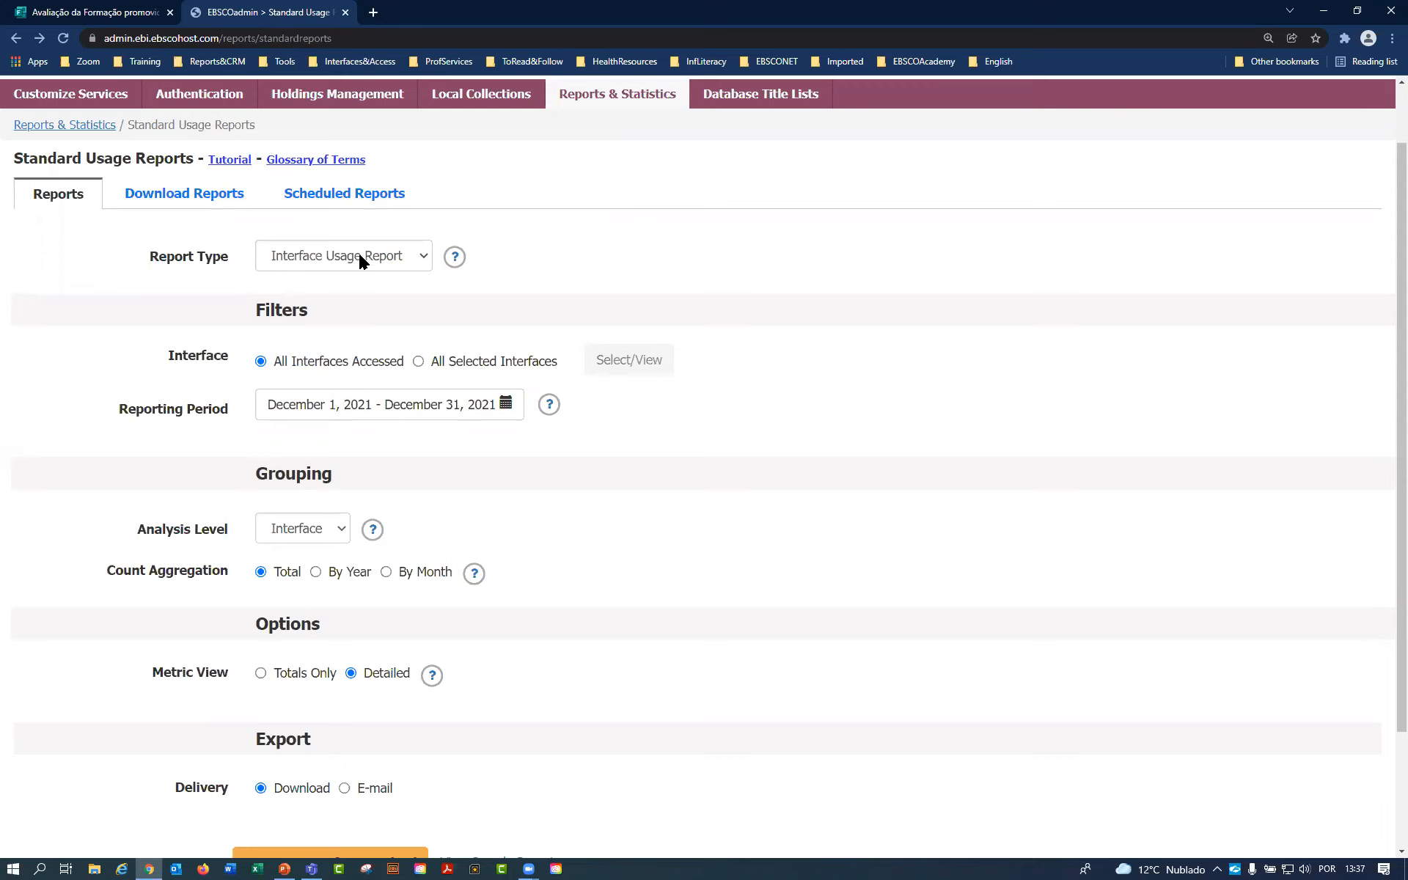
{"action": "left_click_drag", "start_coordinate": [276, 360], "coordinate": [401, 369]}
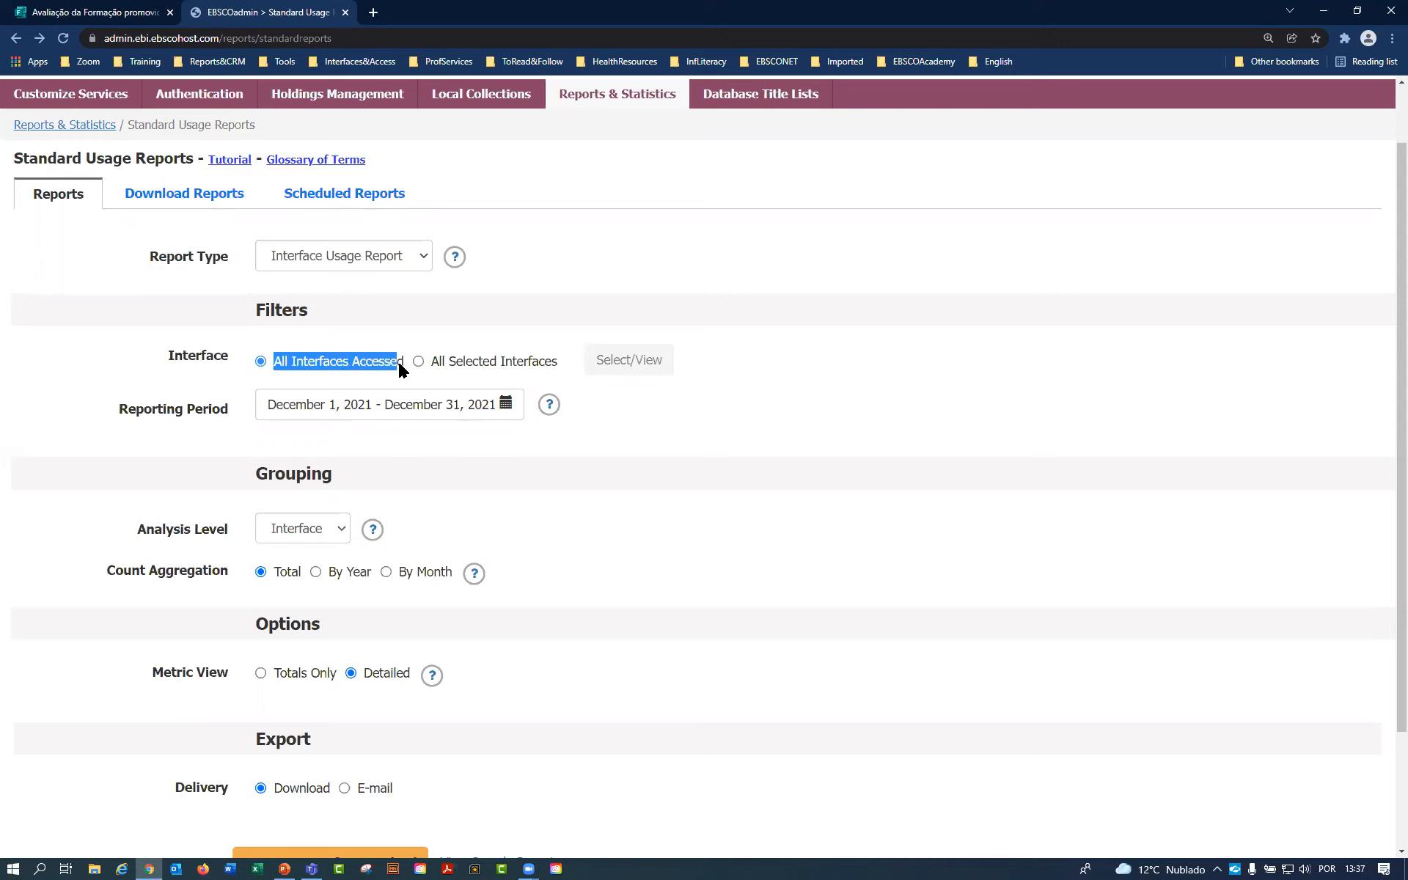
Limit the interface filter to EBSCO Discovery Service (eds/live), apply it and highlight the selected interface option.
{"action": "left_click", "coordinate": [447, 364]}
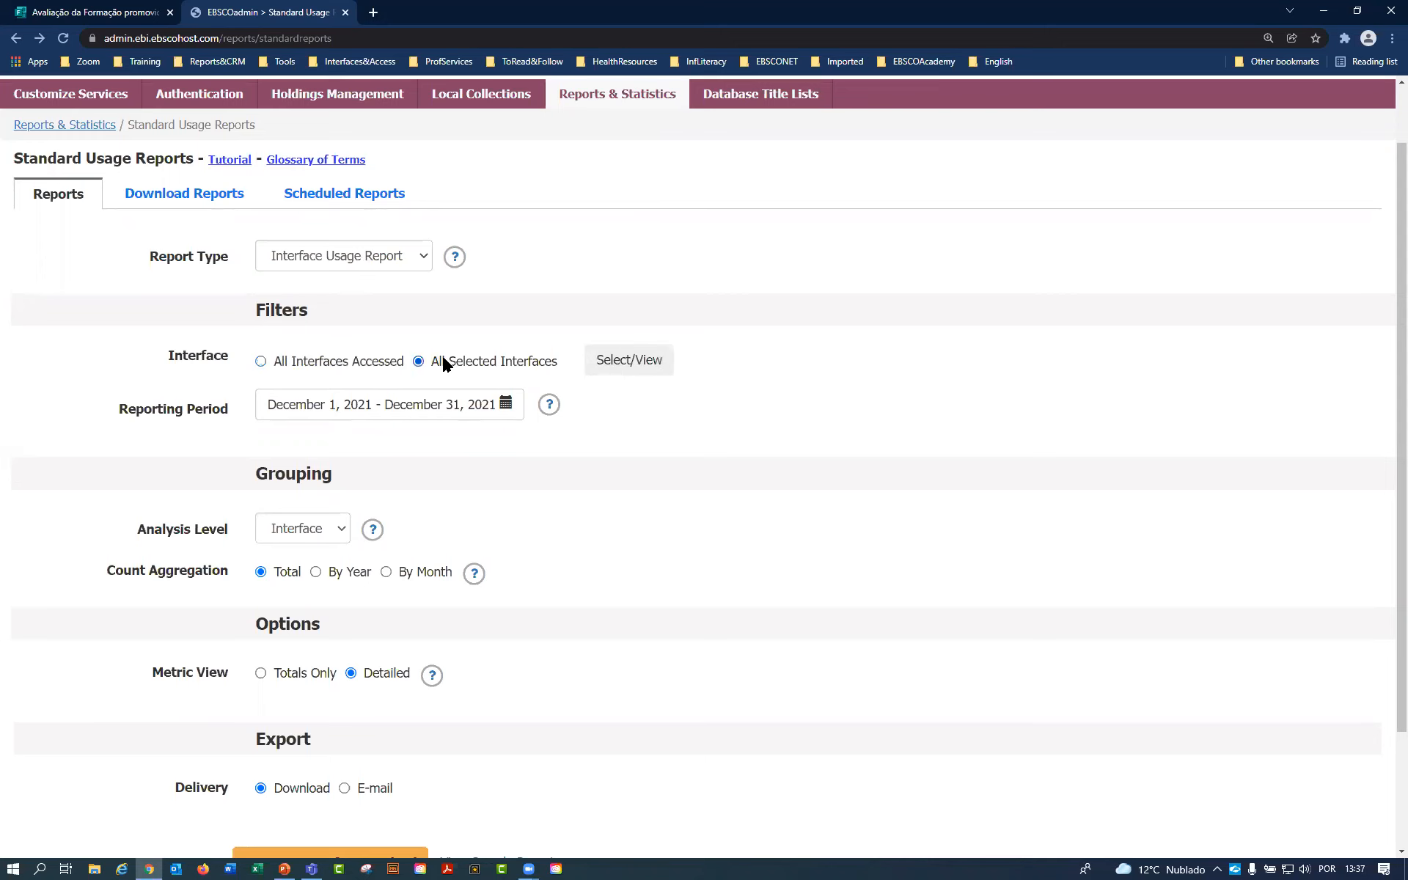
{"action": "left_click", "coordinate": [635, 366]}
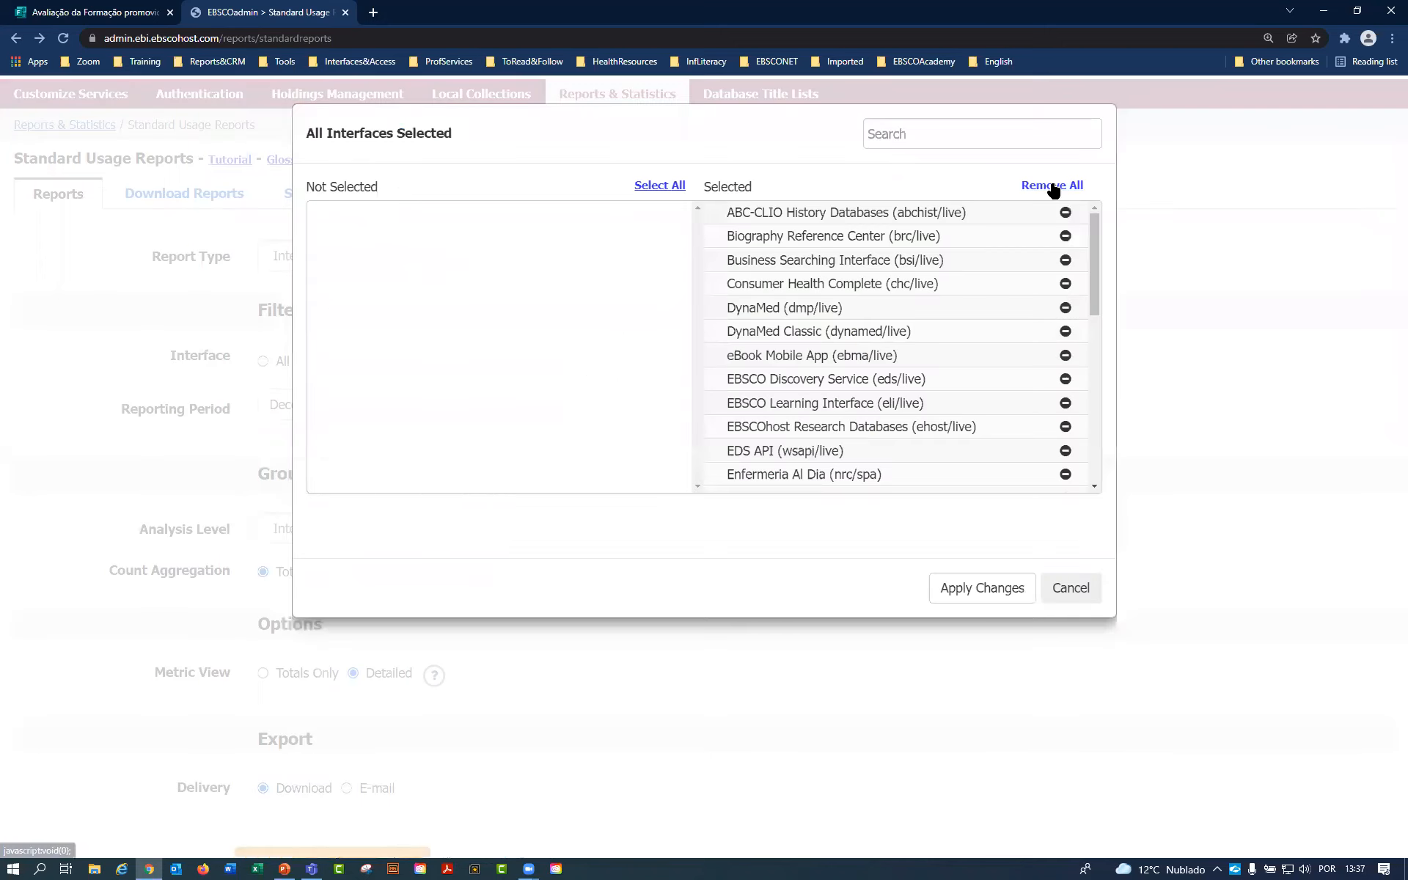
{"action": "left_click", "coordinate": [1055, 188]}
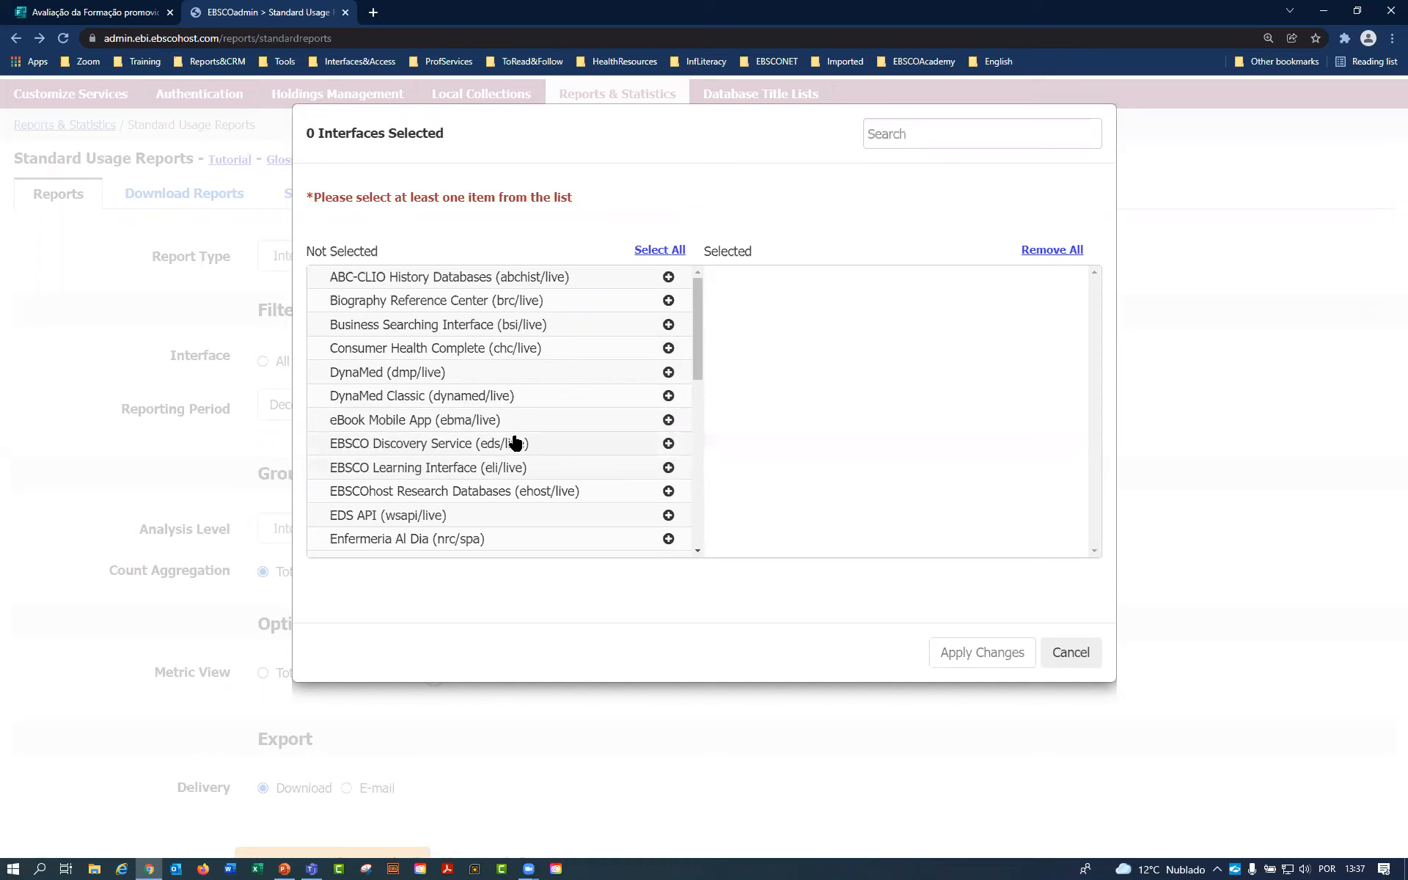
{"action": "left_click", "coordinate": [668, 444]}
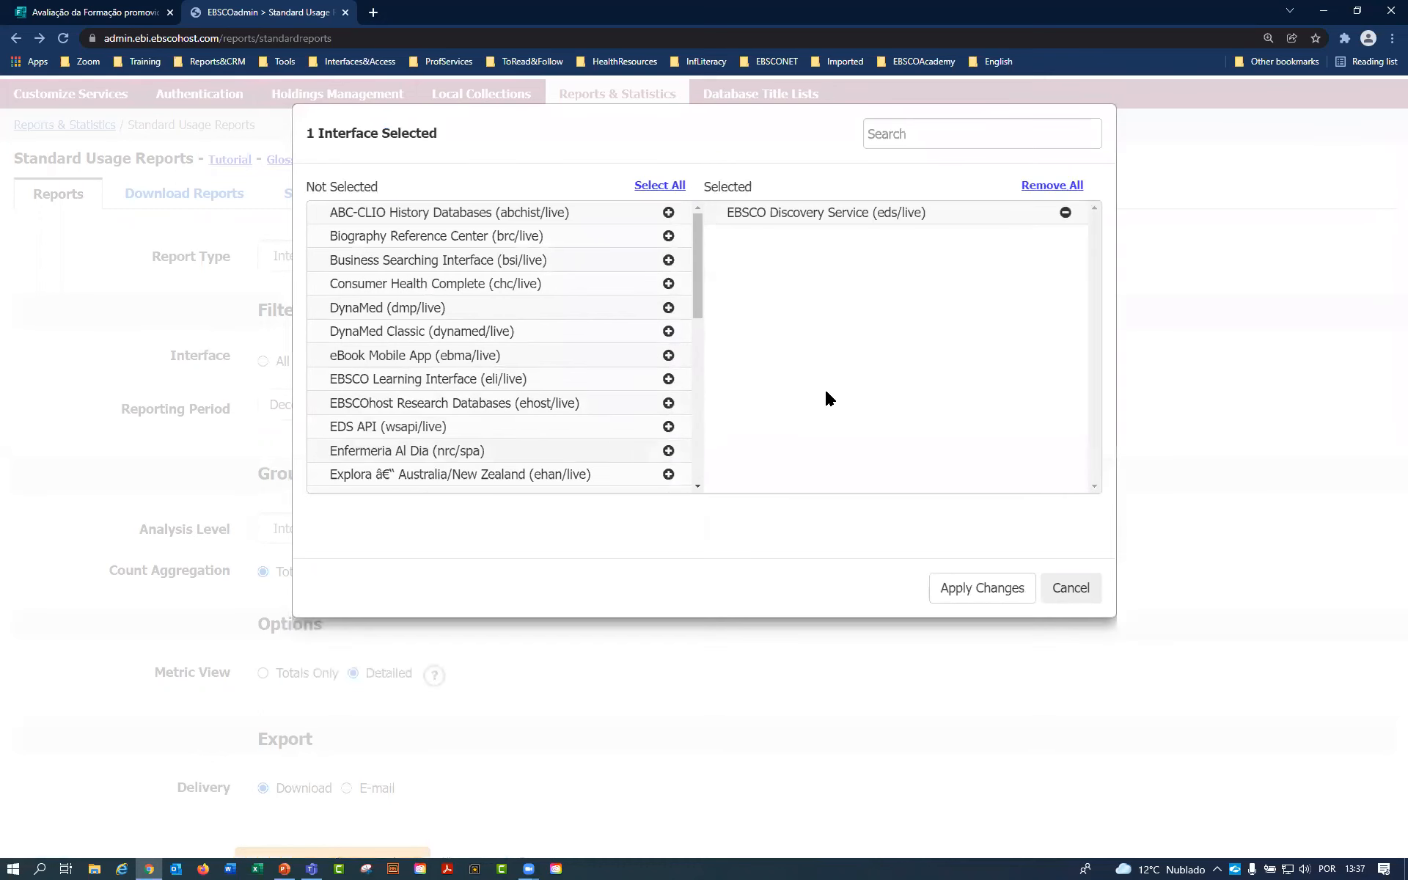
{"action": "left_click", "coordinate": [969, 600]}
{"action": "left_click_drag", "start_coordinate": [428, 361], "coordinate": [553, 365]}
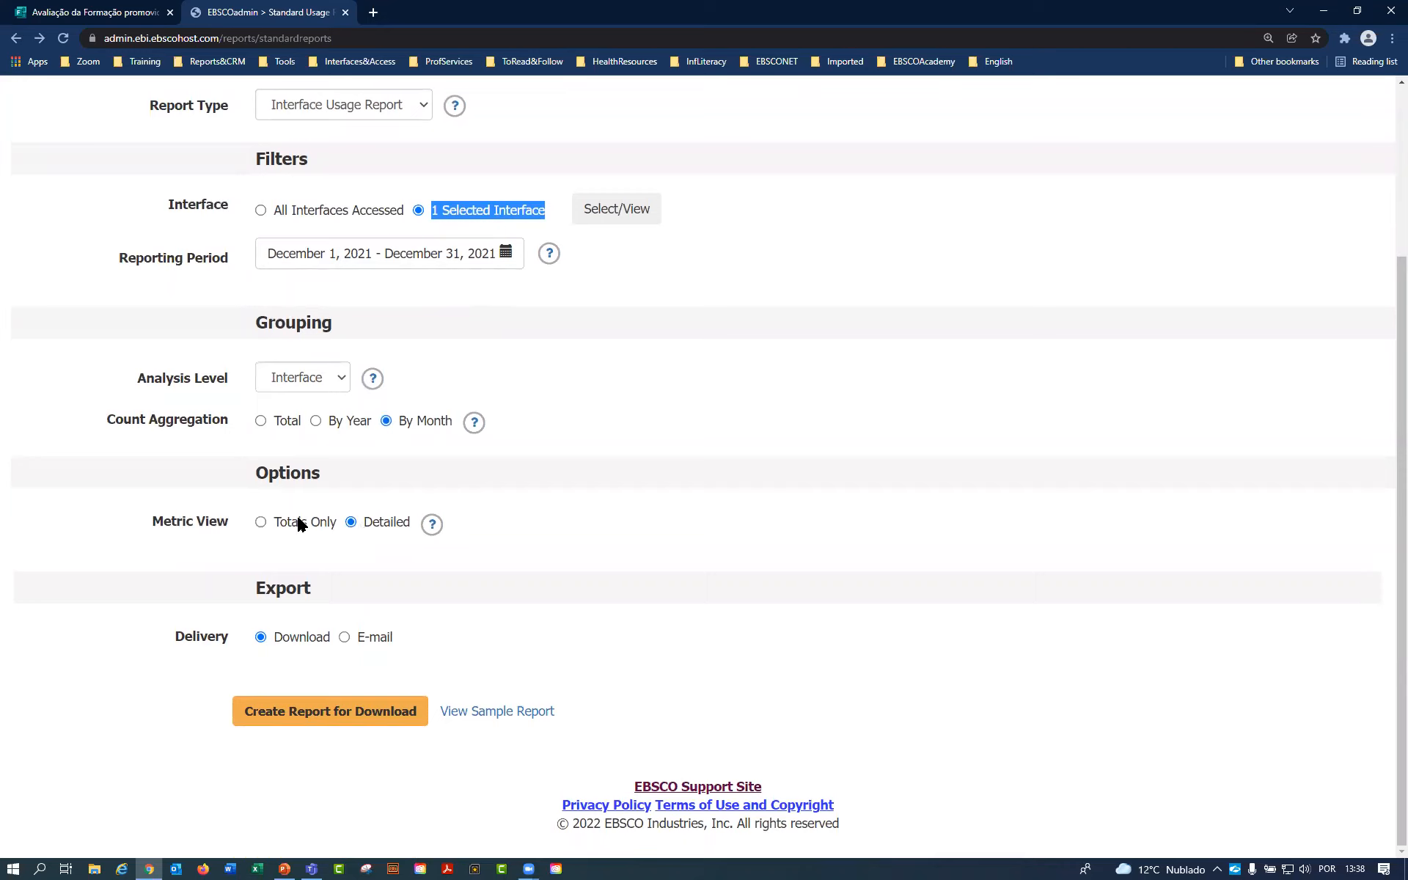
Set the reporting period to a custom range from January 2021 to December 2021 and apply it.
{"action": "left_click", "coordinate": [503, 255]}
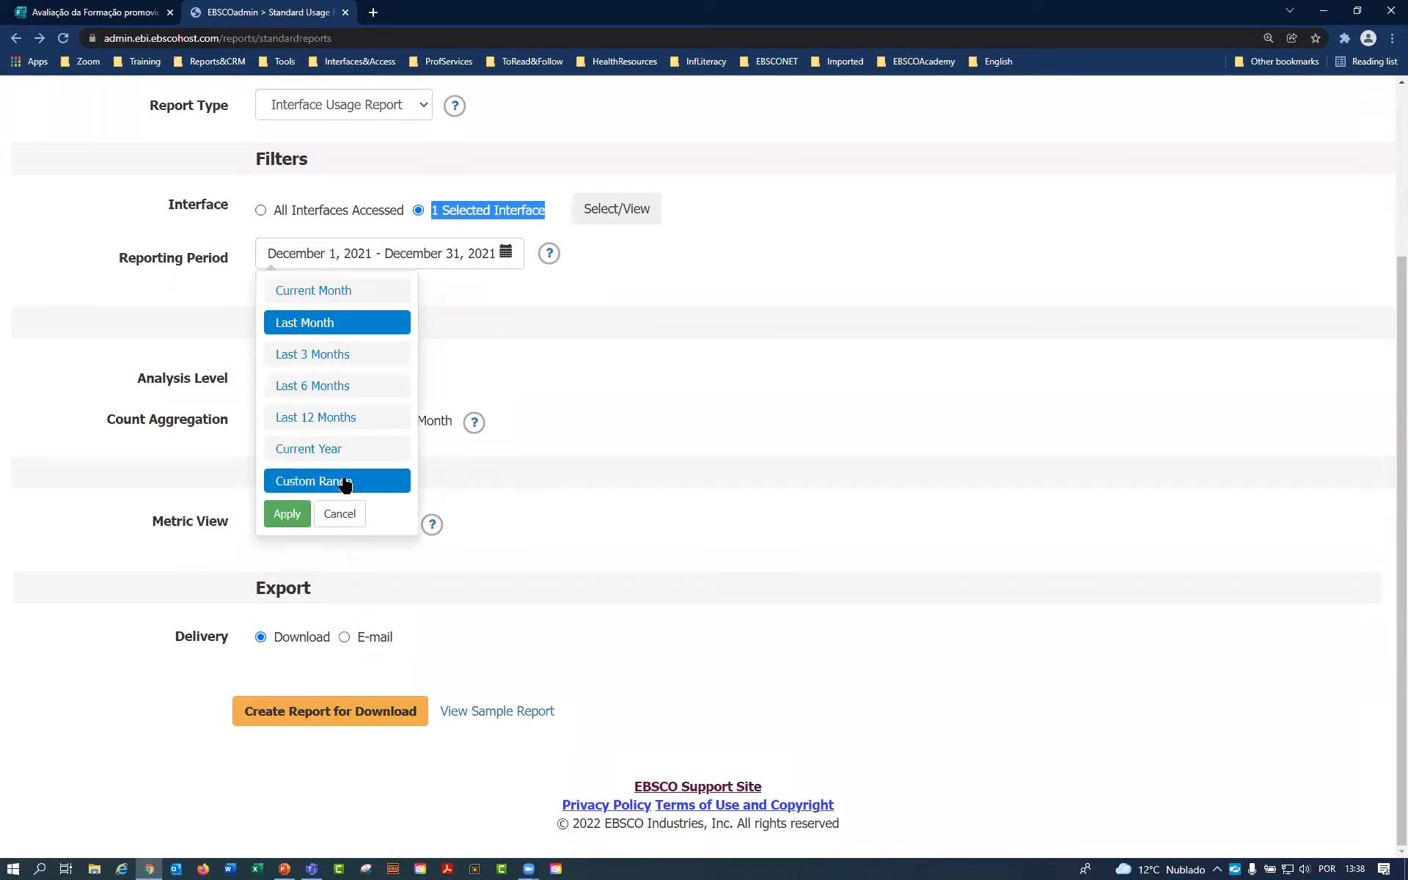
{"action": "left_click", "coordinate": [371, 481]}
{"action": "left_click", "coordinate": [452, 372]}
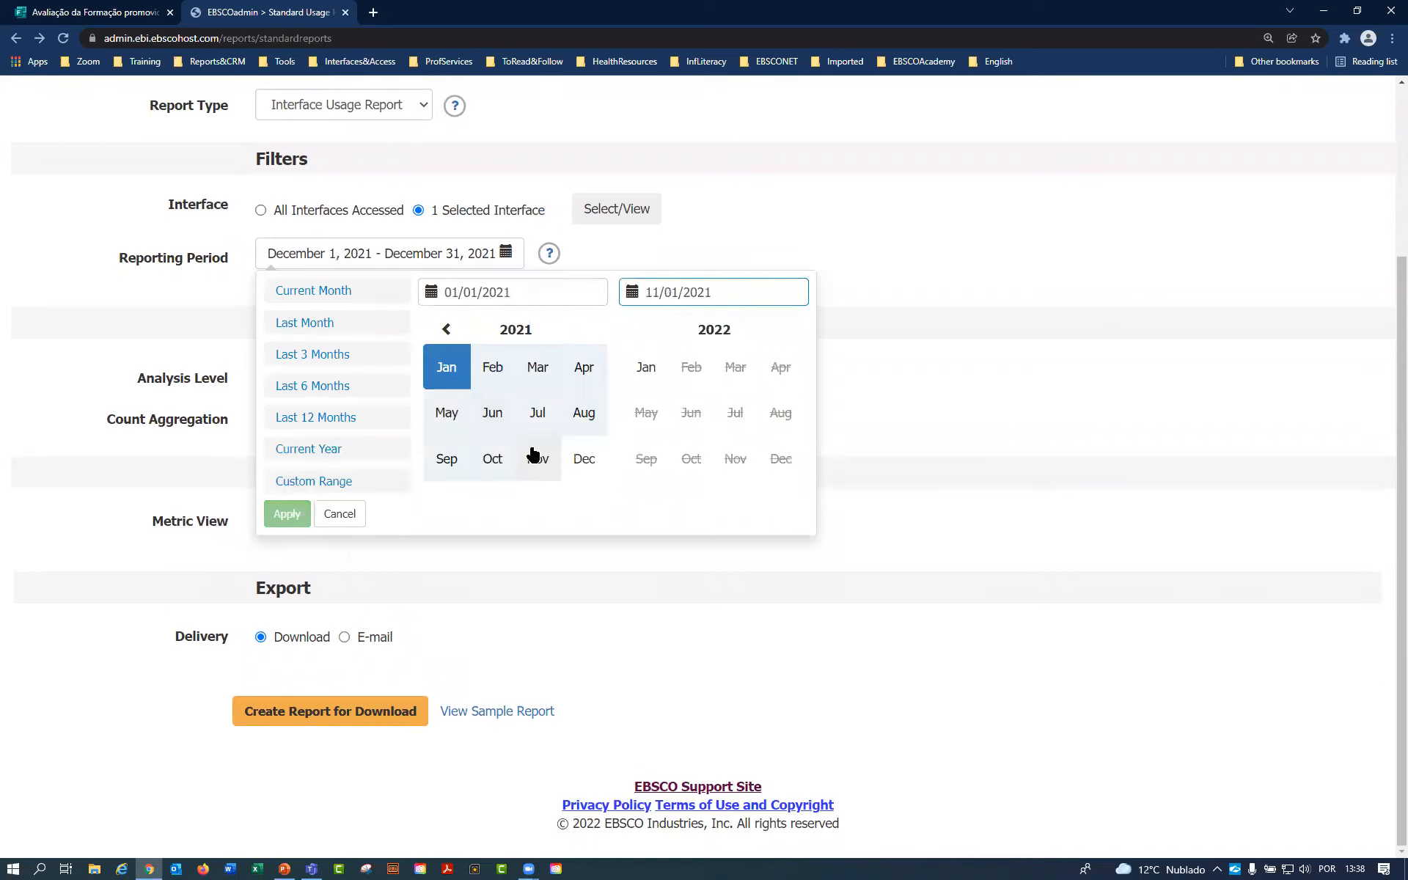
{"action": "left_click", "coordinate": [587, 460]}
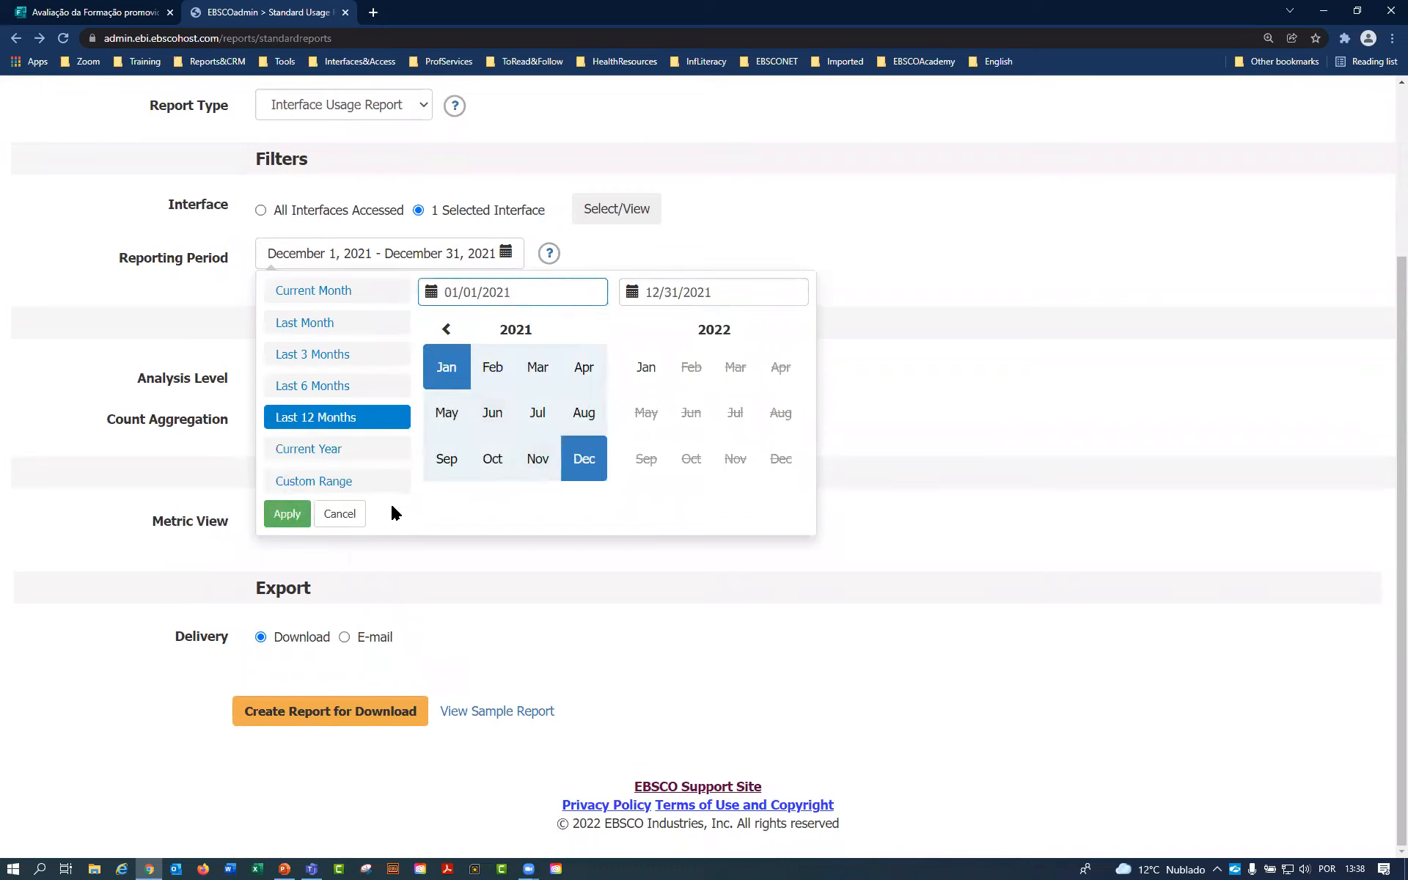
{"action": "left_click", "coordinate": [288, 514]}
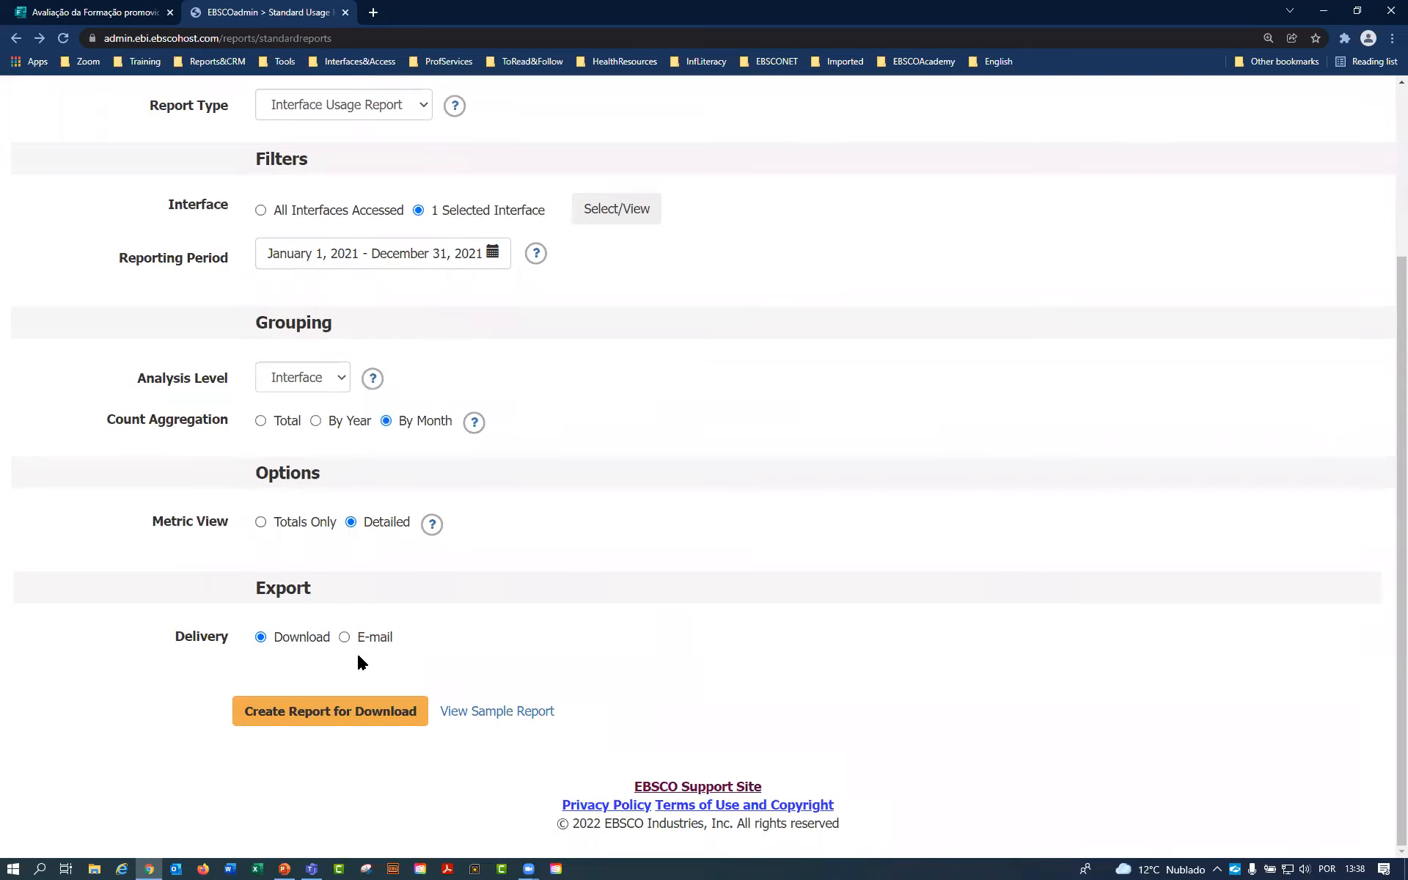
Create the Interface Usage Report for download and open its Excel version from the list of available reports.
{"action": "left_click", "coordinate": [297, 715]}
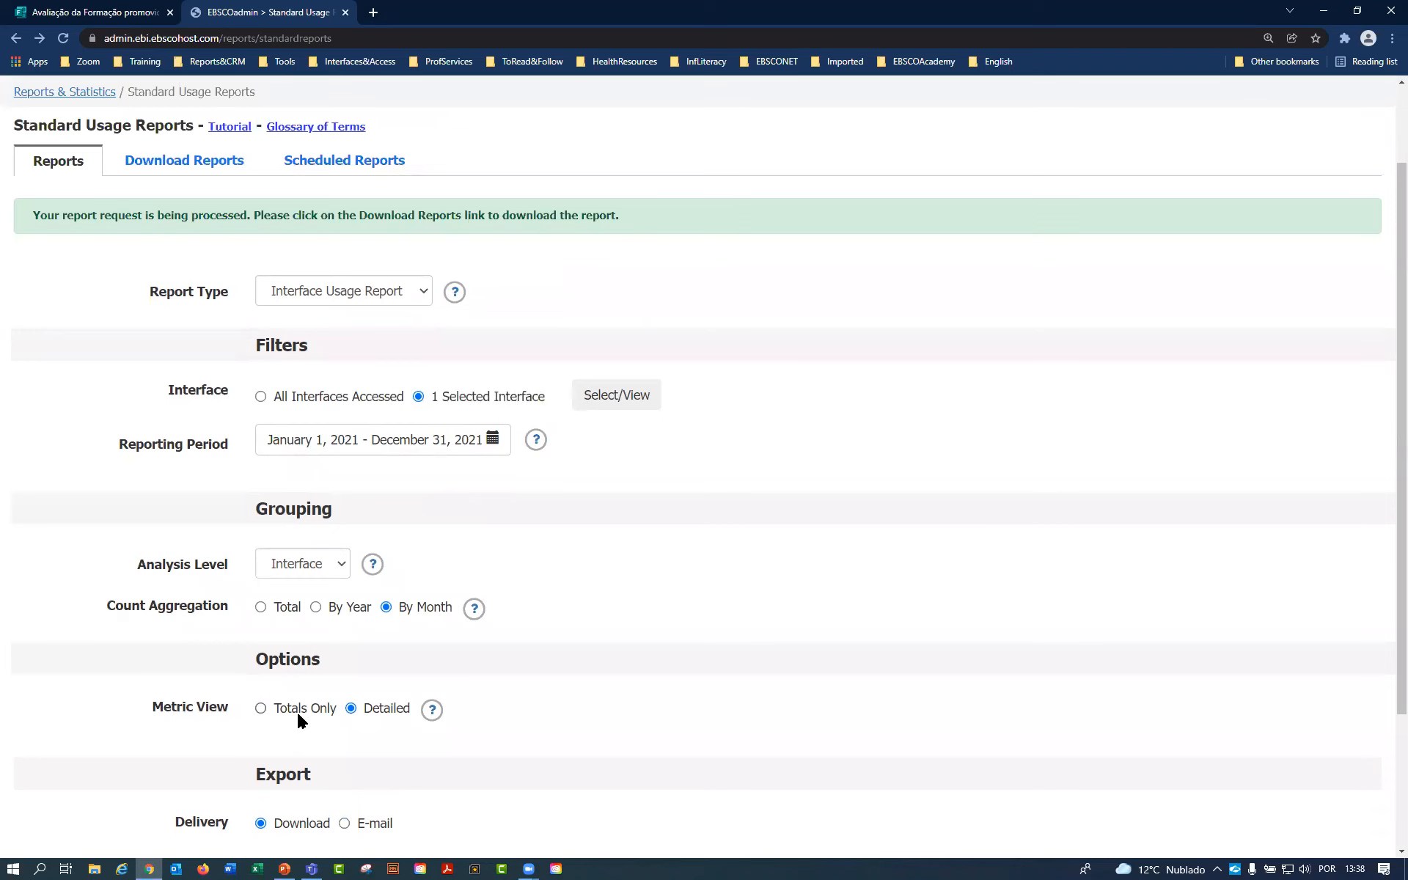
{"action": "scroll", "coordinate": [308, 601], "scroll_direction": "up", "scroll_amount": 2}
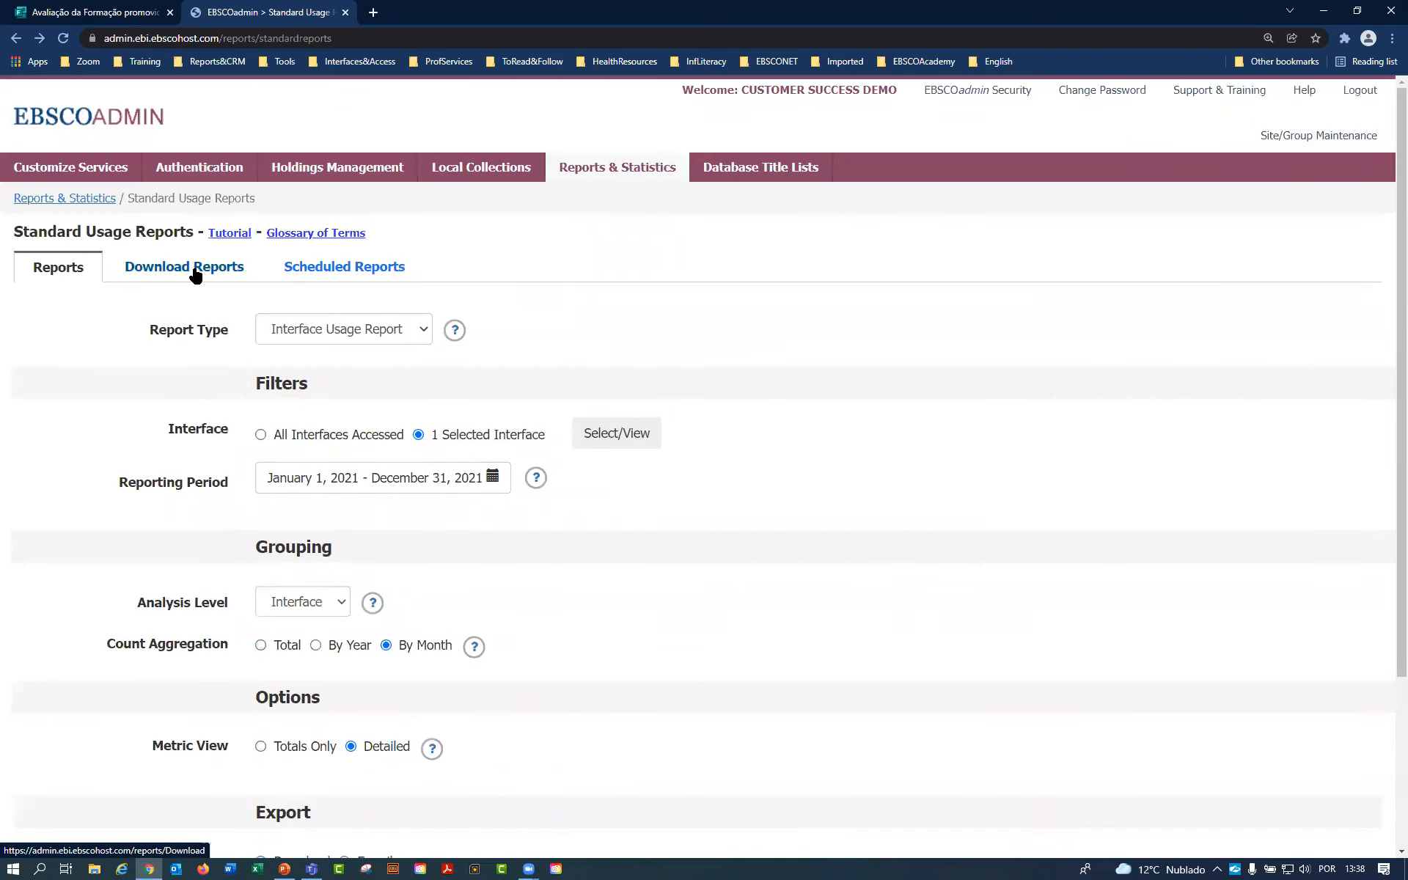
{"action": "left_click", "coordinate": [195, 271]}
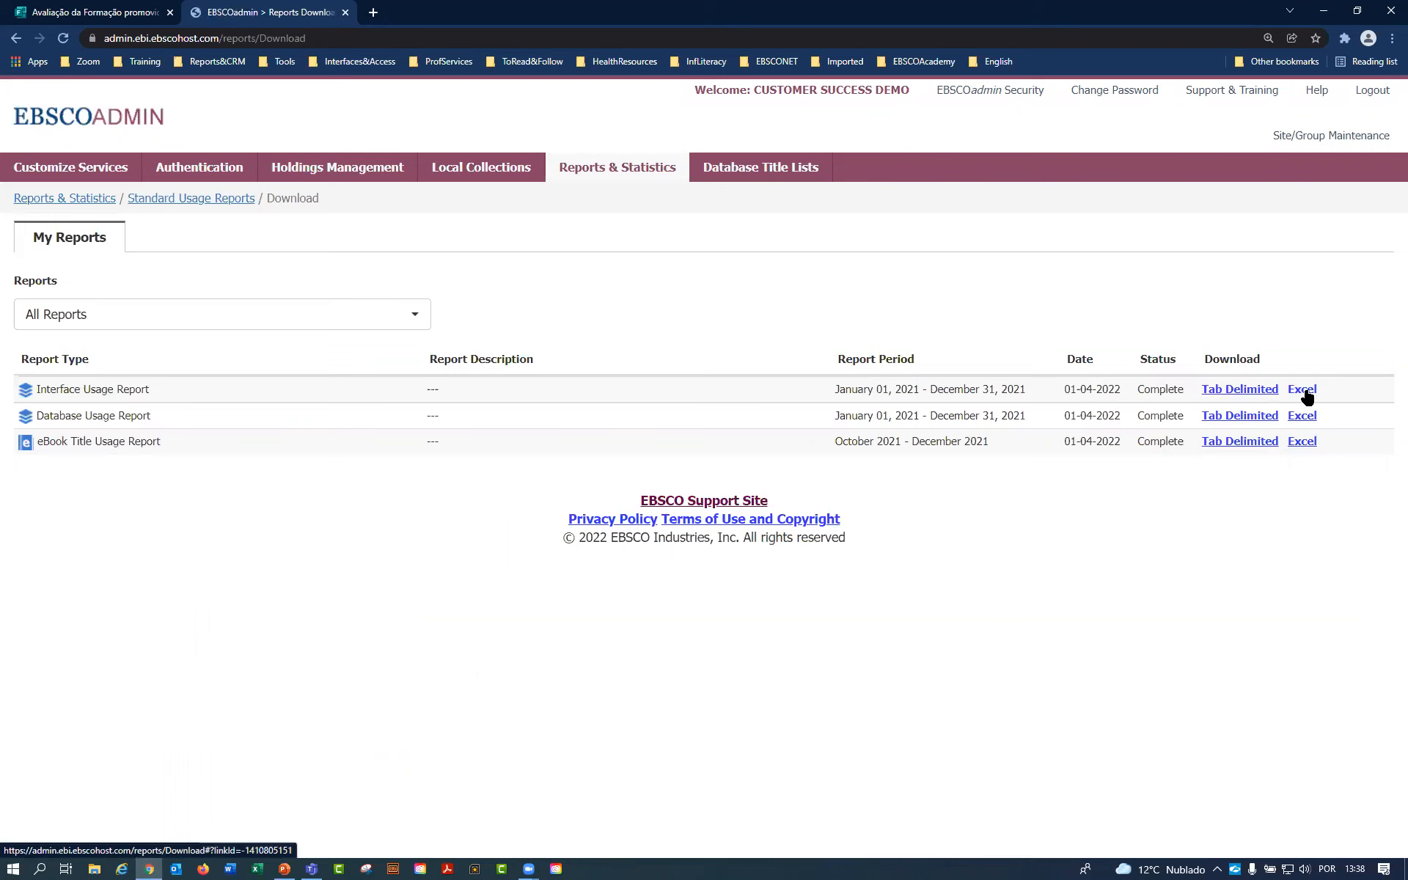
{"action": "left_click", "coordinate": [1304, 391]}
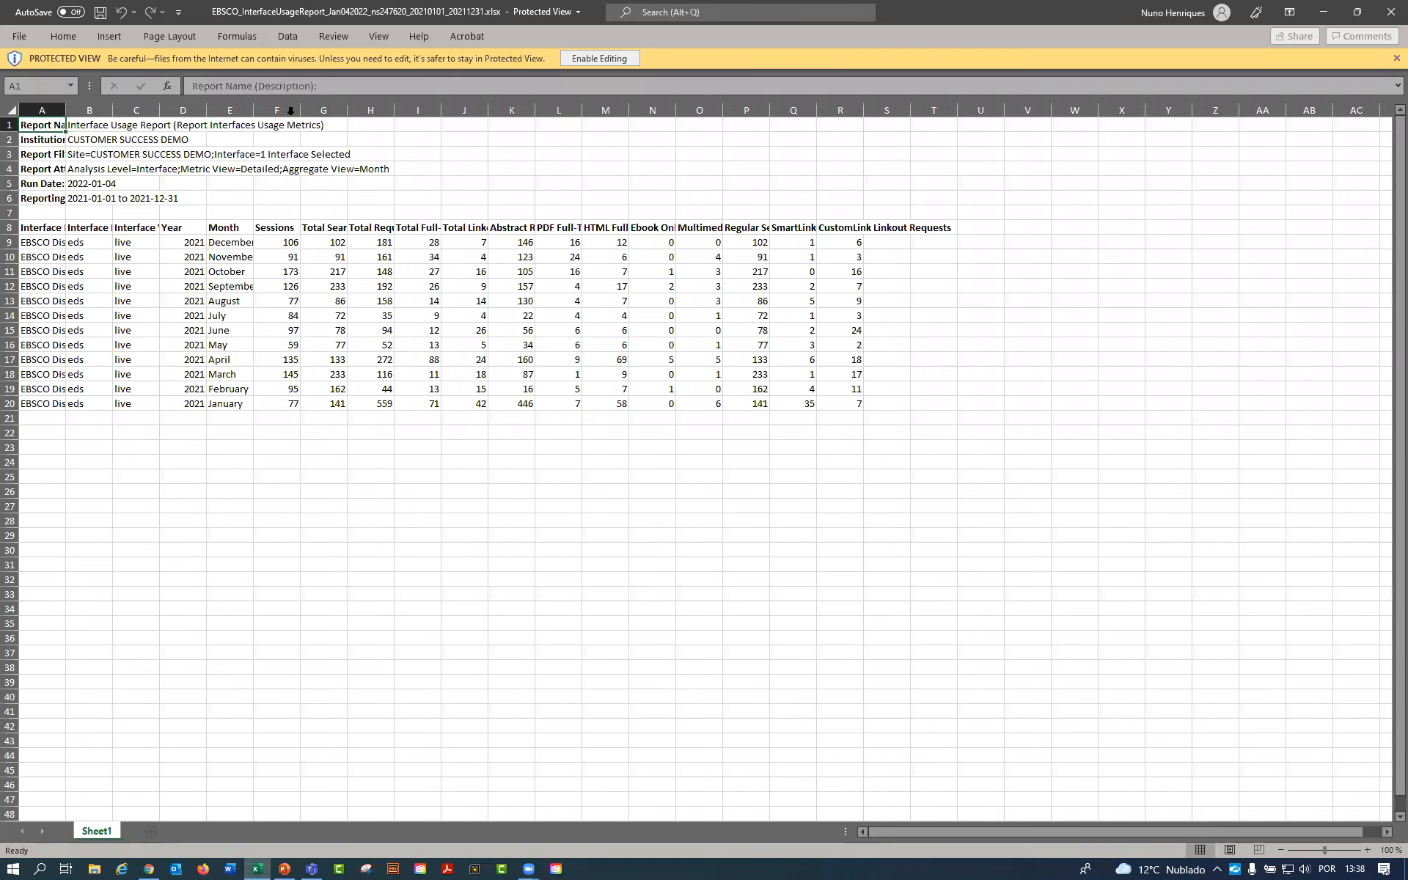
Inspect the Sessions column in the Interface Usage Report workbook and enable editing of the file.
{"action": "left_click", "coordinate": [291, 110]}
{"action": "left_click_drag", "start_coordinate": [300, 112], "coordinate": [298, 114]}
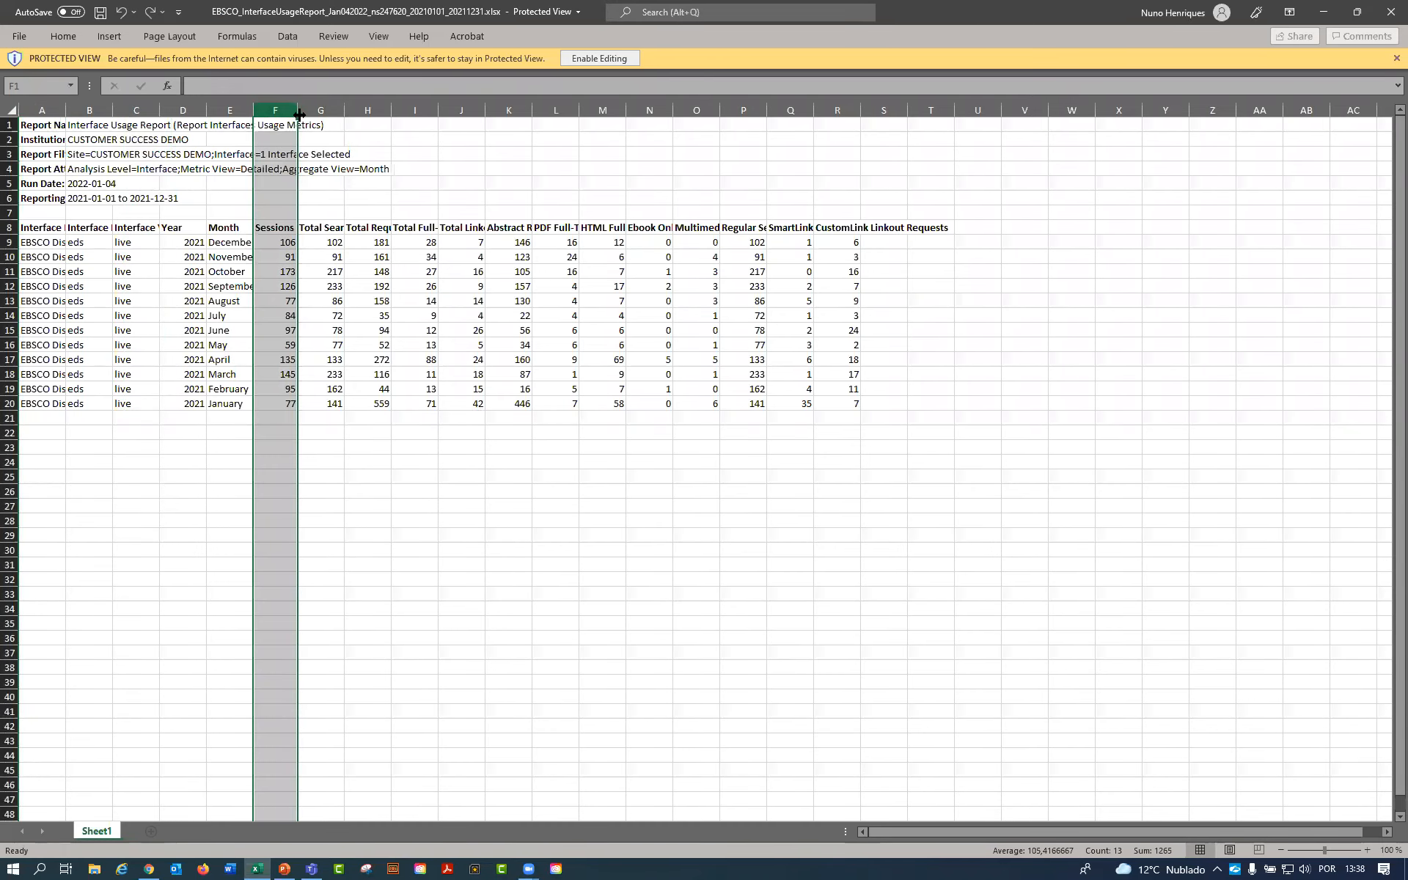
{"action": "left_click", "coordinate": [363, 291]}
{"action": "left_click", "coordinate": [277, 246]}
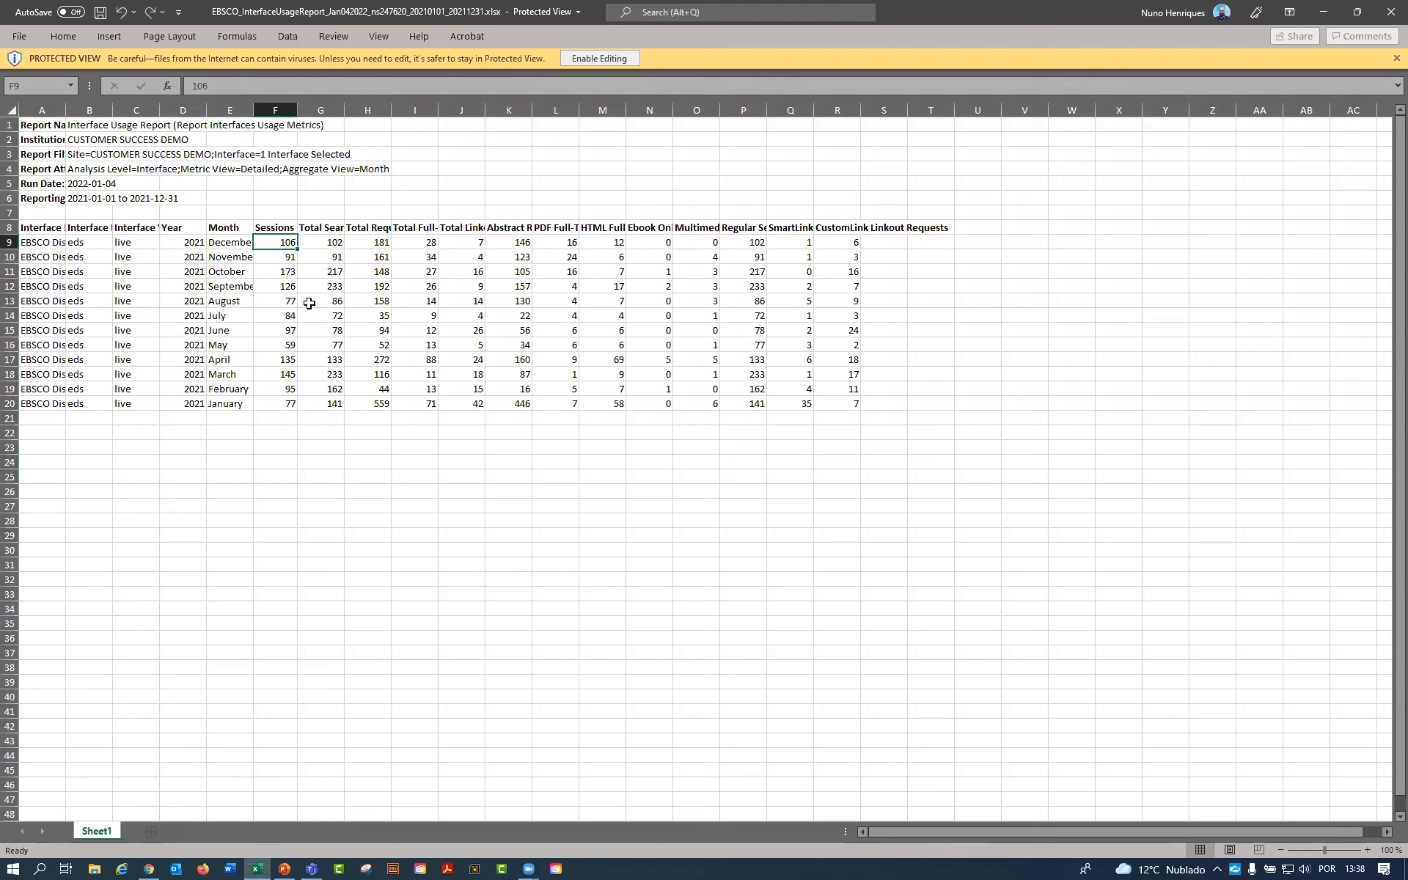
{"action": "left_click", "coordinate": [281, 275]}
{"action": "left_click", "coordinate": [286, 243]}
{"action": "left_click", "coordinate": [605, 58]}
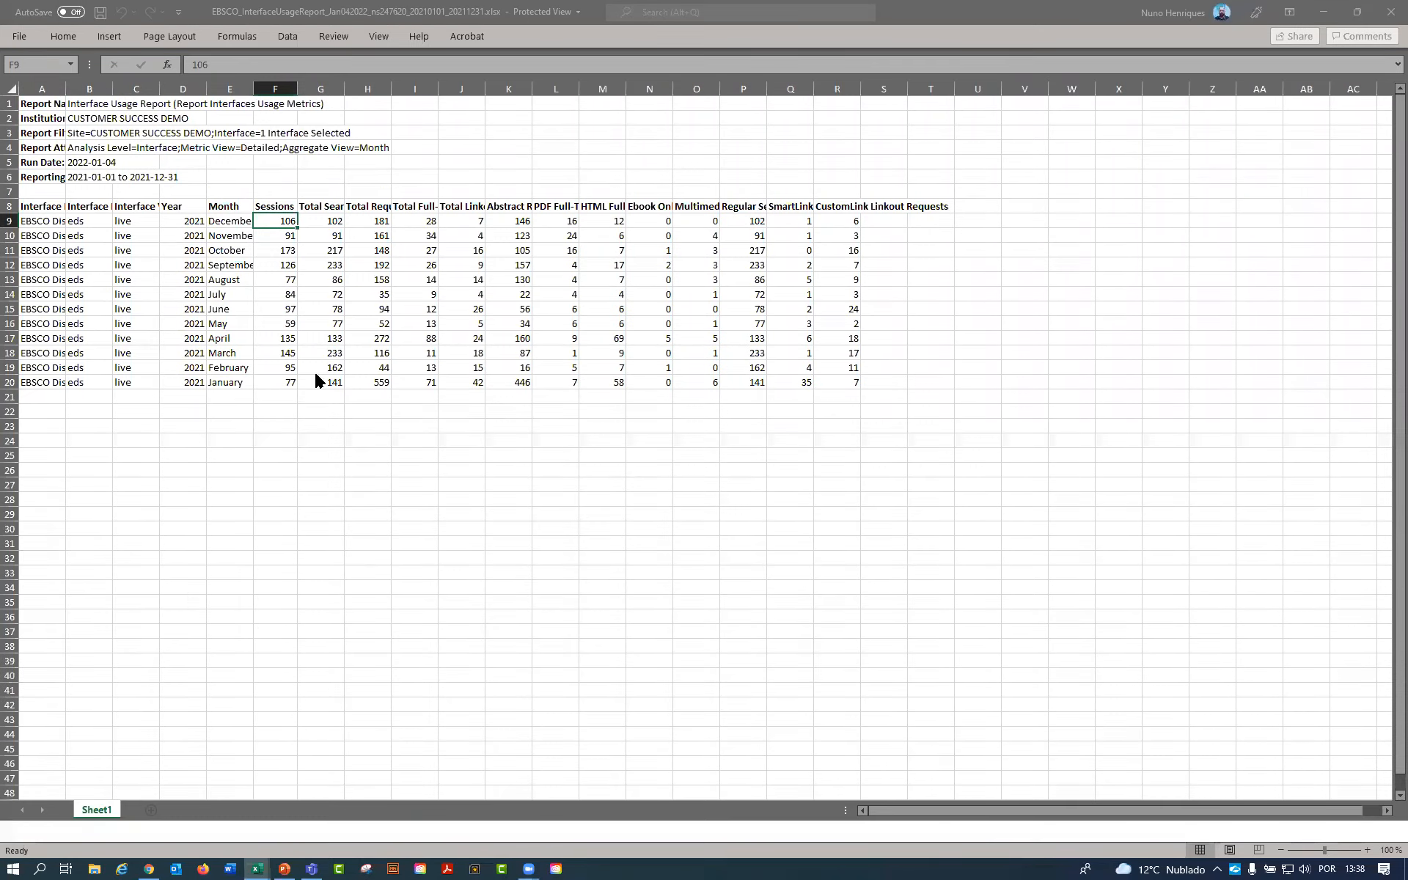
{"action": "left_click", "coordinate": [293, 335]}
{"action": "left_click", "coordinate": [291, 305]}
{"action": "left_click", "coordinate": [311, 321]}
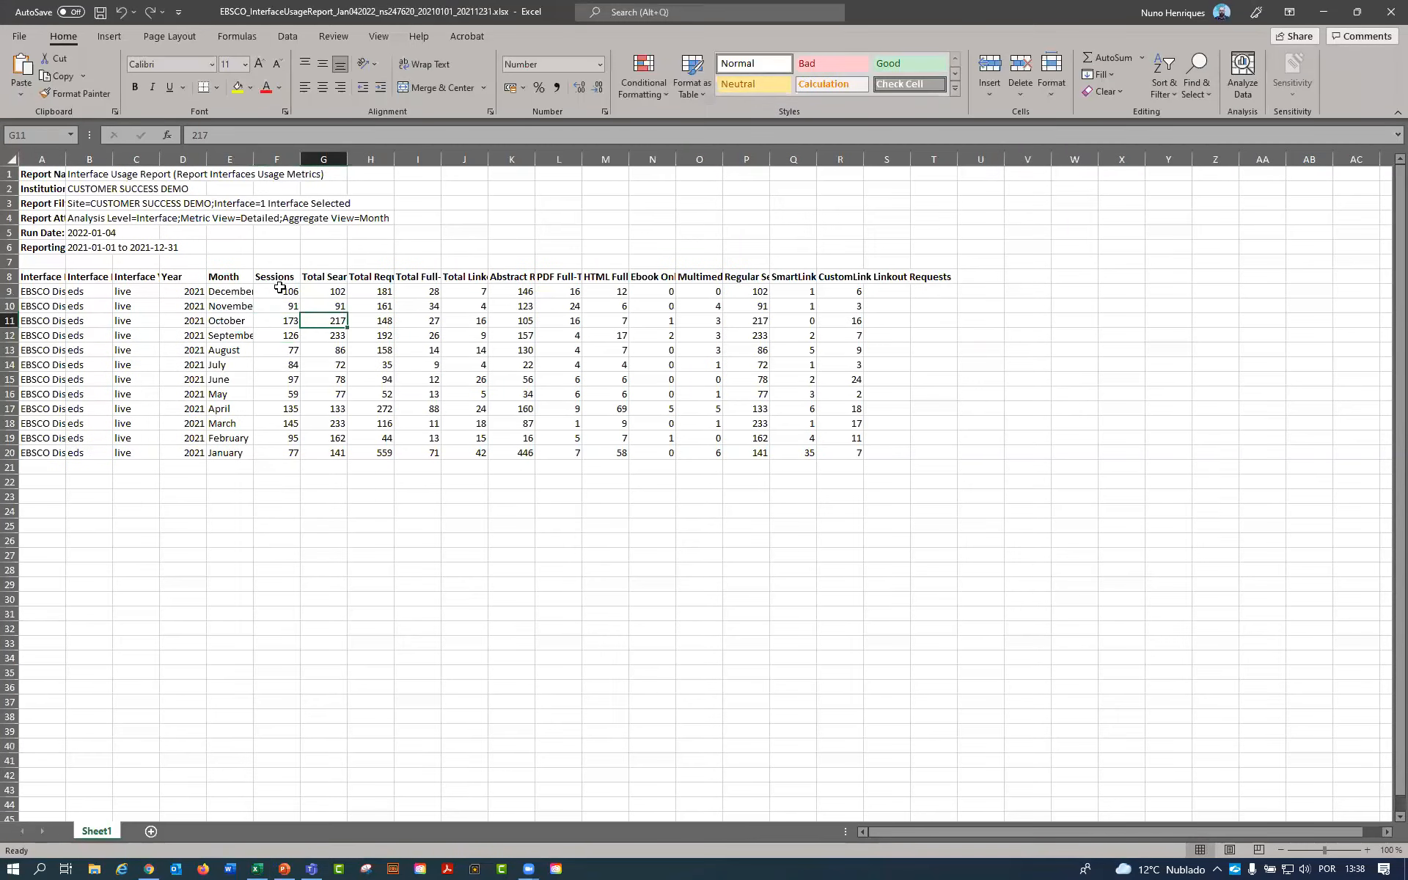
Total the monthly Sessions values in F9:F20 with AutoSum in cell F21.
{"action": "left_click", "coordinate": [281, 289]}
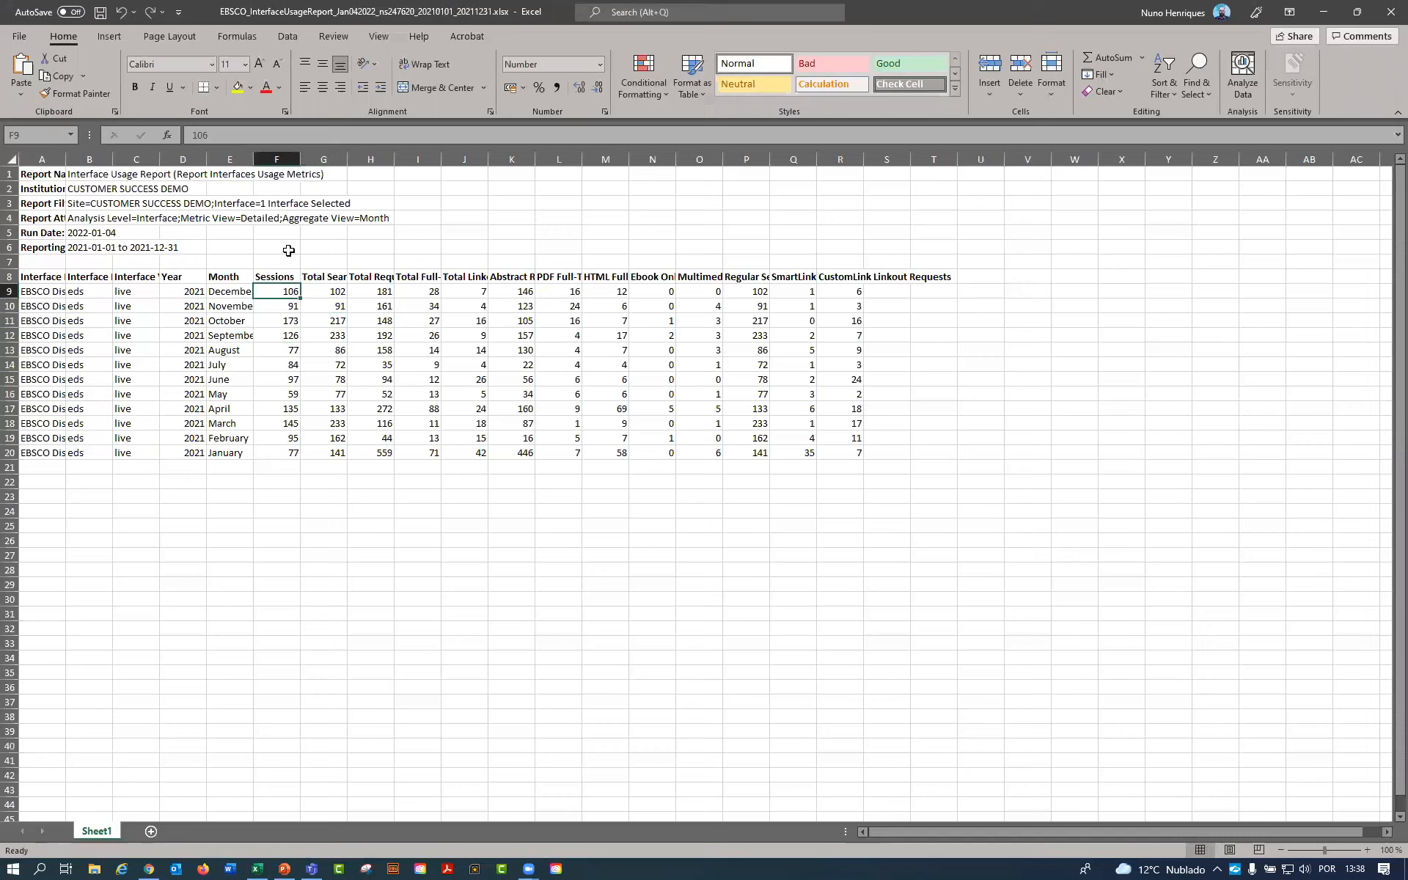
{"action": "key", "text": "shift+Down"}
{"action": "key", "text": "shift+Down"}
{"action": "key", "text": "shift+Down"}
{"action": "key", "text": "shift+Down"}
{"action": "key", "text": "shift+Down"}
{"action": "key", "text": "shift+Down"}
{"action": "key", "text": "shift+Down"}
{"action": "key", "text": "shift+Down"}
{"action": "key", "text": "shift+Down"}
{"action": "key", "text": "shift+Down"}
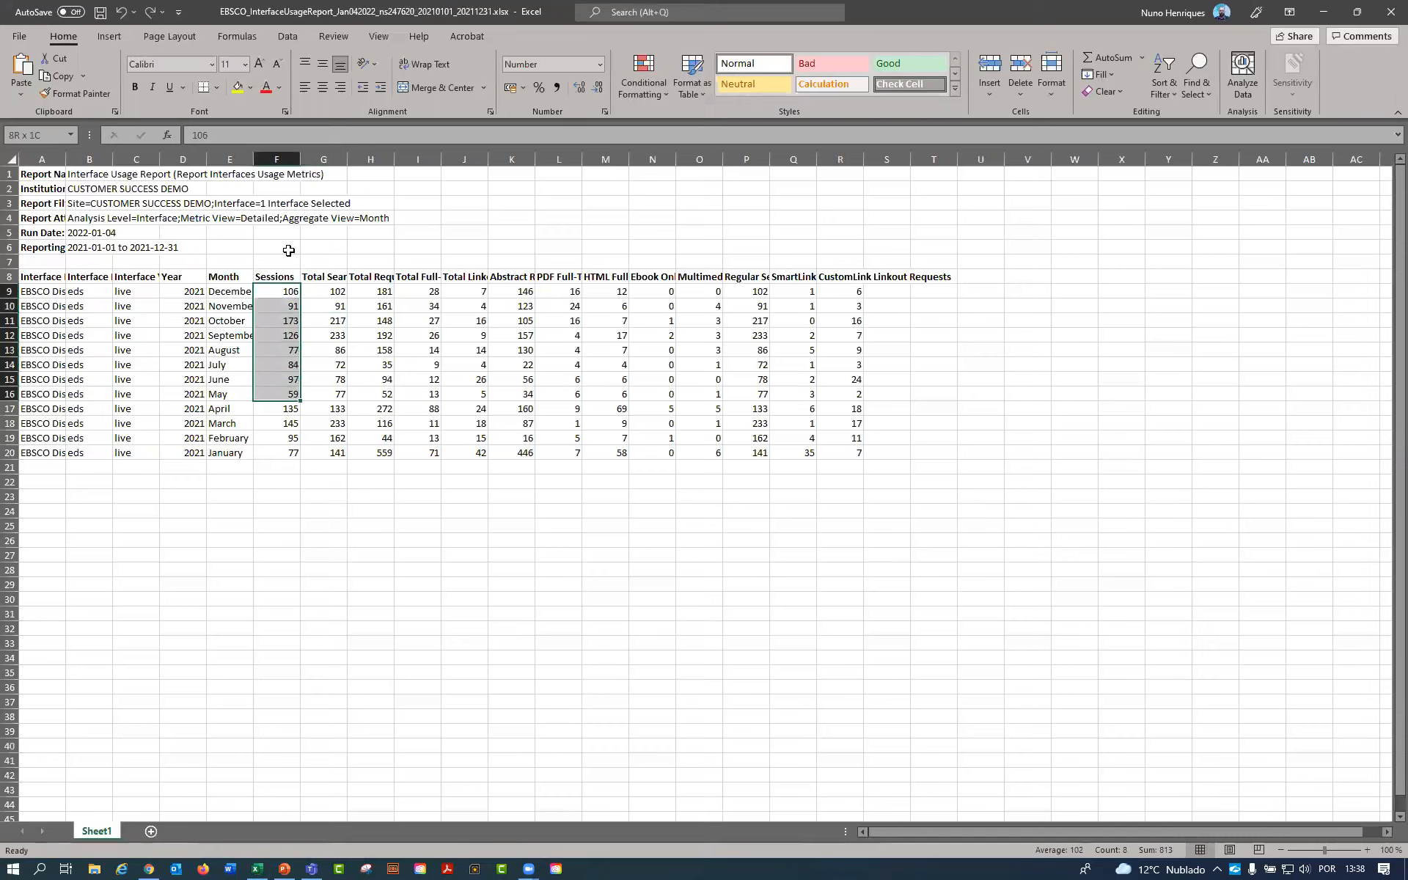
{"action": "key", "text": "shift+Down"}
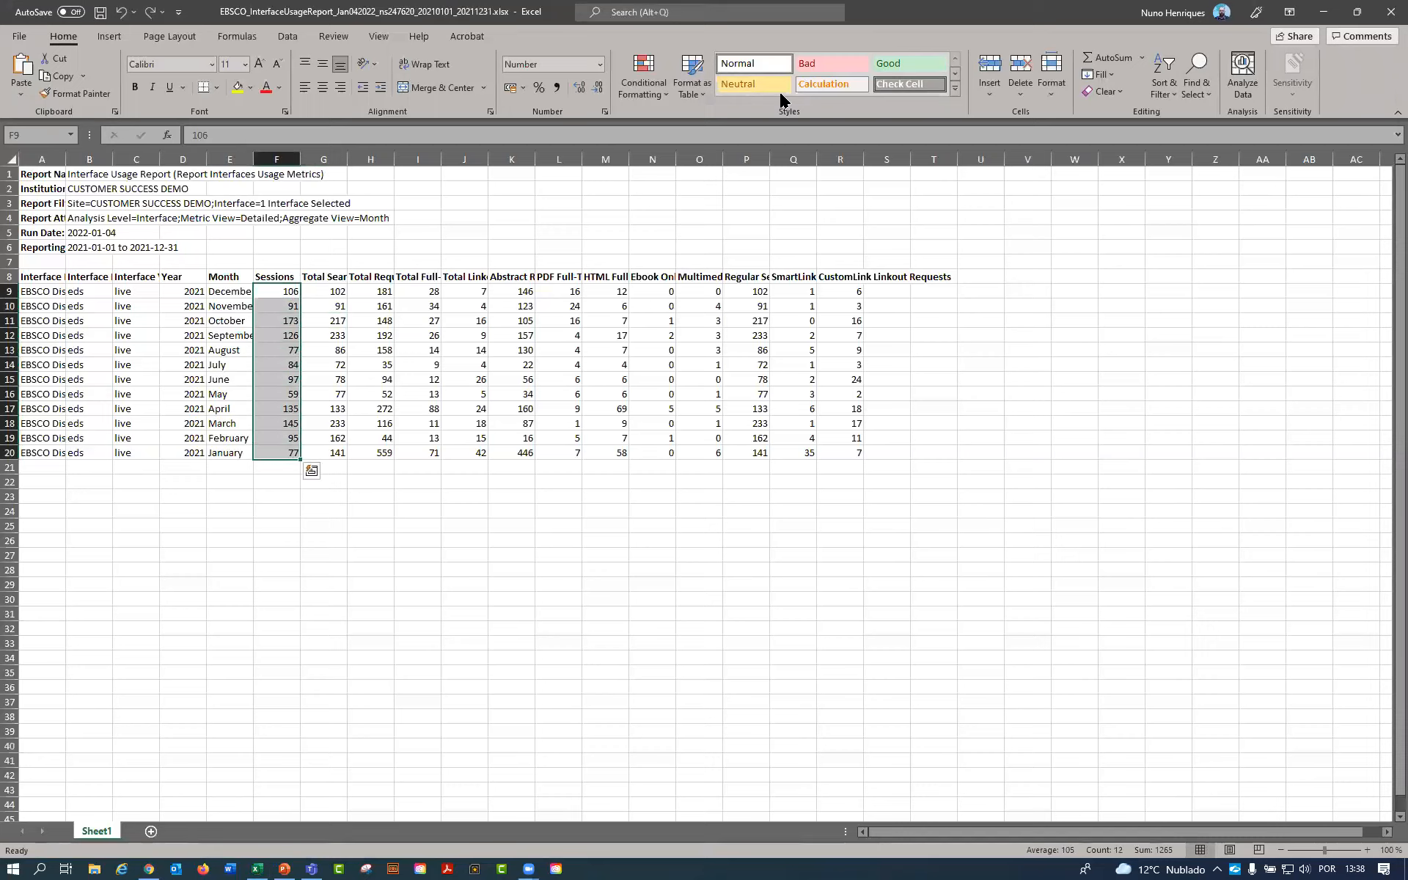
{"action": "left_click", "coordinate": [1106, 57]}
{"action": "left_click", "coordinate": [284, 470]}
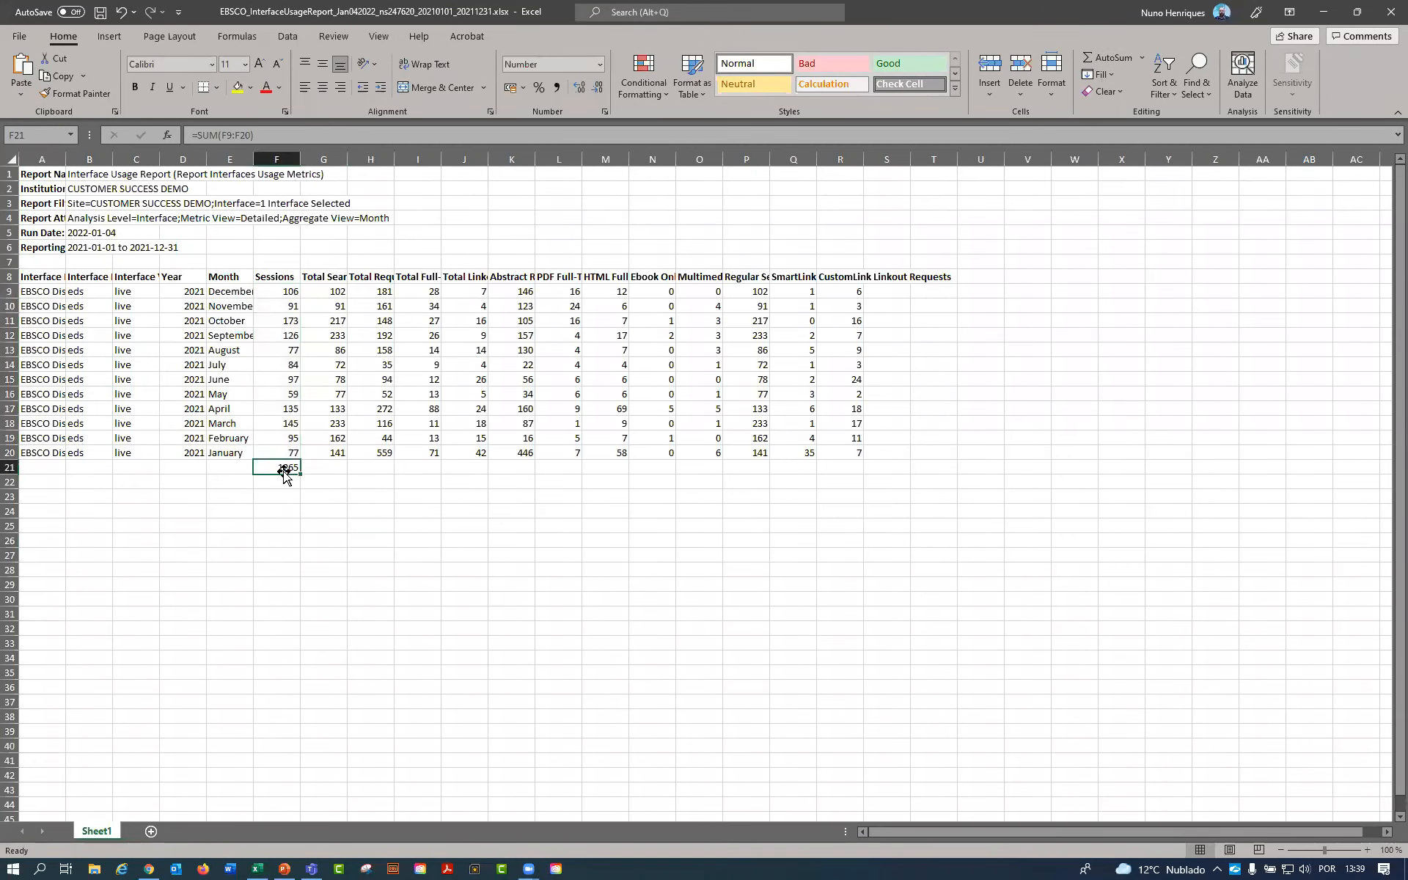
Switch to EBSCOadmin in Chrome, return to the Standard Usage Reports form and set the count aggregation to By Year.
{"action": "left_click", "coordinate": [149, 869]}
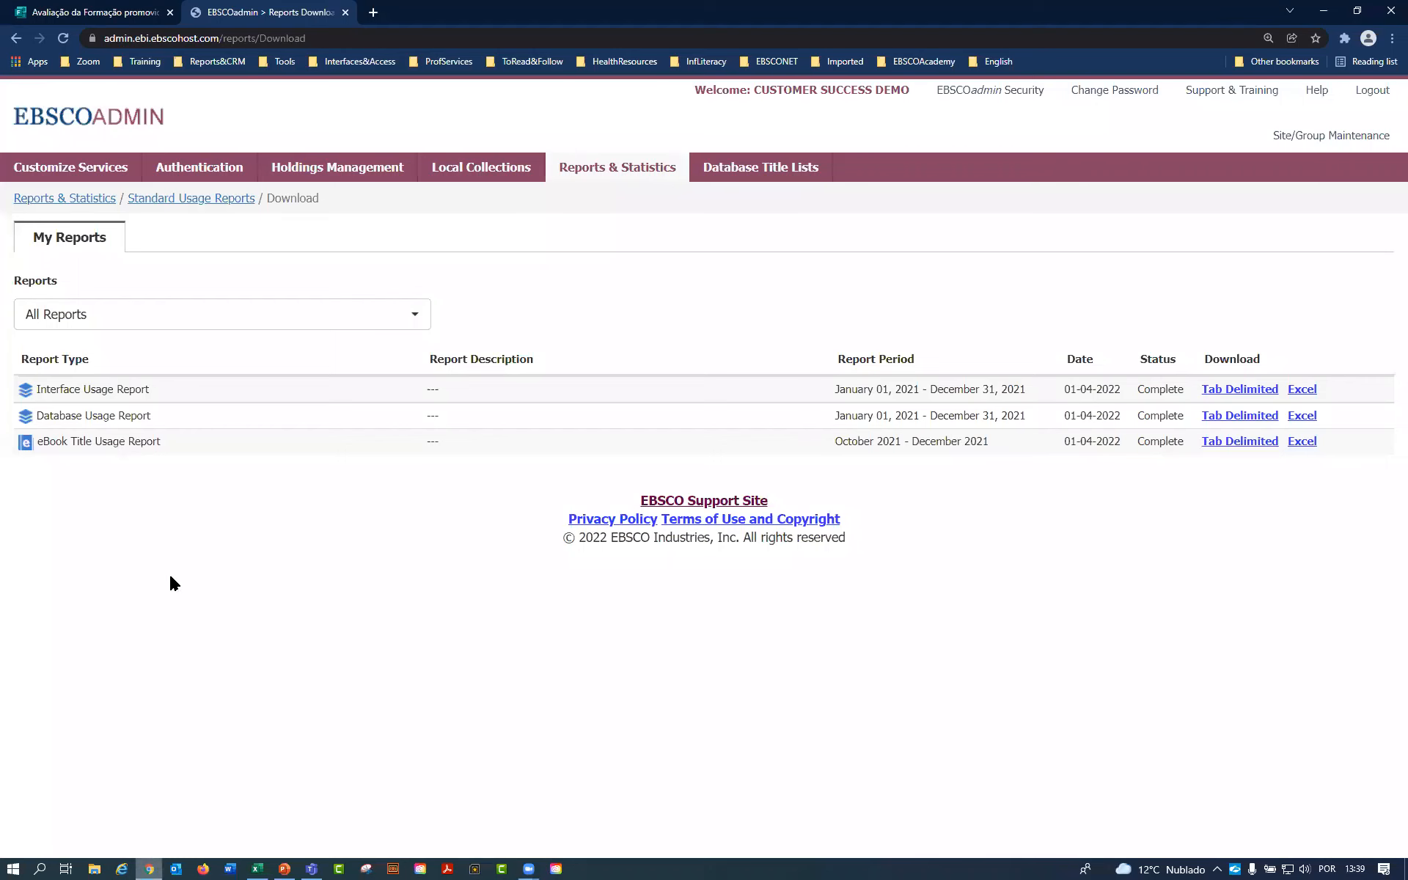
{"action": "left_click", "coordinate": [13, 39]}
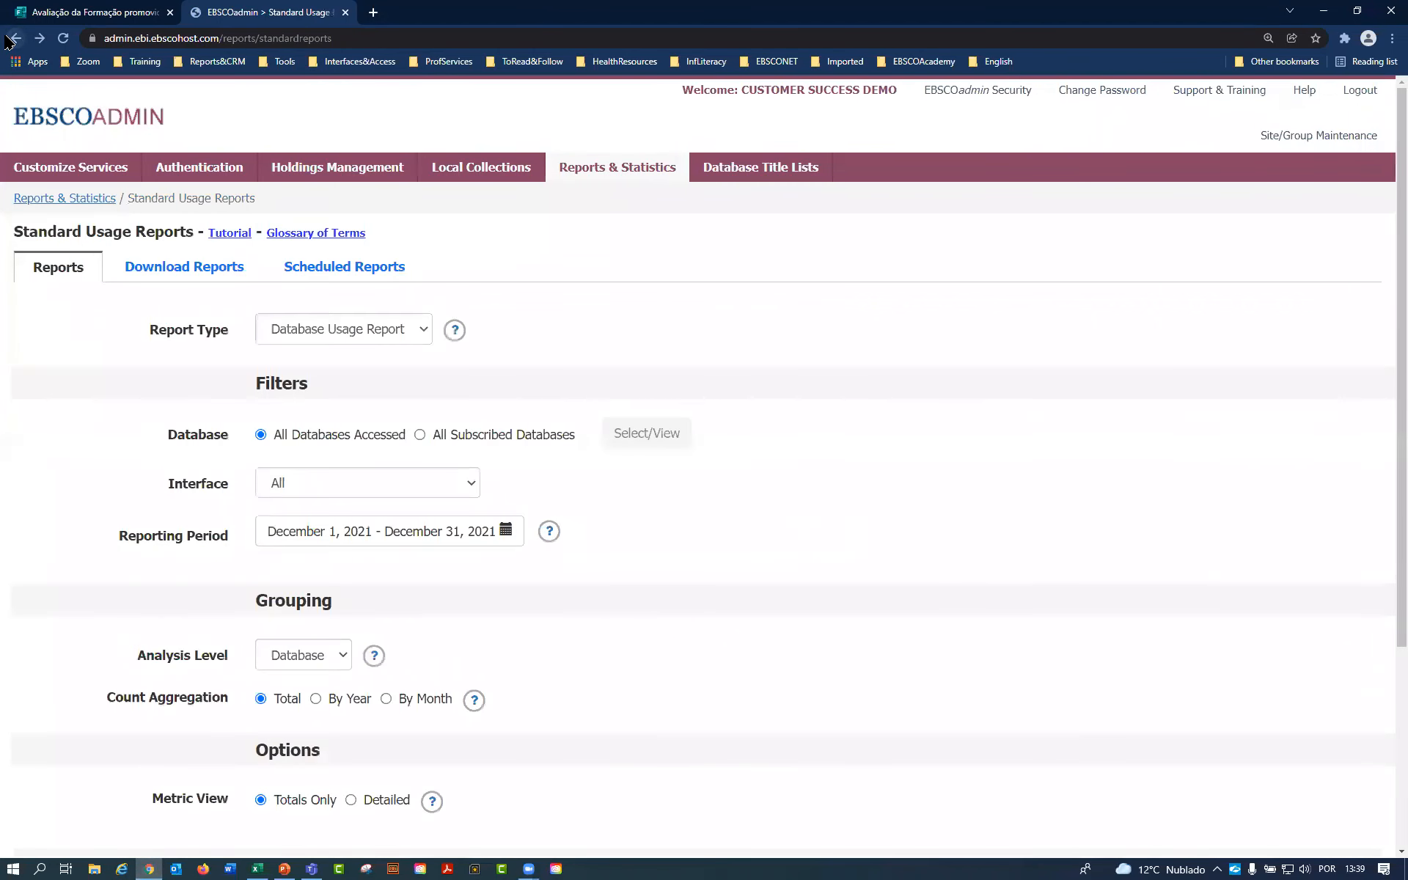
{"action": "scroll", "coordinate": [415, 463], "scroll_direction": "down", "scroll_amount": 4}
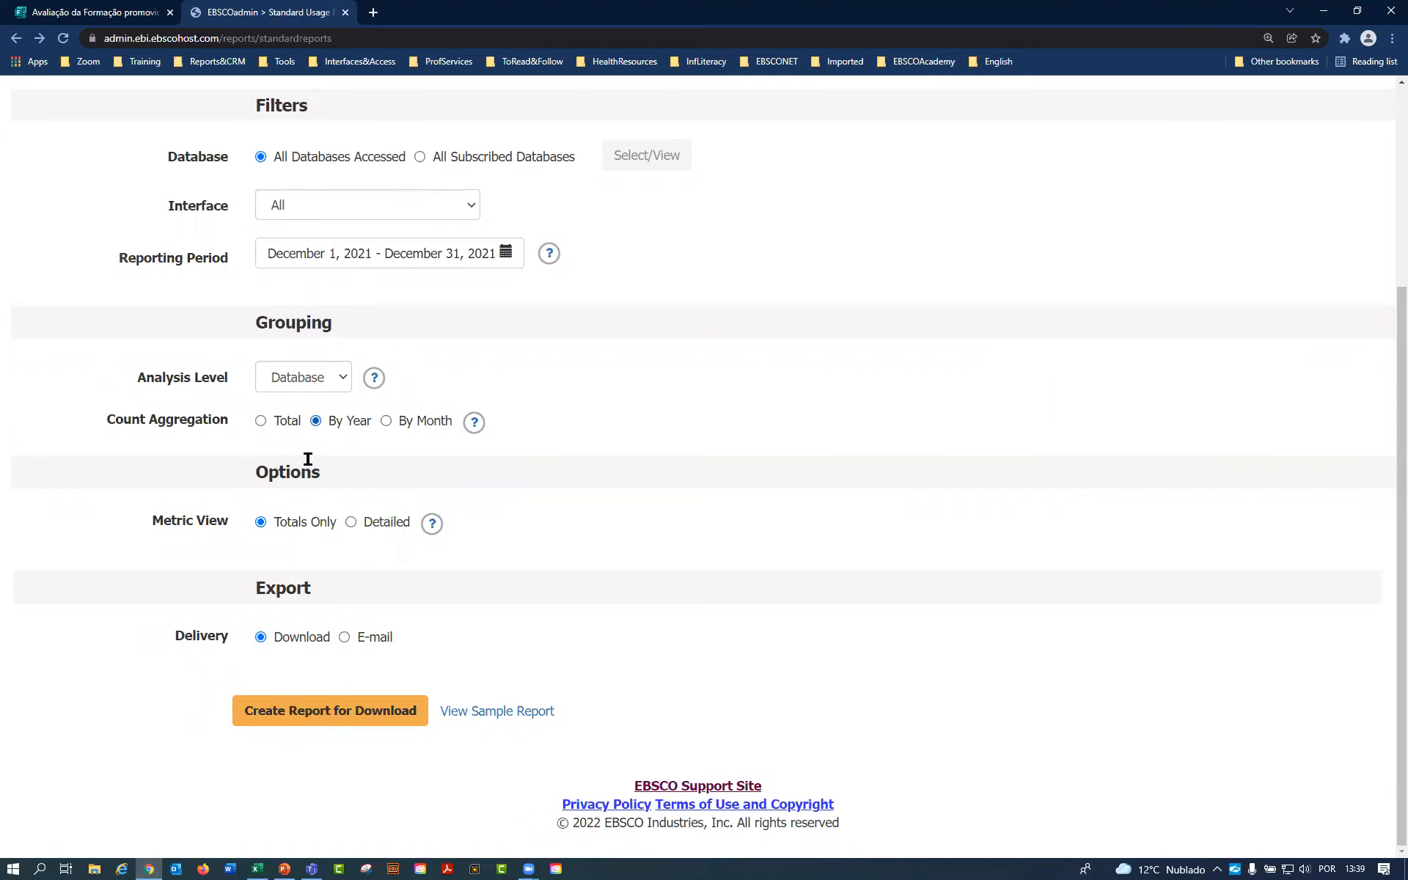
{"action": "scroll", "coordinate": [345, 488], "scroll_direction": "up", "scroll_amount": 4}
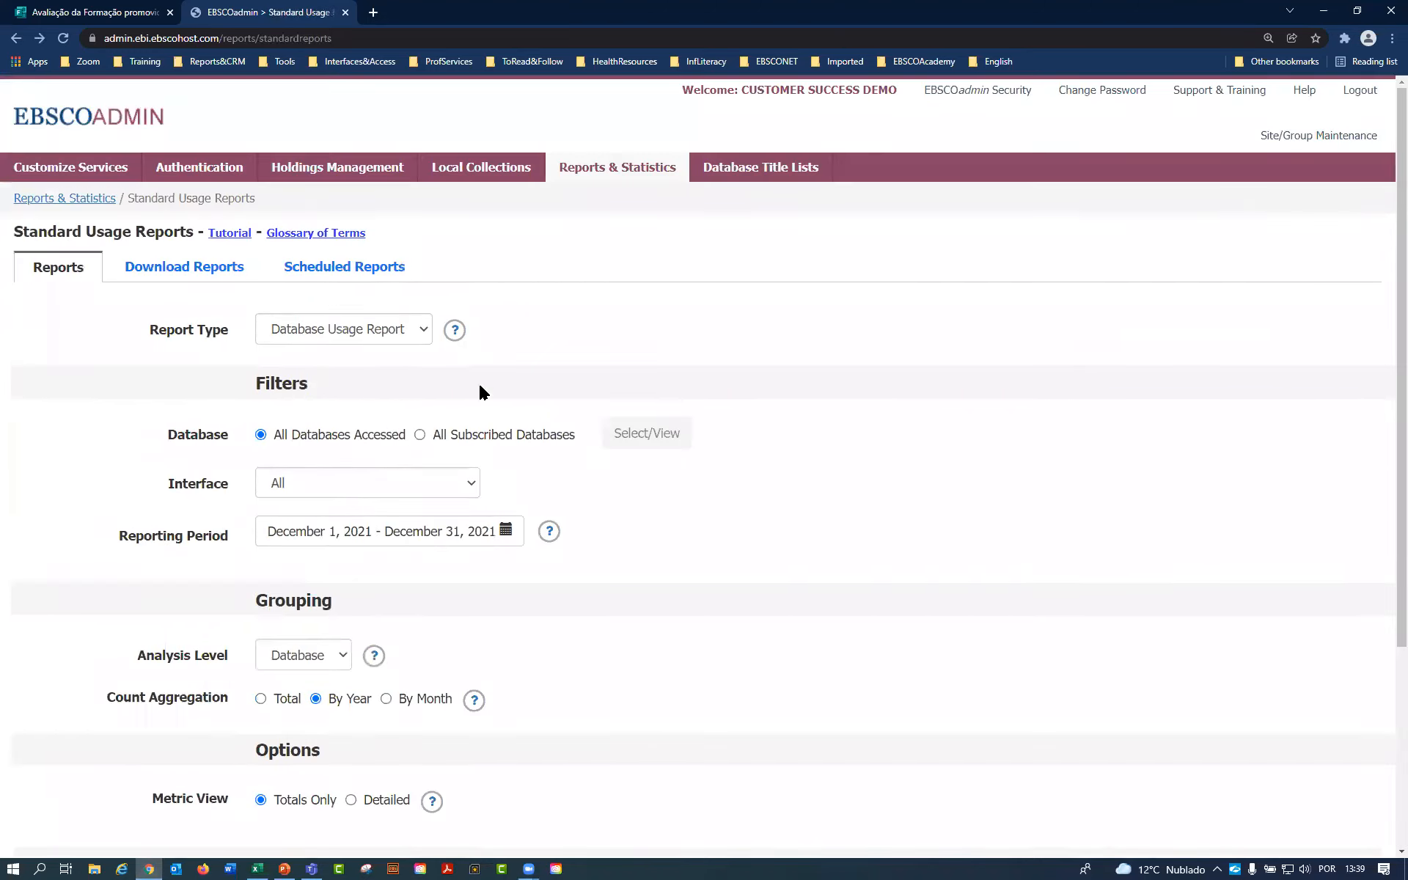
{"action": "left_click", "coordinate": [420, 435]}
{"action": "left_click", "coordinate": [648, 437]}
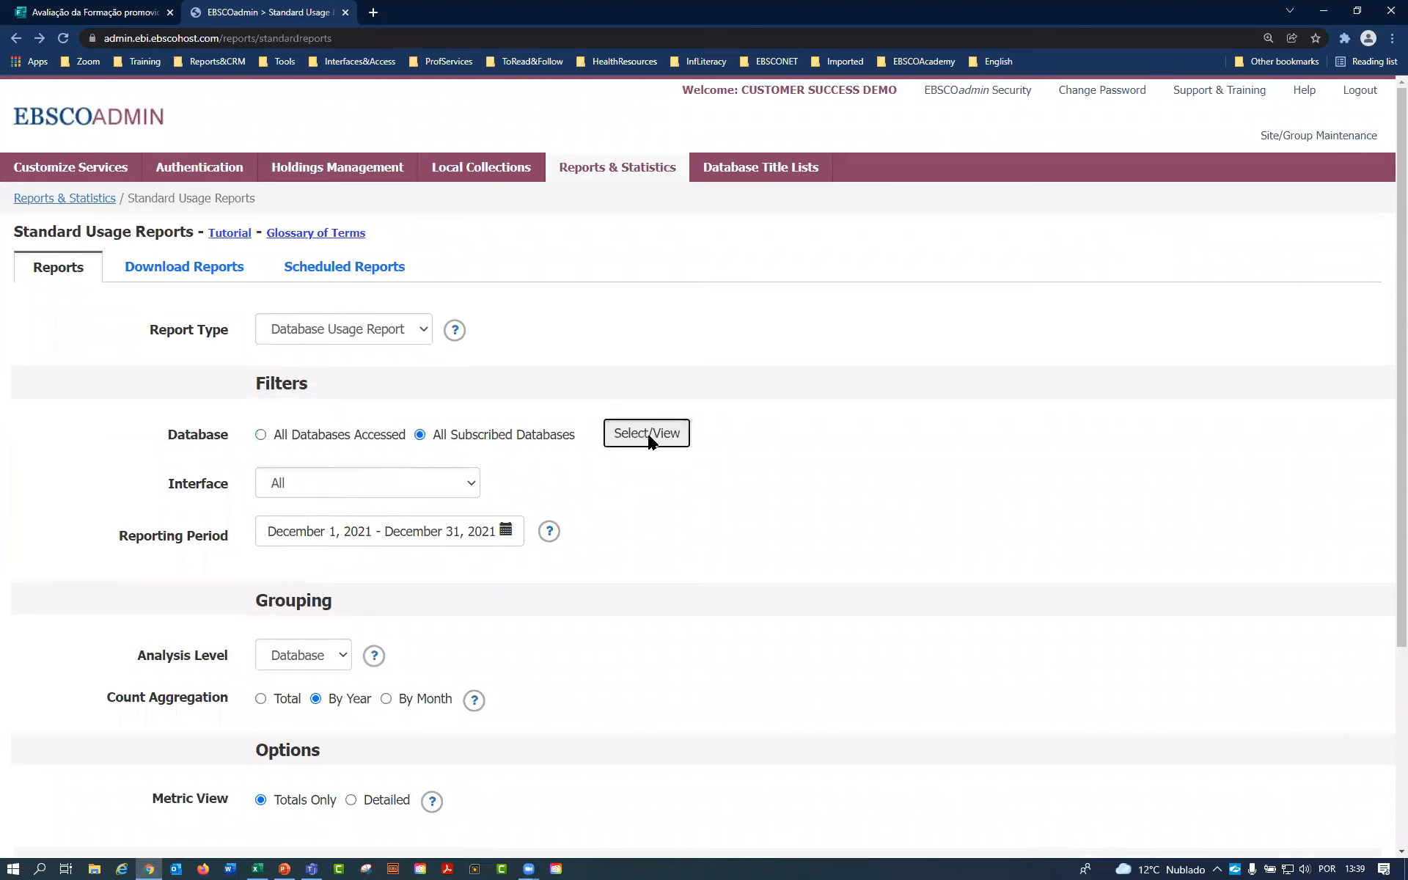
{"action": "left_click", "coordinate": [1053, 187]}
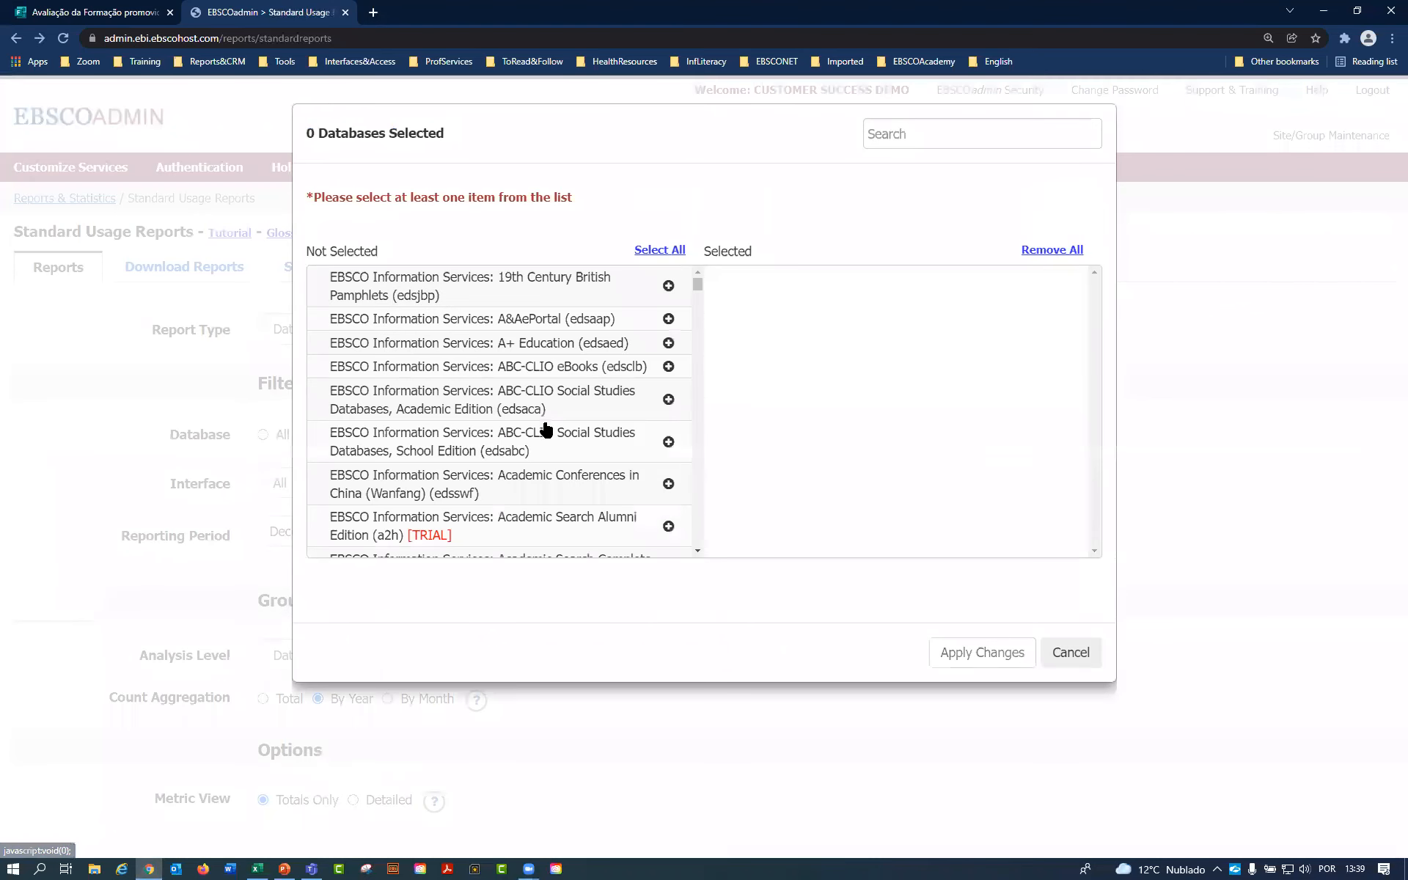
{"action": "scroll", "coordinate": [534, 484], "scroll_direction": "down", "scroll_amount": 1}
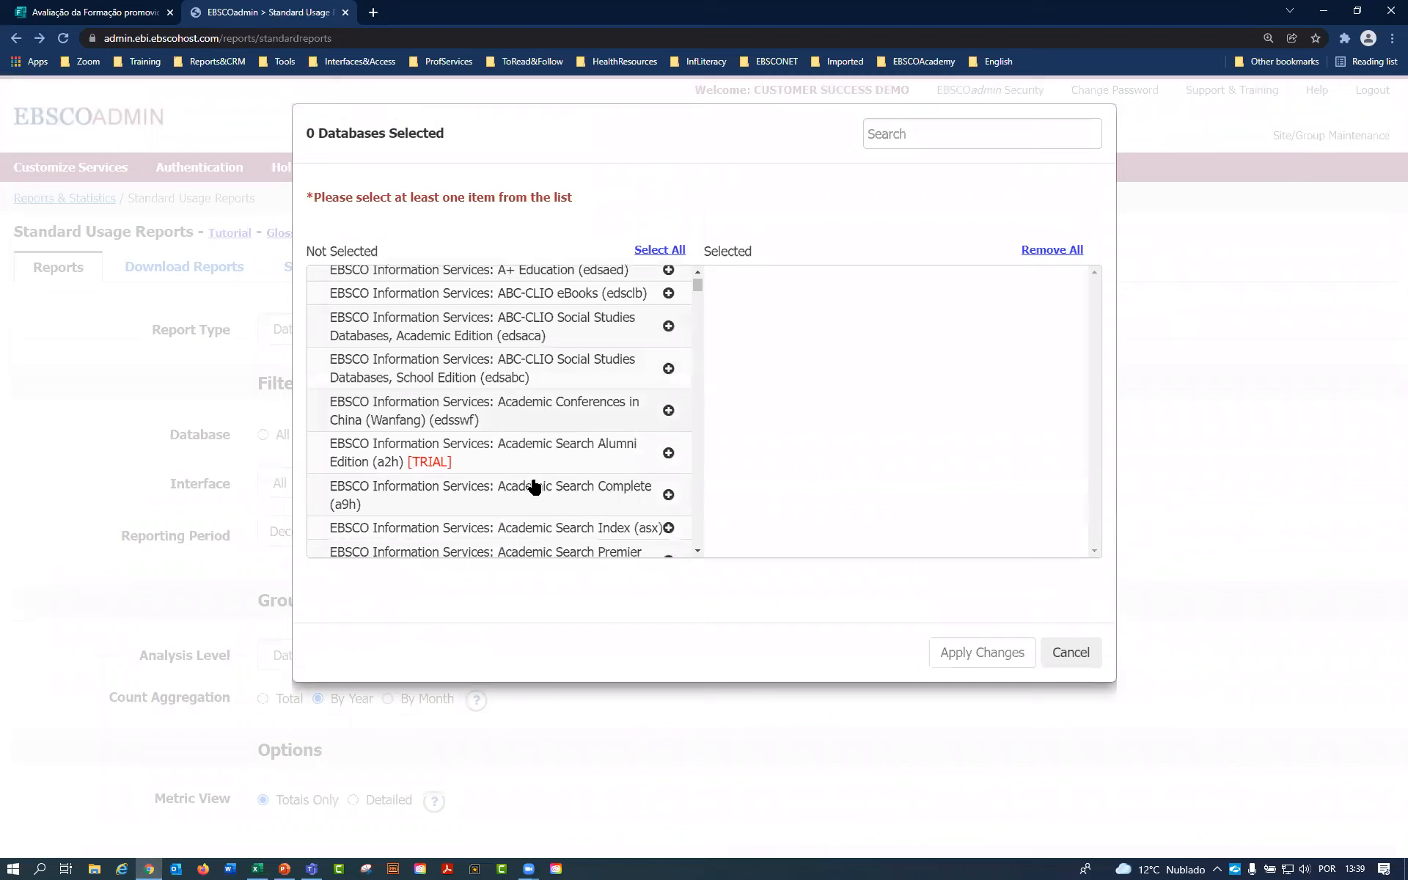
{"action": "scroll", "coordinate": [613, 317], "scroll_direction": "up", "scroll_amount": 1}
{"action": "left_click", "coordinate": [904, 136]}
{"action": "type", "text": "disc"}
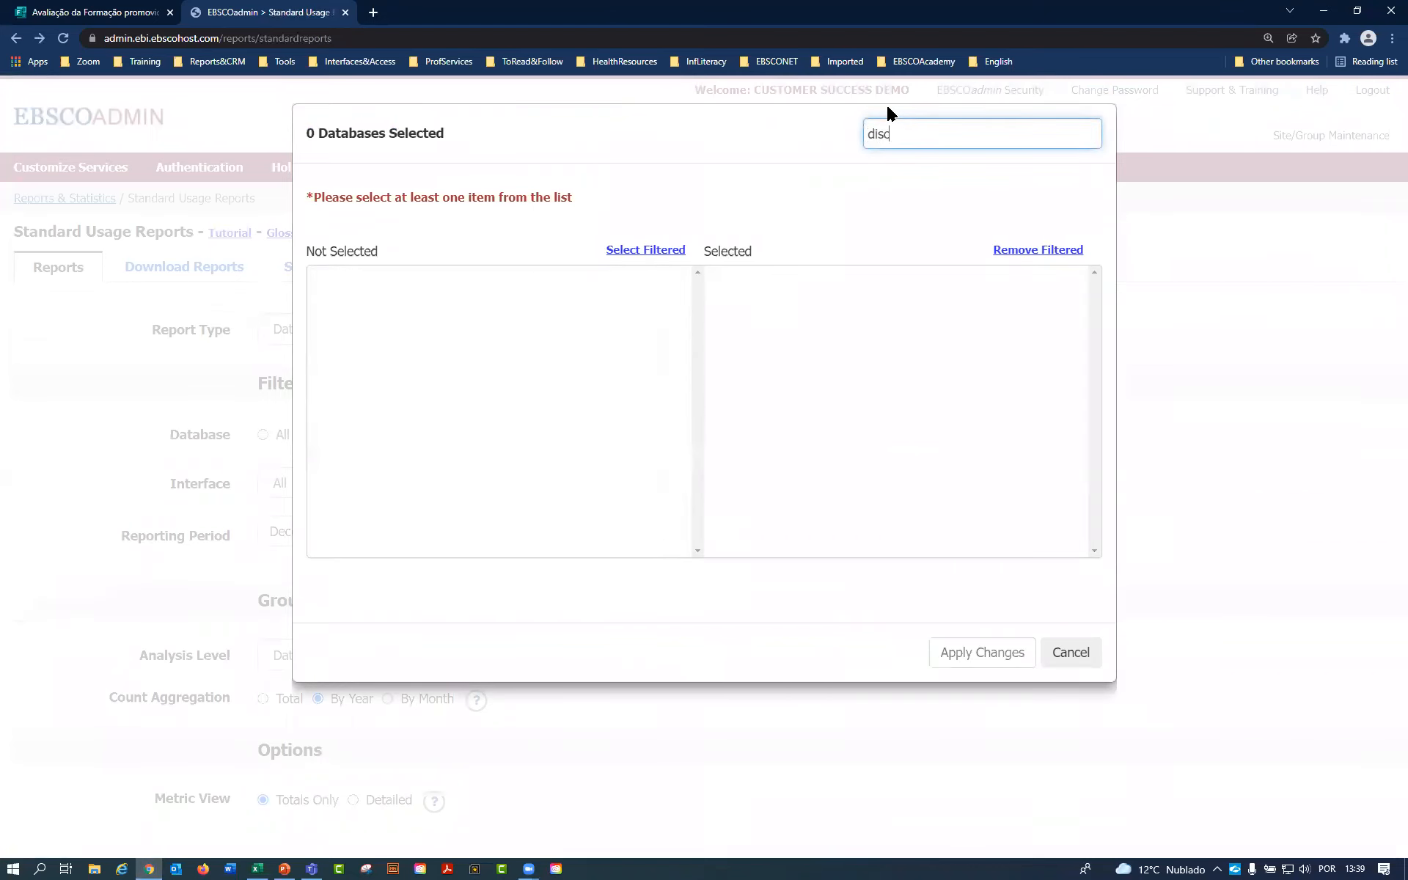
{"action": "left_click", "coordinate": [887, 108]}
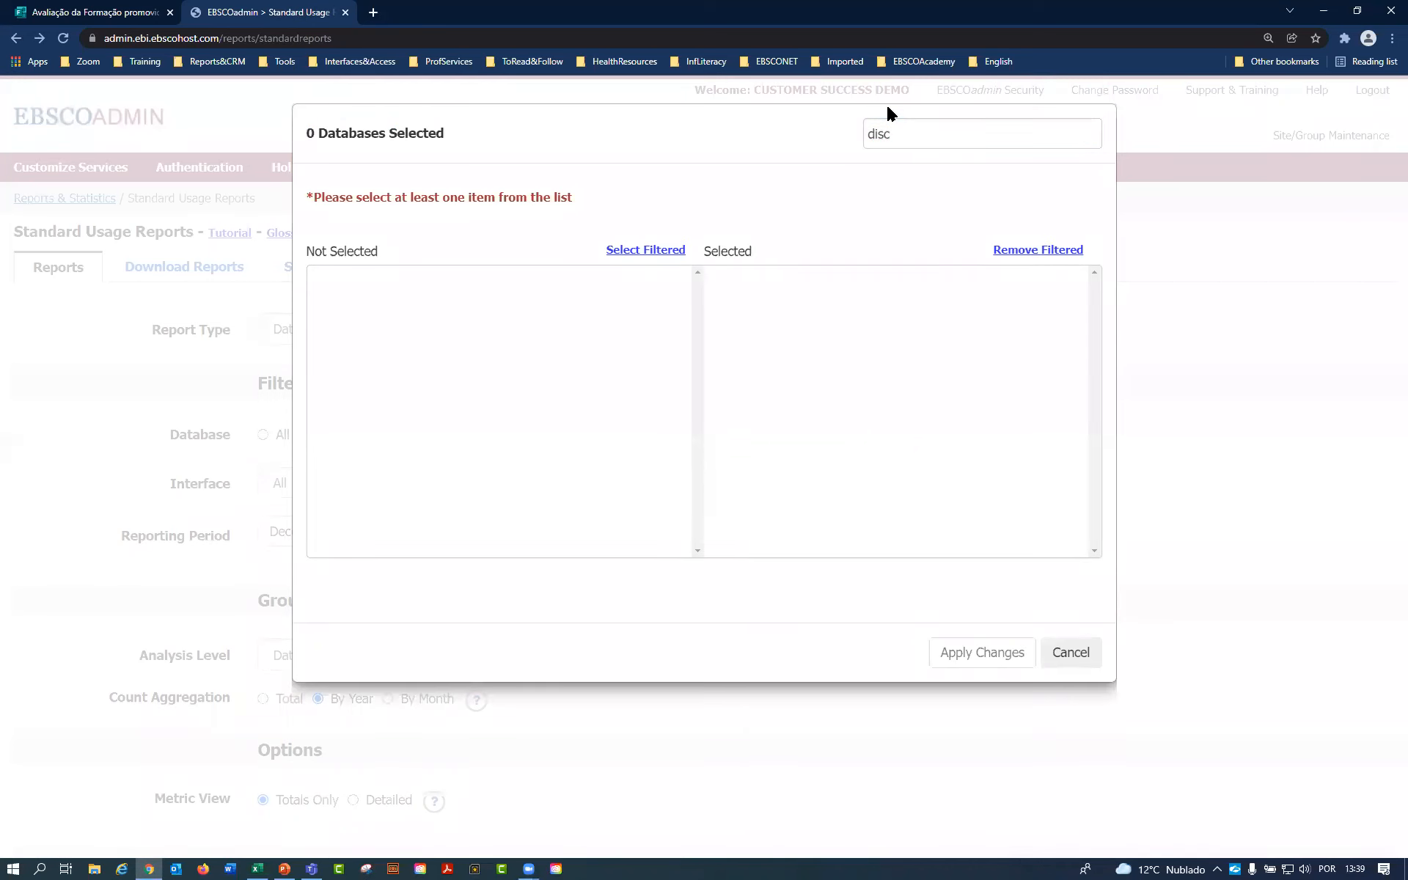
{"action": "left_click", "coordinate": [1071, 652]}
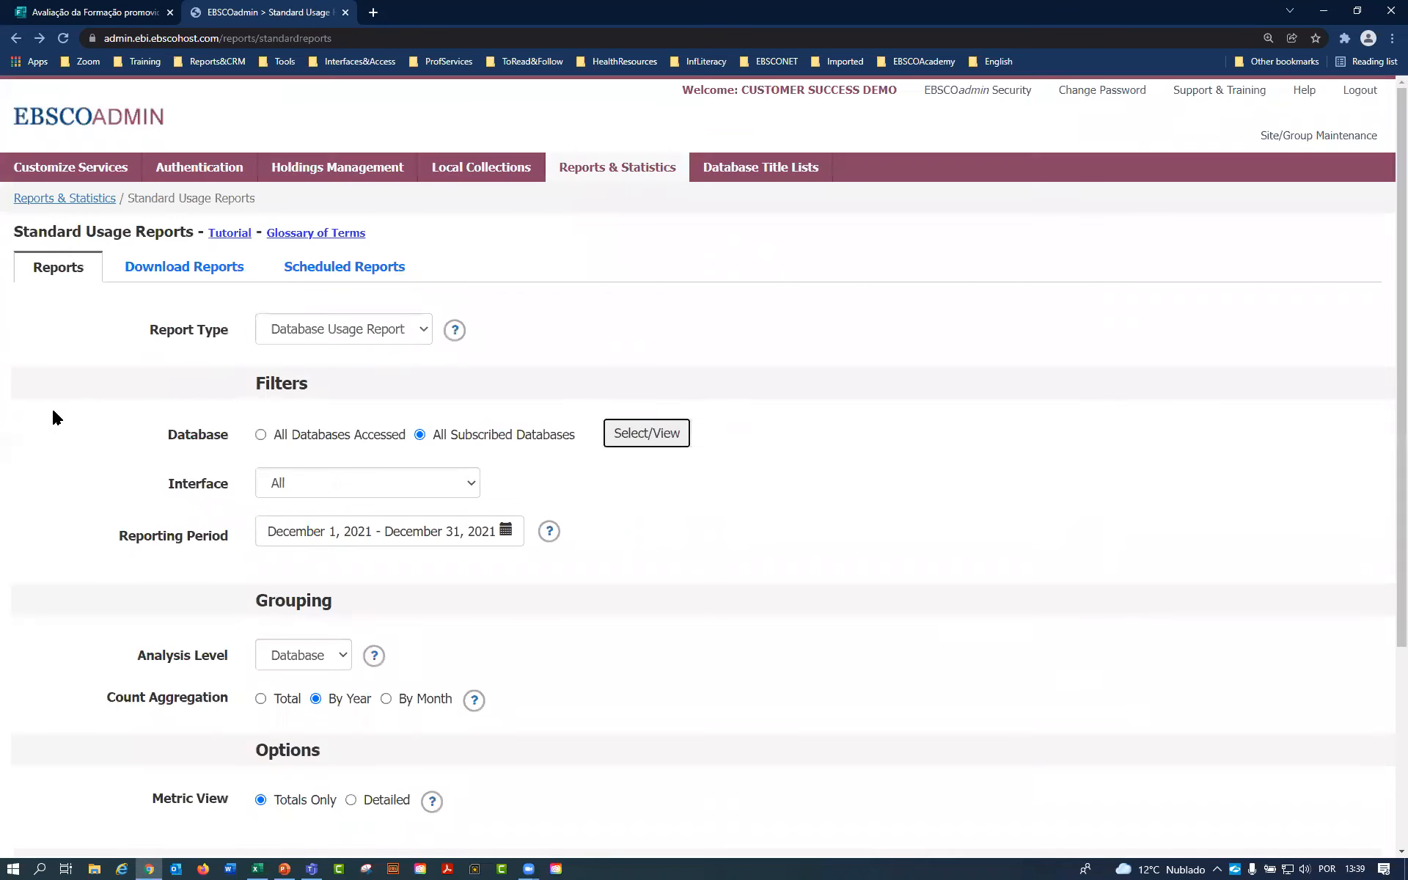
Change the report type to Interface Usage Report and limit the interface filter to EBSCO Discovery Service (eds/live).
{"action": "left_click", "coordinate": [306, 337]}
{"action": "left_click", "coordinate": [312, 369]}
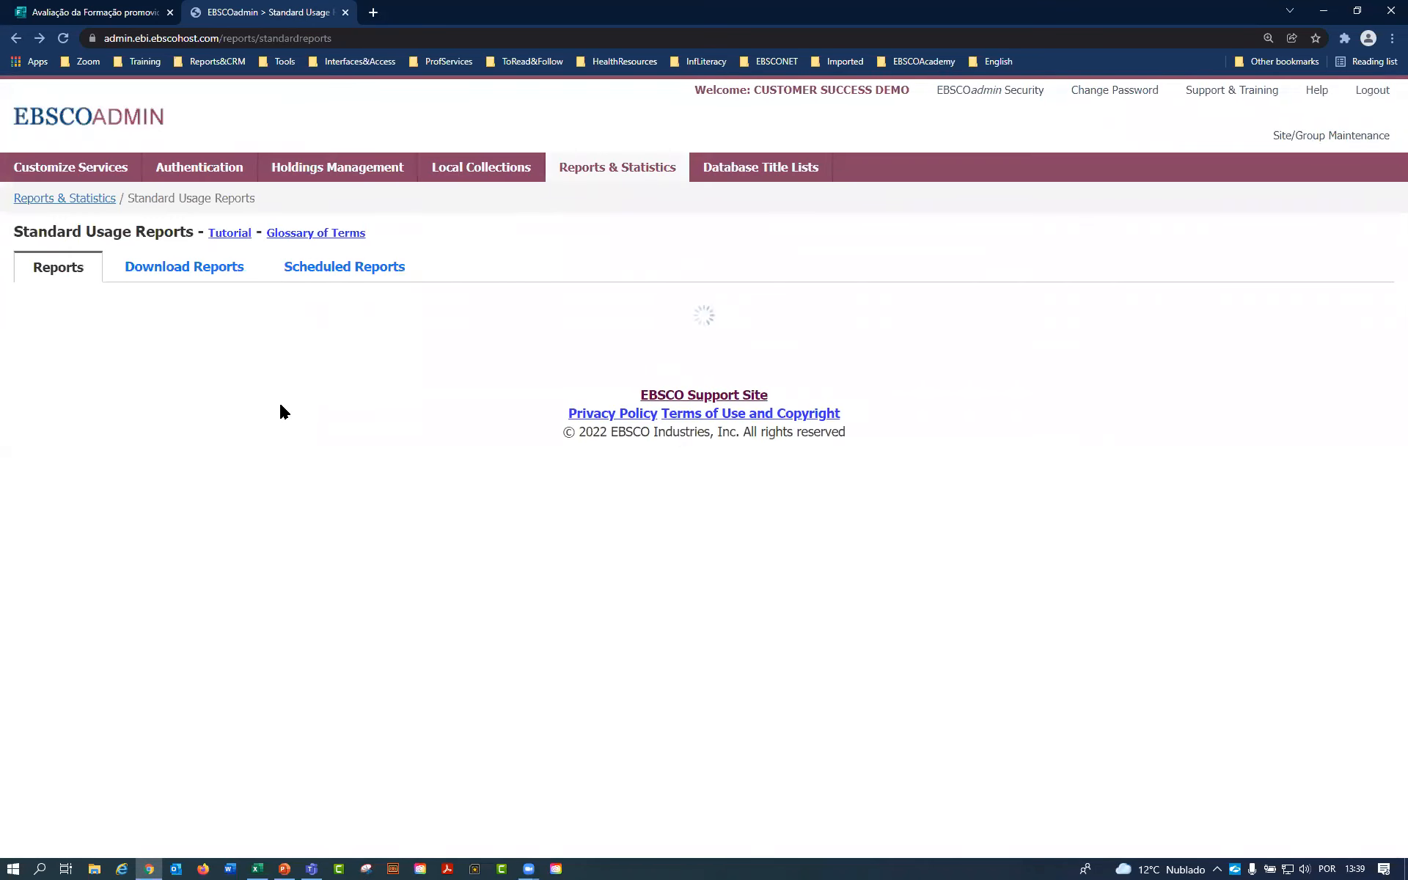
{"action": "left_click", "coordinate": [418, 434]}
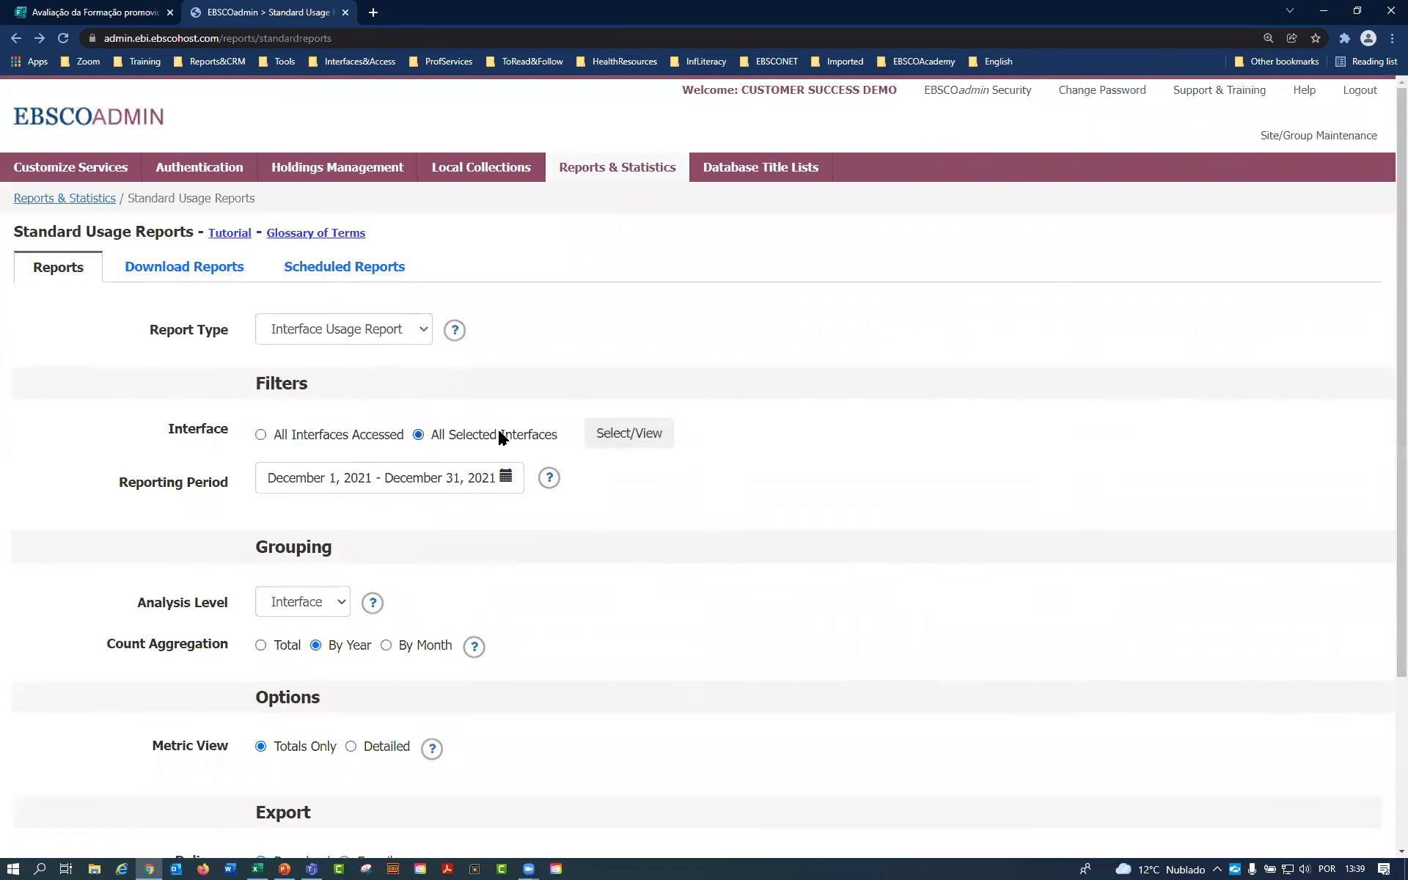
{"action": "left_click", "coordinate": [608, 427]}
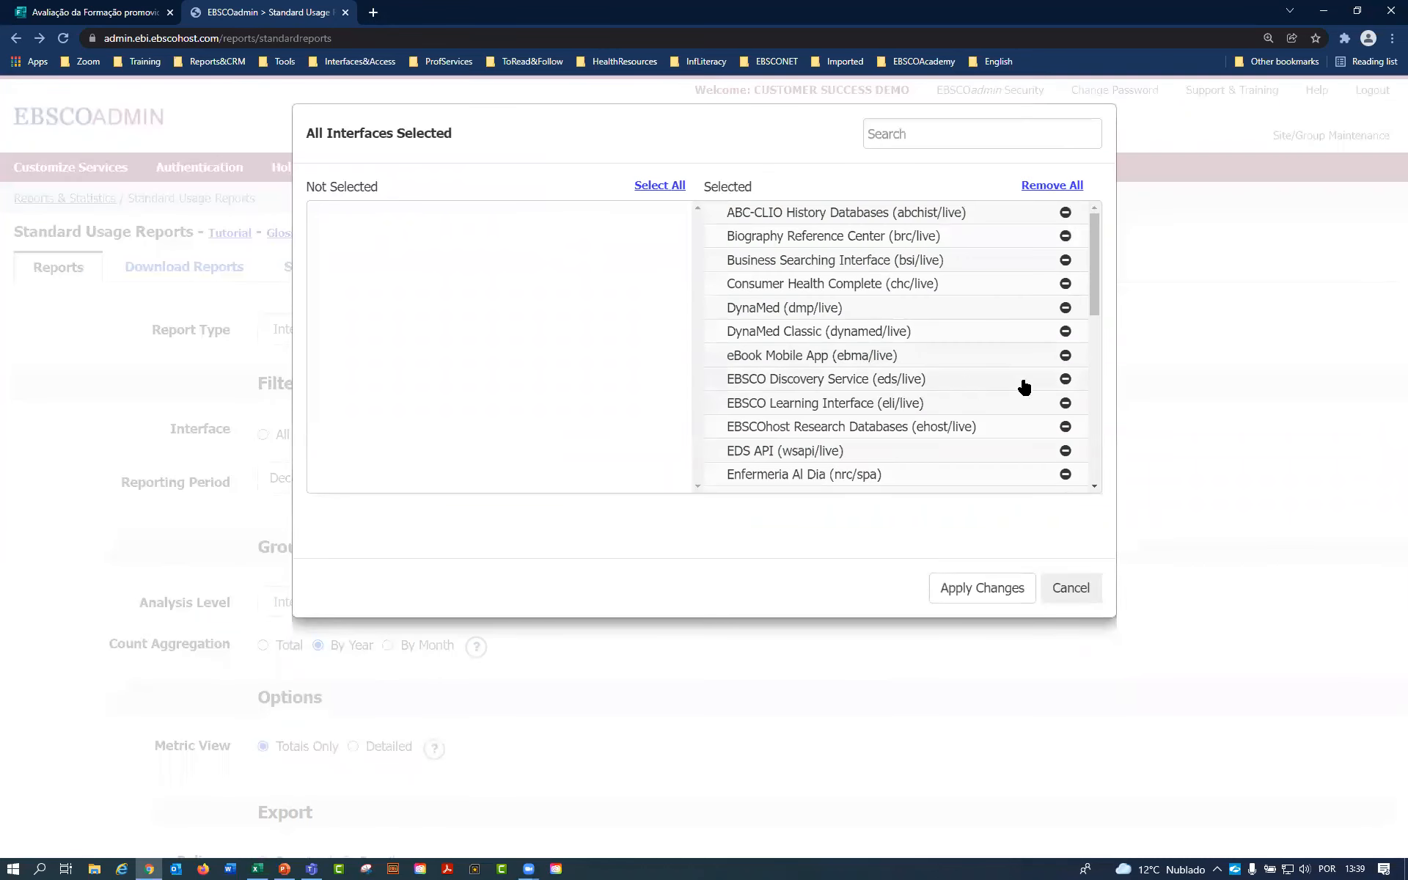
{"action": "left_click", "coordinate": [1048, 185]}
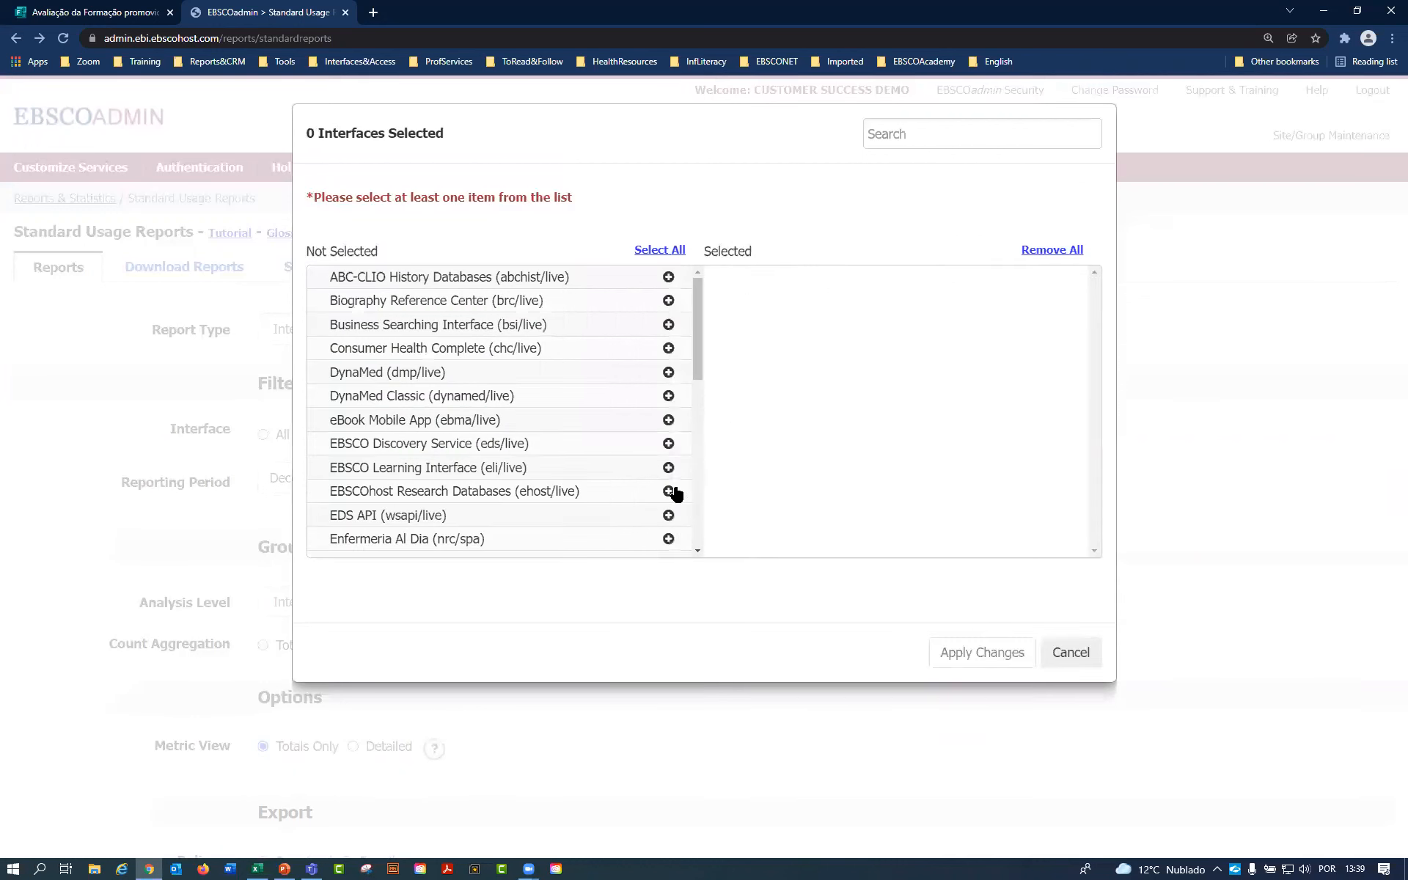
{"action": "left_click", "coordinate": [668, 444]}
{"action": "left_click", "coordinate": [1030, 588]}
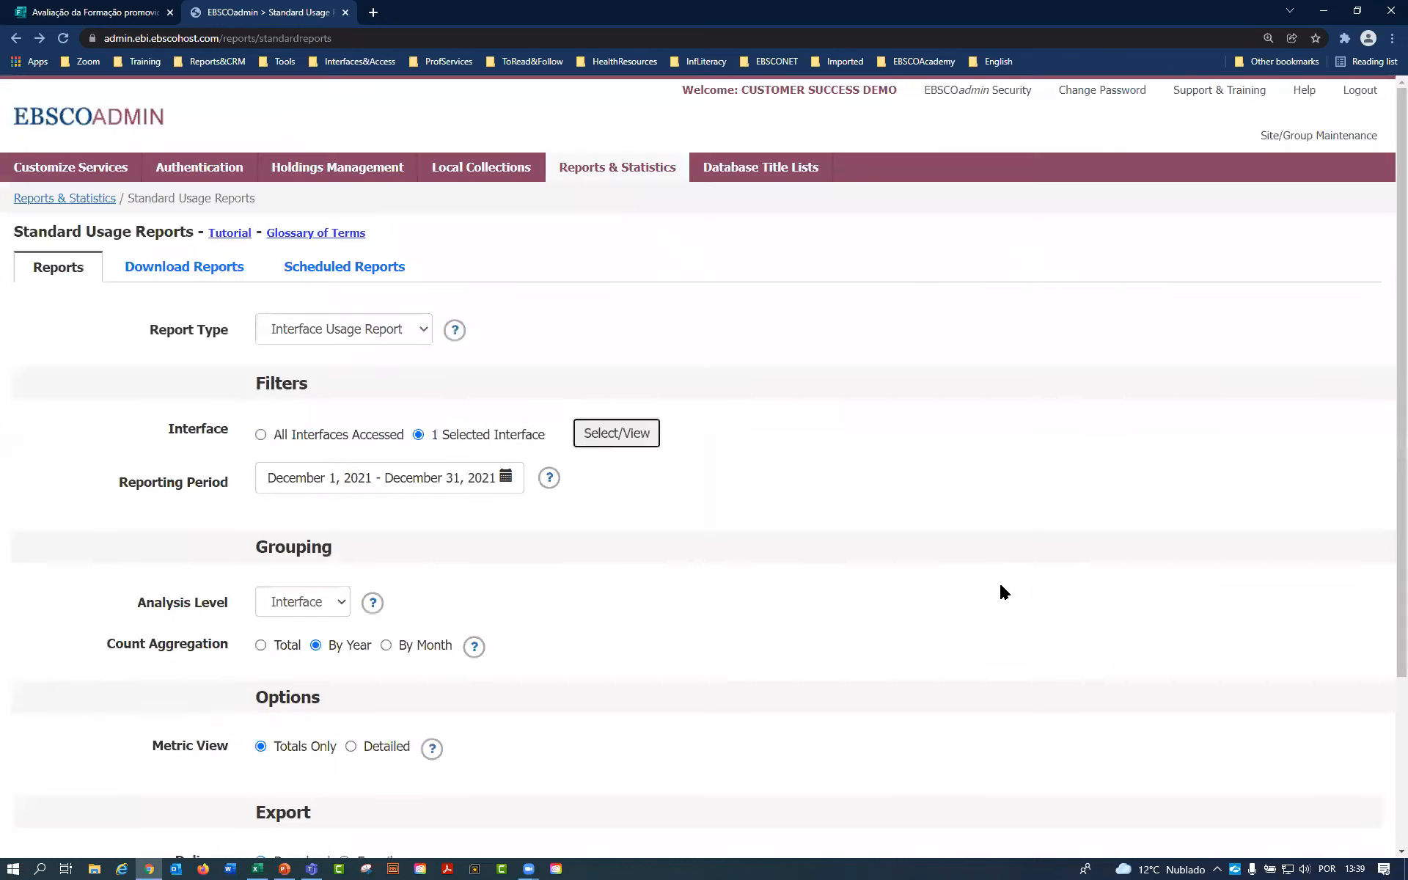
Apply a custom reporting period of January to December 2021 and create the yearly interface report for download.
{"action": "scroll", "coordinate": [575, 566], "scroll_direction": "down", "scroll_amount": 3}
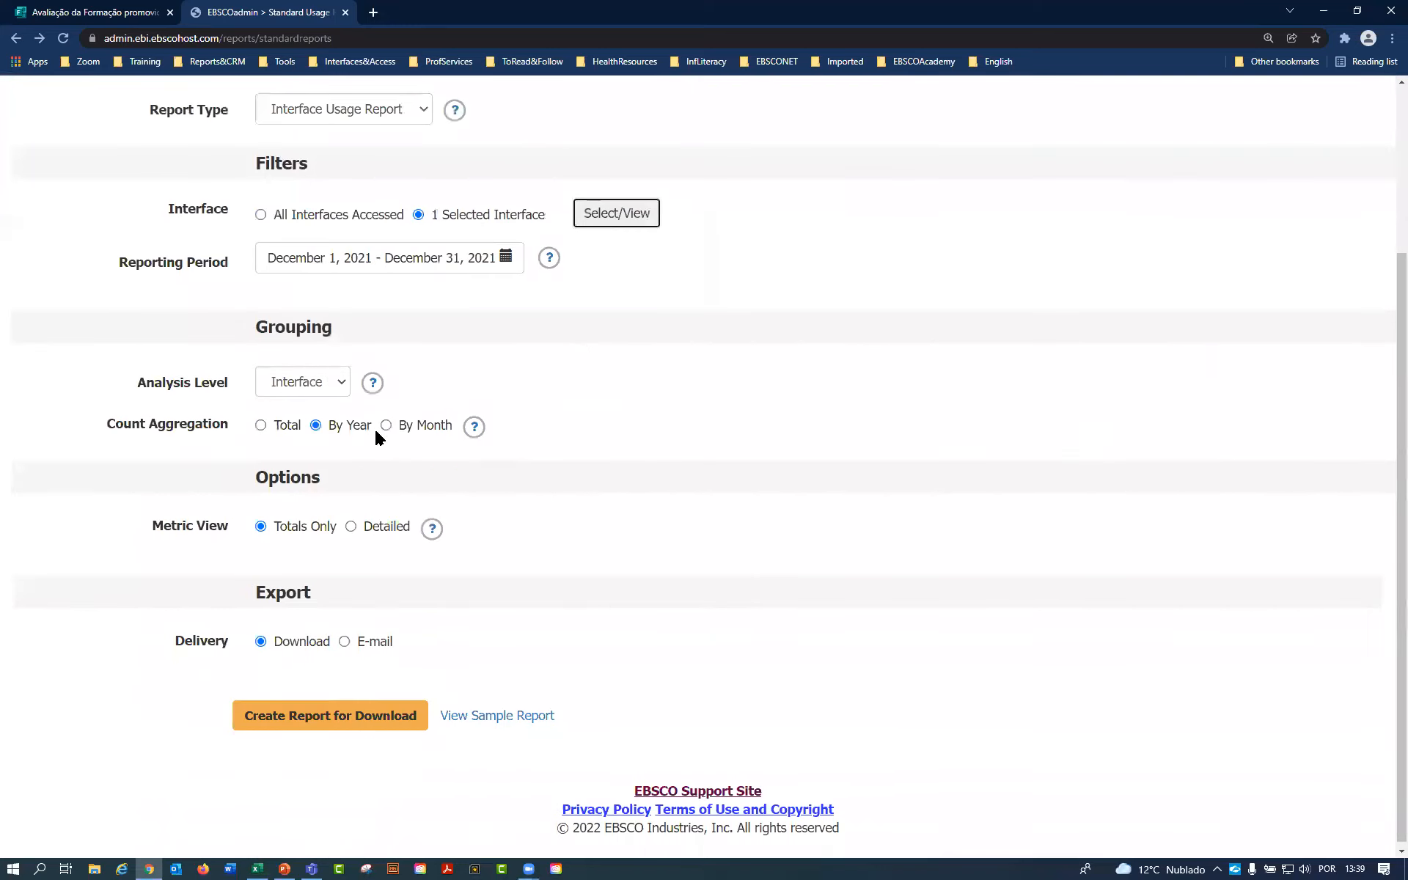
{"action": "left_click", "coordinate": [505, 259]}
{"action": "left_click", "coordinate": [339, 492]}
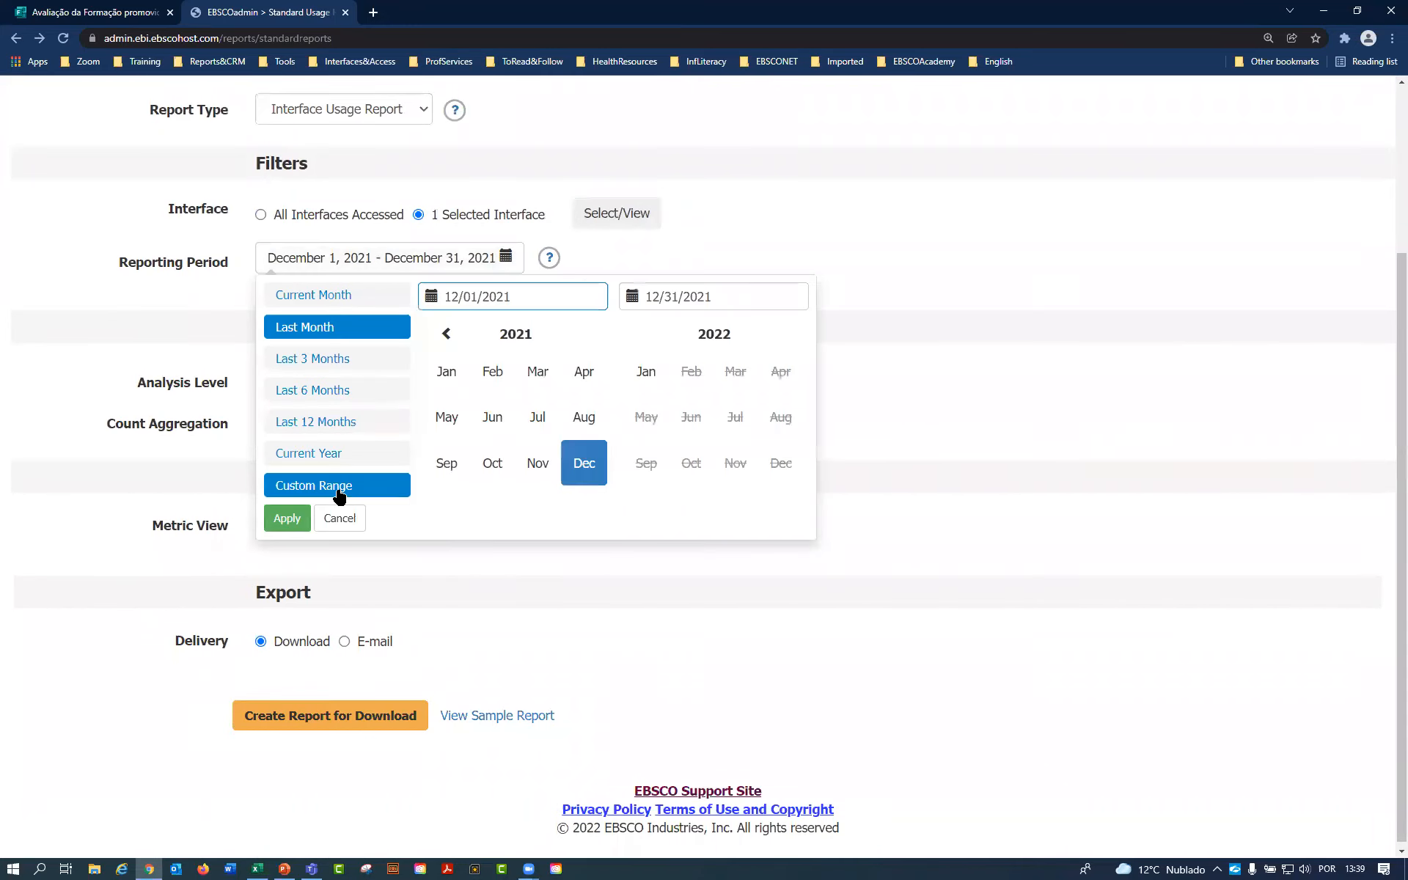
{"action": "left_click", "coordinate": [446, 372]}
{"action": "left_click", "coordinate": [585, 465]}
{"action": "left_click", "coordinate": [287, 532]}
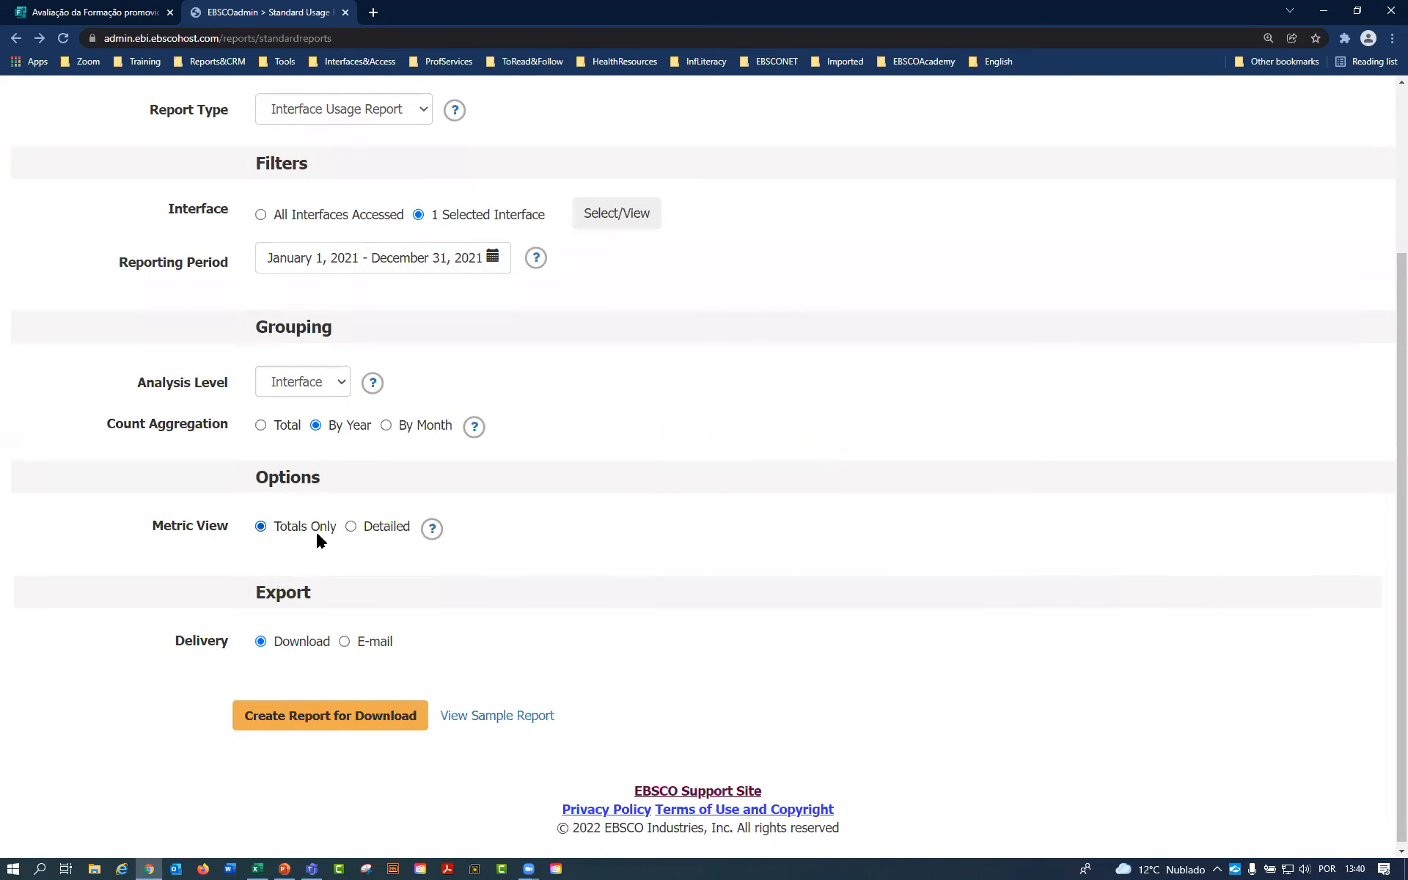
{"action": "left_click", "coordinate": [309, 717]}
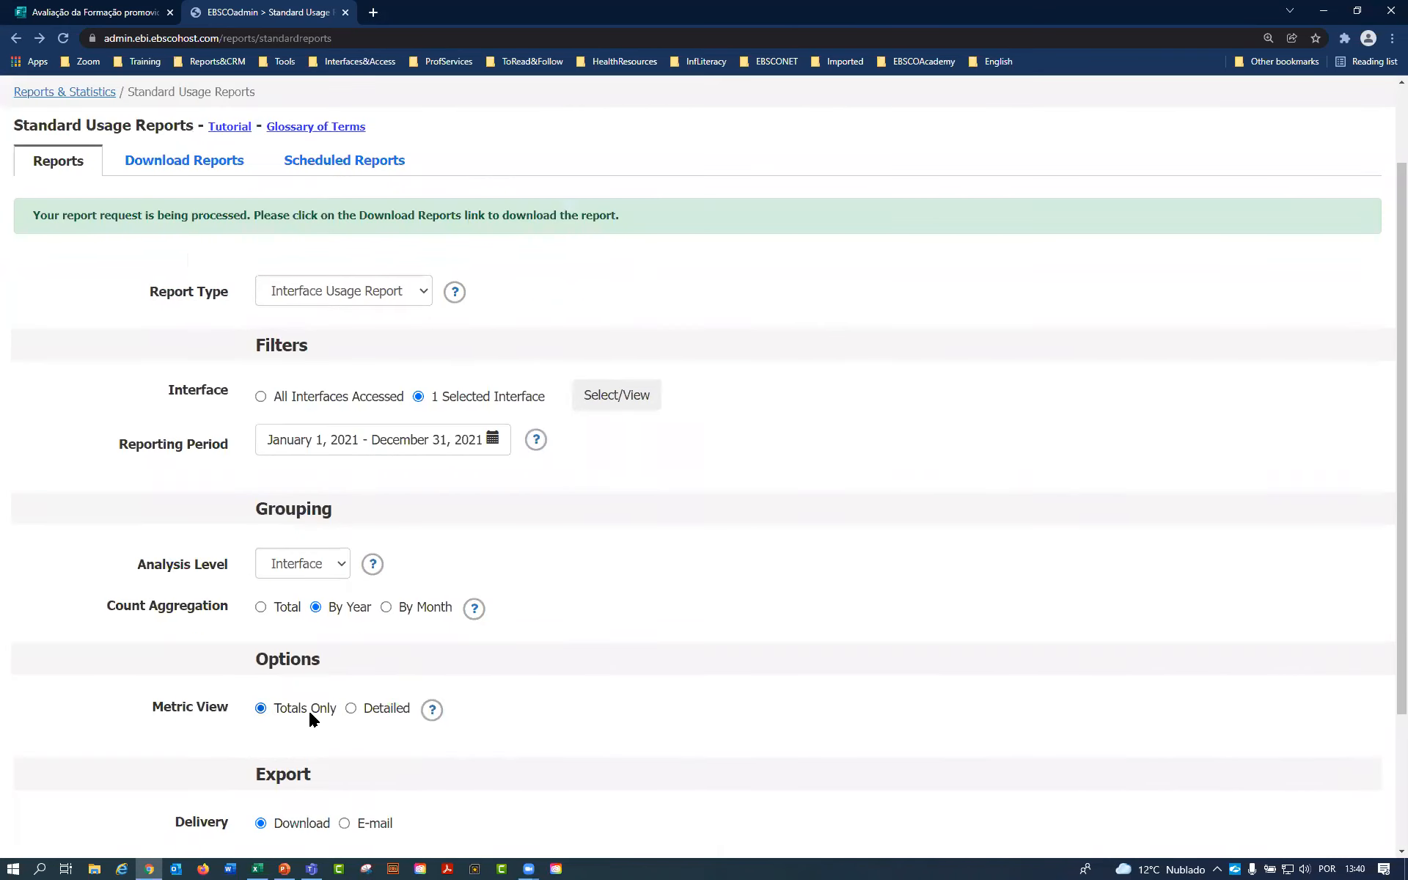
Go to the report downloads, download the newest Interface Usage Report as Excel once processed, and open the file.
{"action": "left_click", "coordinate": [196, 160]}
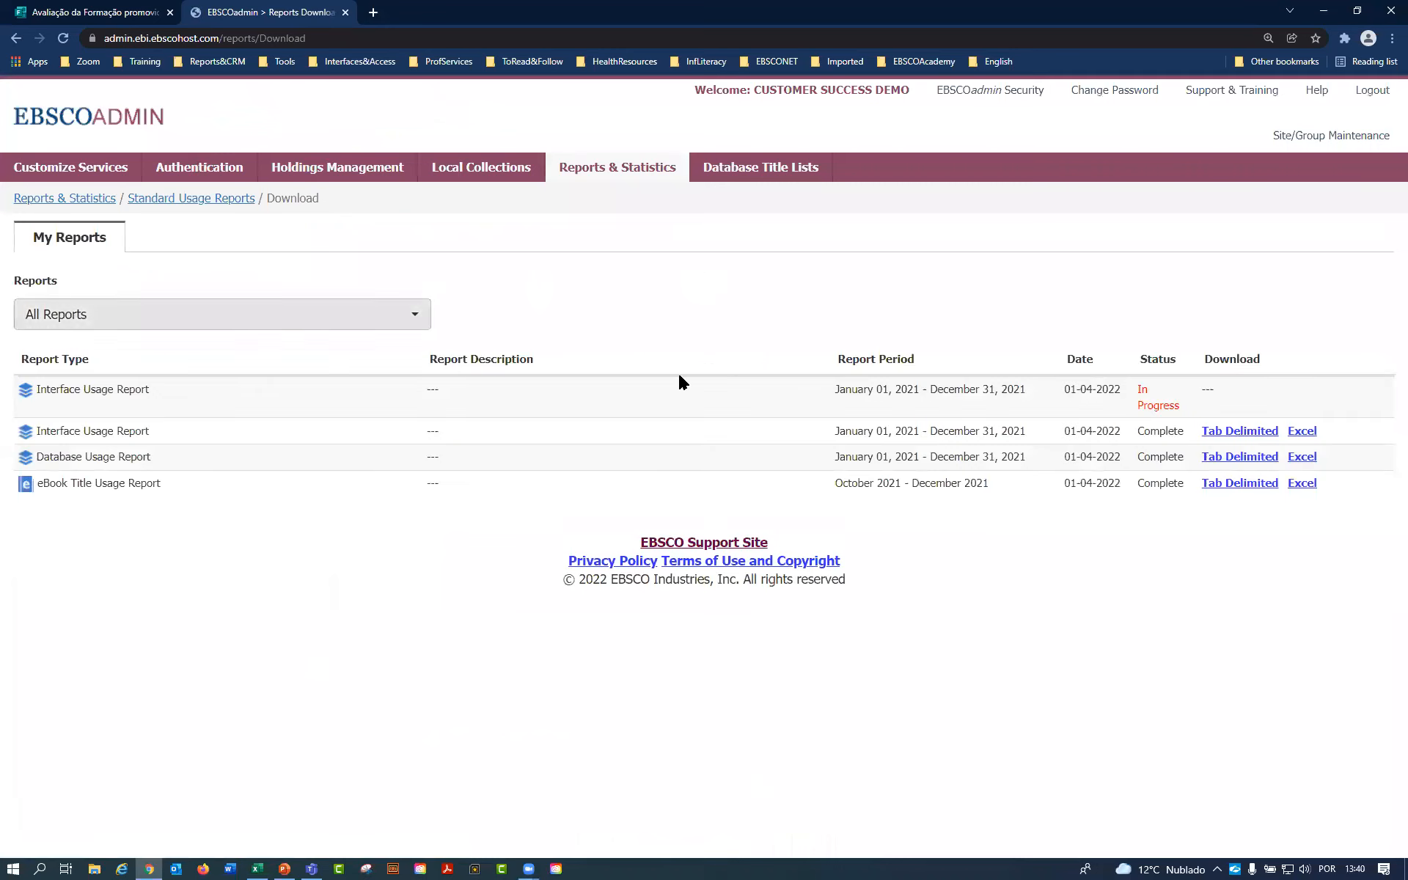
{"action": "left_click_drag", "start_coordinate": [1183, 410], "coordinate": [1124, 400]}
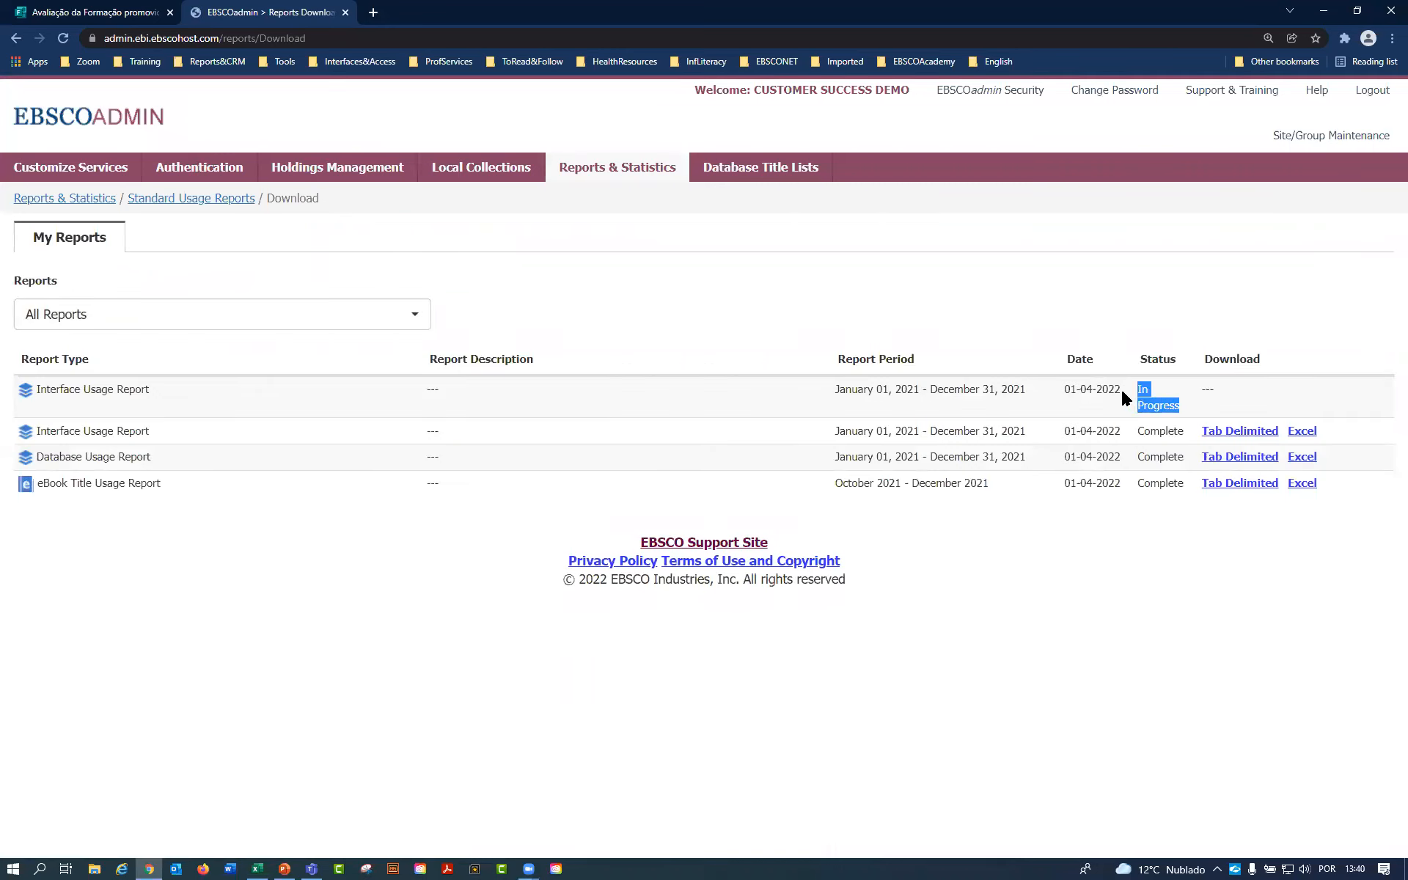
{"action": "left_click", "coordinate": [1150, 579]}
{"action": "left_click", "coordinate": [1306, 388]}
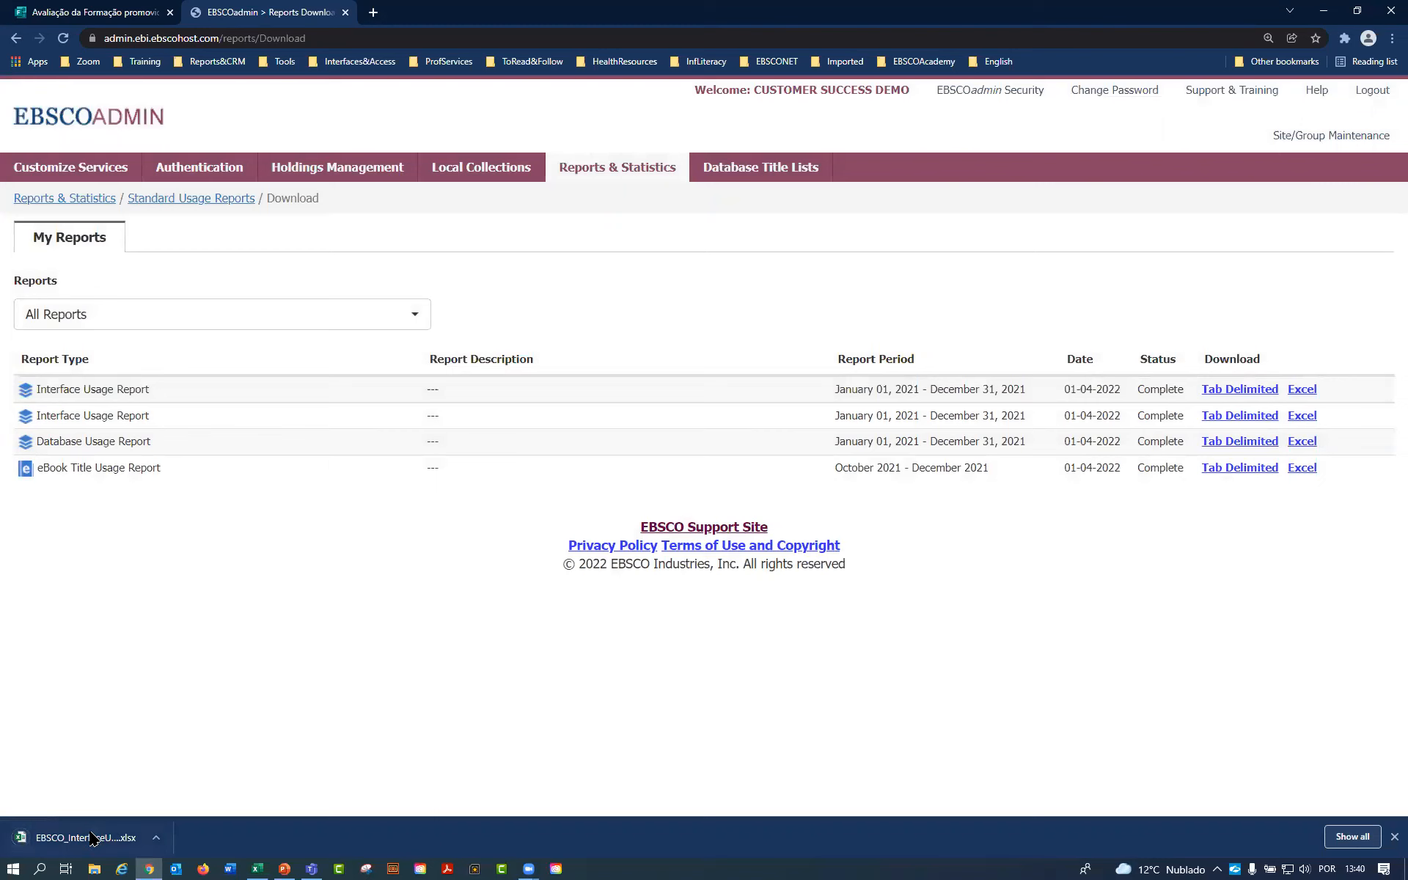
{"action": "left_click", "coordinate": [90, 837]}
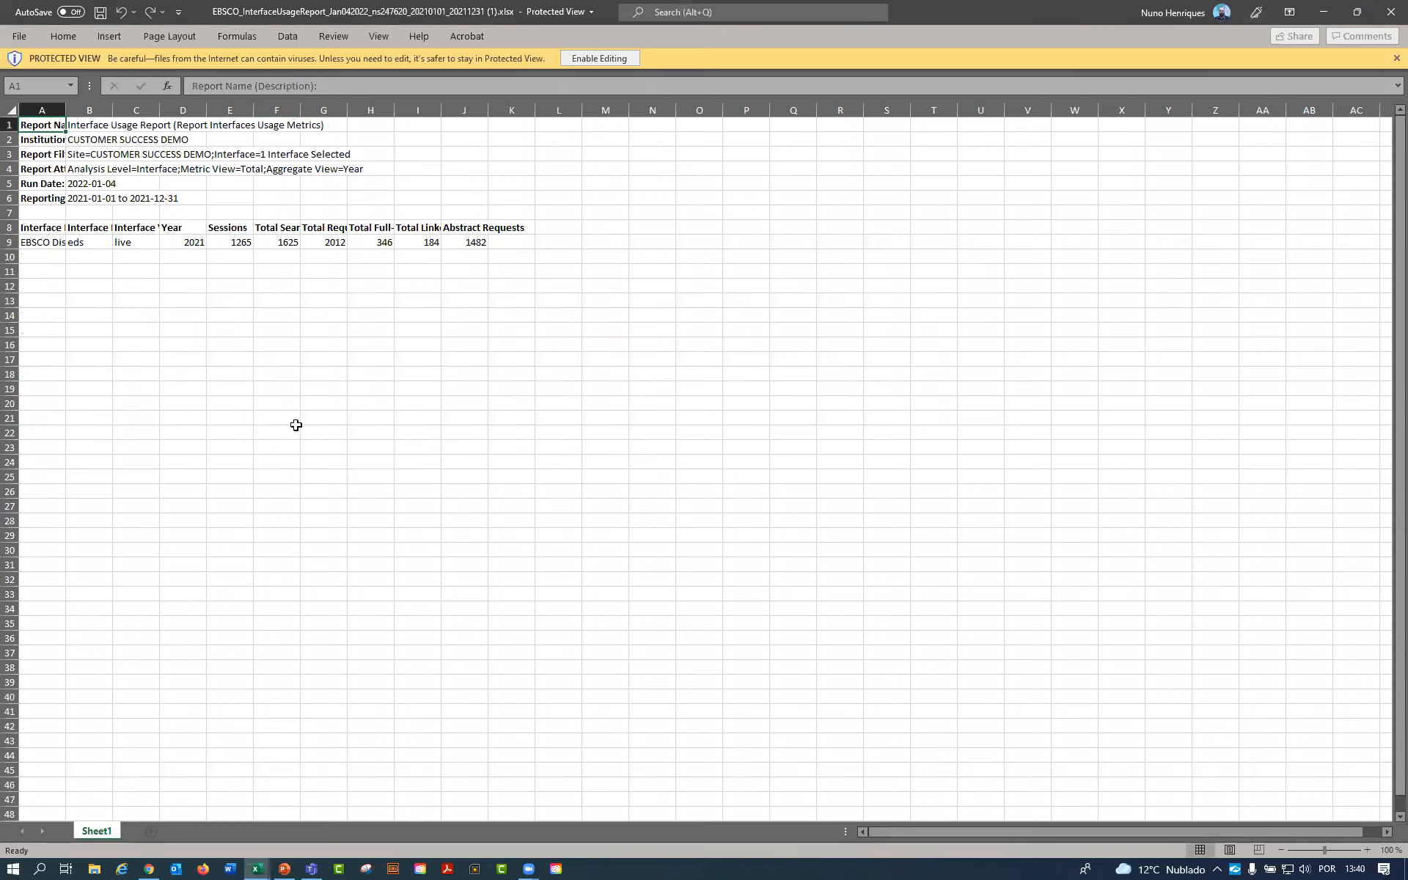
Examine the 2021 row's year, sessions and total searches values in cells D9, E9 and F9.
{"action": "left_click", "coordinate": [188, 245]}
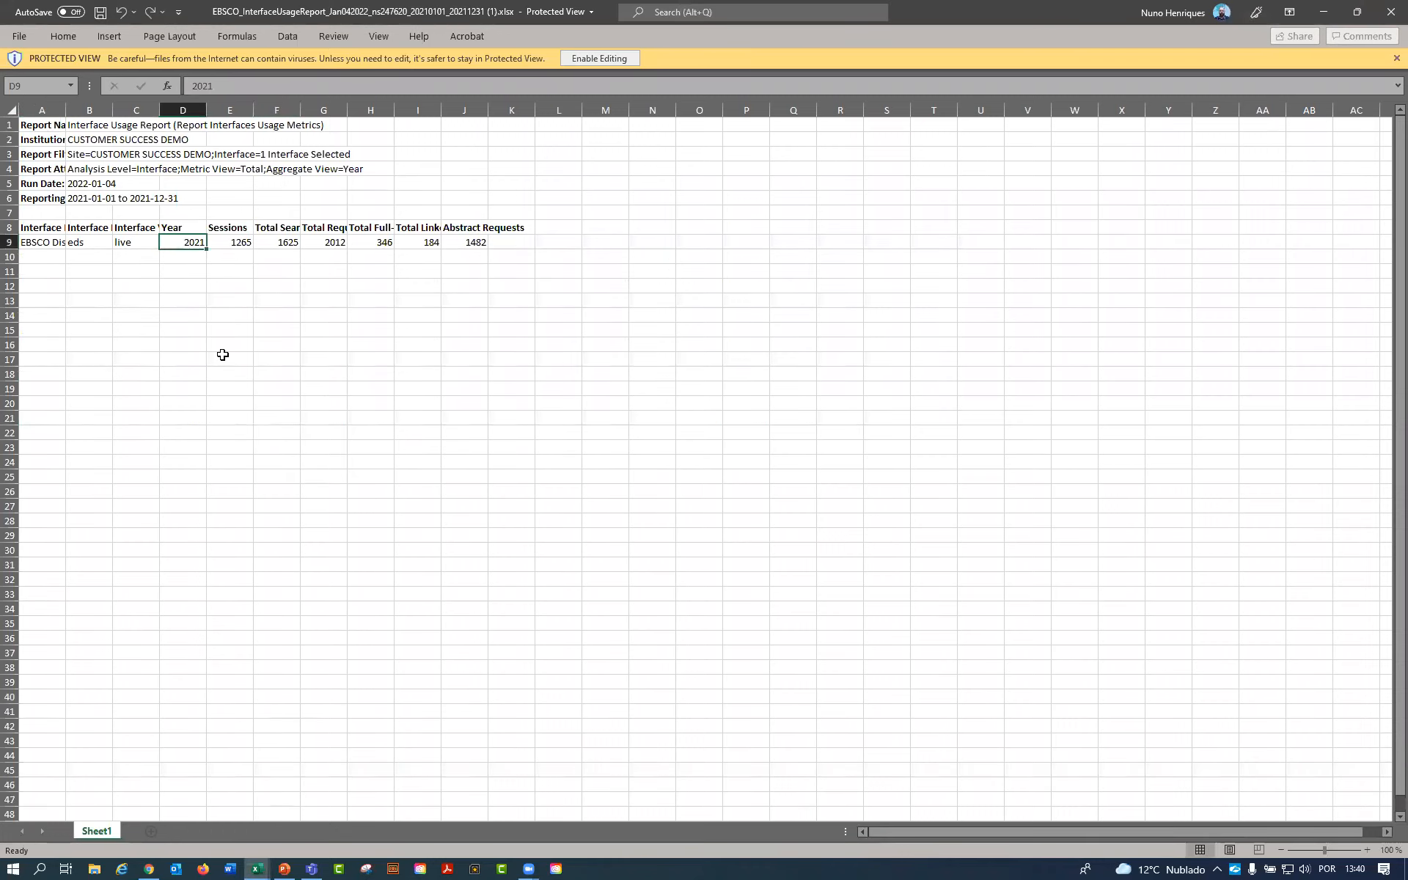
{"action": "left_click", "coordinate": [236, 243]}
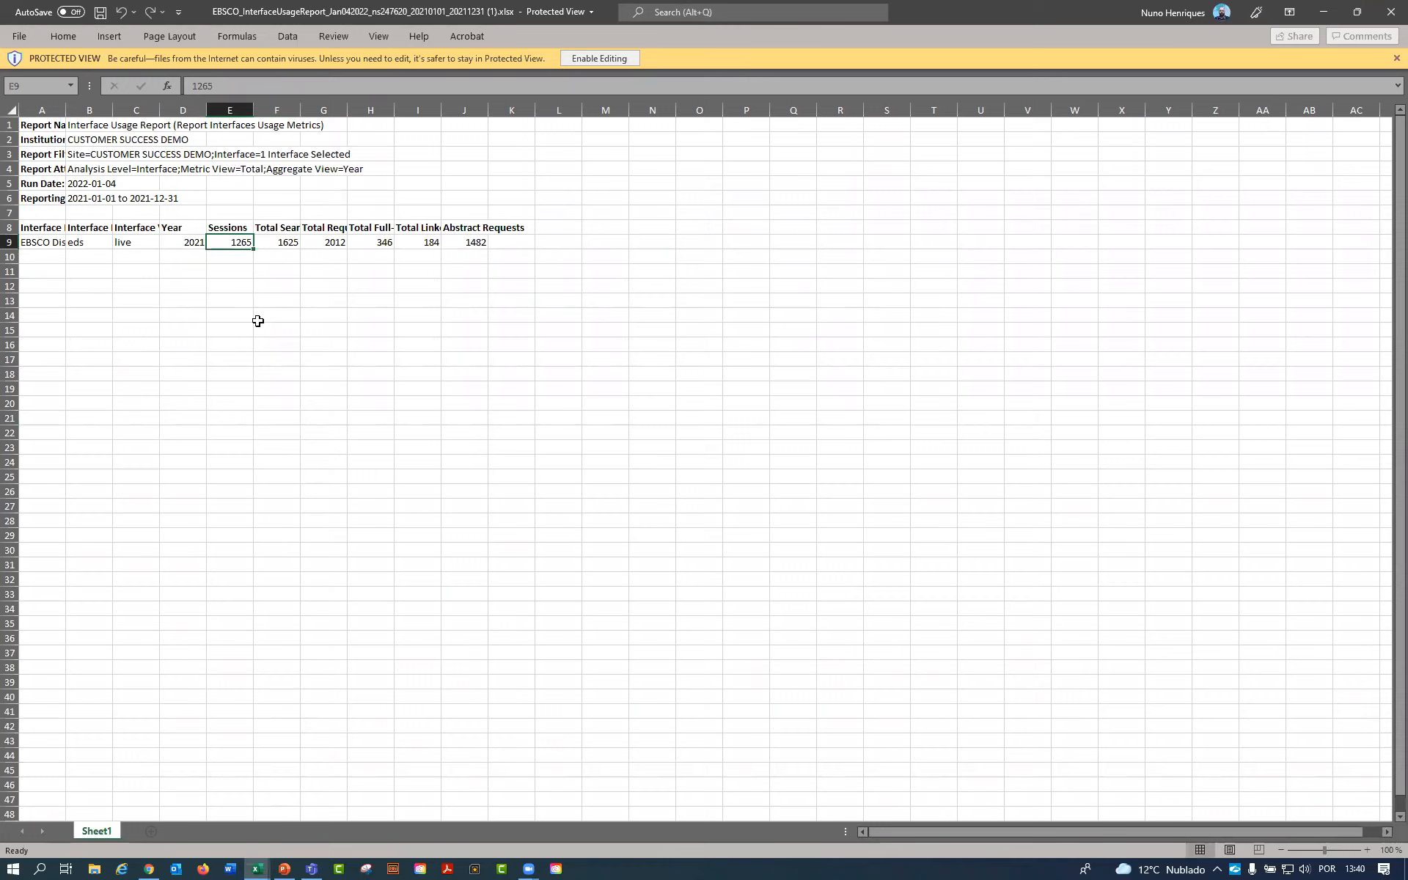
{"action": "left_click", "coordinate": [286, 242]}
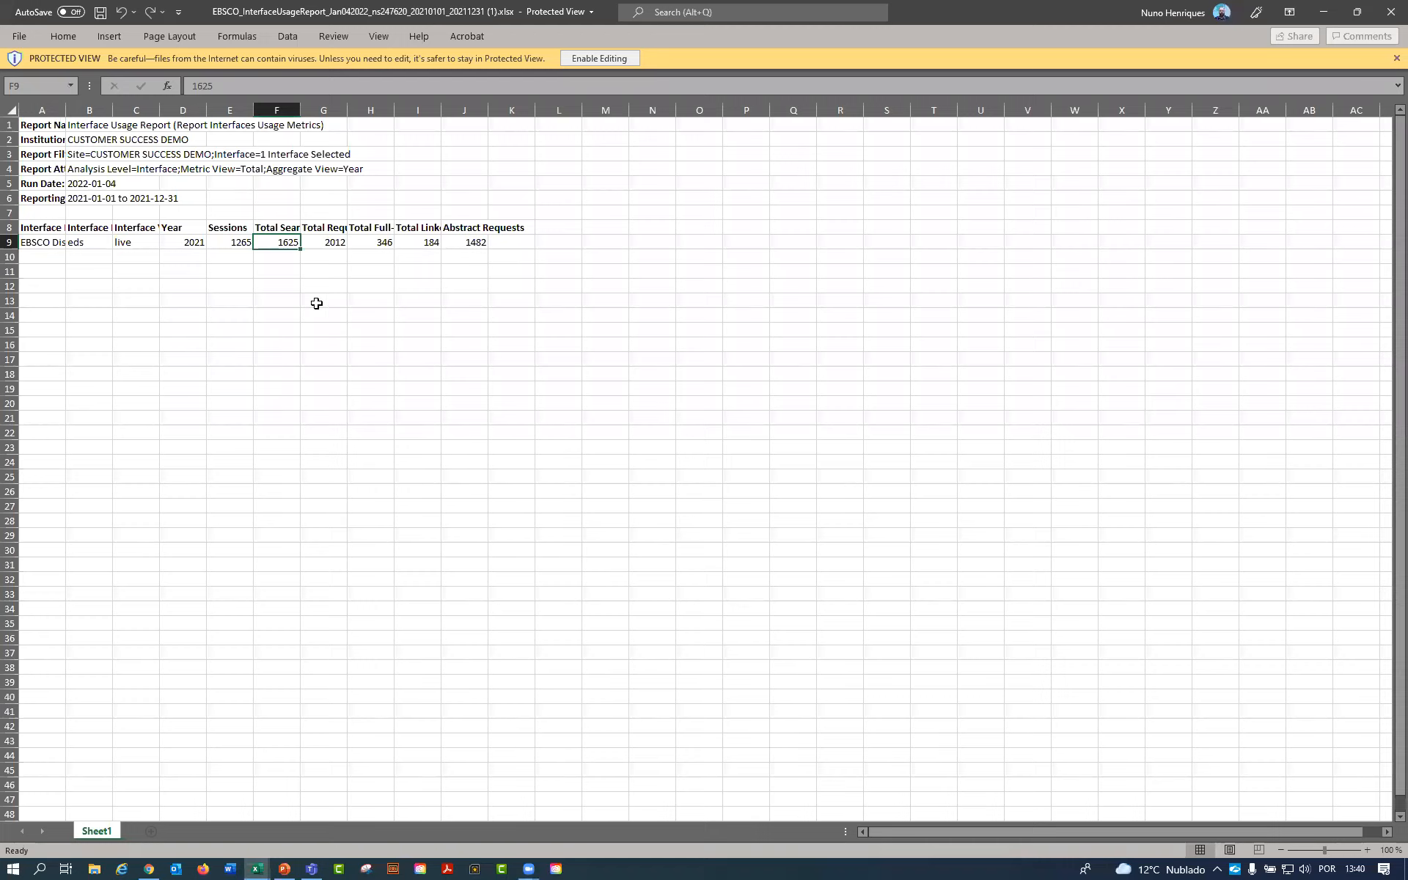
Fit columns G to J to their Total Requests, Total Full-Text Requests, Total Linkout Requests and Abstract Requests headers and review the request values.
{"action": "double_click", "coordinate": [347, 110]}
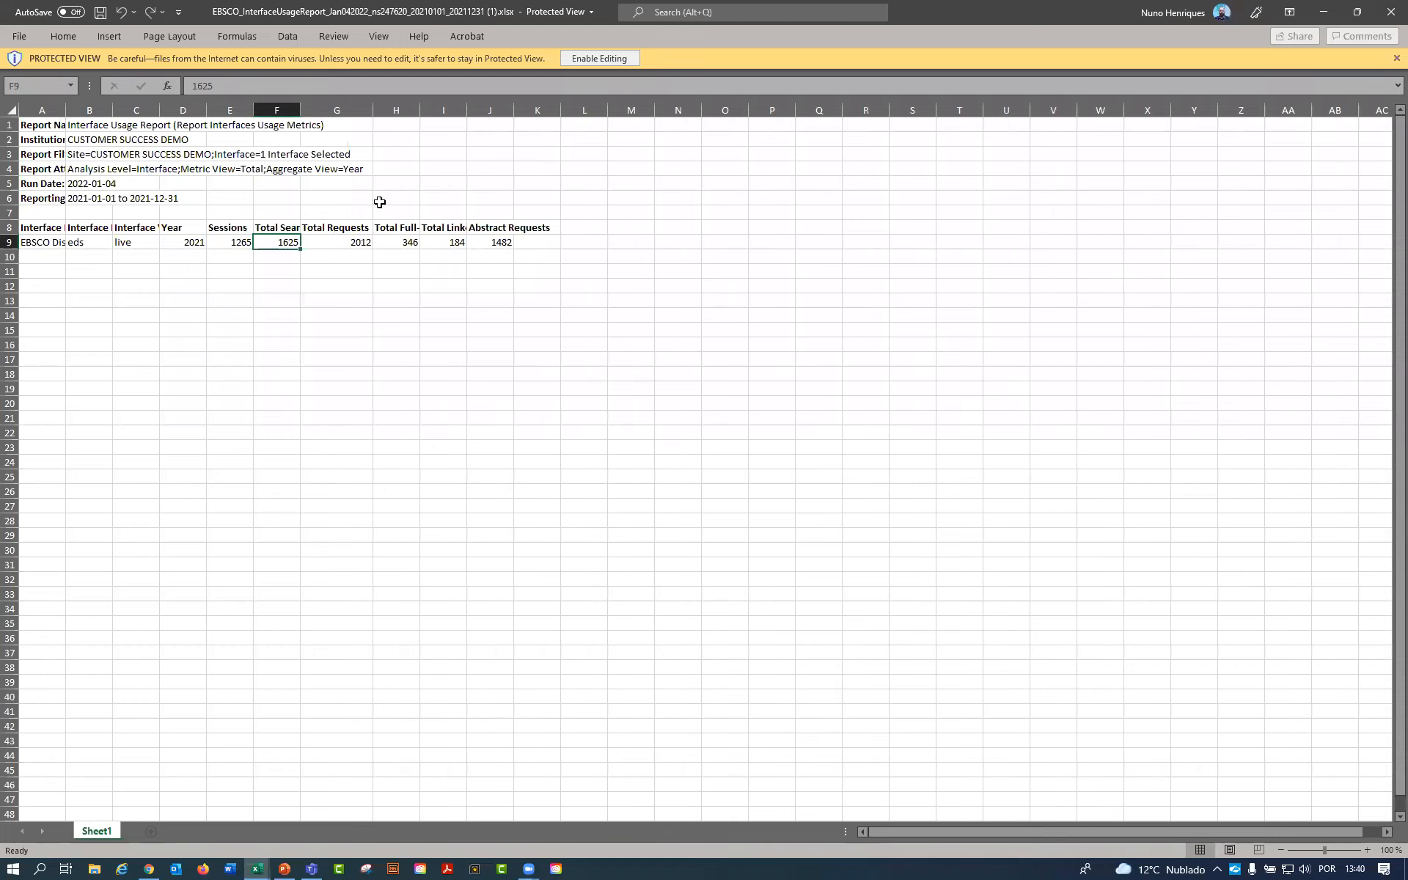
{"action": "left_click", "coordinate": [338, 243]}
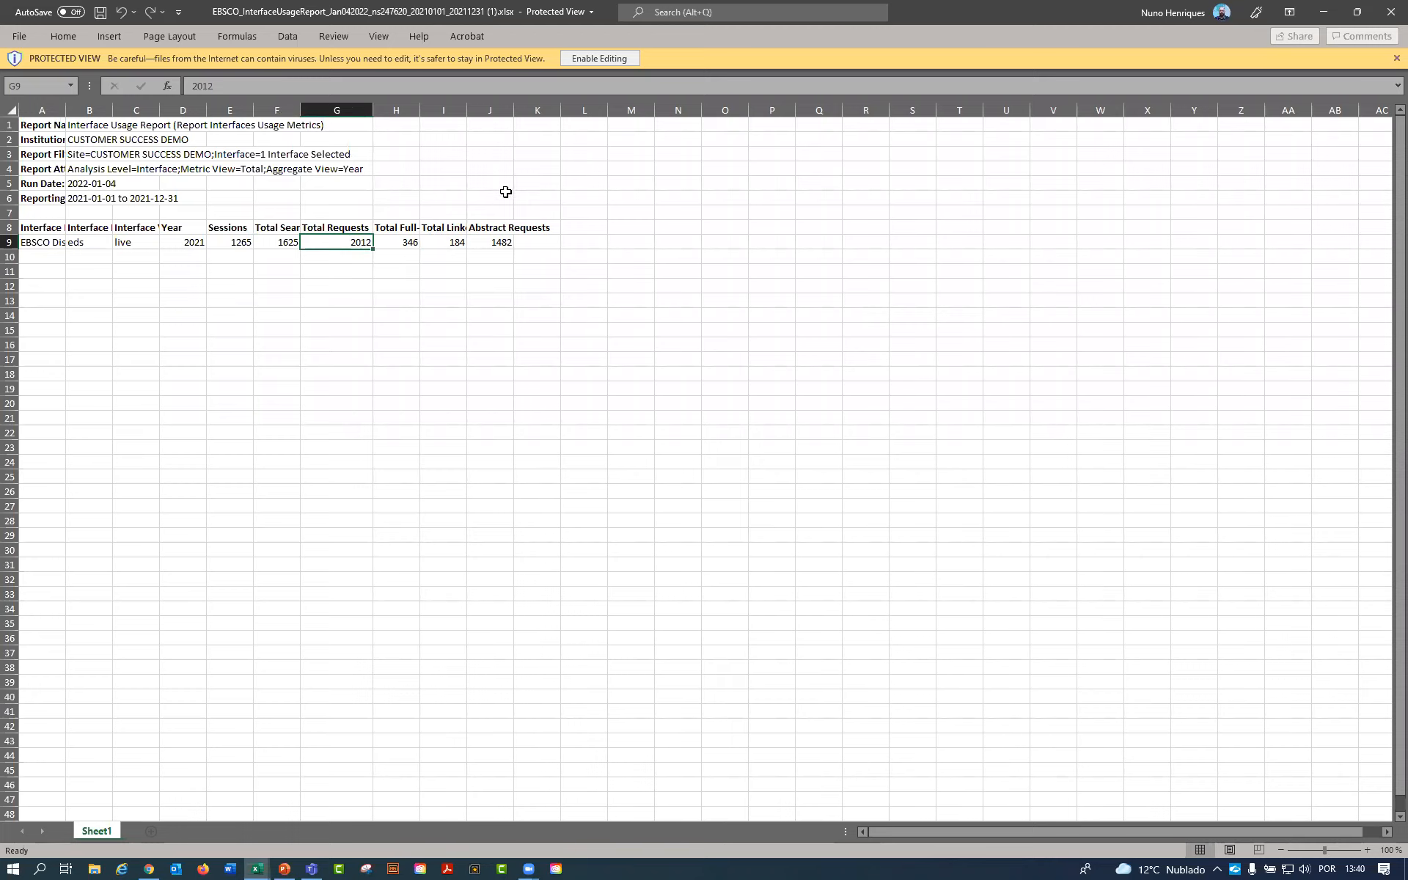
{"action": "left_click", "coordinate": [400, 231]}
{"action": "double_click", "coordinate": [419, 110]}
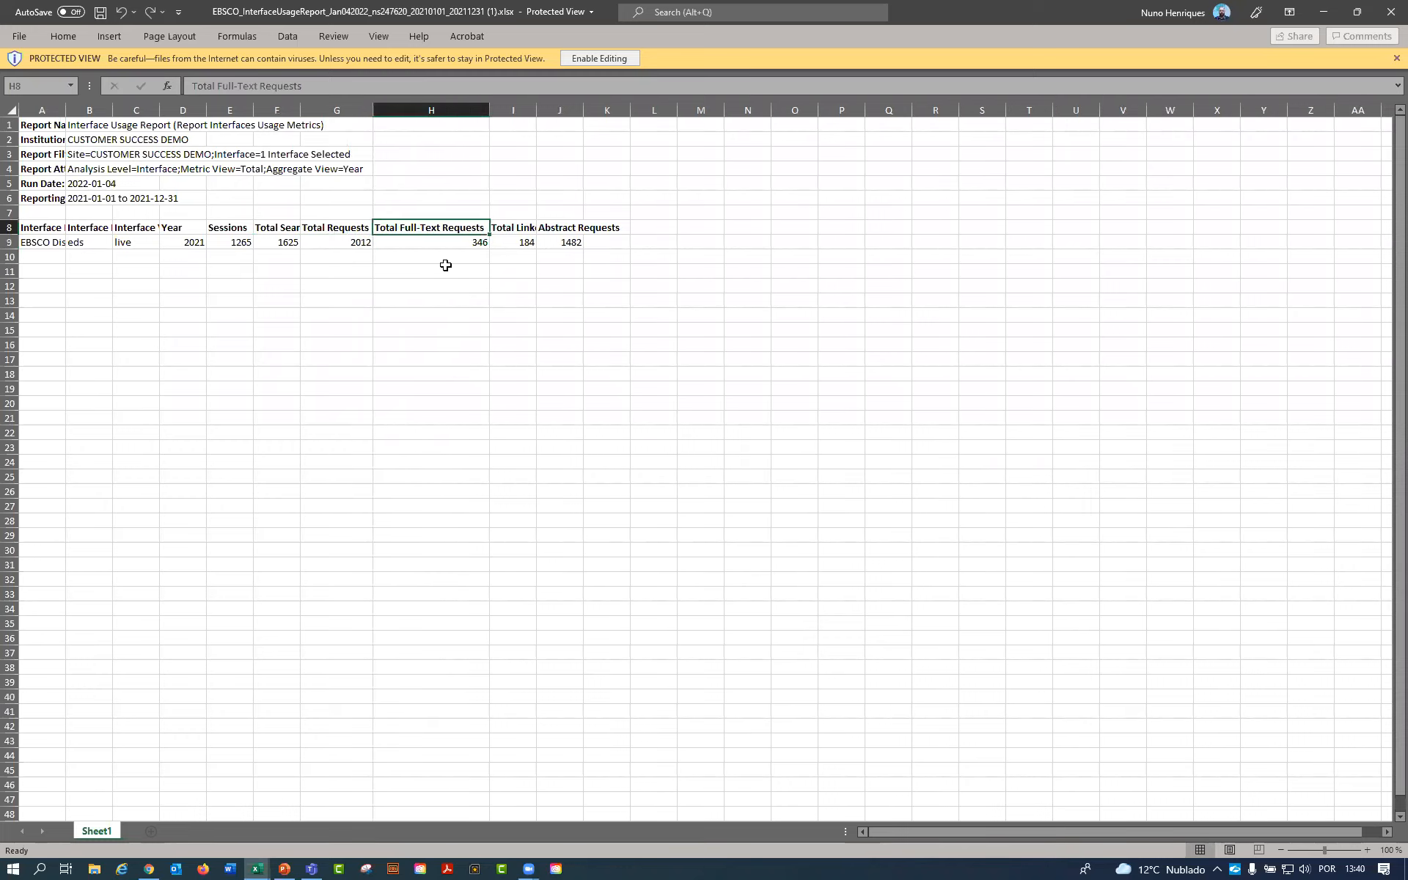
{"action": "double_click", "coordinate": [537, 110]}
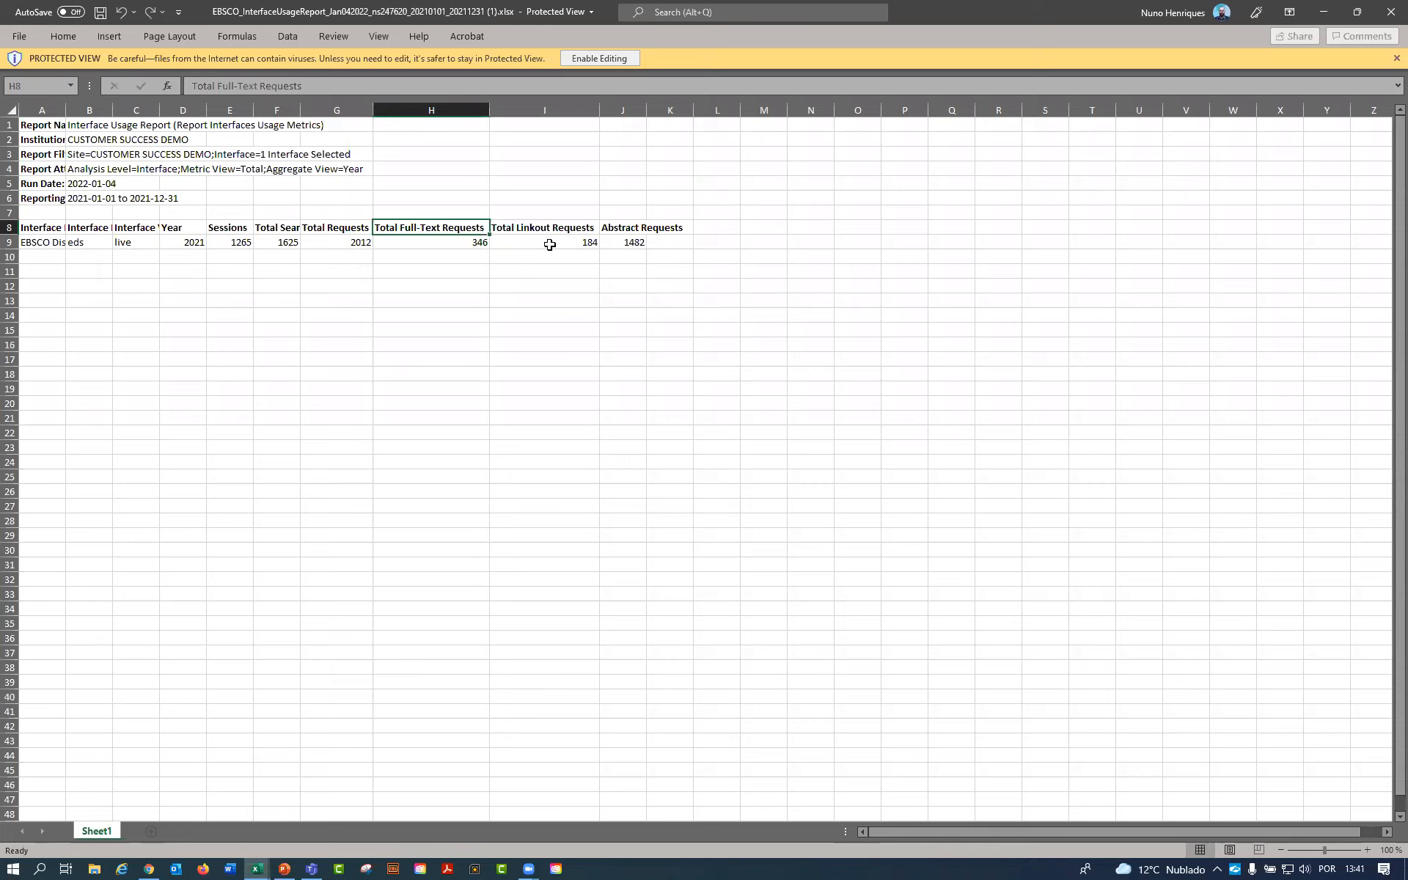
{"action": "left_click", "coordinate": [649, 121]}
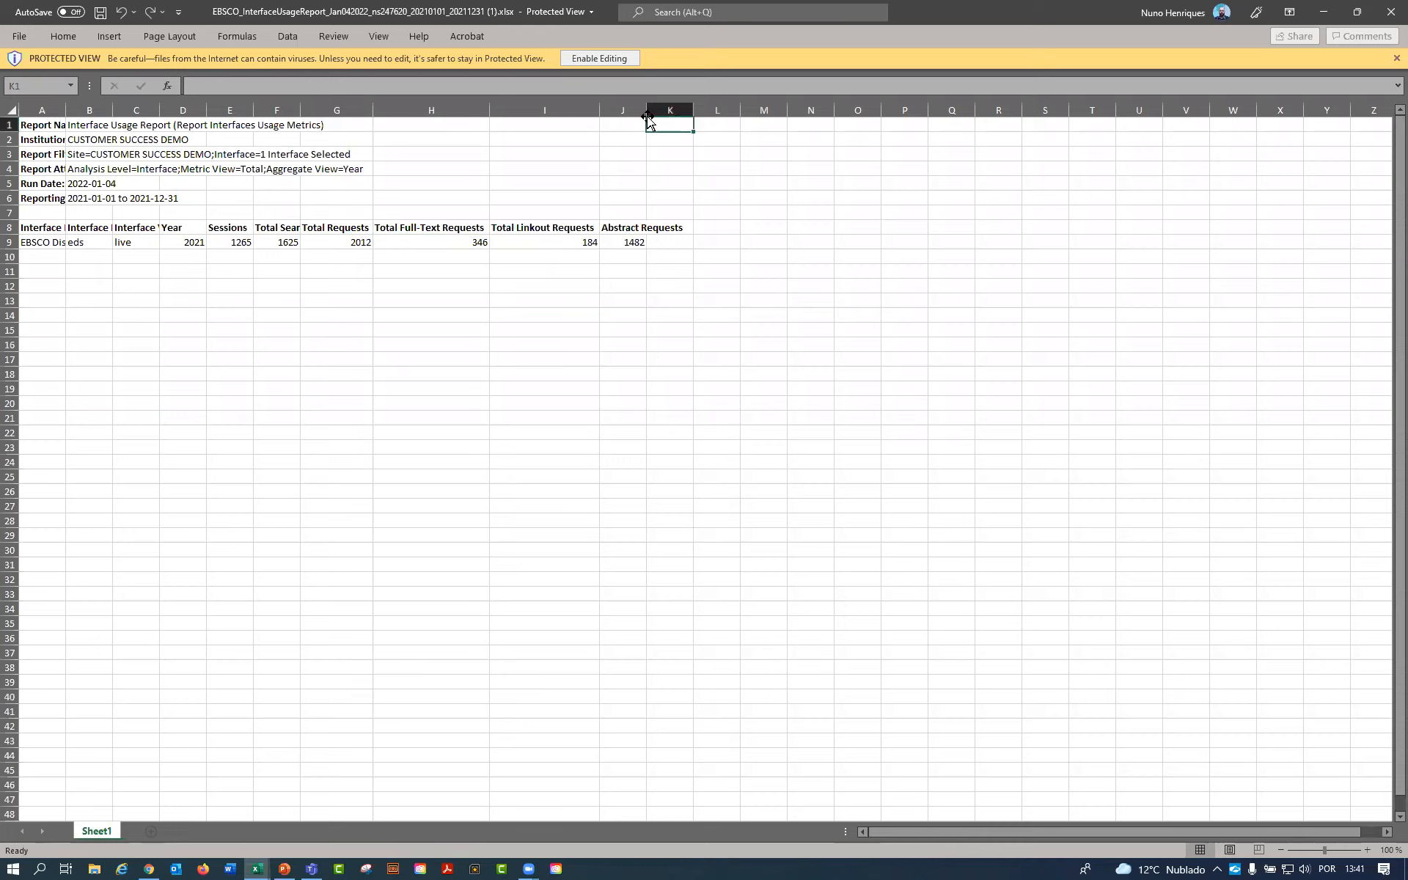
{"action": "double_click", "coordinate": [647, 117]}
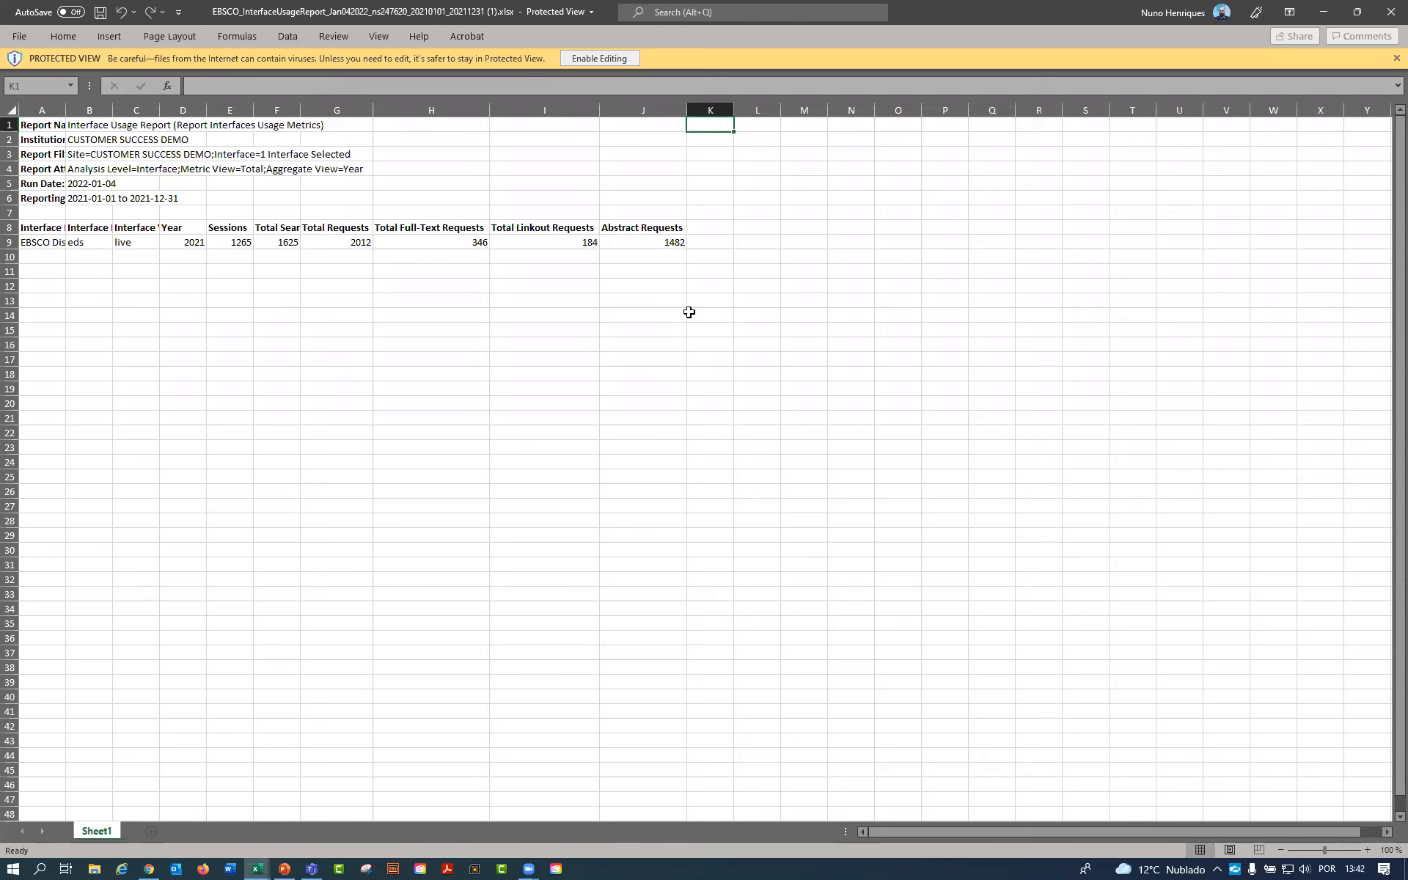
{"action": "left_click", "coordinate": [644, 233]}
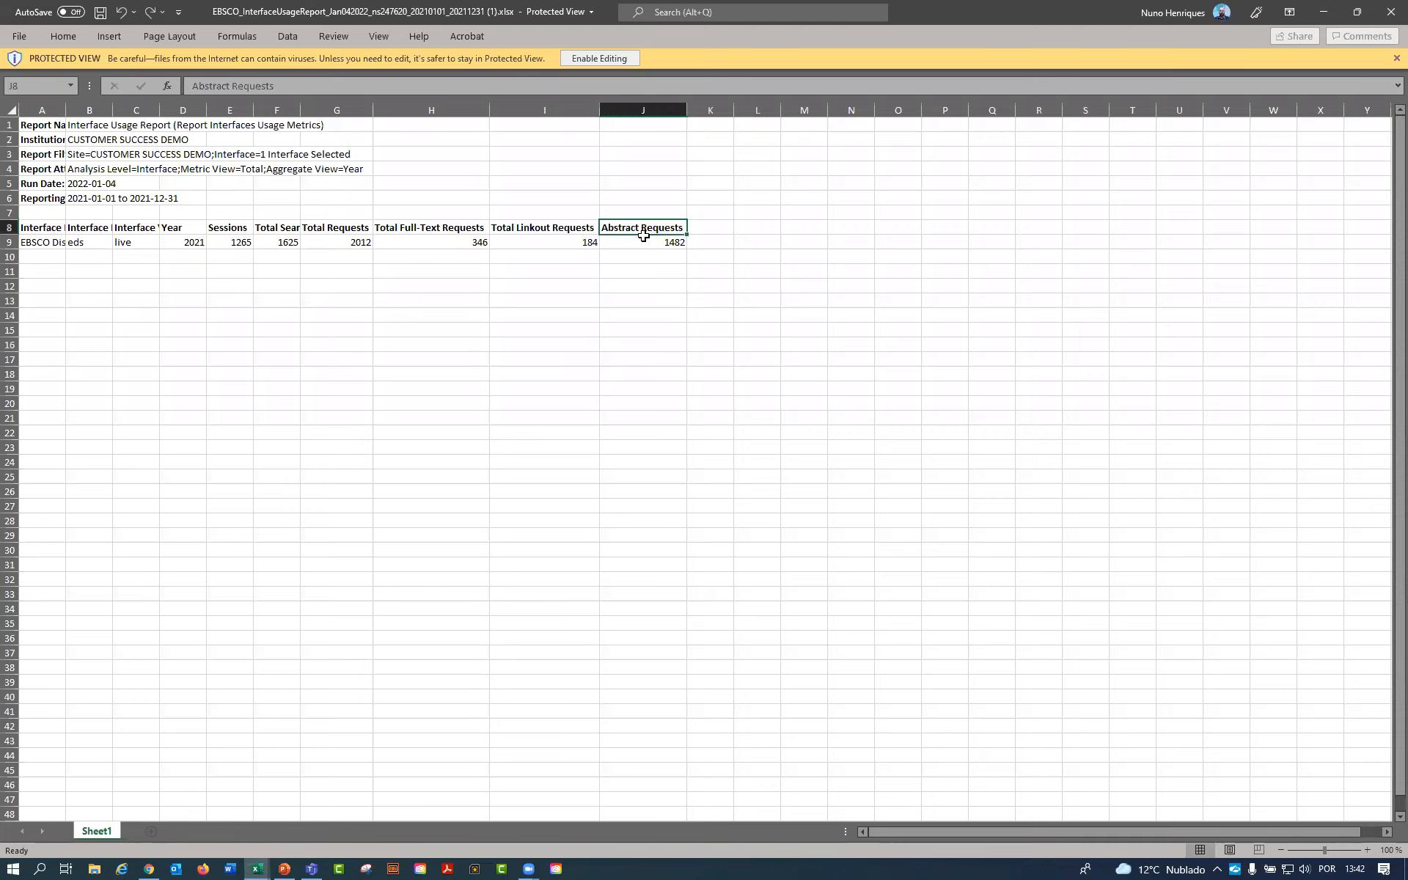
{"action": "left_click", "coordinate": [330, 242]}
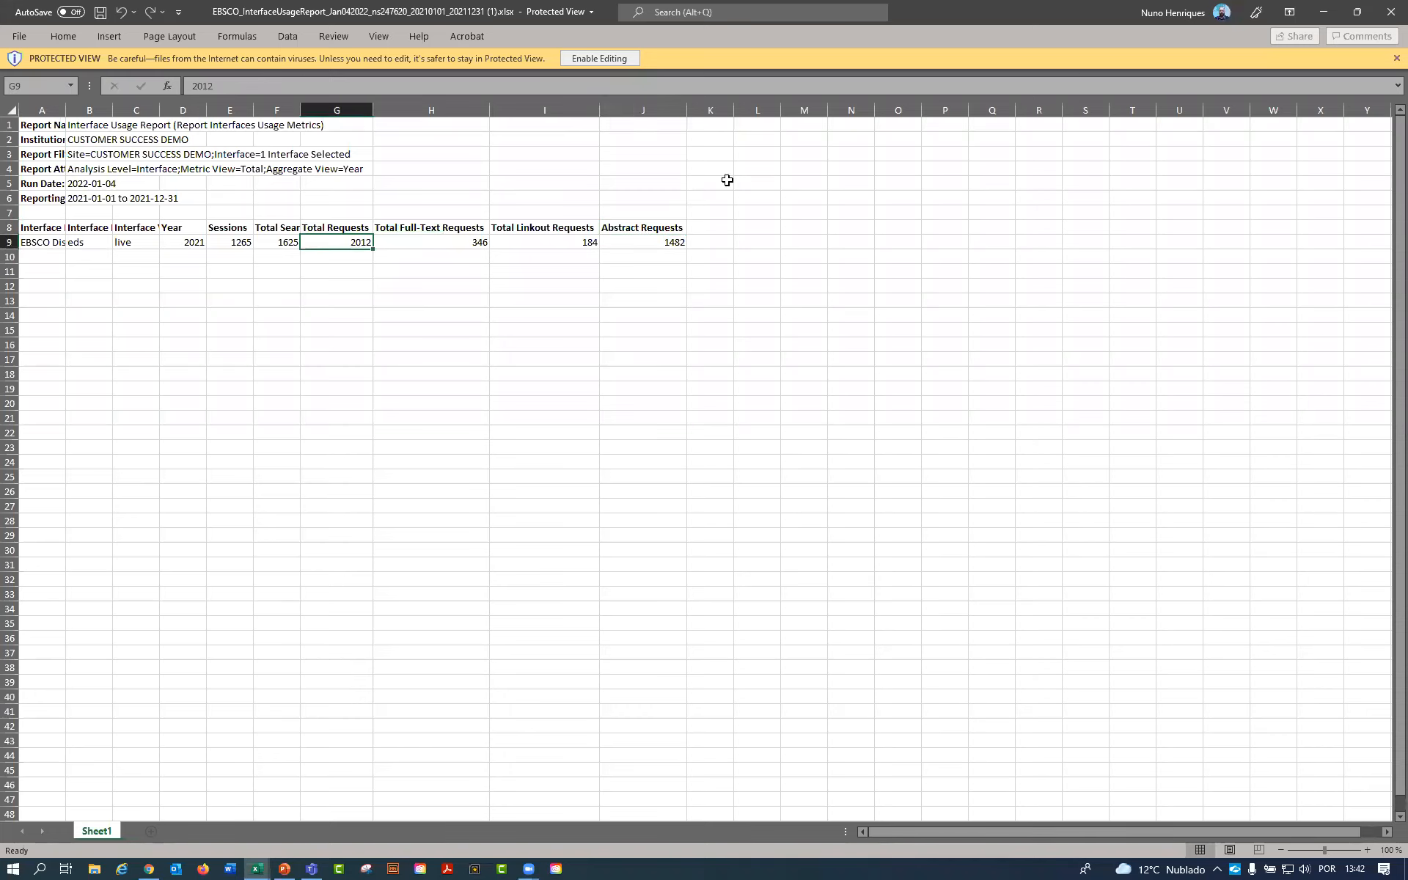
Close the yearly and monthly interface report workbooks, discarding the unsaved changes.
{"action": "left_click", "coordinate": [1391, 13]}
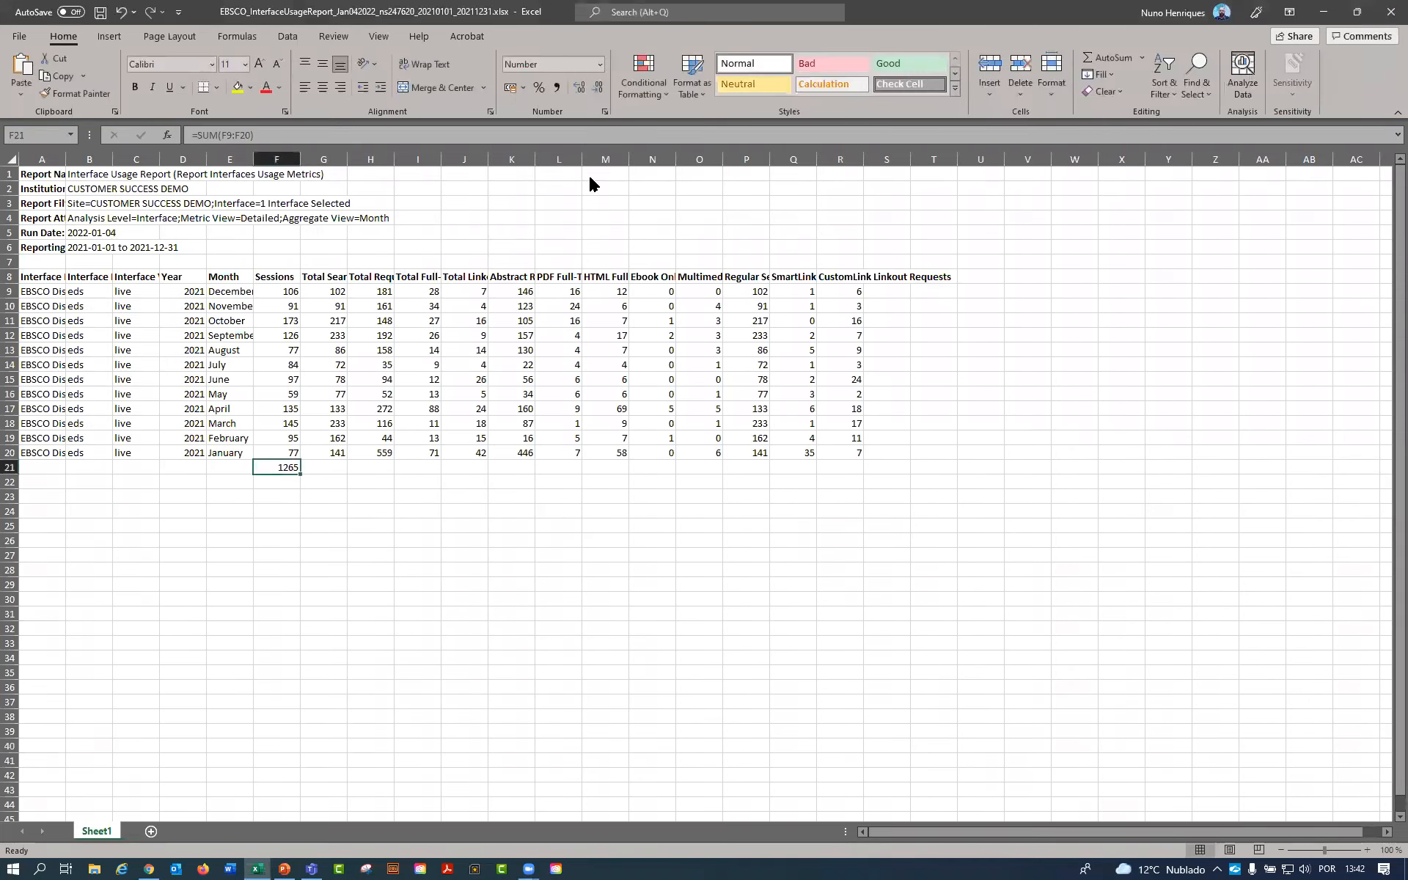
{"action": "left_click", "coordinate": [1390, 13]}
{"action": "left_click", "coordinate": [712, 456]}
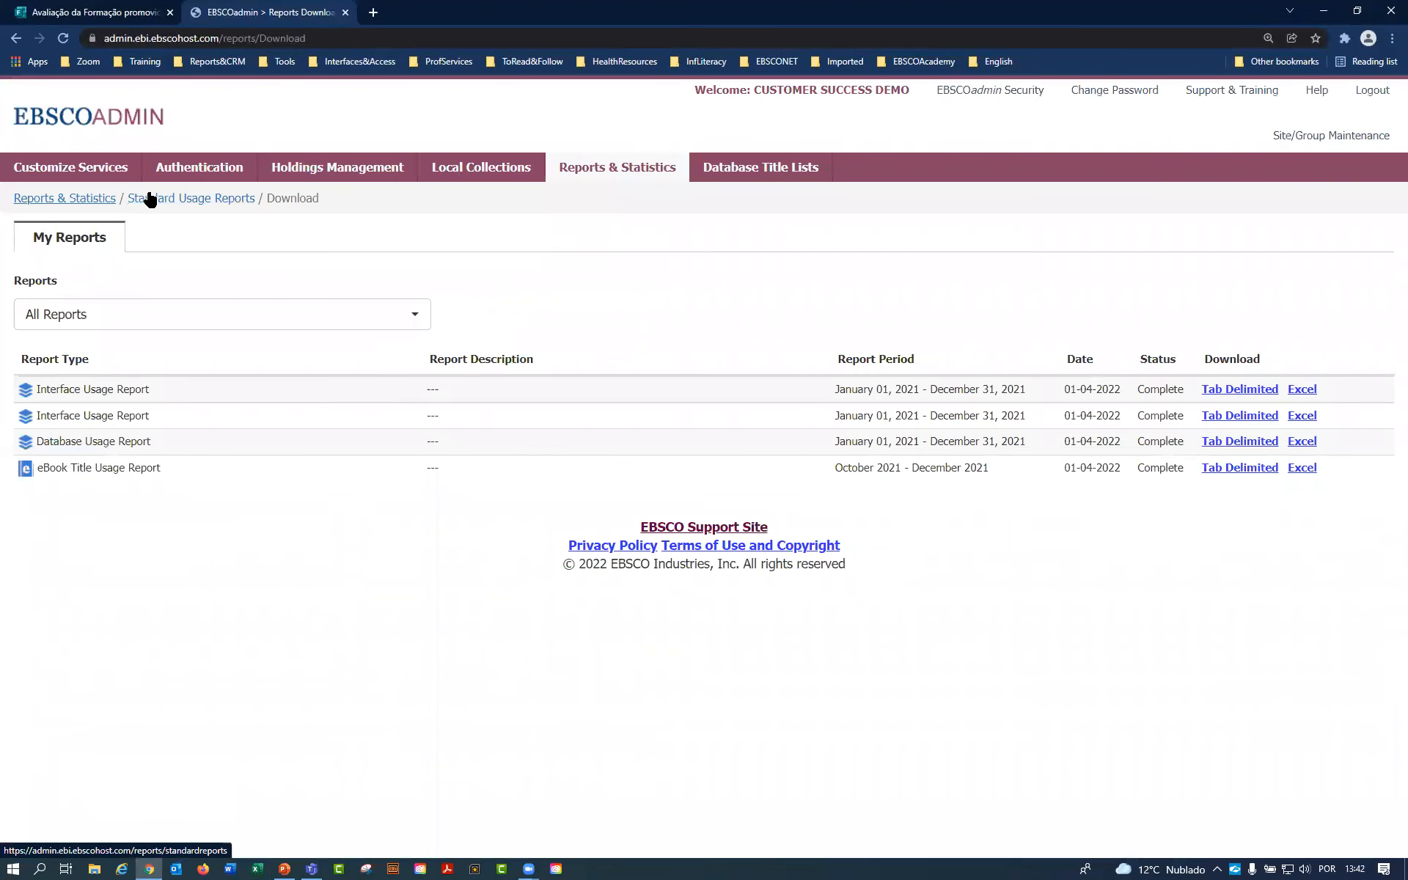
Return to the Standard Usage Reports form, choose Link Activity Report, and try the Link-In activity type before restoring Link-Out.
{"action": "left_click", "coordinate": [147, 203]}
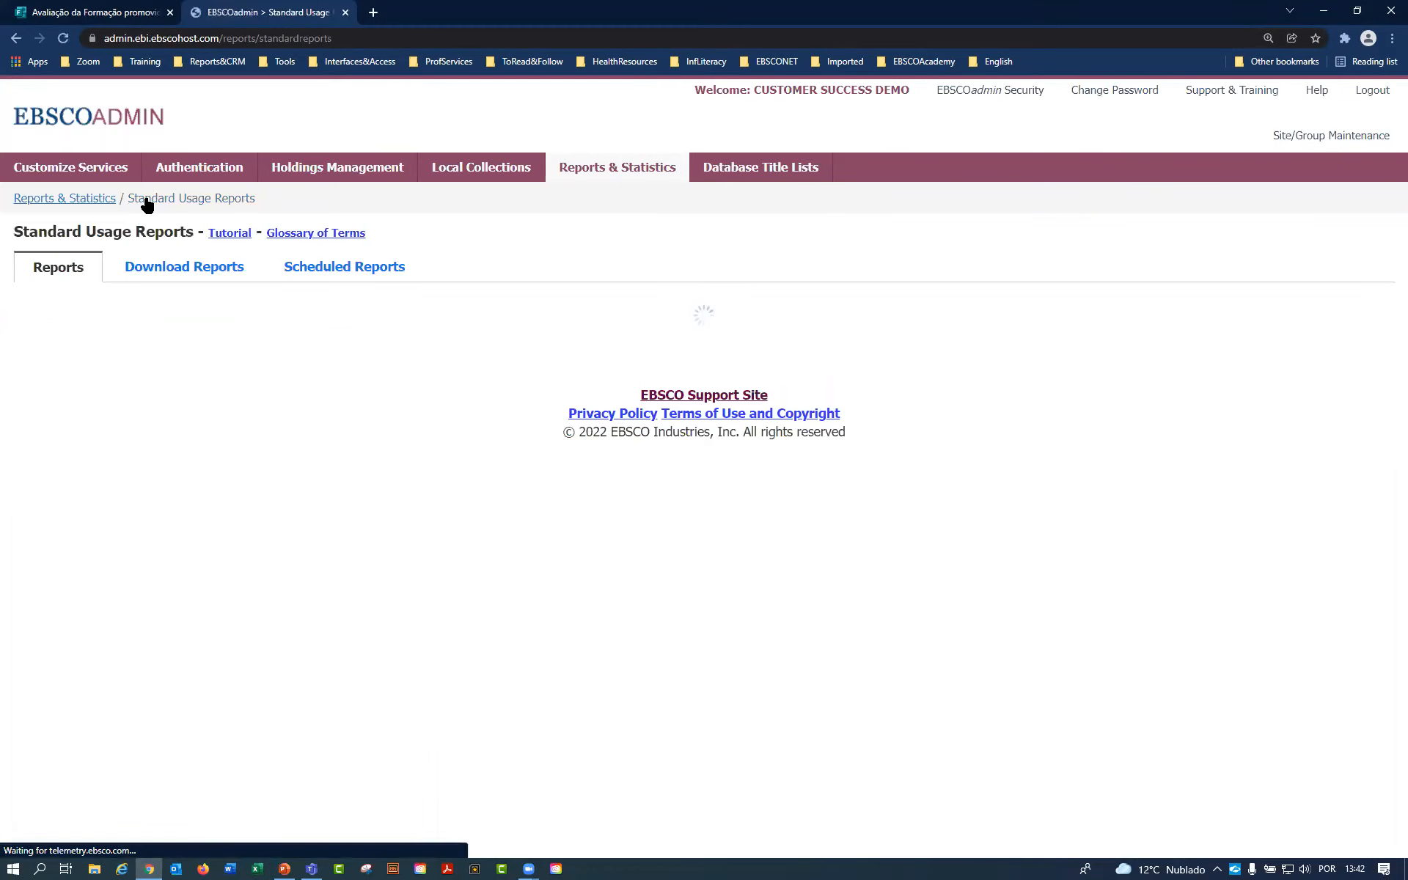
{"action": "left_click", "coordinate": [345, 334]}
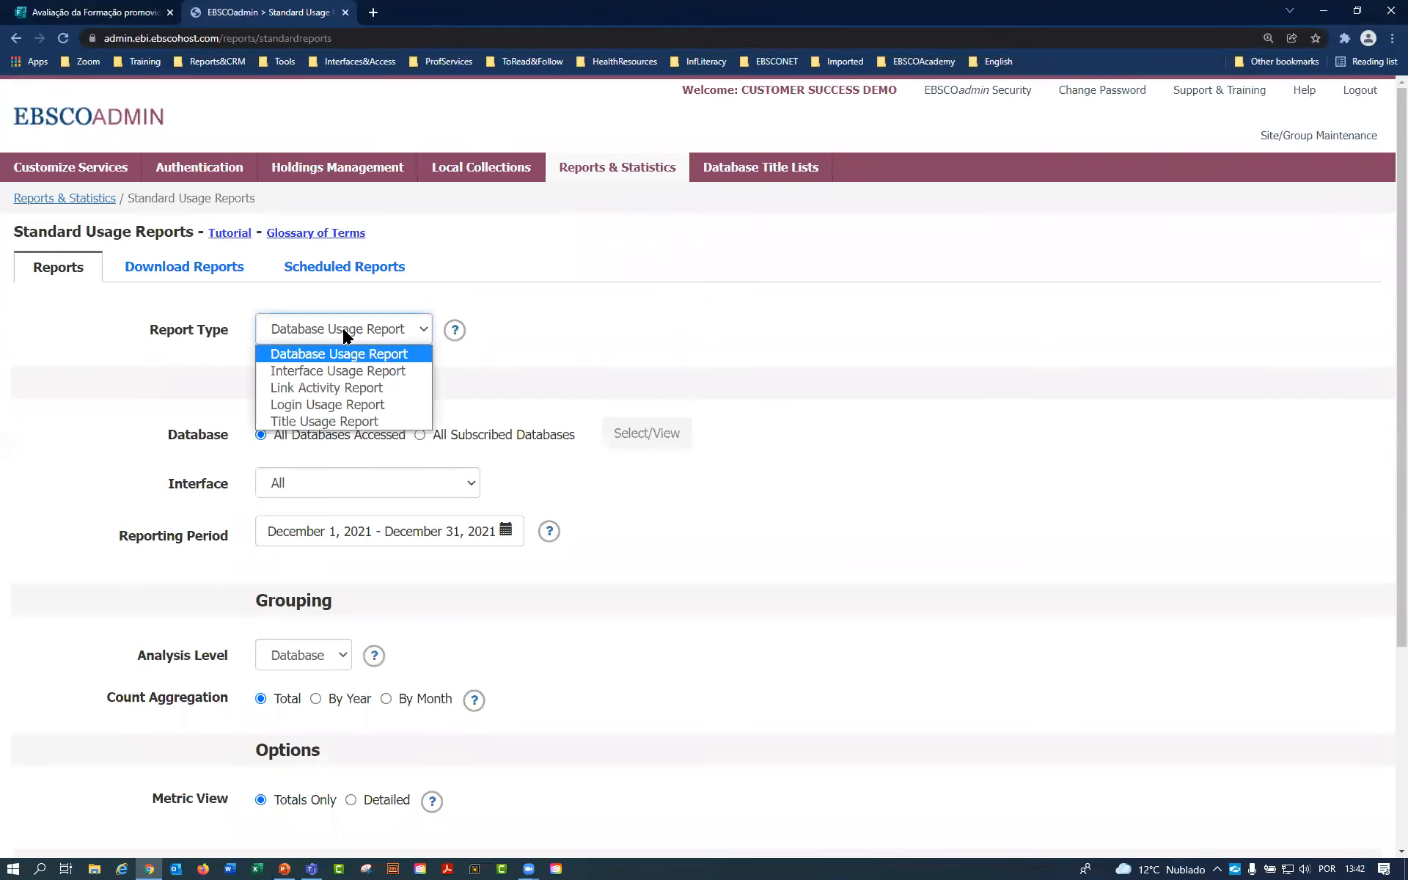
{"action": "left_click", "coordinate": [343, 389]}
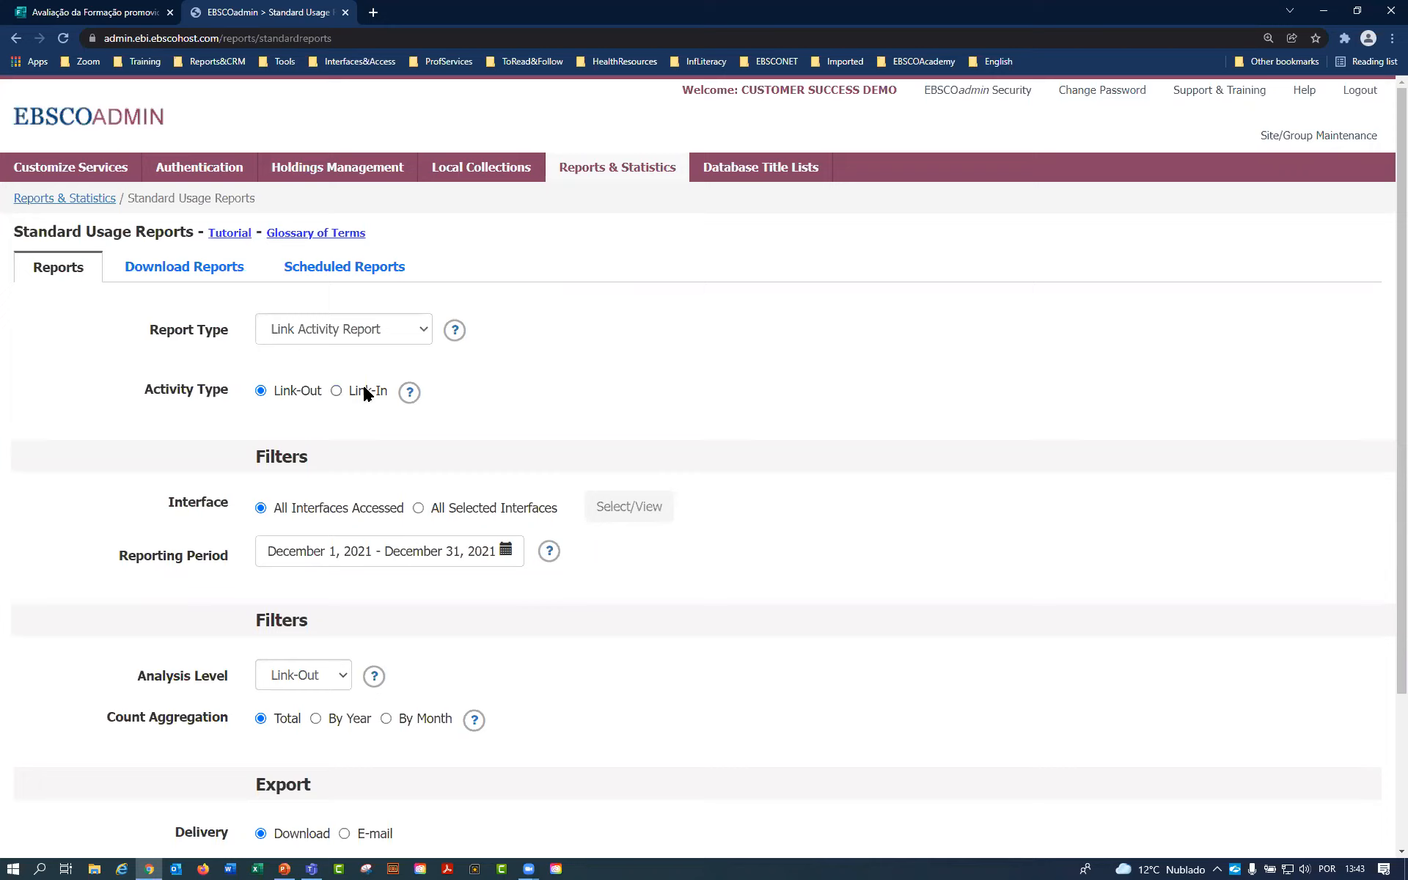
{"action": "left_click", "coordinate": [334, 392]}
{"action": "left_click", "coordinate": [261, 394]}
Set the report type to Login Usage Report and try the Client IP and Browser activity types.
{"action": "left_click", "coordinate": [340, 329]}
{"action": "left_click", "coordinate": [355, 410]}
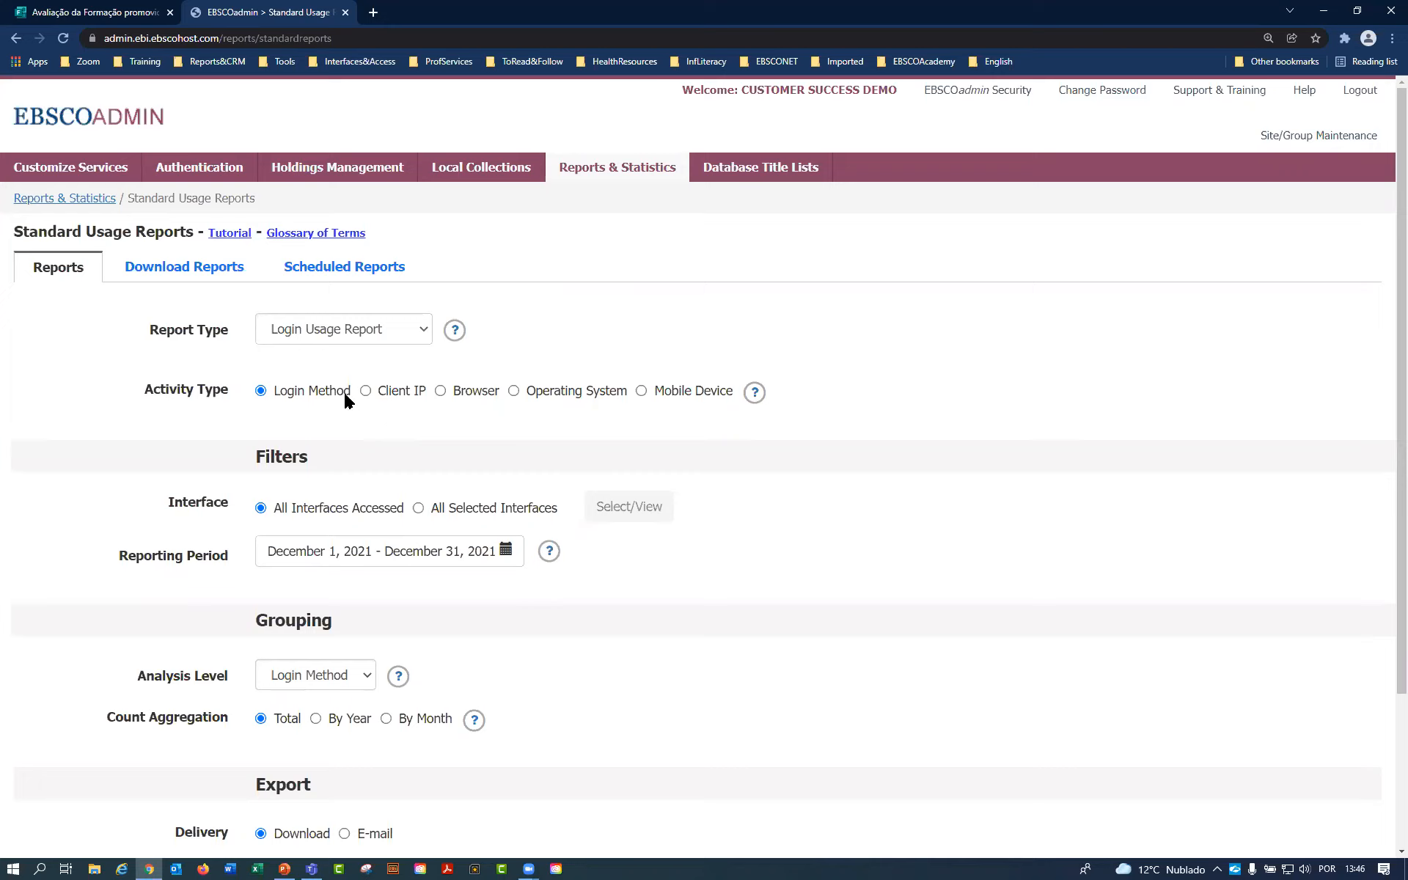
{"action": "left_click", "coordinate": [366, 392]}
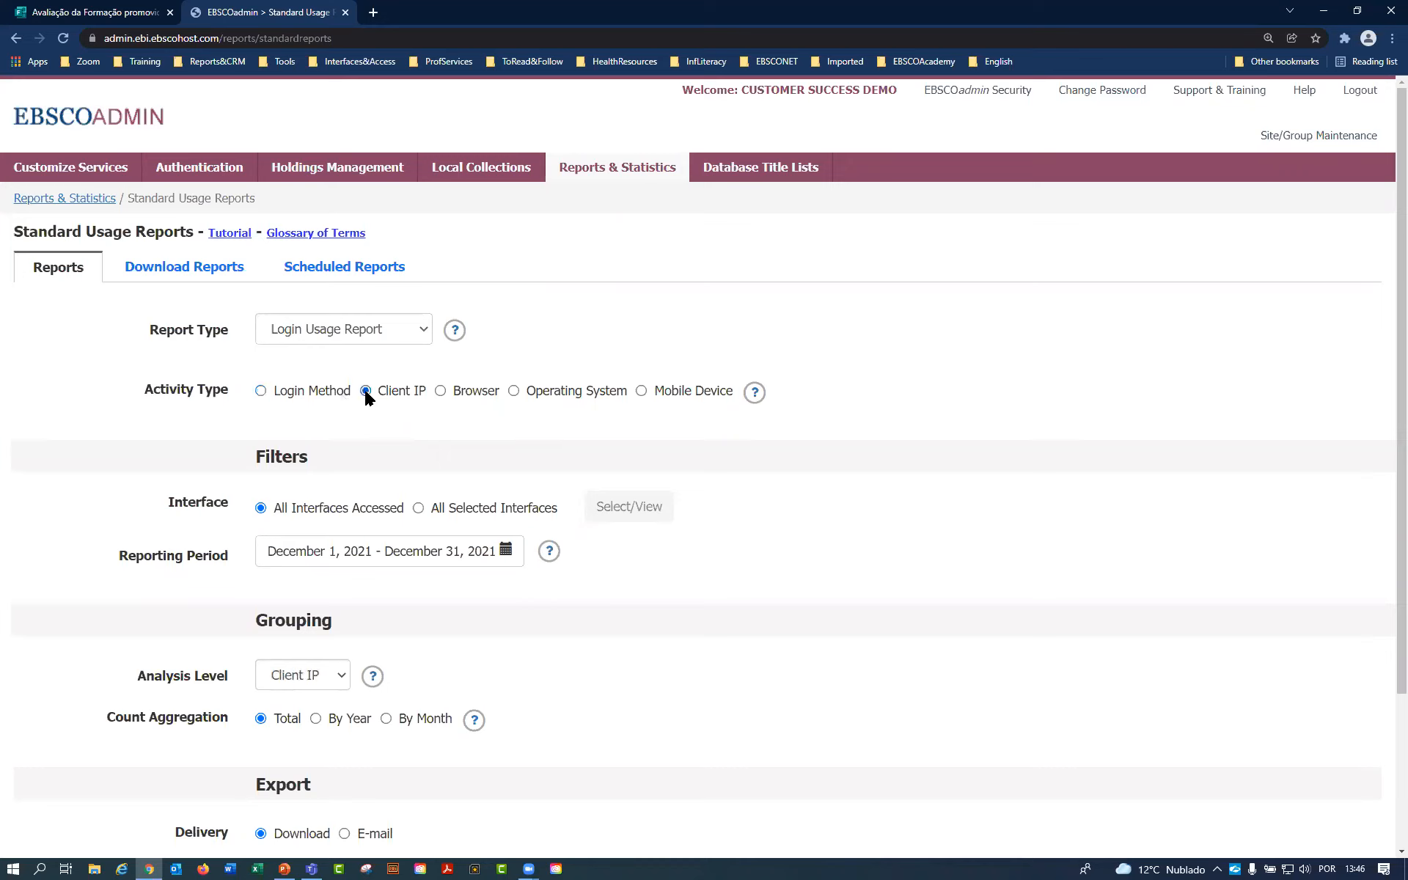
{"action": "left_click", "coordinate": [441, 393]}
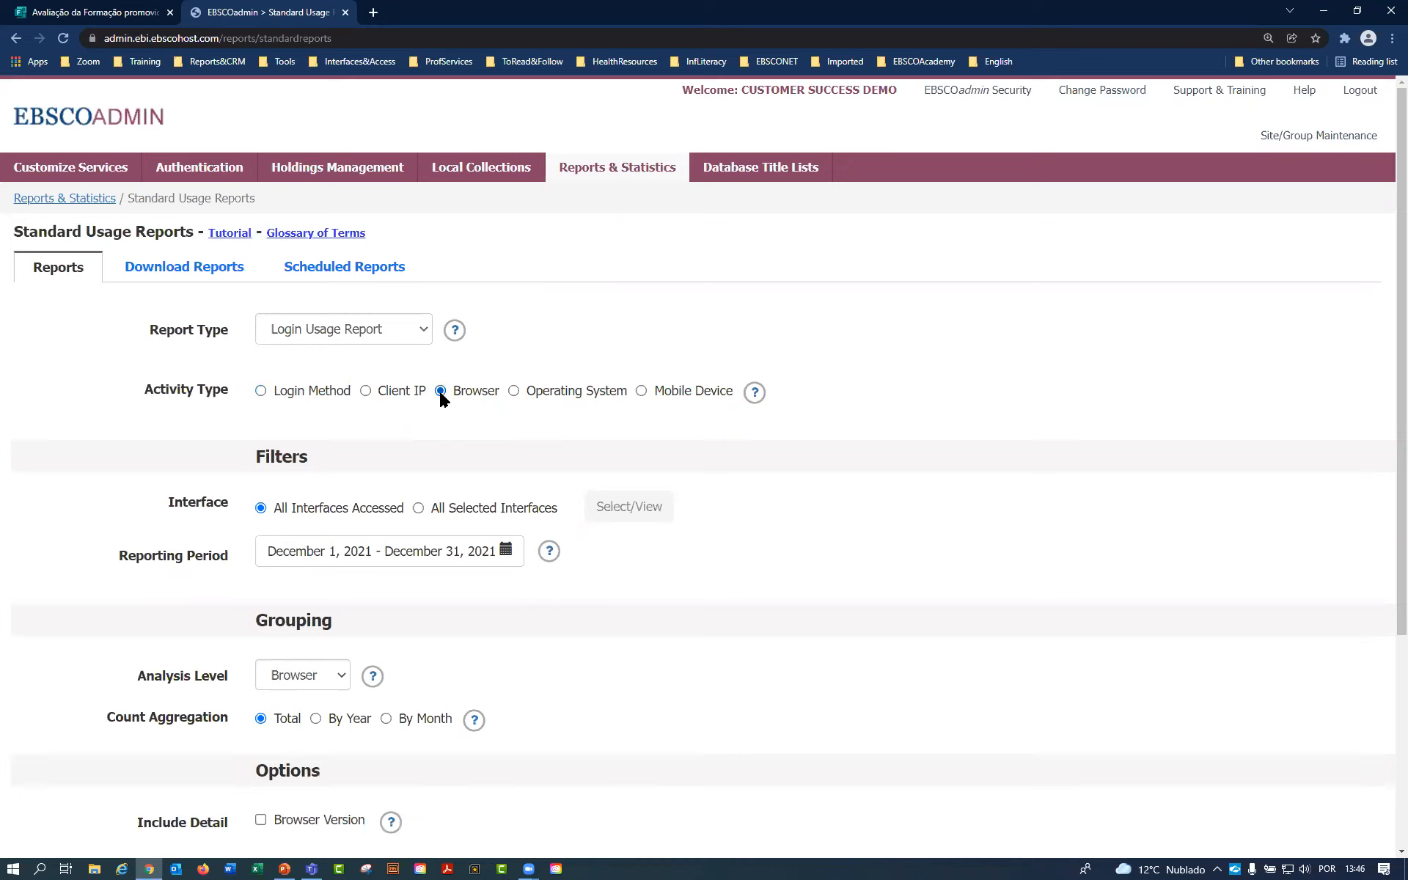
Check the analysis level choices for the Browser activity type and turn the Browser Version detail on and off again.
{"action": "scroll", "coordinate": [443, 399], "scroll_direction": "down", "scroll_amount": 2}
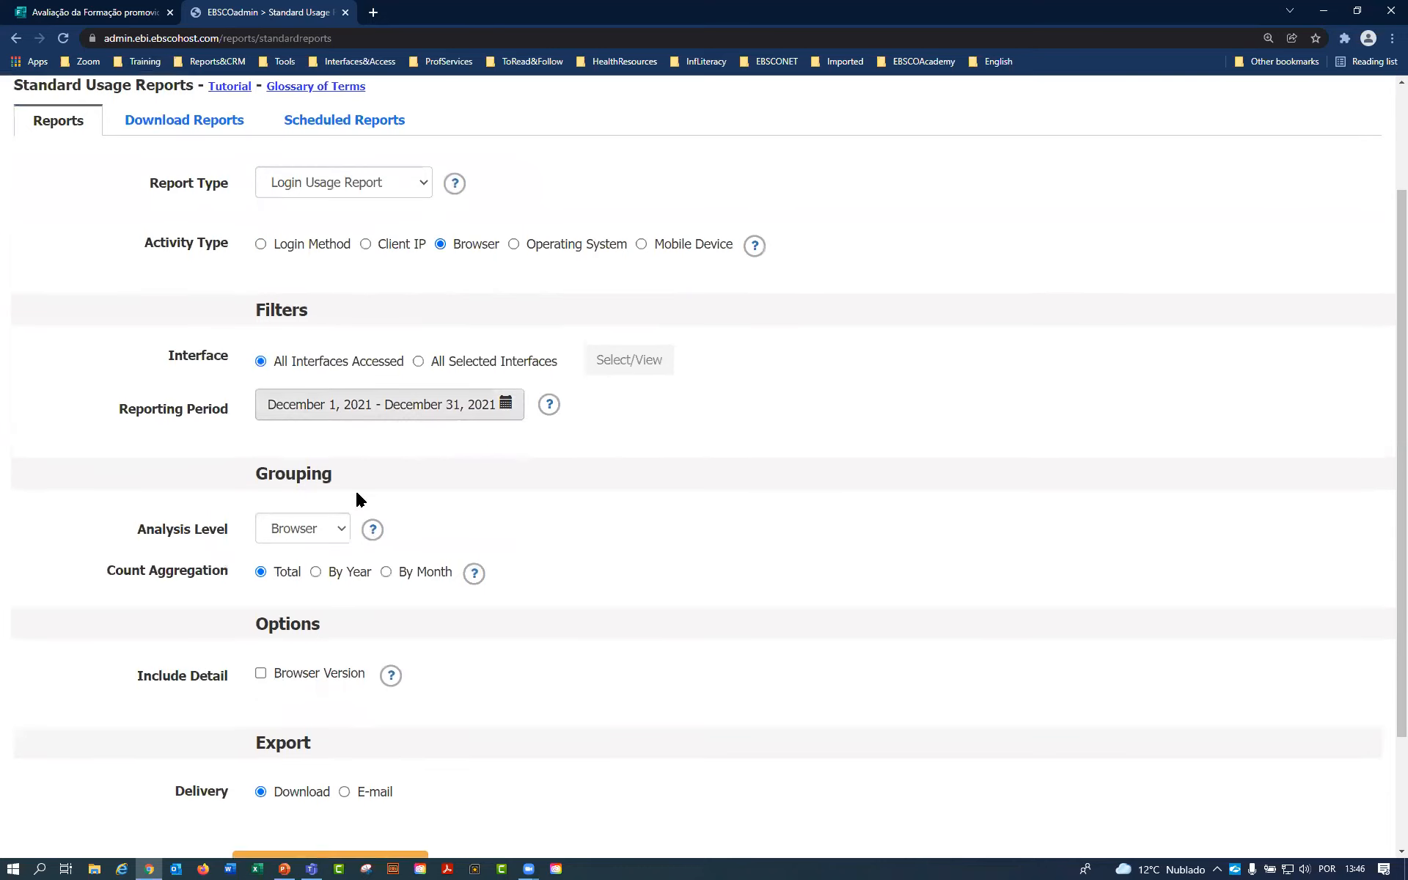
{"action": "left_click", "coordinate": [333, 528]}
{"action": "left_click", "coordinate": [596, 490]}
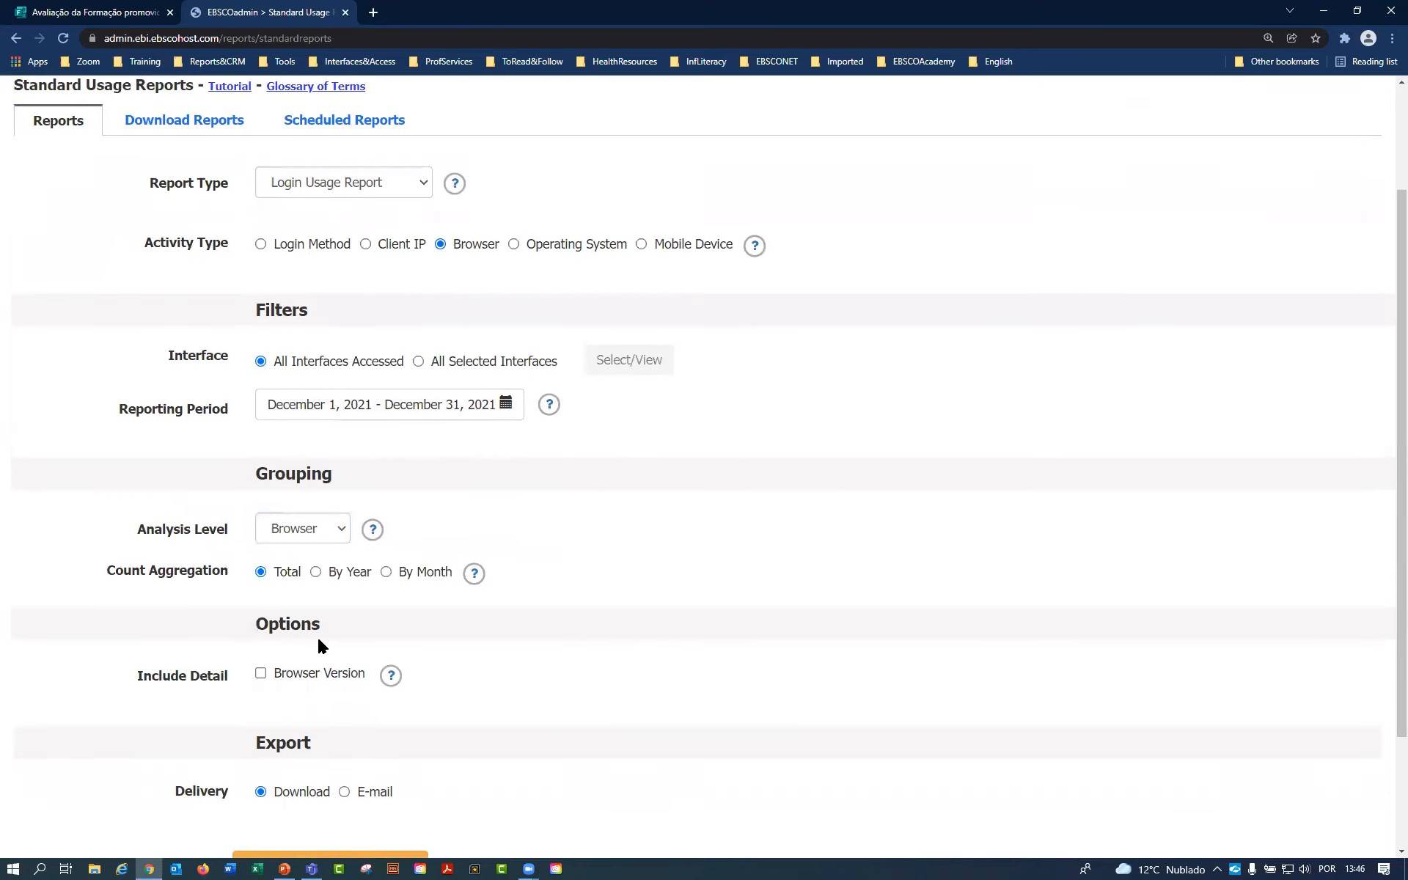
{"action": "left_click", "coordinate": [262, 675]}
{"action": "left_click", "coordinate": [261, 673]}
{"action": "mouse_move", "coordinate": [389, 675]}
{"action": "scroll", "coordinate": [396, 680], "scroll_direction": "up", "scroll_amount": 2}
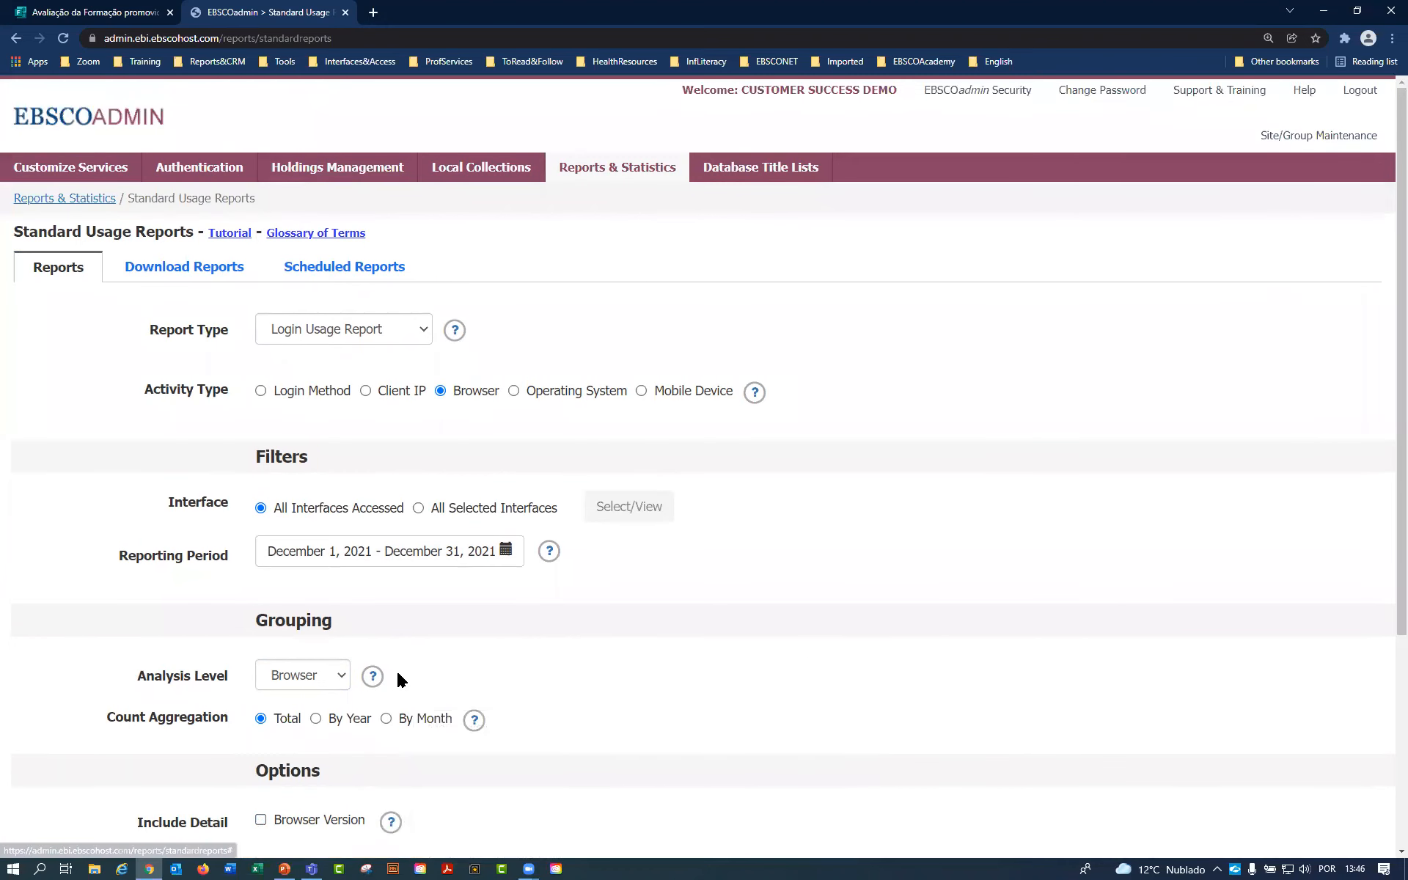
Try the Operating System and Mobile Device activity types of the Login Usage Report and review the available settings.
{"action": "left_click", "coordinate": [514, 393]}
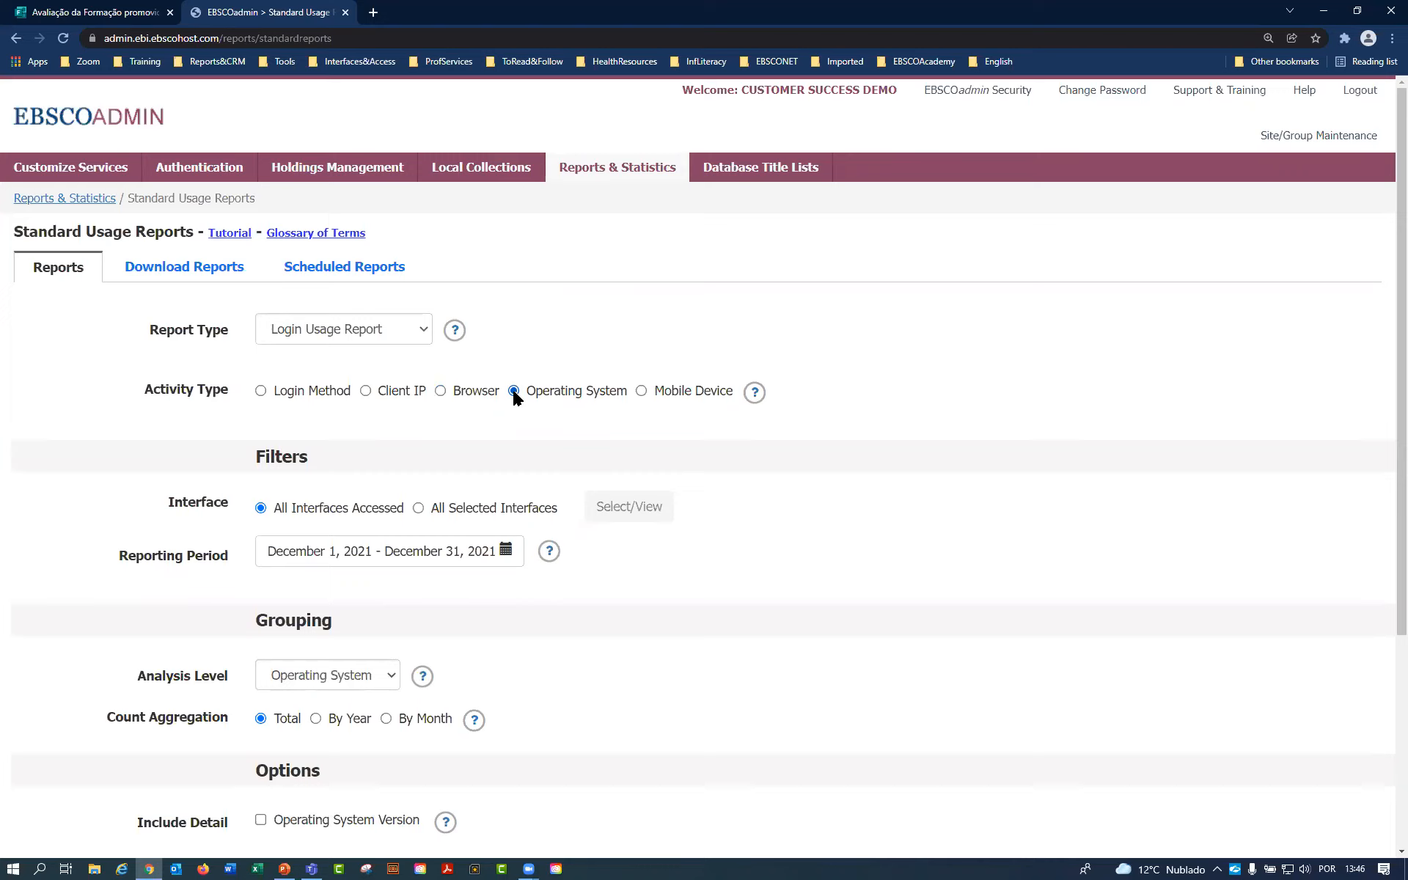
{"action": "left_click", "coordinate": [642, 394]}
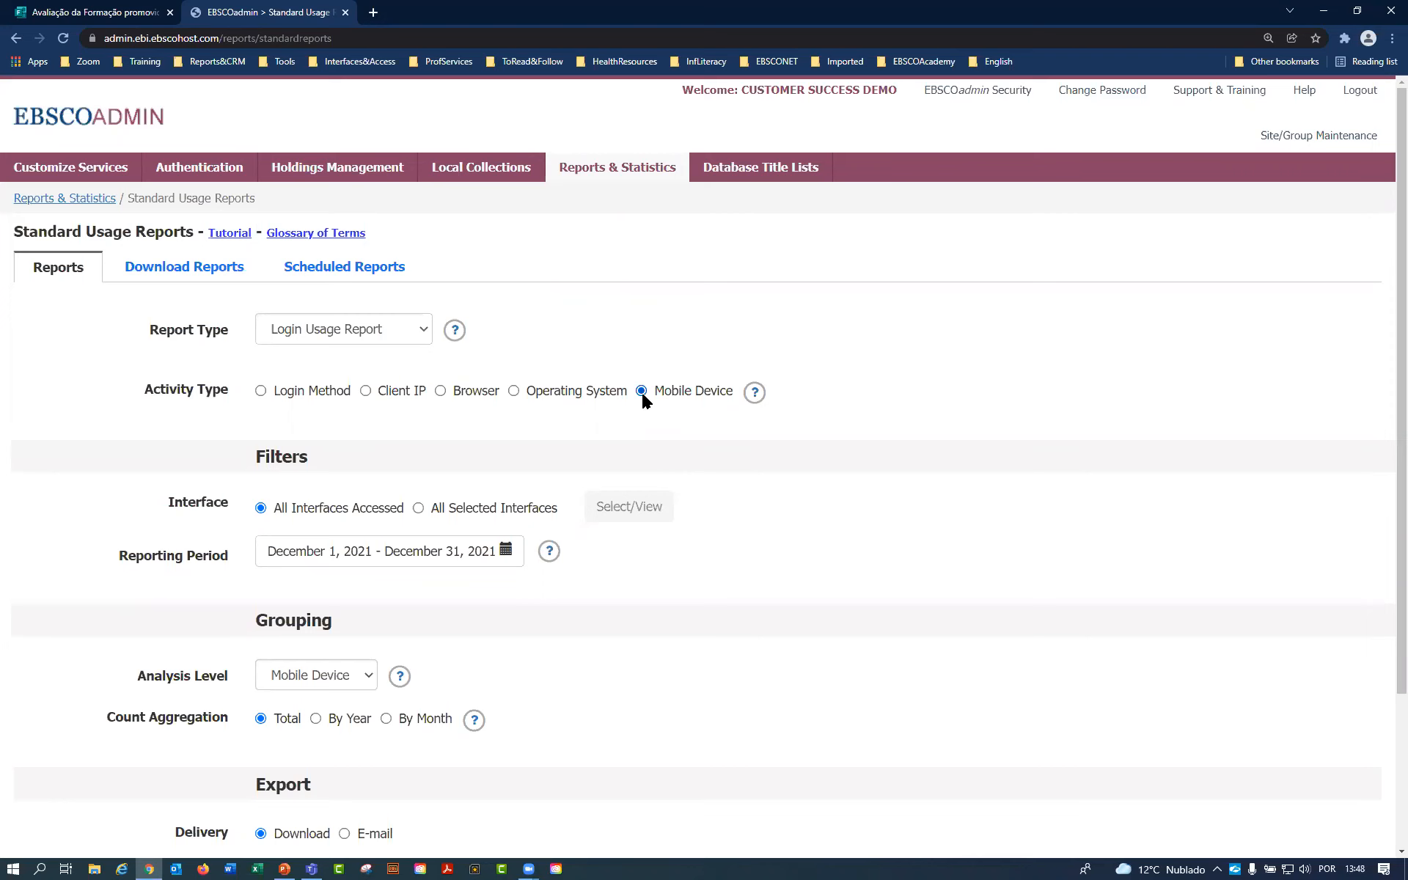
{"action": "scroll", "coordinate": [624, 407], "scroll_direction": "down", "scroll_amount": 2}
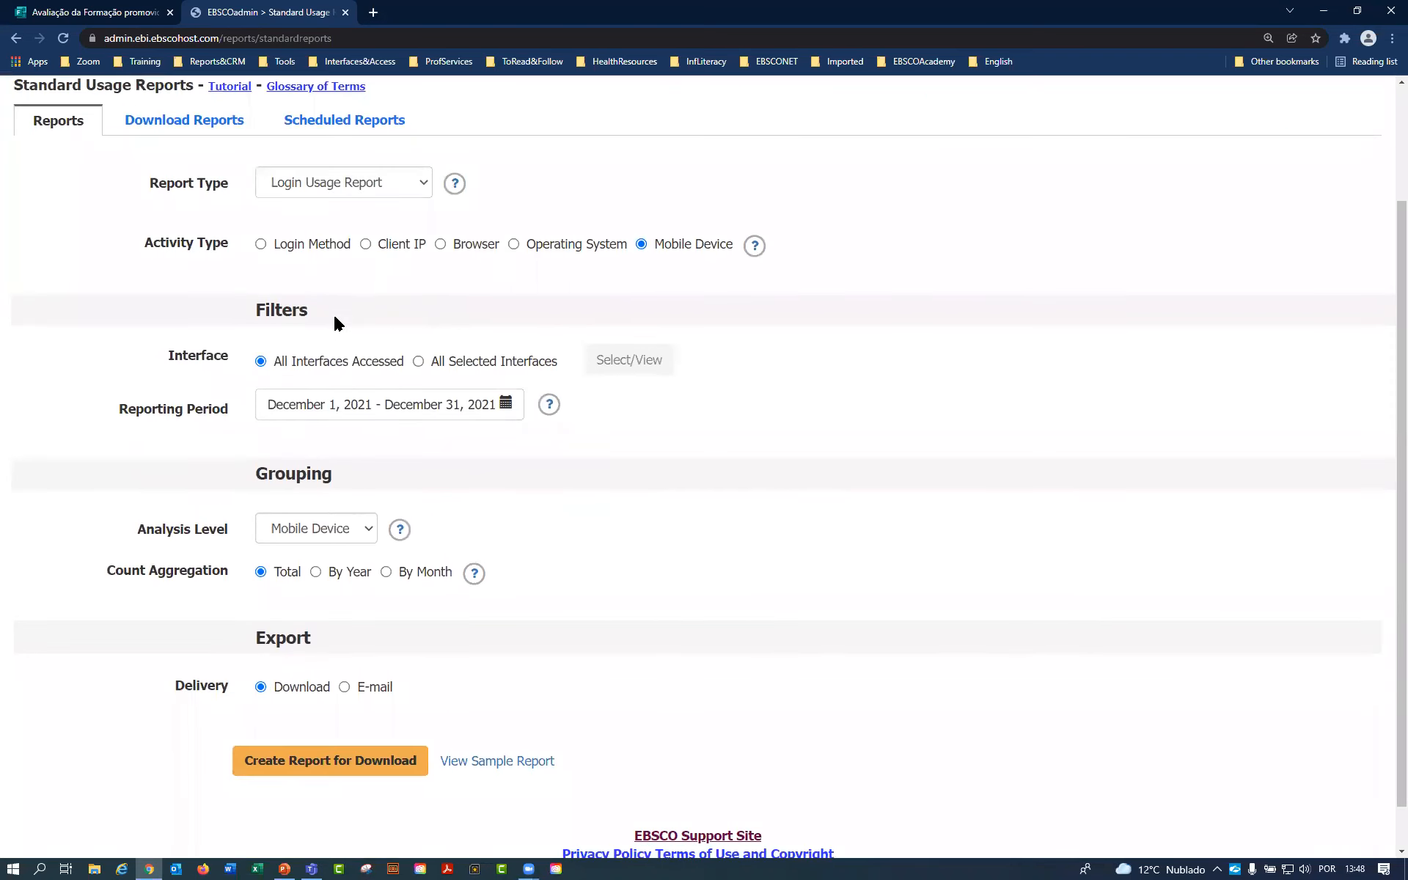
{"action": "scroll", "coordinate": [345, 319], "scroll_direction": "up", "scroll_amount": 2}
{"action": "left_click_drag", "start_coordinate": [811, 409], "coordinate": [249, 400]}
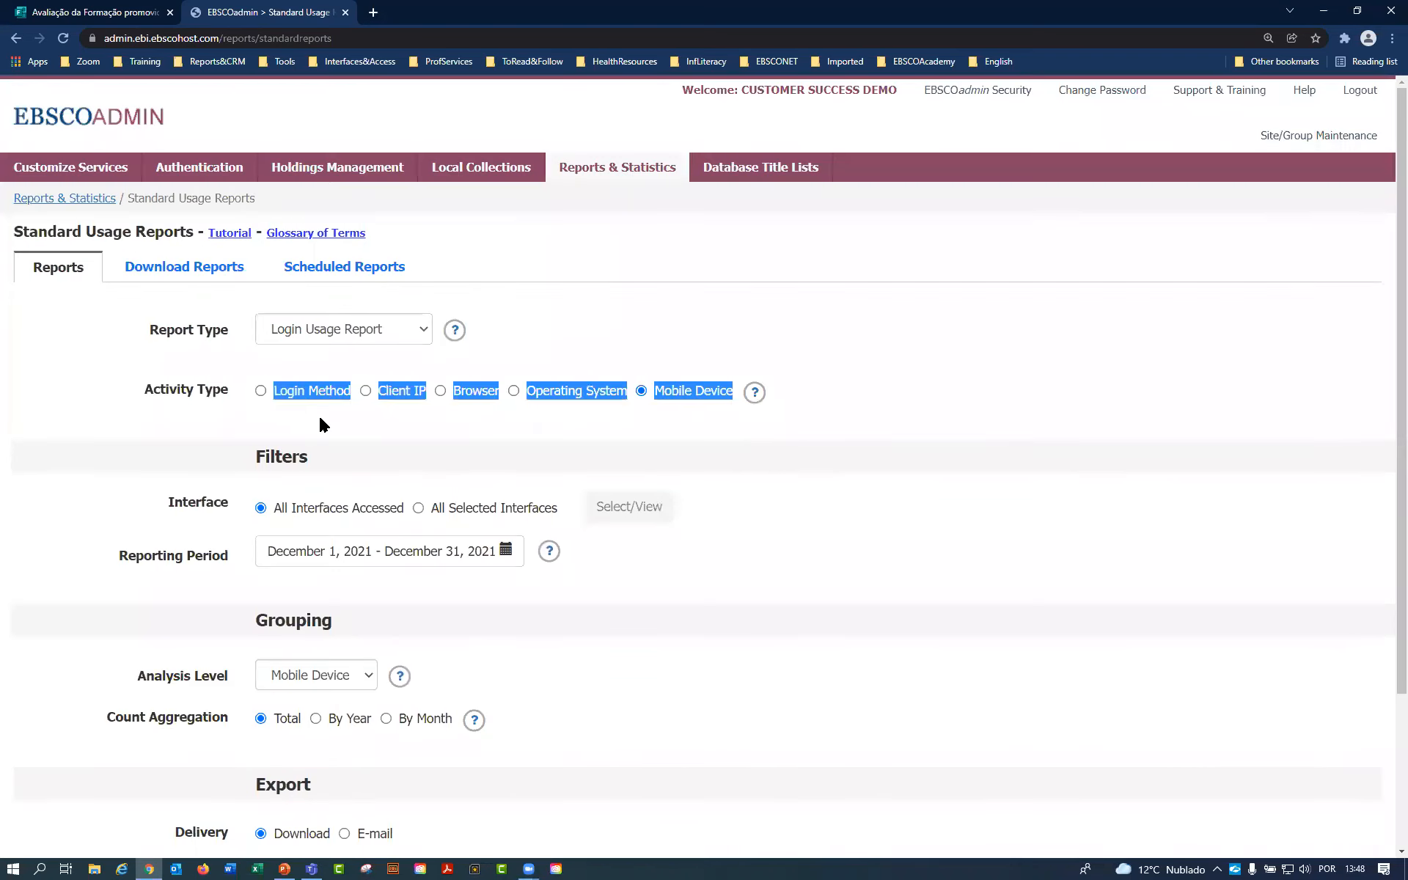
{"action": "left_click", "coordinate": [355, 429]}
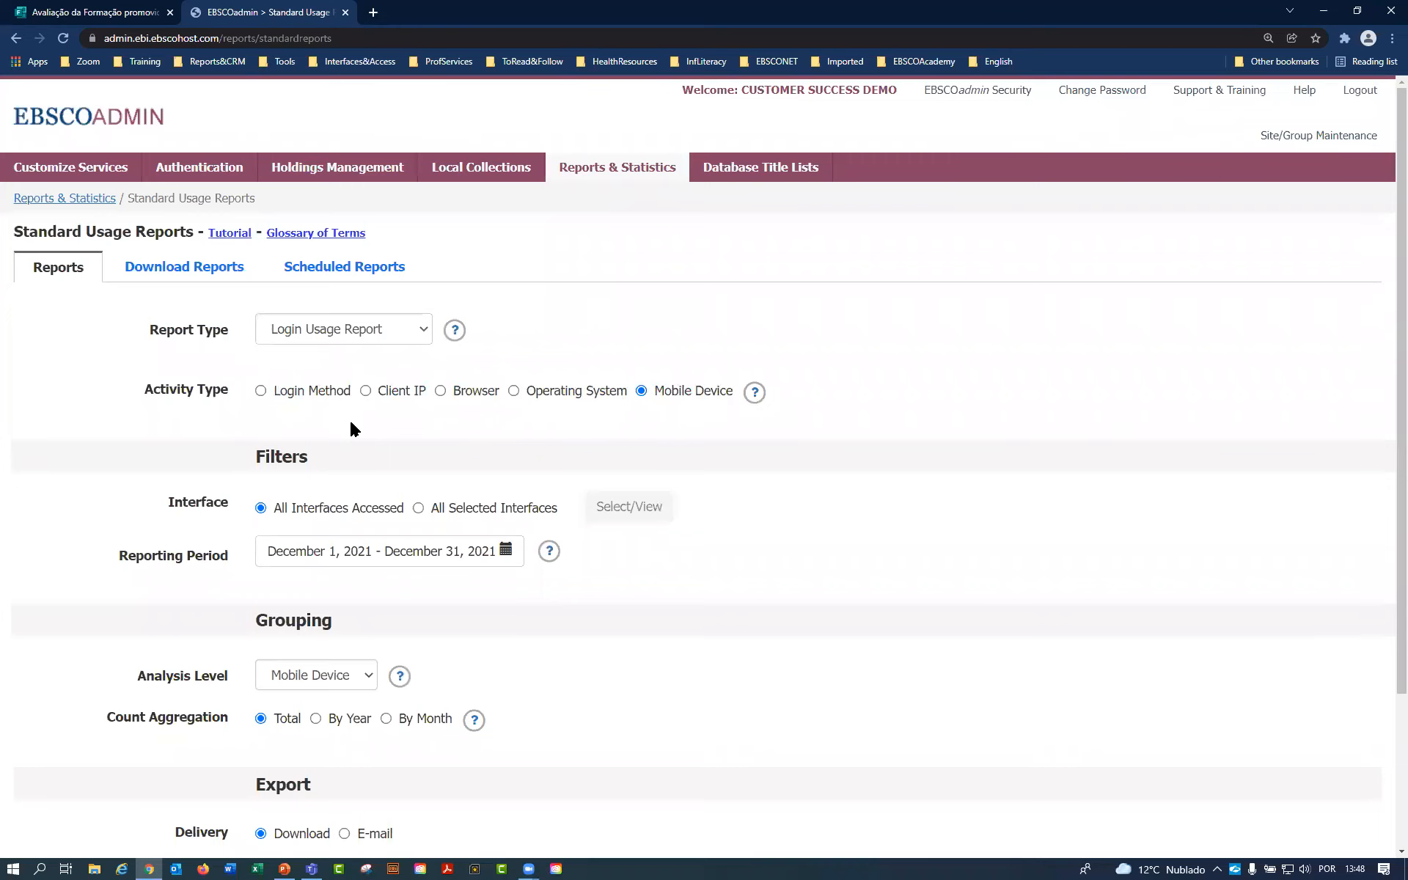
Change the report type to Title Usage Report and highlight the All Databases Accessed filter option.
{"action": "left_click", "coordinate": [376, 332]}
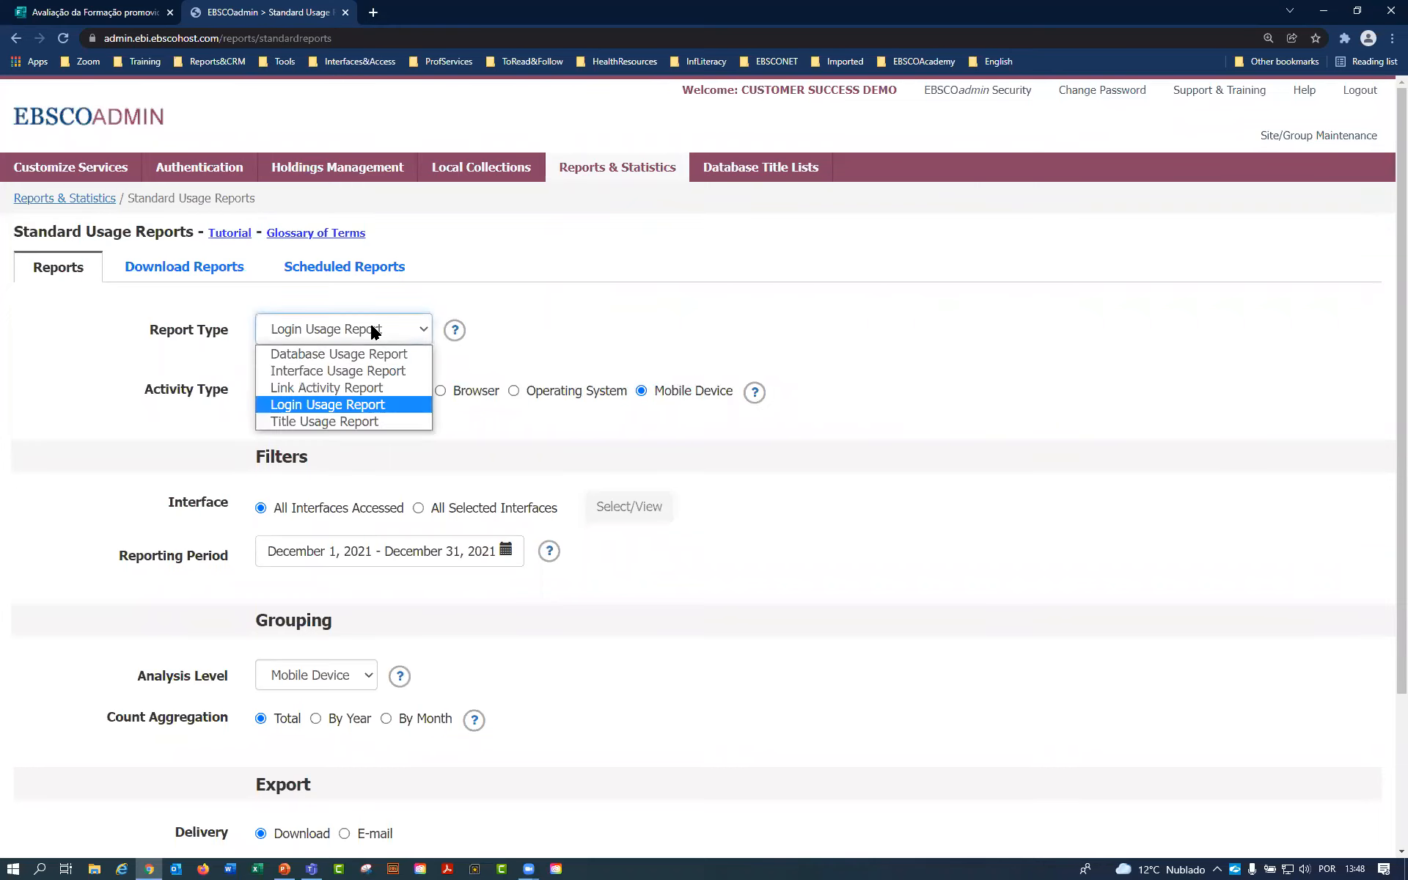
{"action": "left_click", "coordinate": [354, 422]}
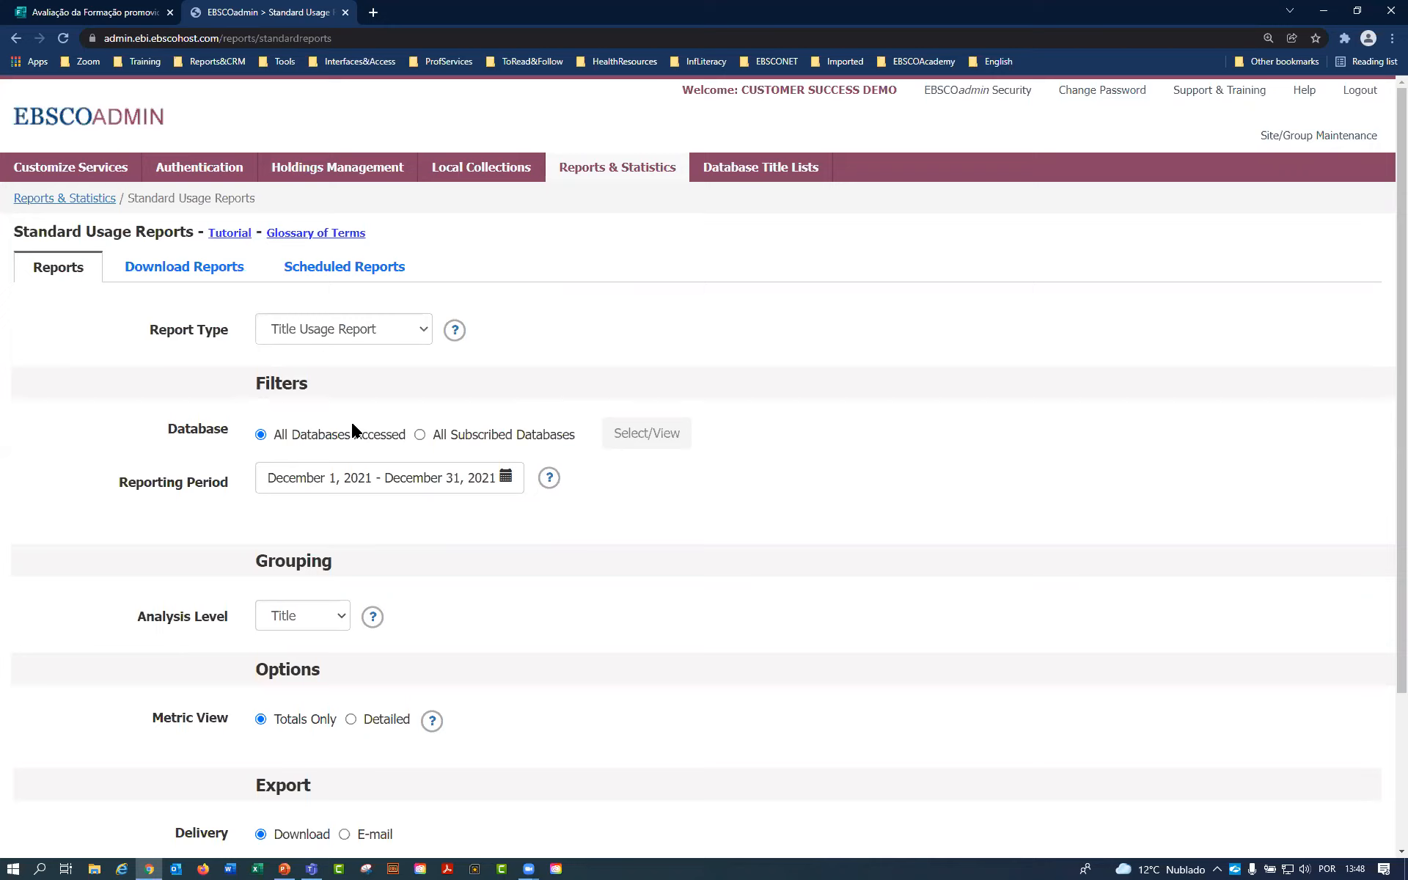
{"action": "scroll", "coordinate": [396, 444], "scroll_direction": "down", "scroll_amount": 1}
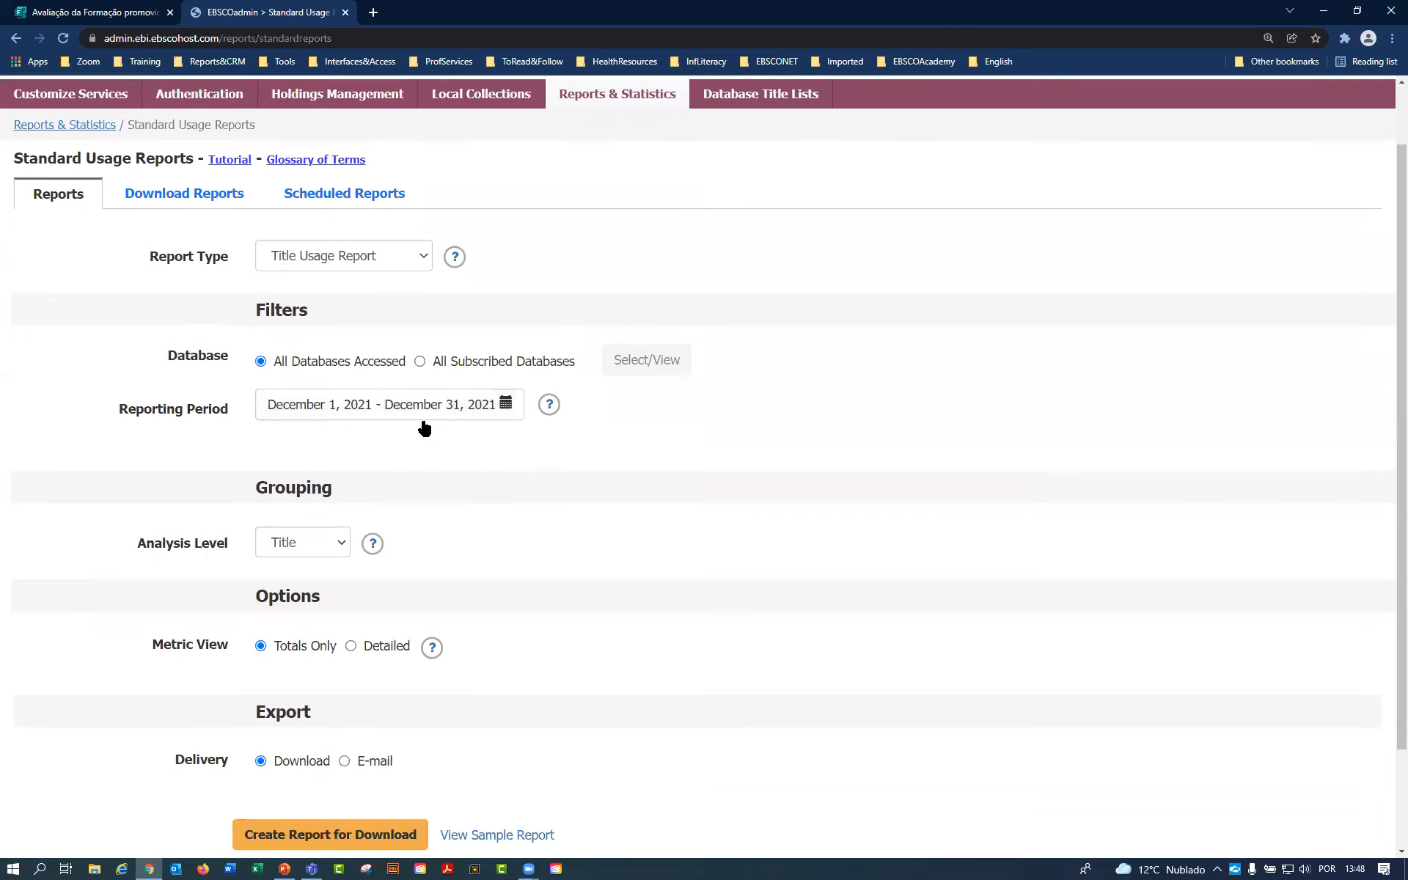
{"action": "left_click_drag", "start_coordinate": [268, 369], "coordinate": [405, 376]}
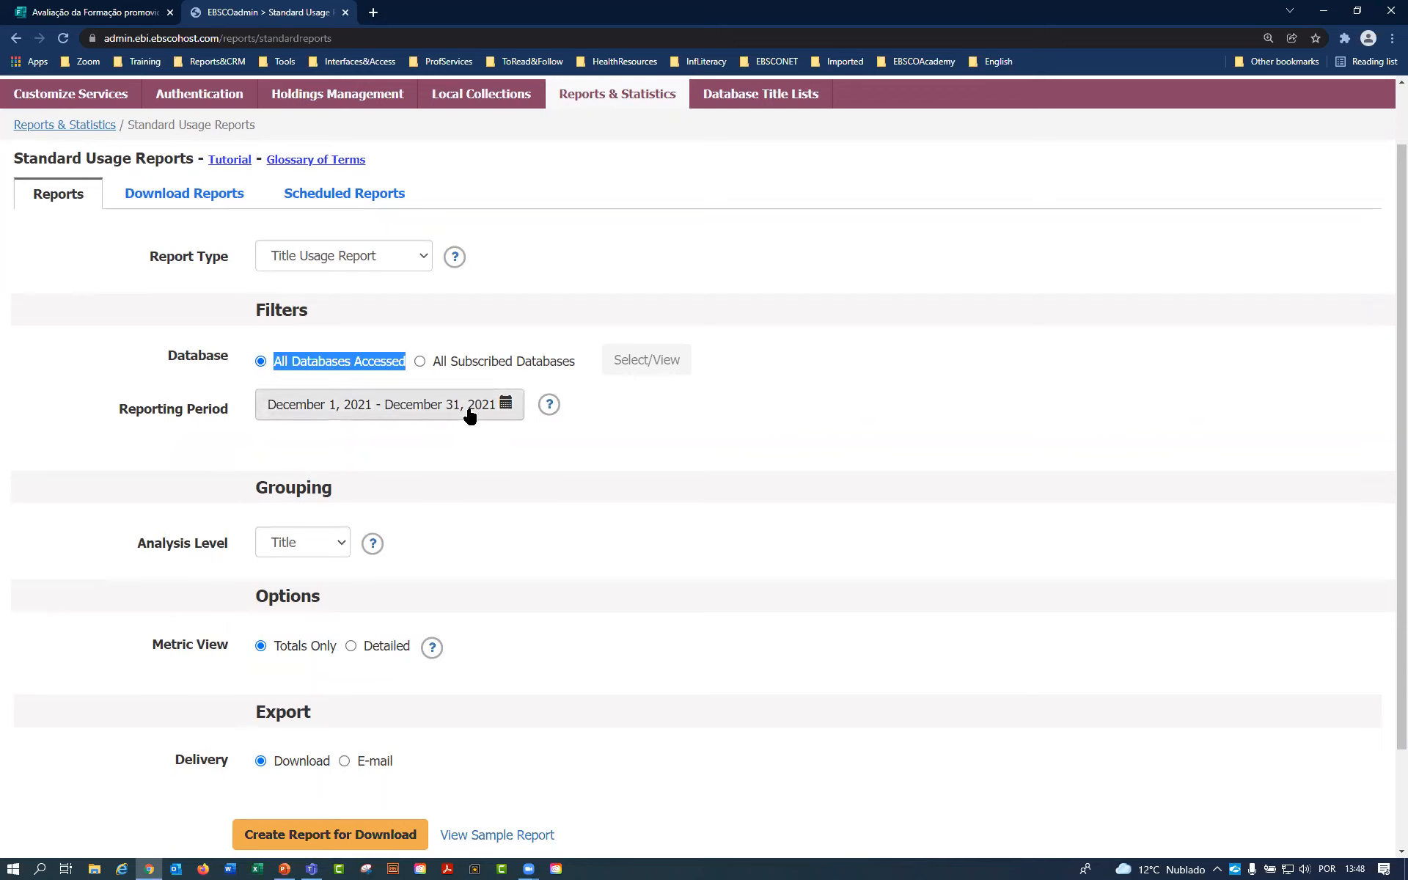
Set the Title Usage Report's reporting period to January 1, 2021 - December 31, 2021 using a custom range.
{"action": "left_click", "coordinate": [500, 410]}
{"action": "left_click", "coordinate": [339, 641]}
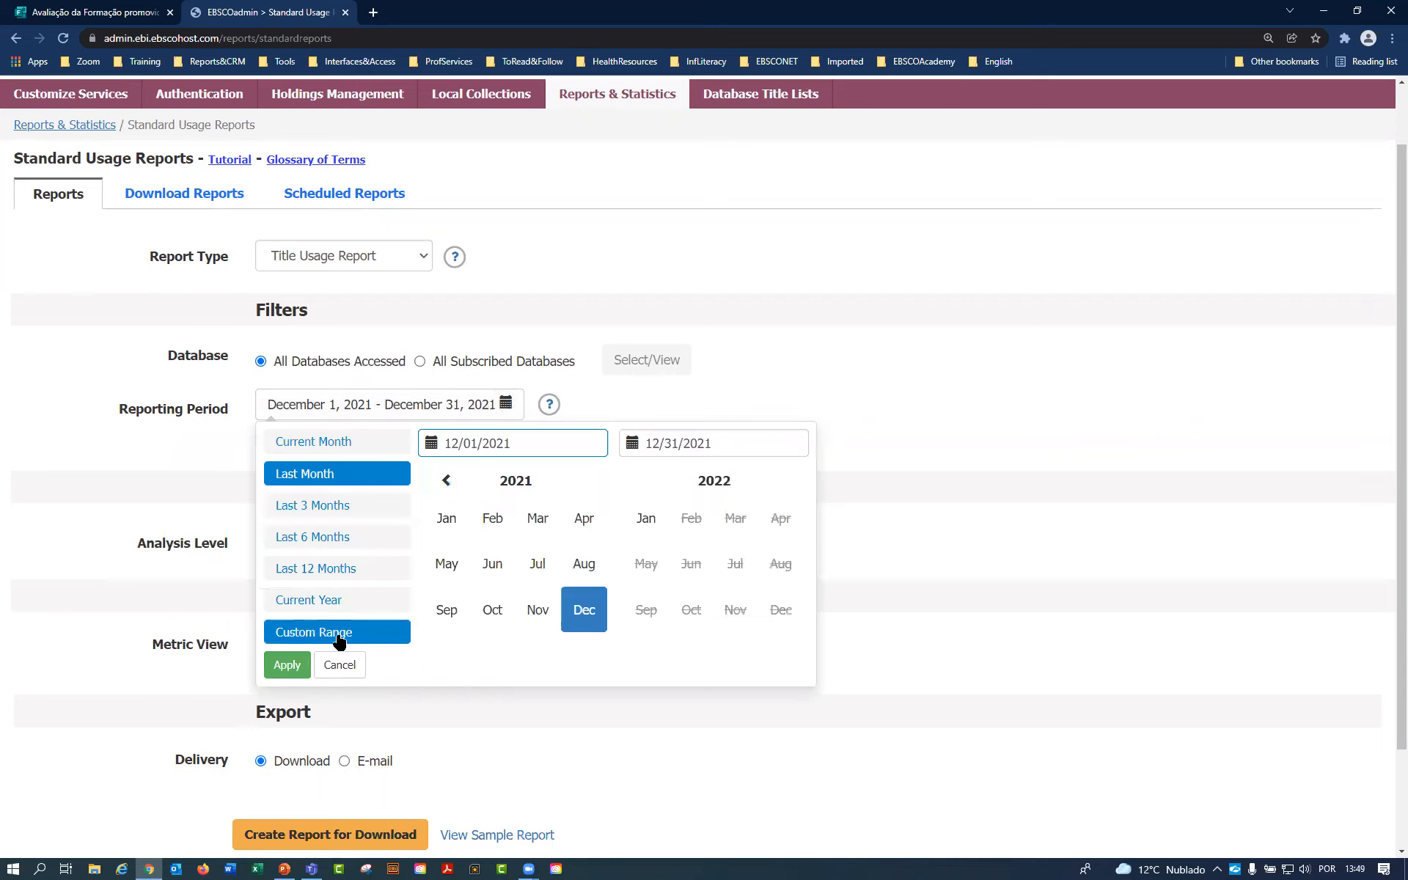
{"action": "left_click", "coordinate": [444, 522]}
{"action": "left_click", "coordinate": [584, 615]}
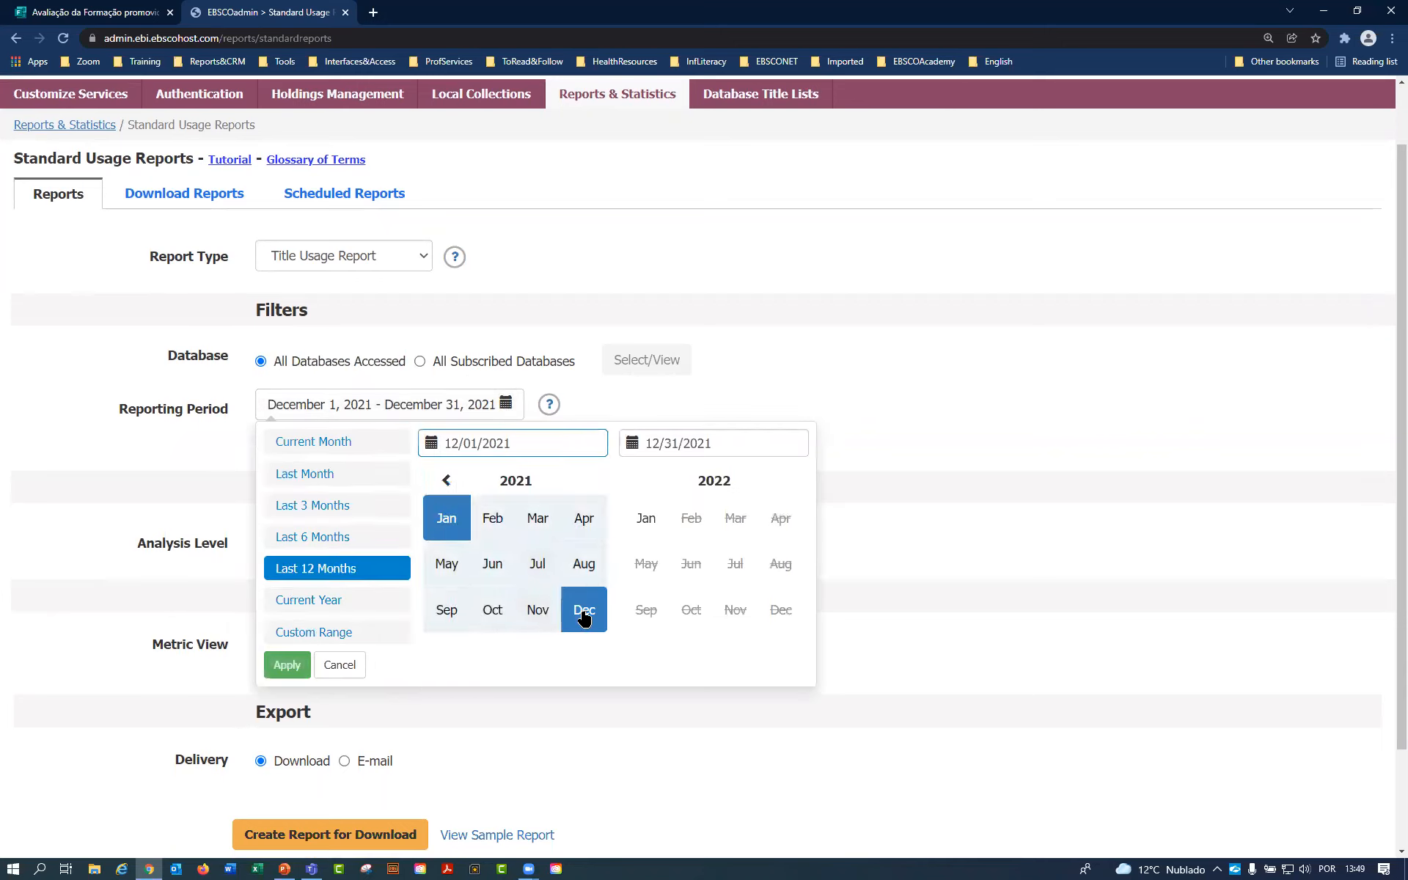
{"action": "left_click", "coordinate": [287, 665]}
Create the title-level, totals-only report for download and open the list of downloadable reports.
{"action": "scroll", "coordinate": [315, 636], "scroll_direction": "down", "scroll_amount": 2}
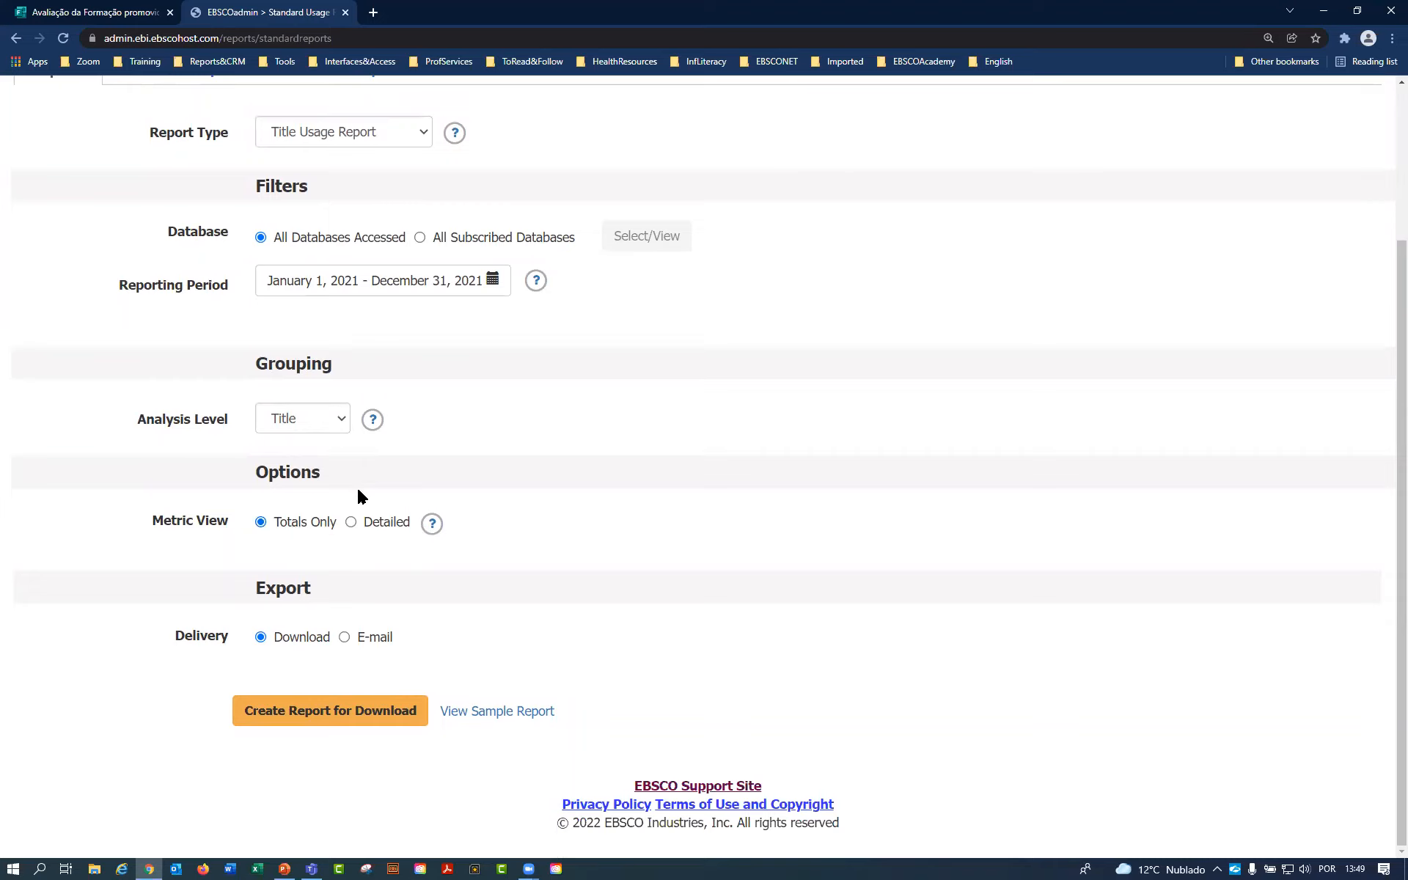
{"action": "scroll", "coordinate": [359, 494], "scroll_direction": "up", "scroll_amount": 2}
{"action": "scroll", "coordinate": [383, 491], "scroll_direction": "down", "scroll_amount": 2}
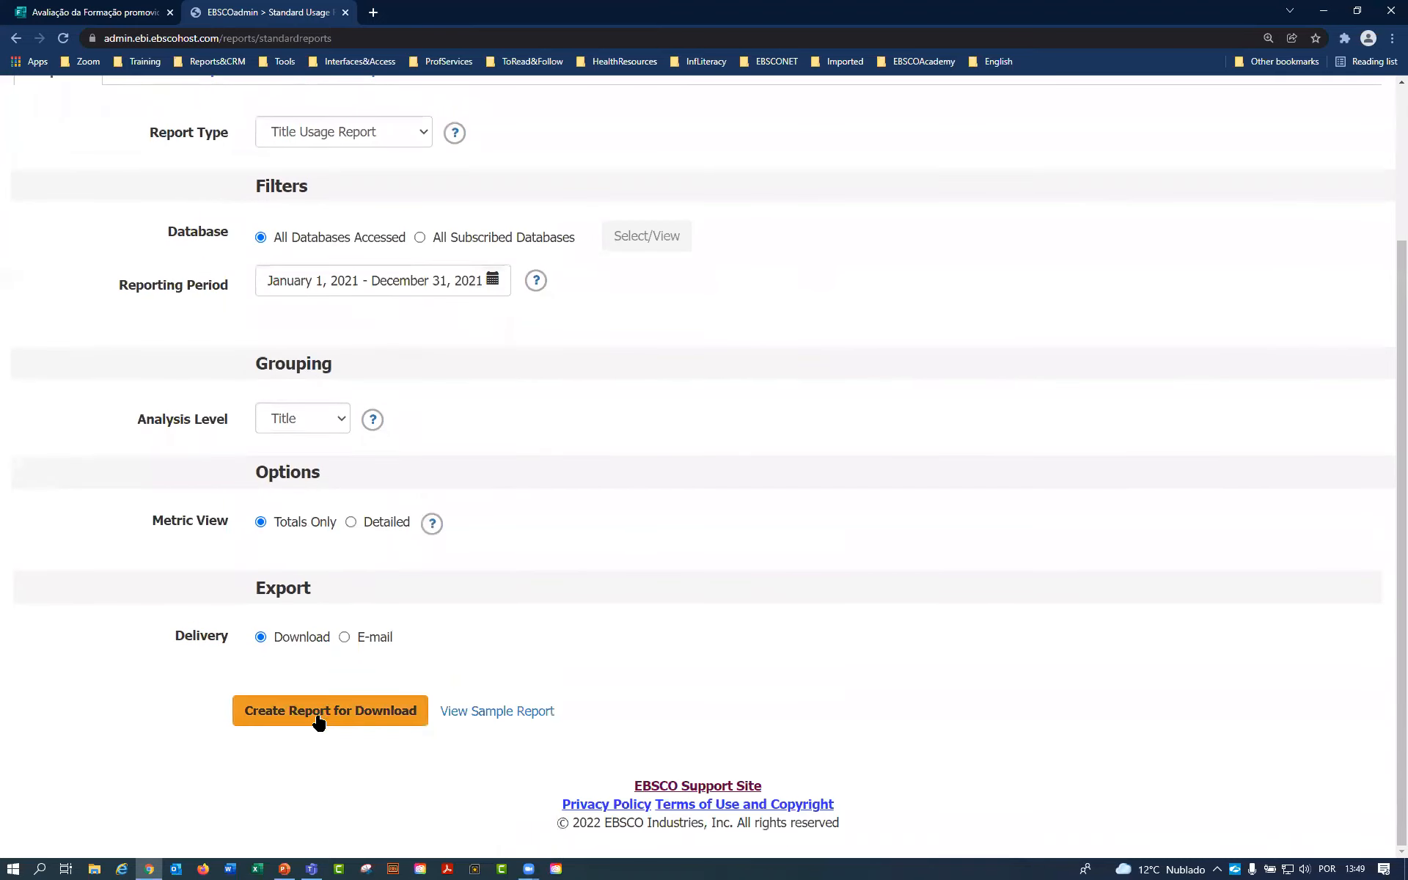
{"action": "left_click", "coordinate": [317, 720]}
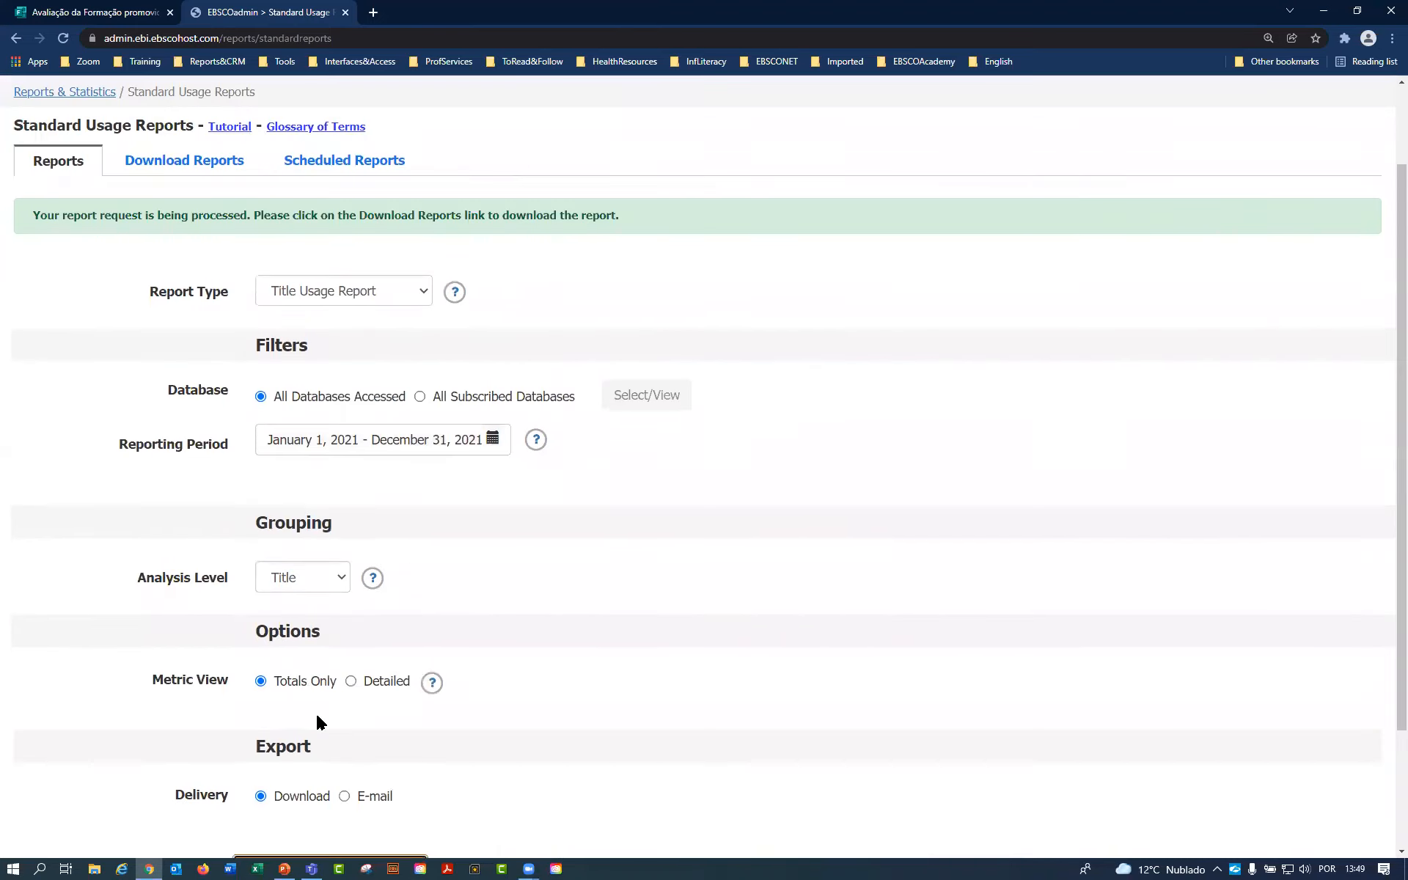
{"action": "left_click", "coordinate": [198, 162]}
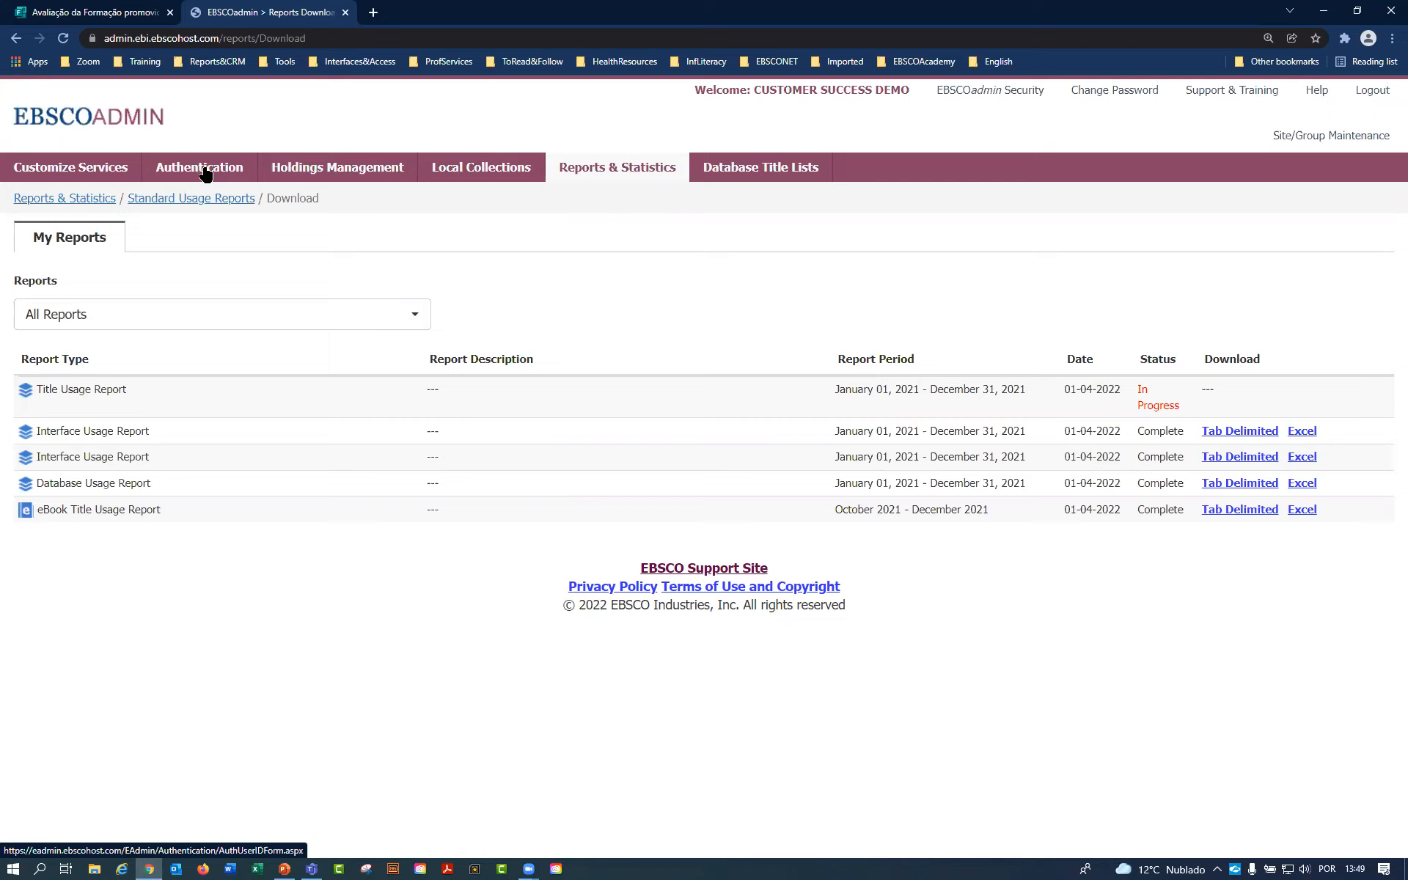
Download the completed Title Usage Report in Excel format and open the downloaded file.
{"action": "left_click_drag", "start_coordinate": [1186, 409], "coordinate": [115, 386]}
{"action": "left_click", "coordinate": [1246, 397]}
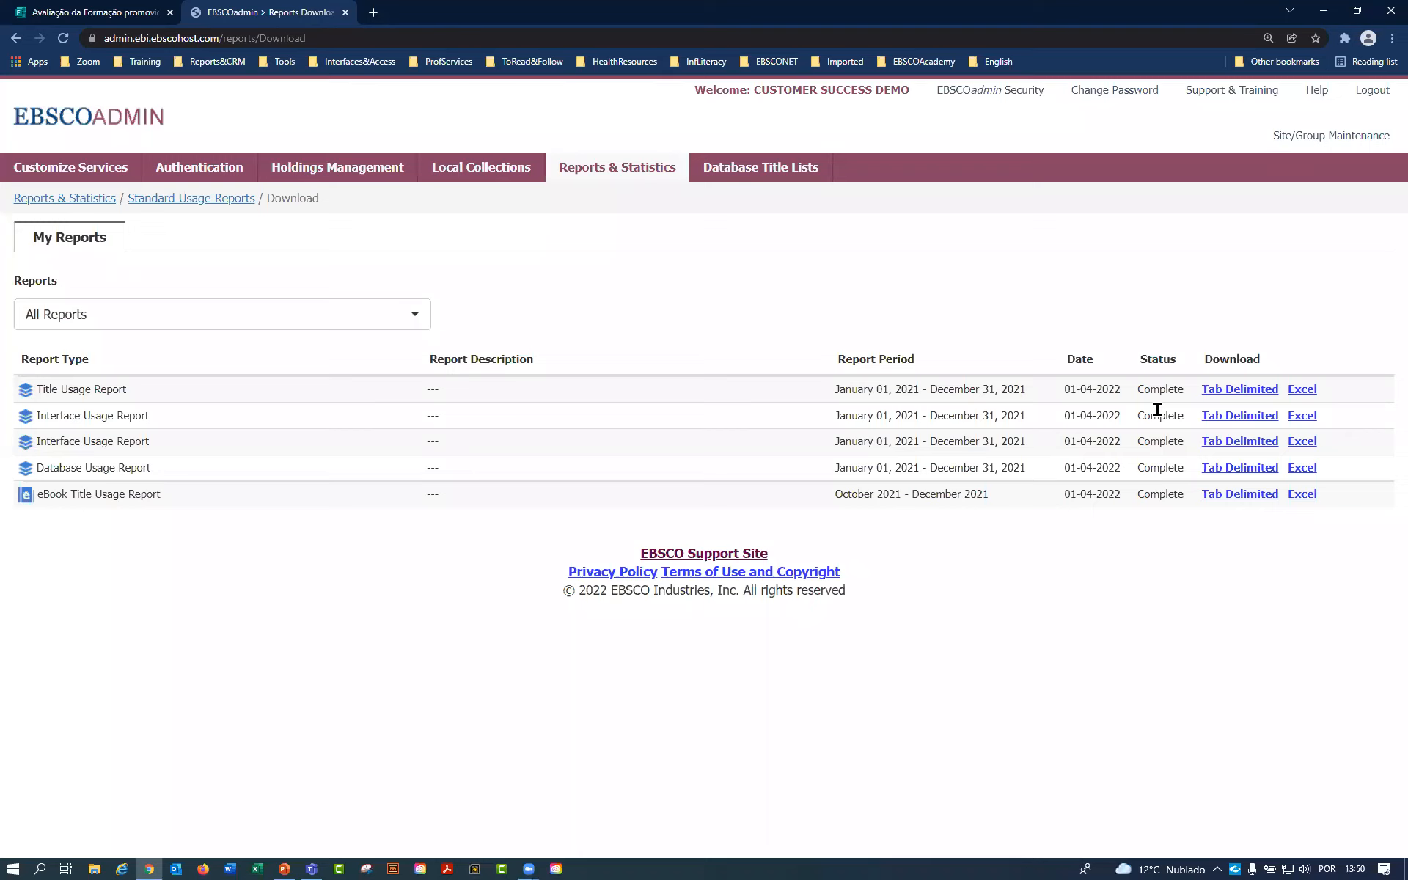
{"action": "left_click_drag", "start_coordinate": [135, 391], "coordinate": [46, 391]}
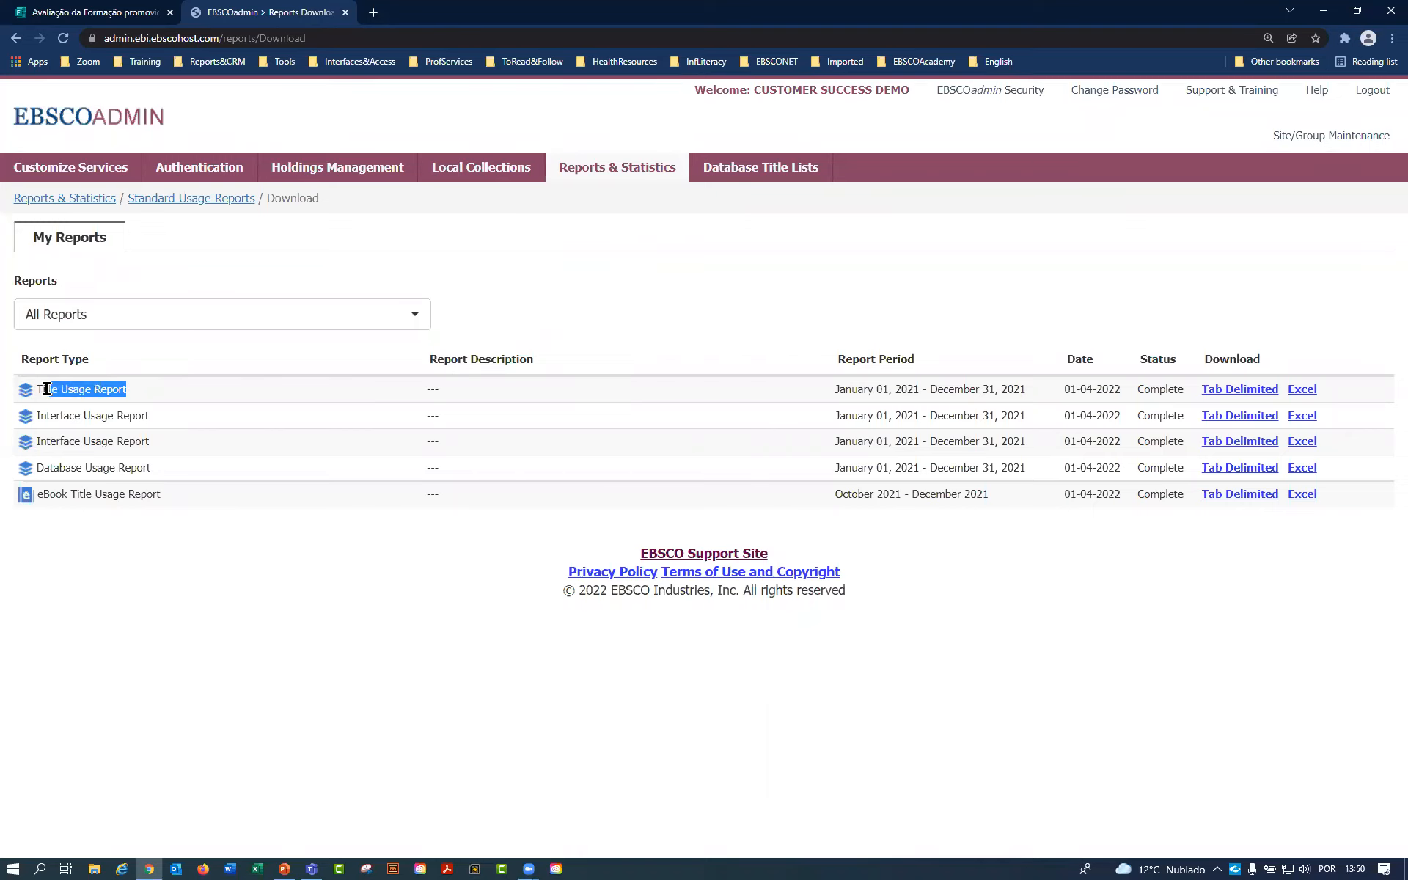
{"action": "left_click", "coordinate": [1301, 390]}
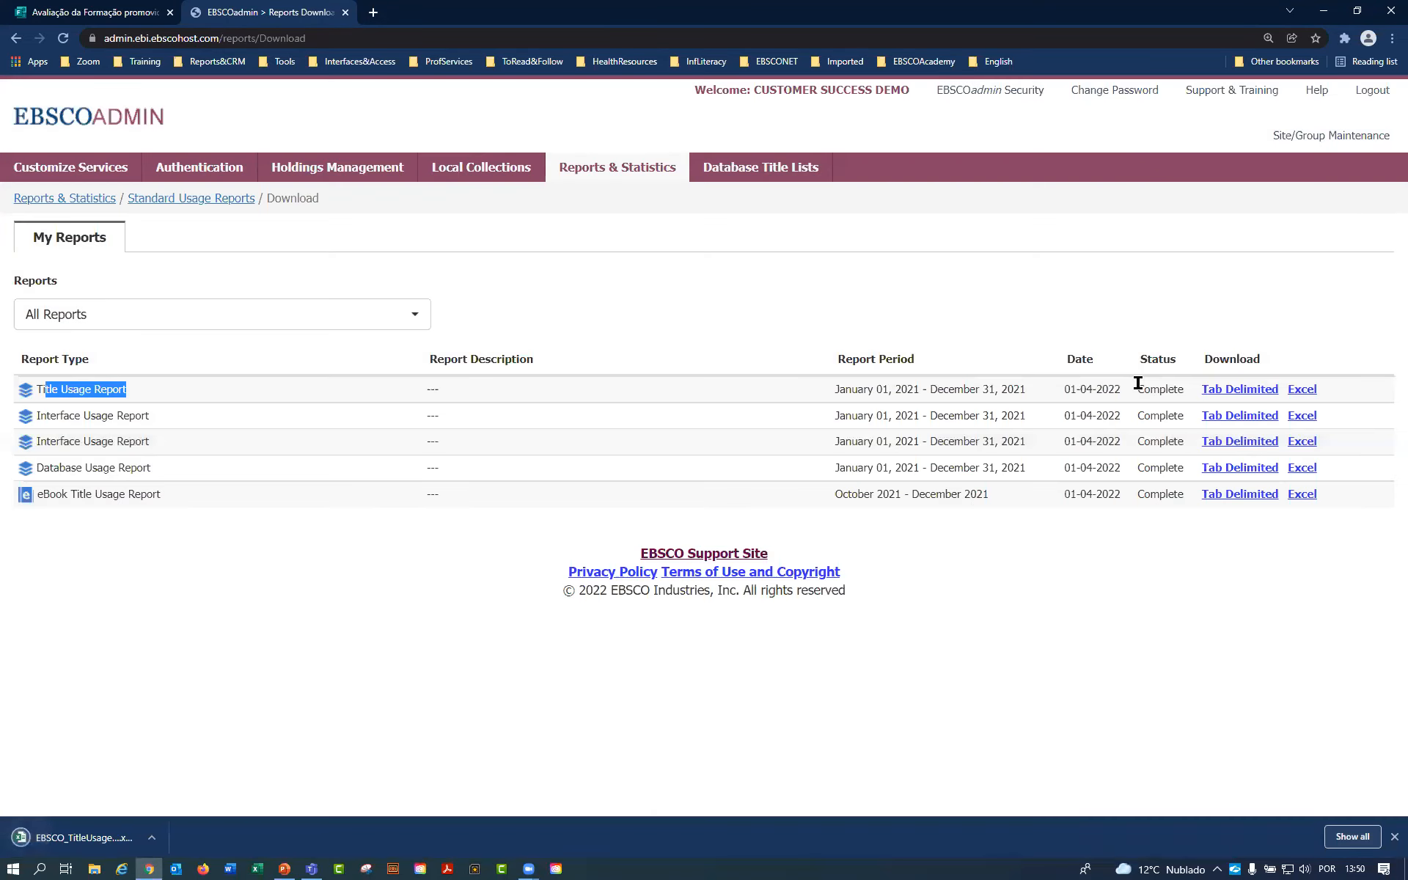
{"action": "left_click", "coordinate": [110, 839]}
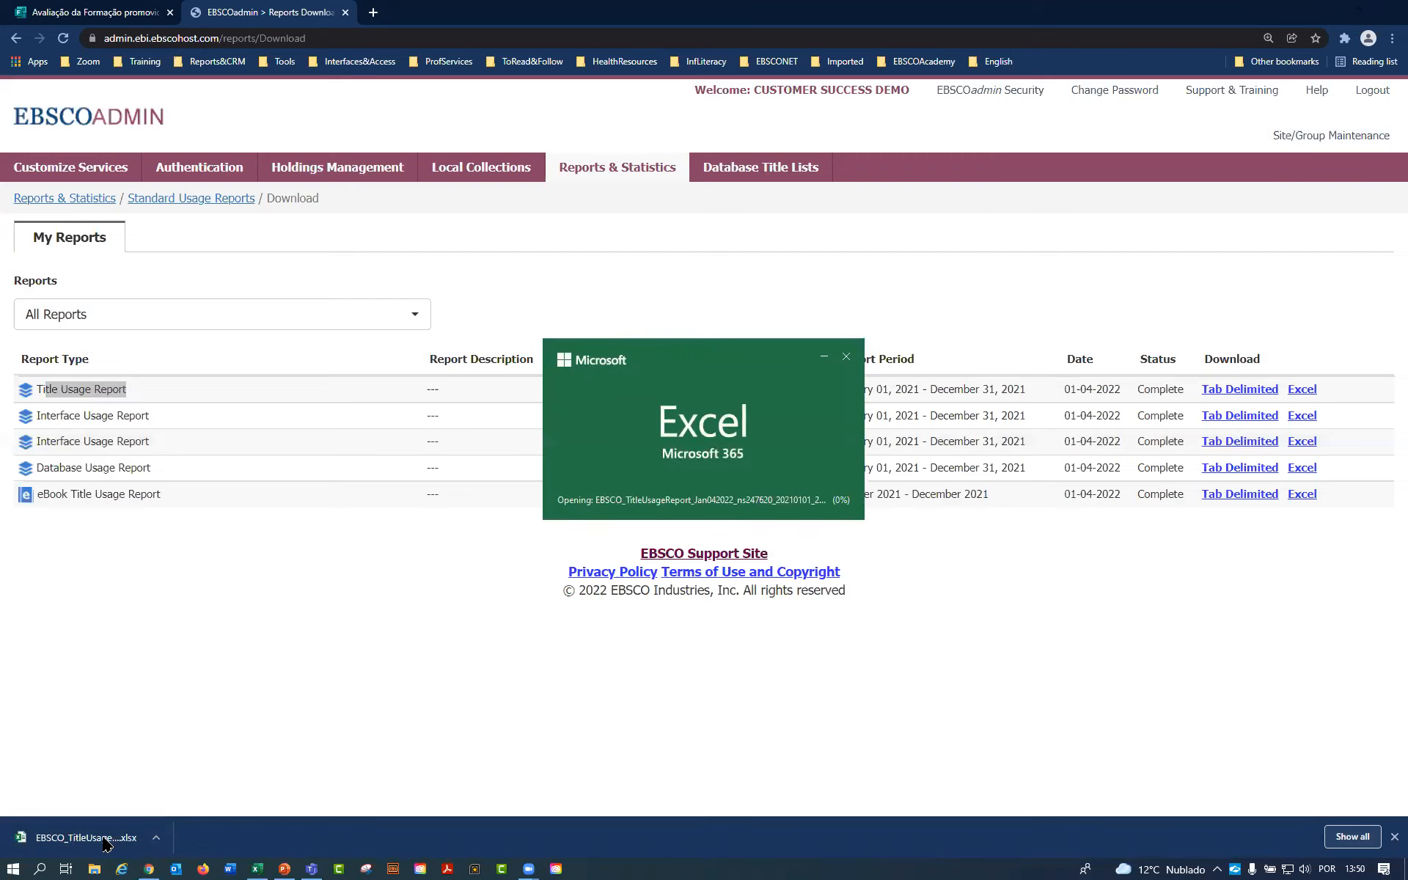
Look through the report, enable editing and fit the Total Full-Text Requests column to its heading.
{"action": "scroll", "coordinate": [345, 383], "scroll_direction": "down", "scroll_amount": 6}
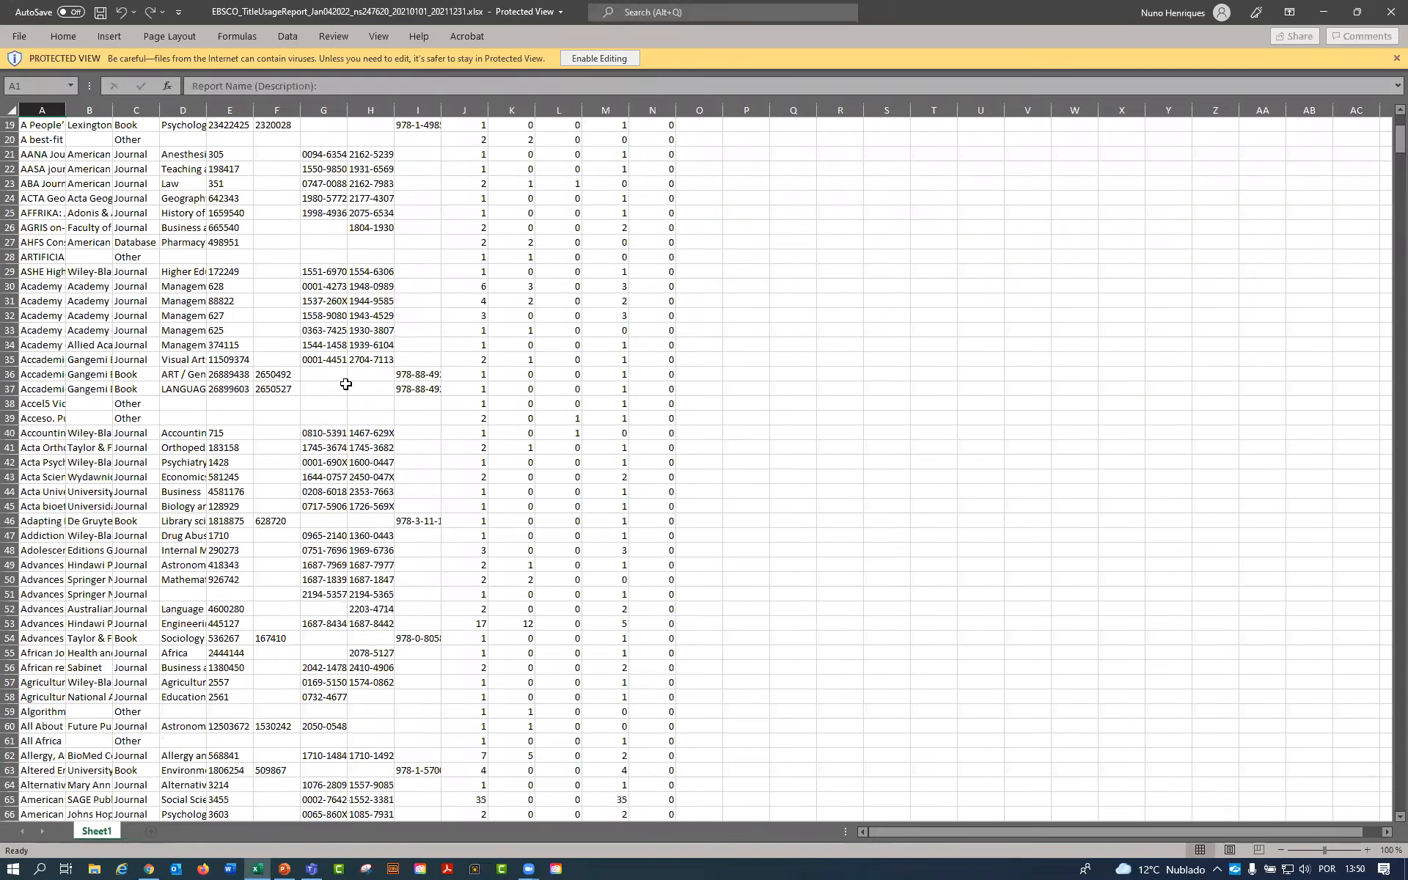
{"action": "scroll", "coordinate": [1170, 289], "scroll_direction": "down", "scroll_amount": 16}
{"action": "left_click_drag", "start_coordinate": [1400, 170], "coordinate": [1400, 121]}
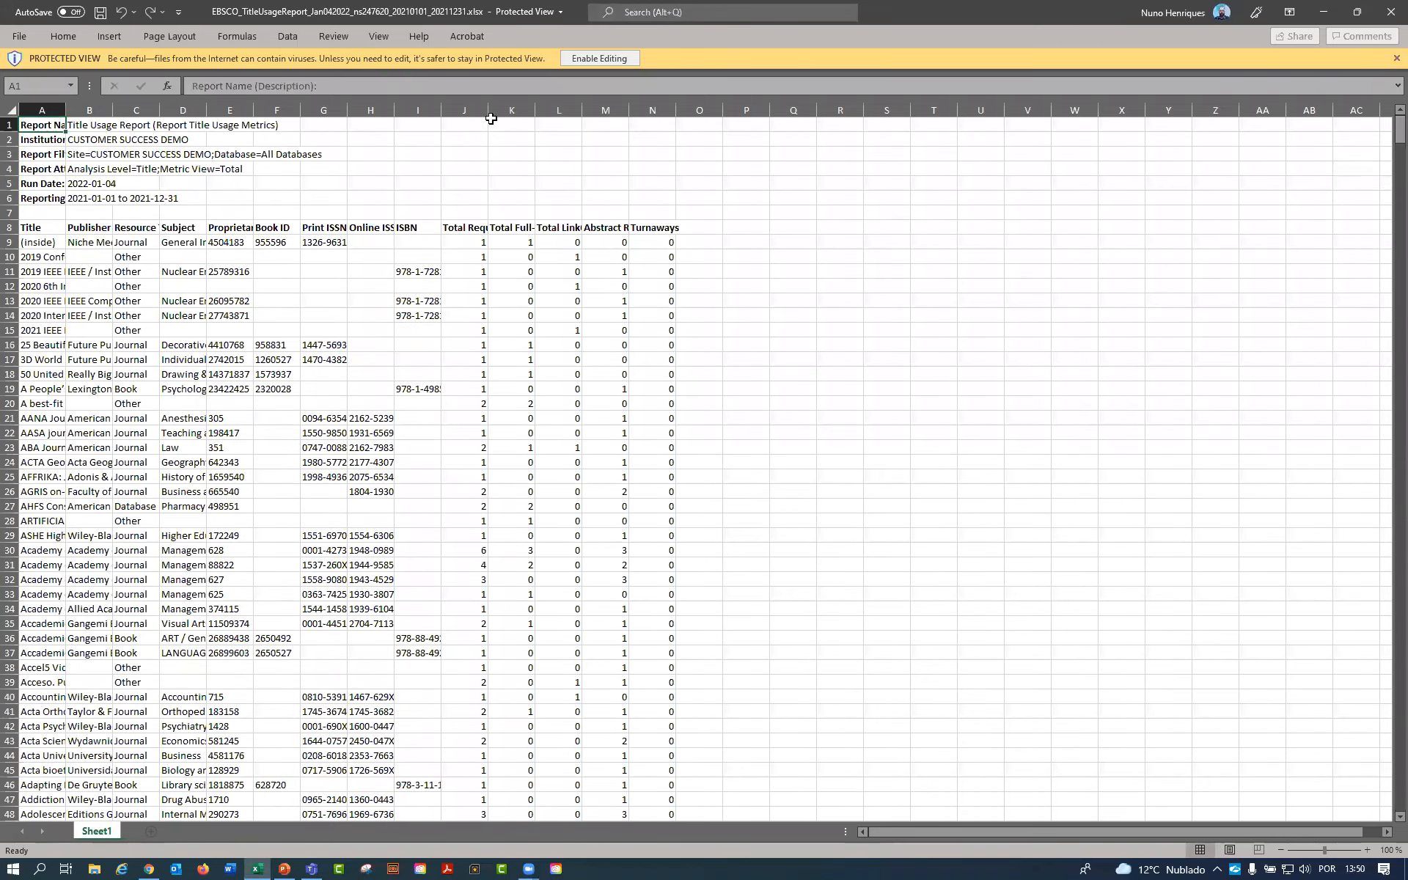
{"action": "double_click", "coordinate": [535, 110]}
{"action": "left_click", "coordinate": [584, 62]}
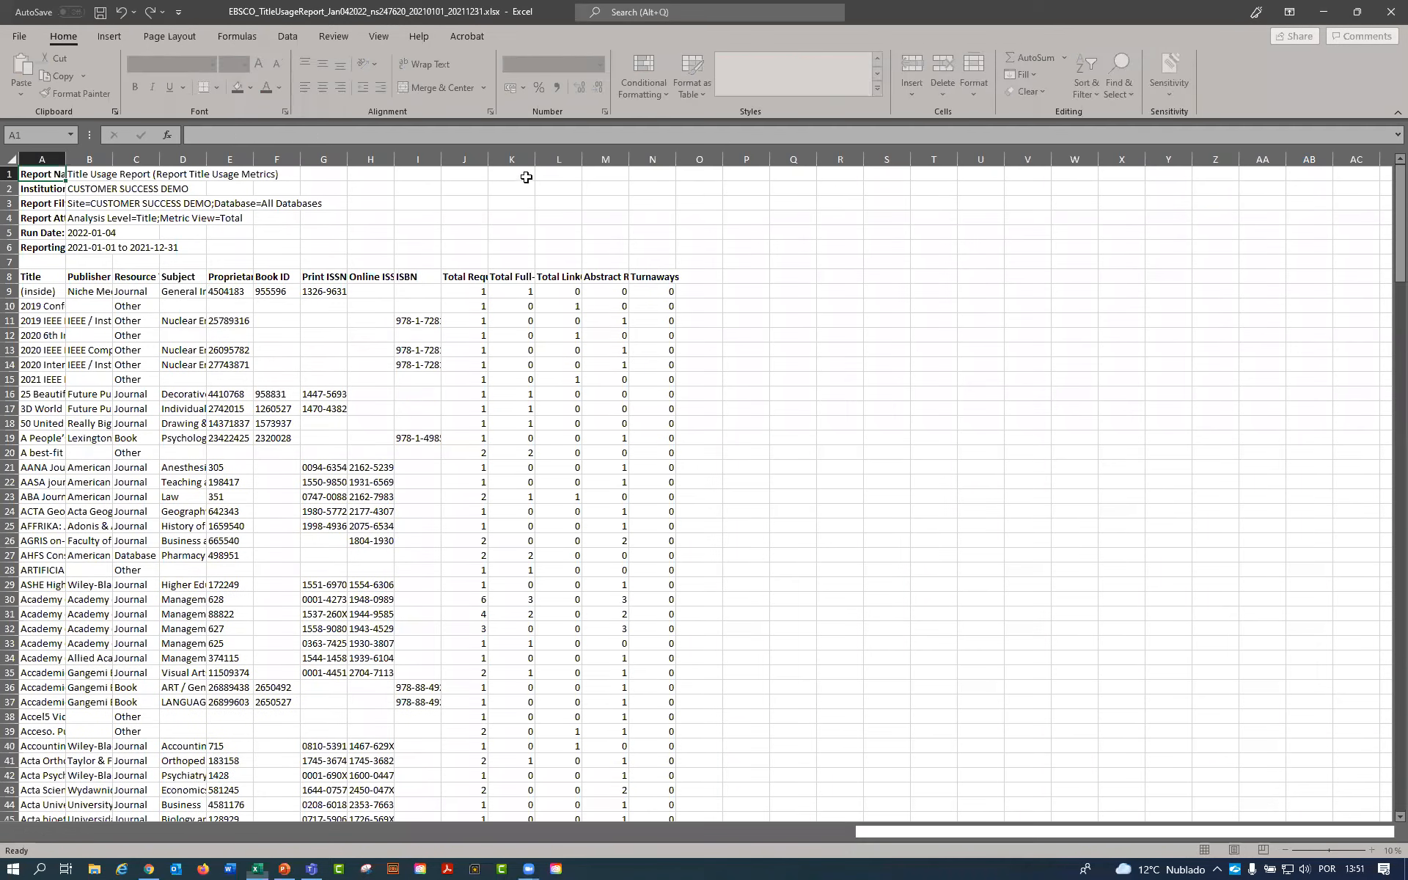
{"action": "left_click", "coordinate": [571, 289]}
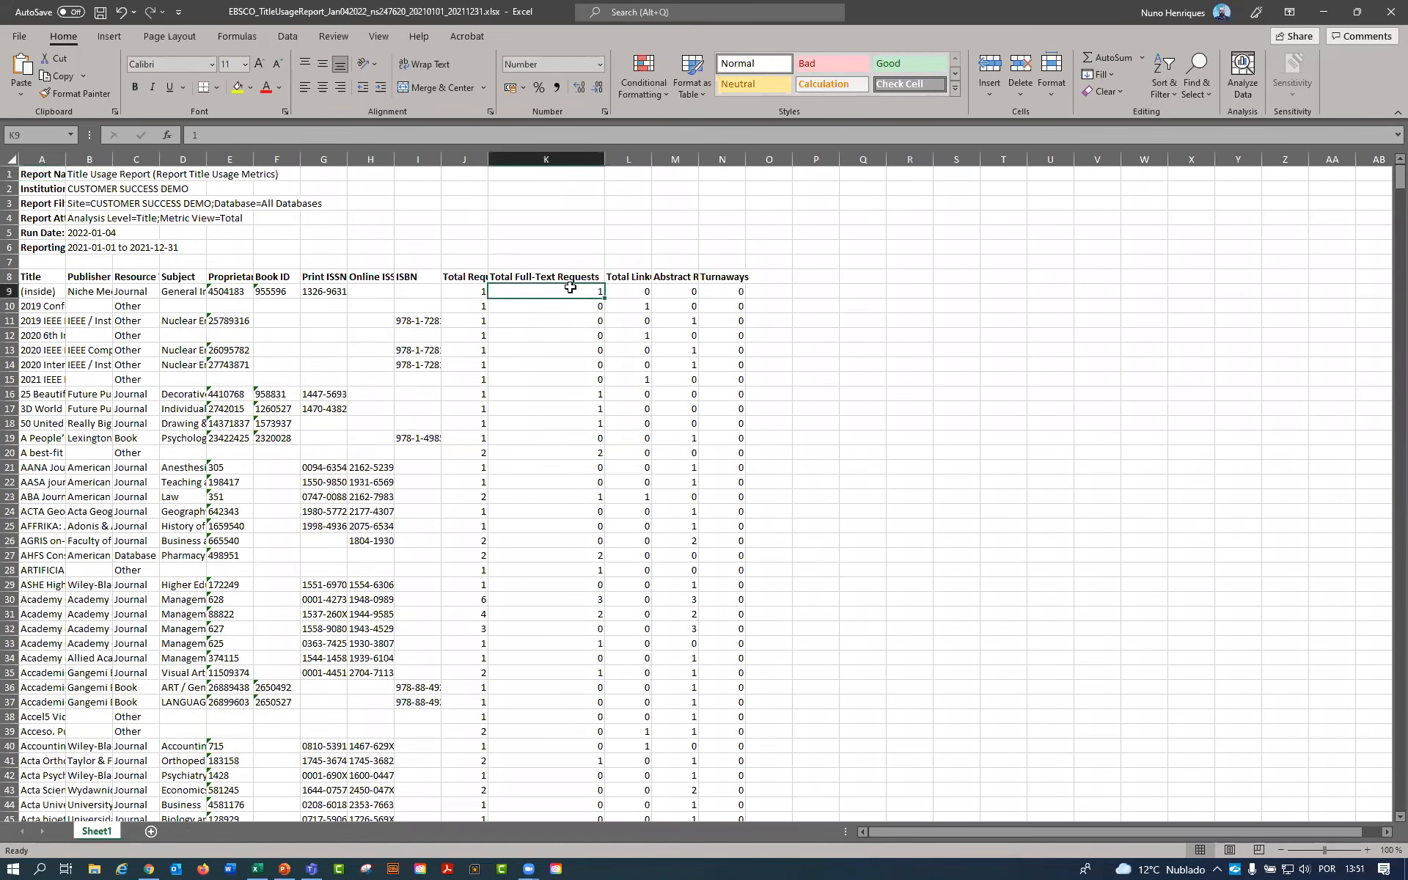
{"action": "left_click", "coordinate": [565, 277]}
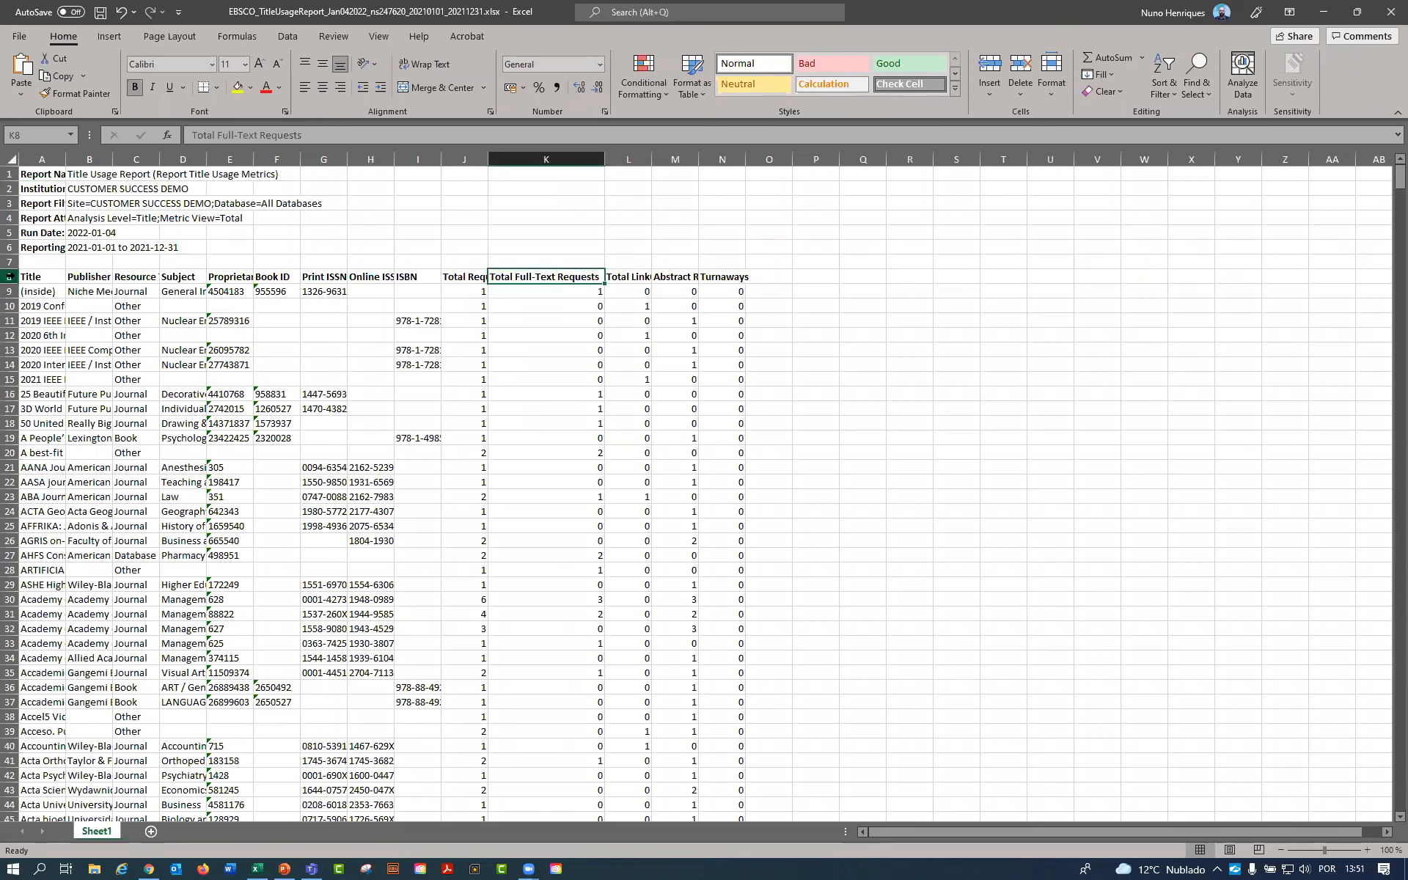
Add filters to the column headings in row 8.
{"action": "left_click", "coordinate": [9, 276]}
{"action": "left_click", "coordinate": [287, 37]}
{"action": "left_click", "coordinate": [629, 70]}
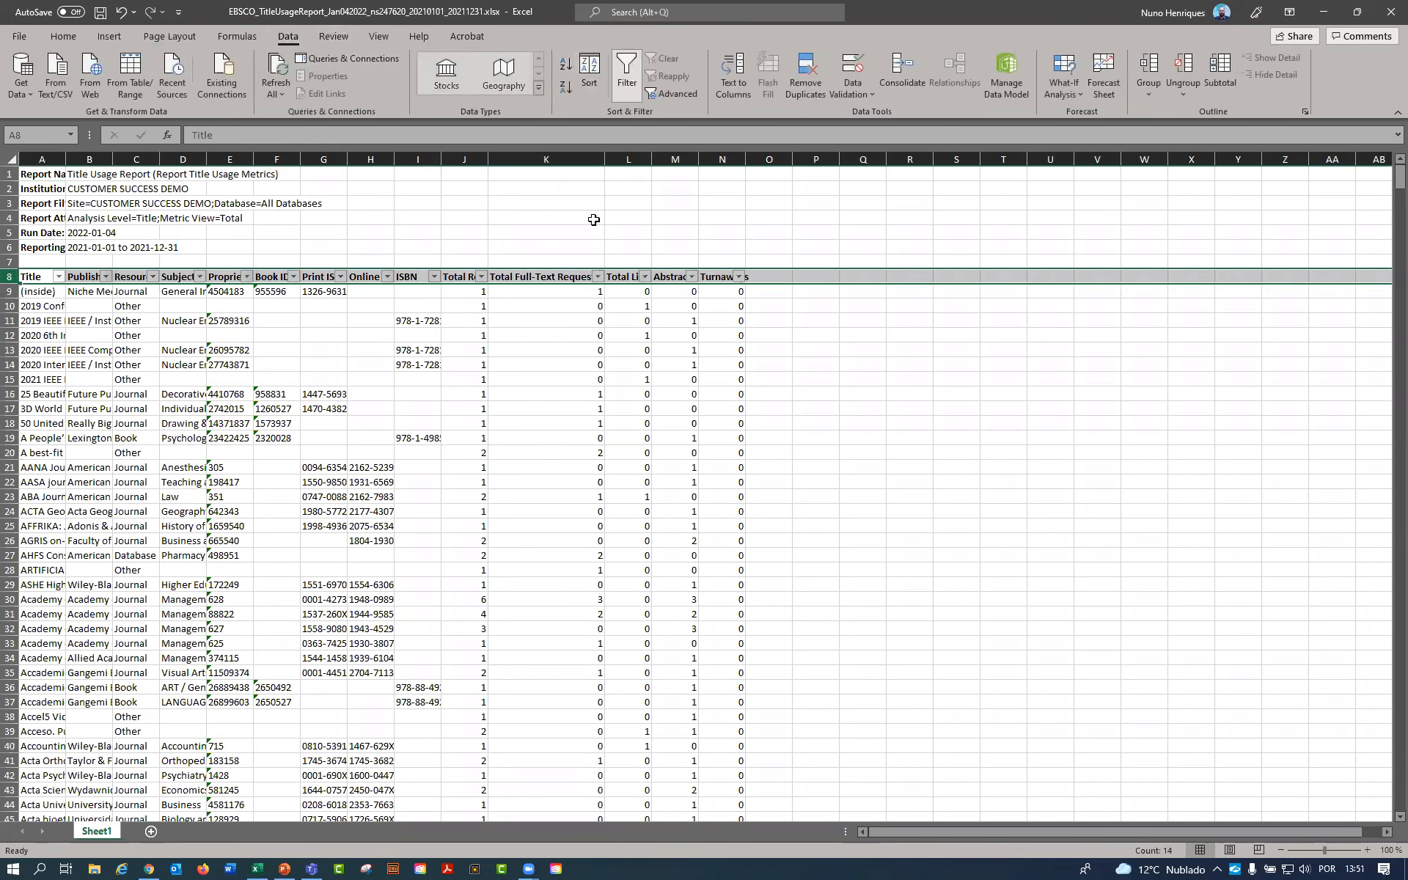
Filter Total Full-Text Requests to show only the values 16, 25, 31, 33 and 44.
{"action": "left_click", "coordinate": [598, 276]}
{"action": "left_click", "coordinate": [478, 449]}
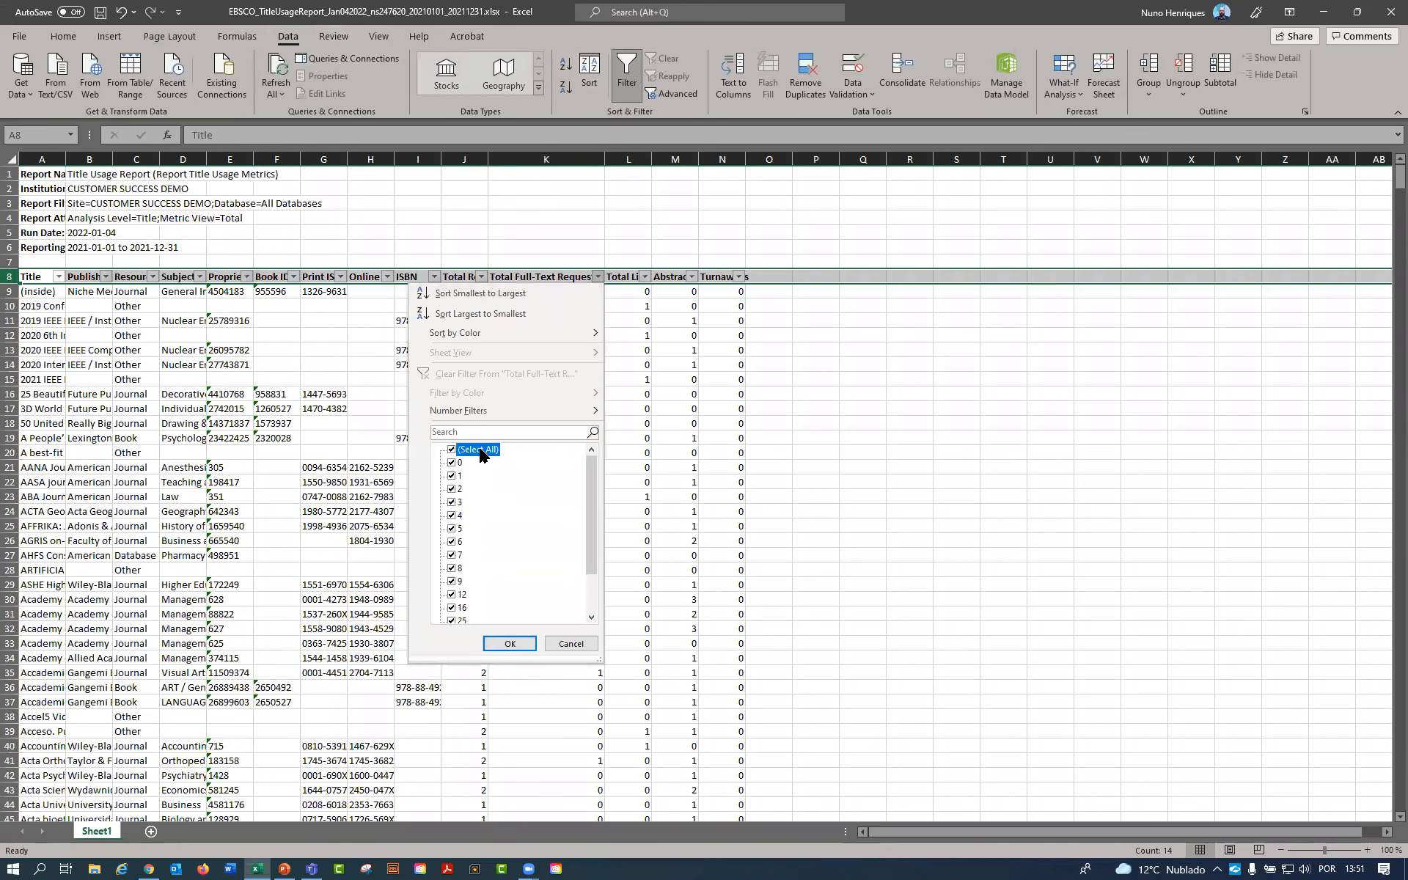
{"action": "left_click_drag", "start_coordinate": [591, 478], "coordinate": [596, 581]}
{"action": "left_click", "coordinate": [456, 608]}
{"action": "left_click", "coordinate": [456, 595]}
{"action": "left_click", "coordinate": [456, 569]}
{"action": "left_click", "coordinate": [456, 582]}
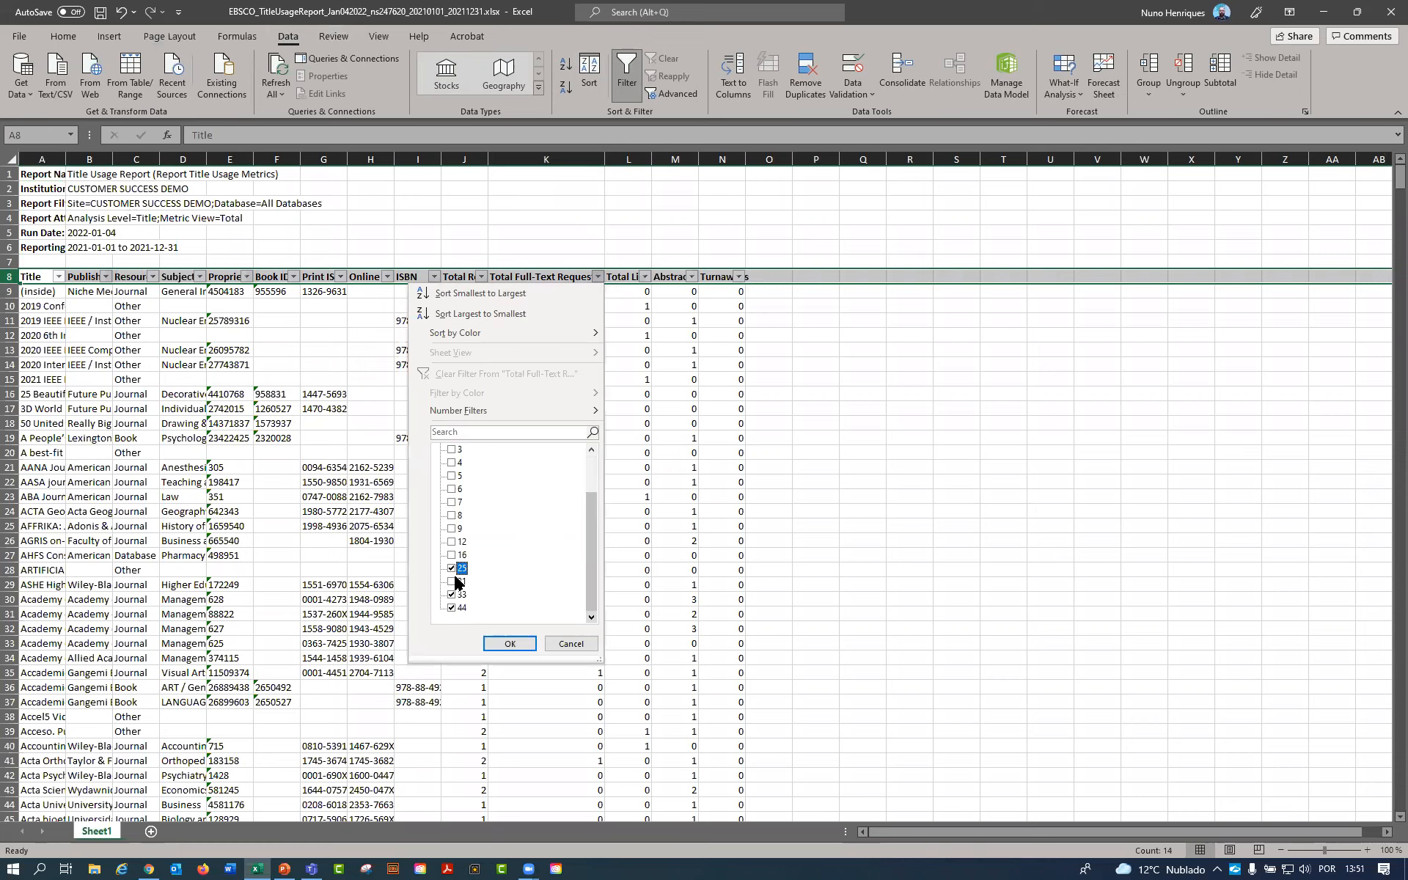
{"action": "left_click", "coordinate": [506, 643]}
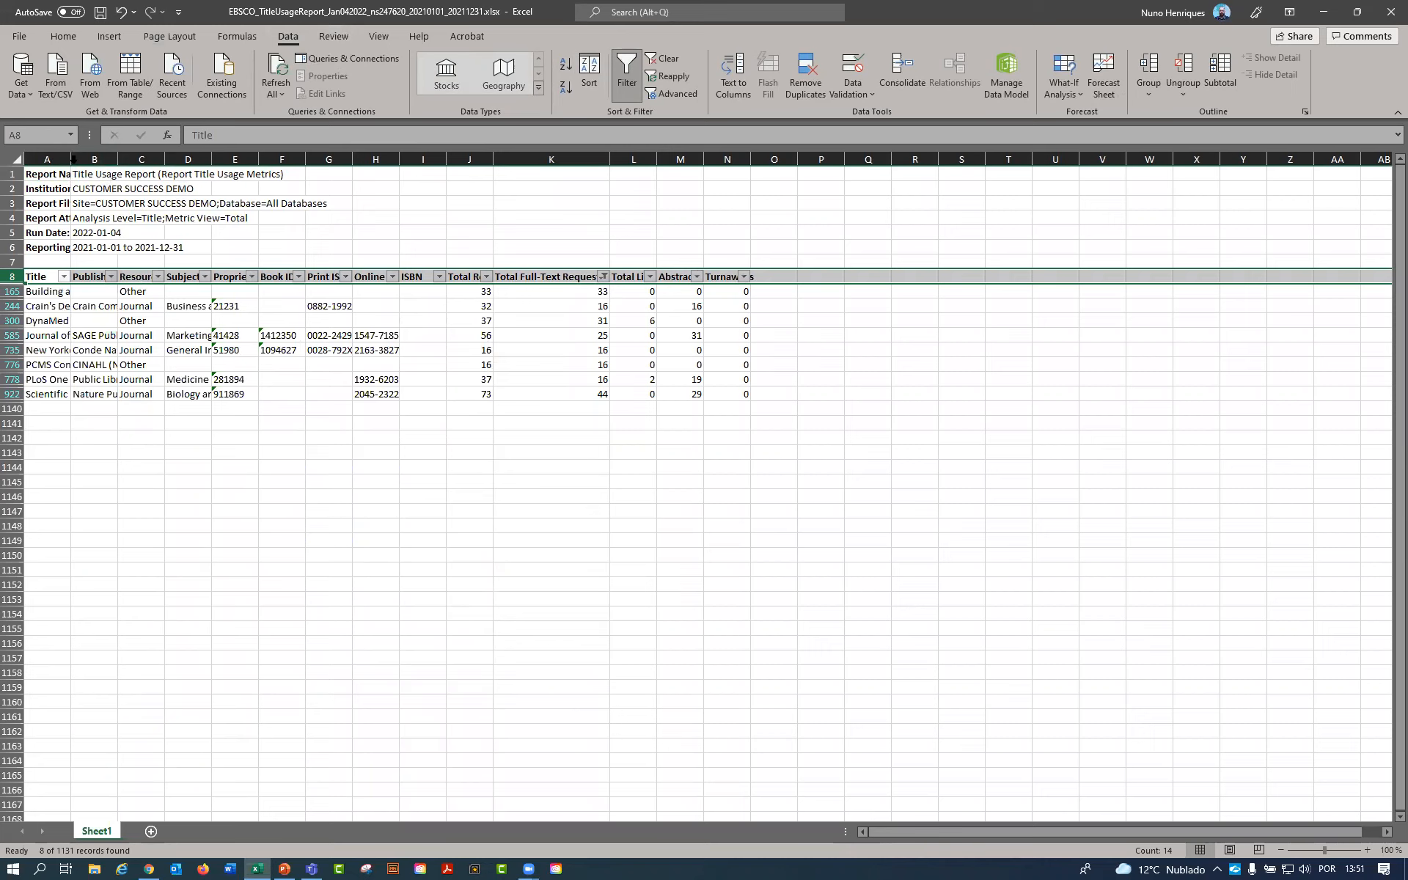
Widen the Title column to show the full titles and filter the resource type to Journal only.
{"action": "double_click", "coordinate": [73, 163]}
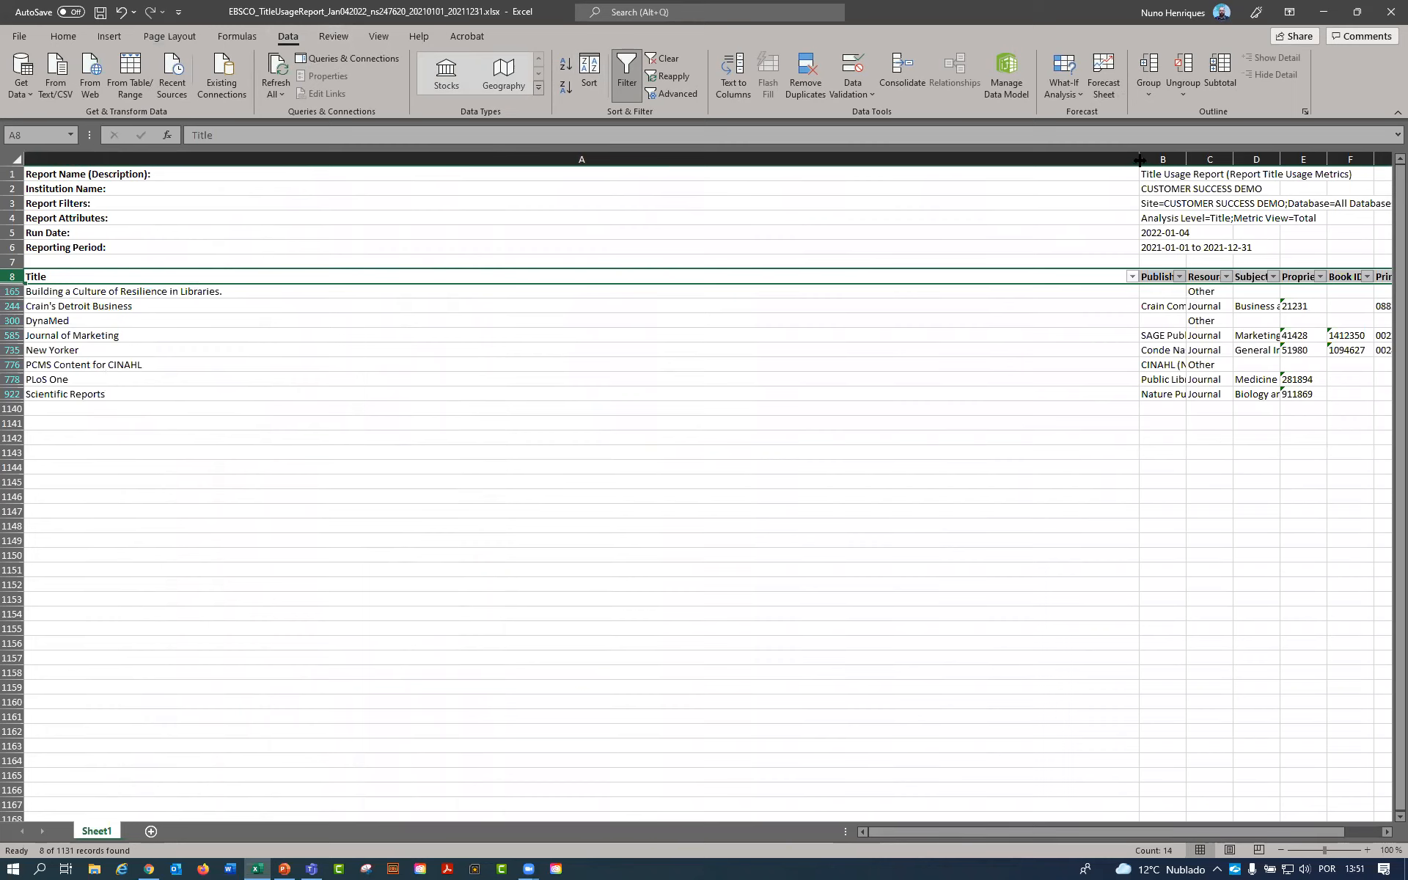
{"action": "key", "text": "ctrl+z"}
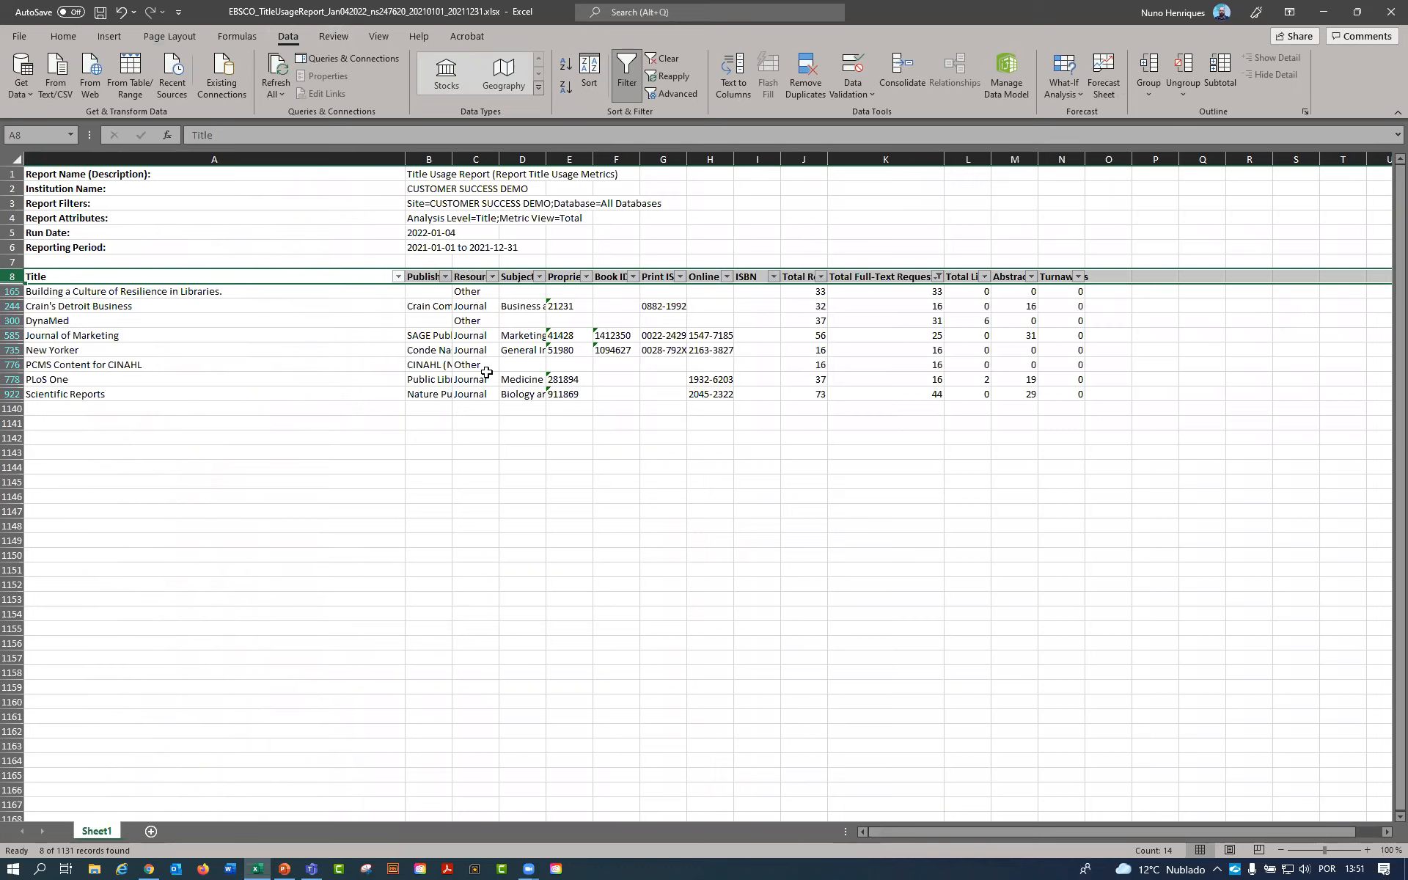
{"action": "left_click", "coordinate": [493, 276]}
{"action": "left_click", "coordinate": [383, 450]}
{"action": "left_click", "coordinate": [373, 464]}
{"action": "left_click", "coordinate": [404, 644]}
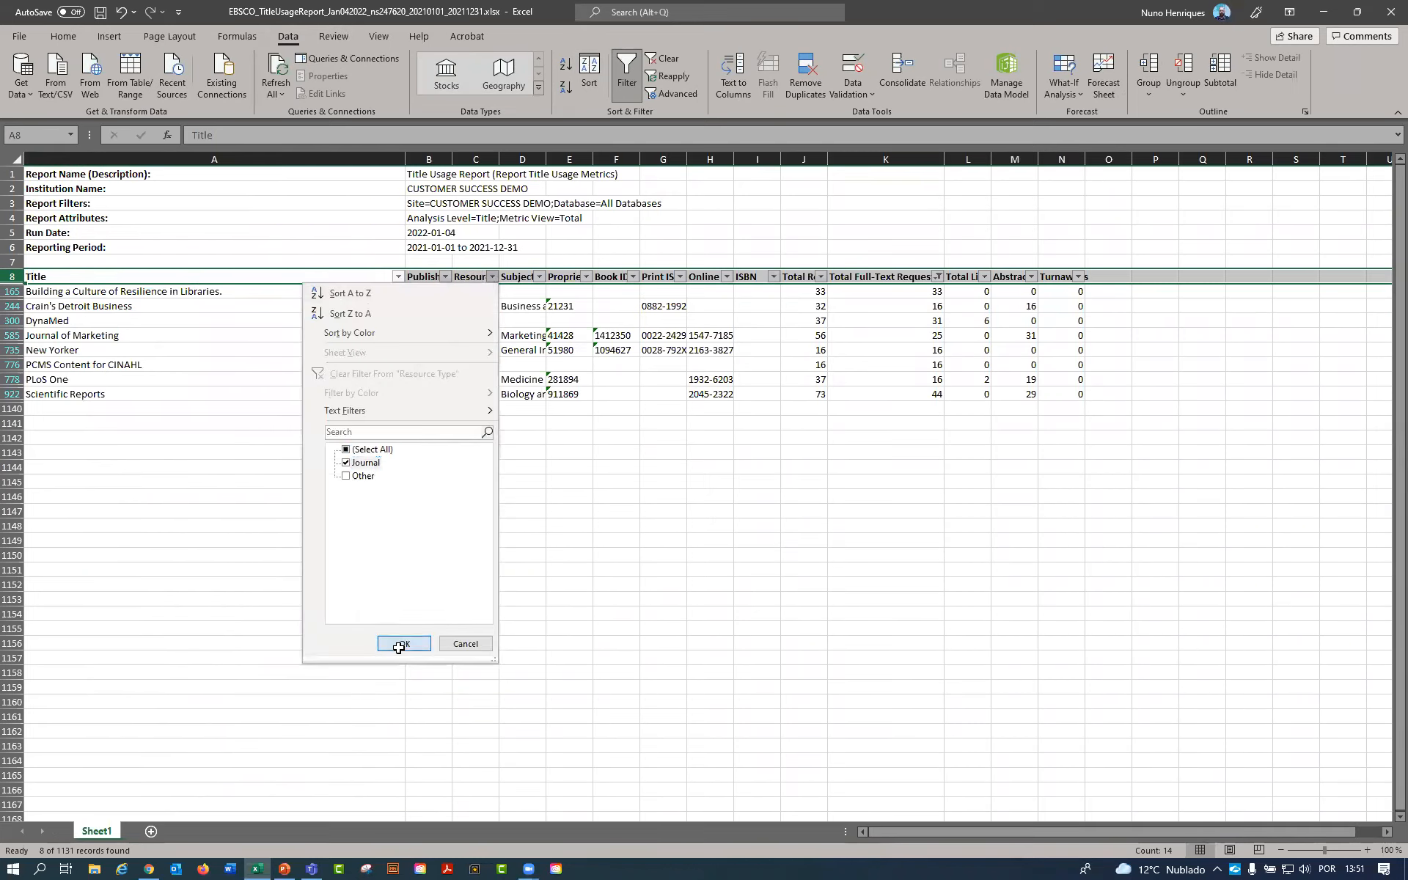
{"action": "left_click", "coordinate": [352, 450]}
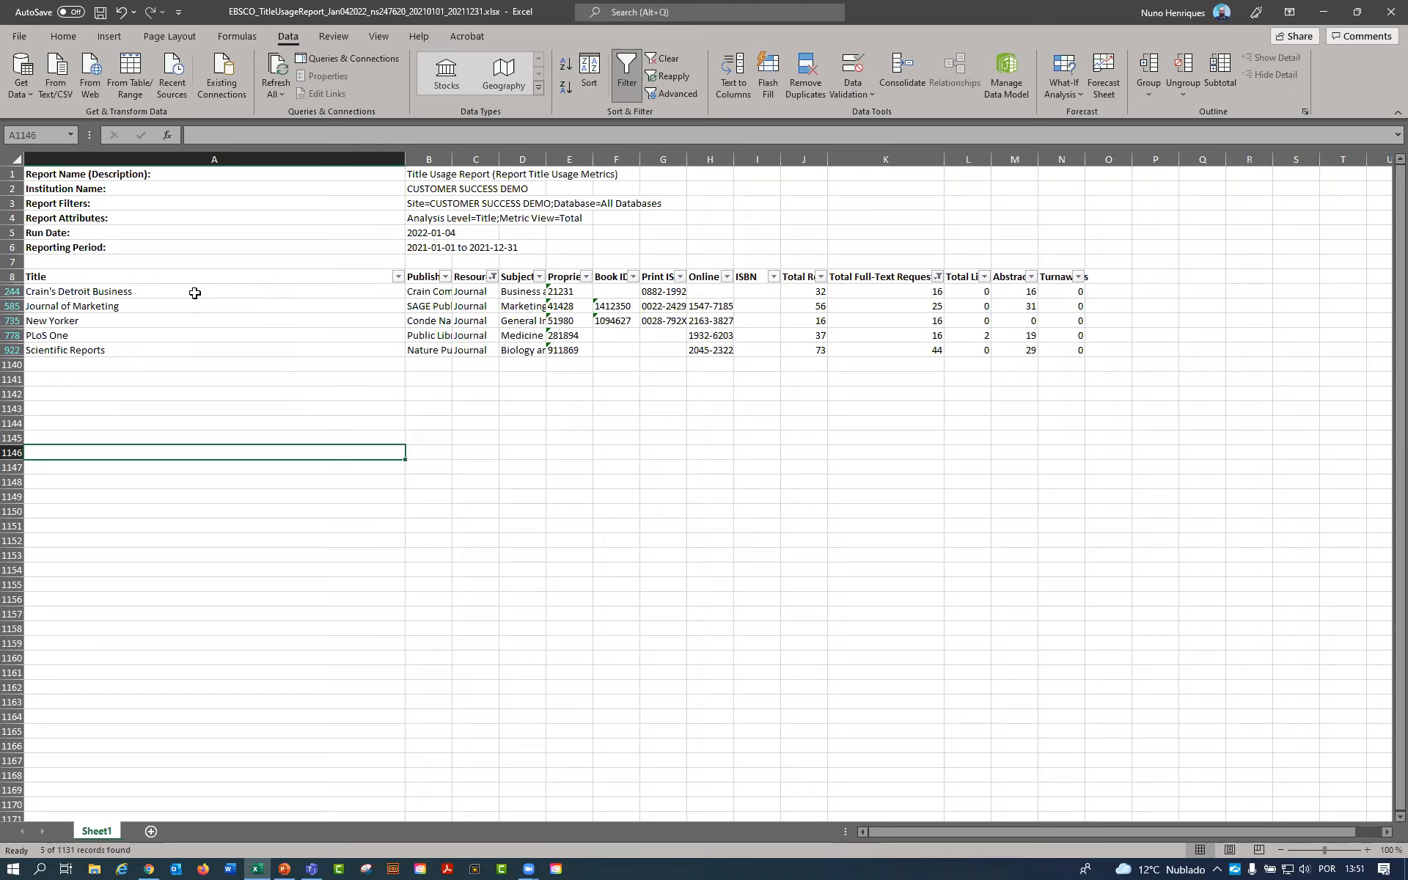
Examine the total requests of the filtered journals and the publisher and full-text requests of Scientific Reports.
{"action": "left_click", "coordinate": [807, 306]}
{"action": "left_click_drag", "start_coordinate": [802, 287], "coordinate": [809, 352]}
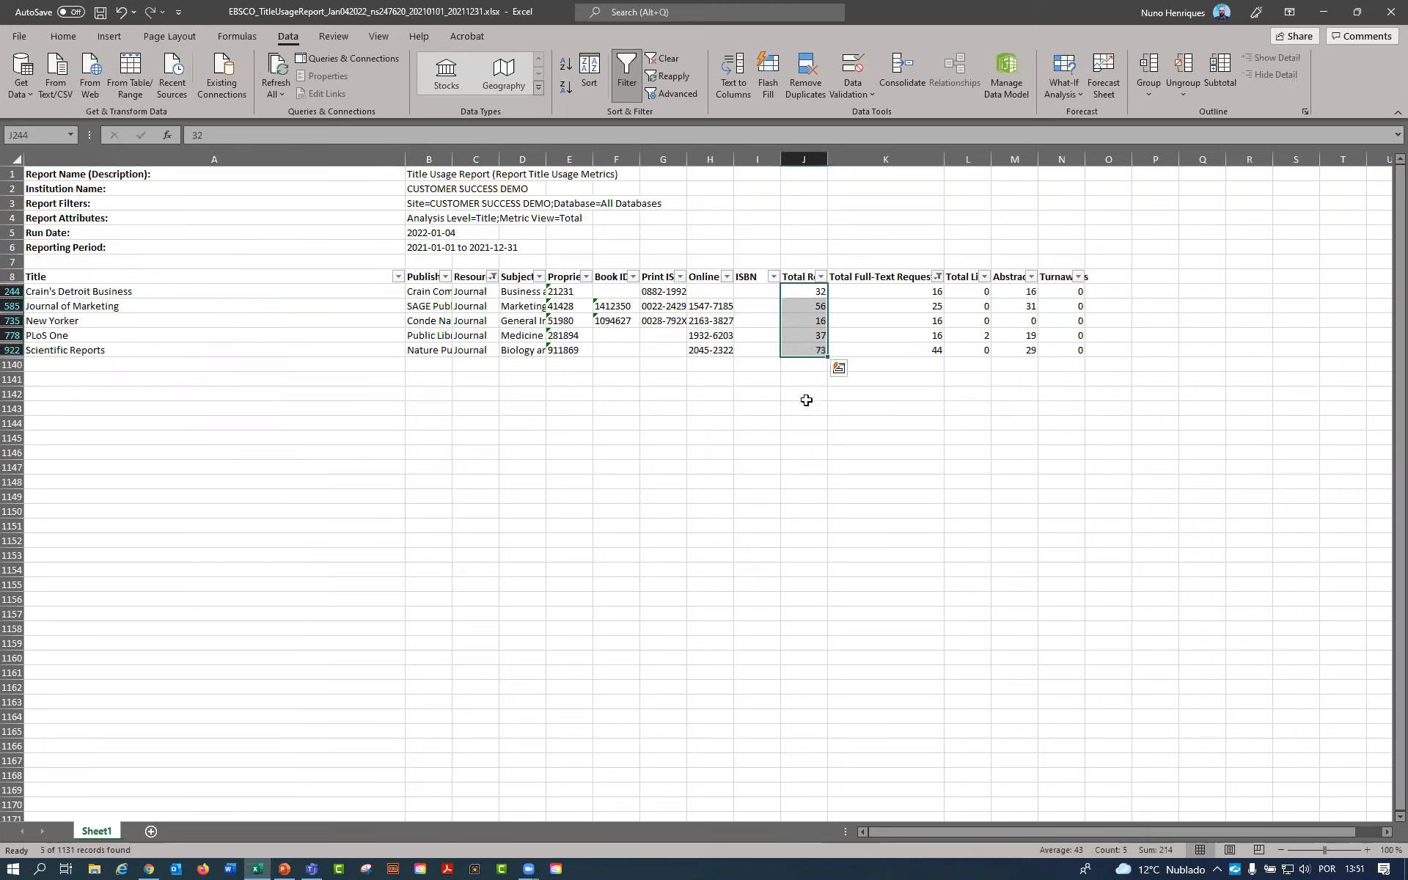
{"action": "left_click", "coordinate": [806, 399]}
{"action": "left_click", "coordinate": [156, 348]}
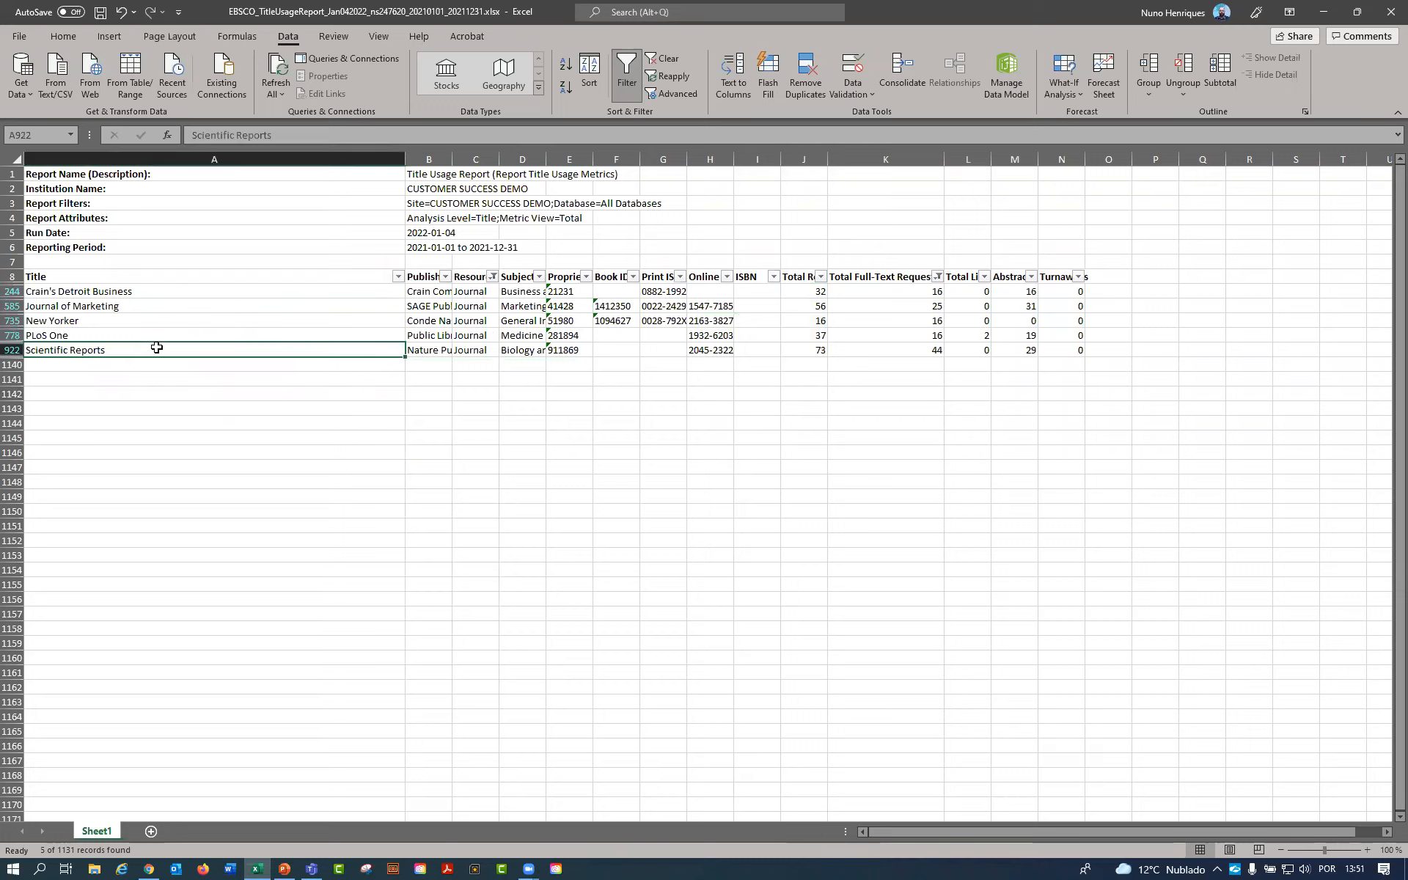
{"action": "left_click", "coordinate": [434, 352]}
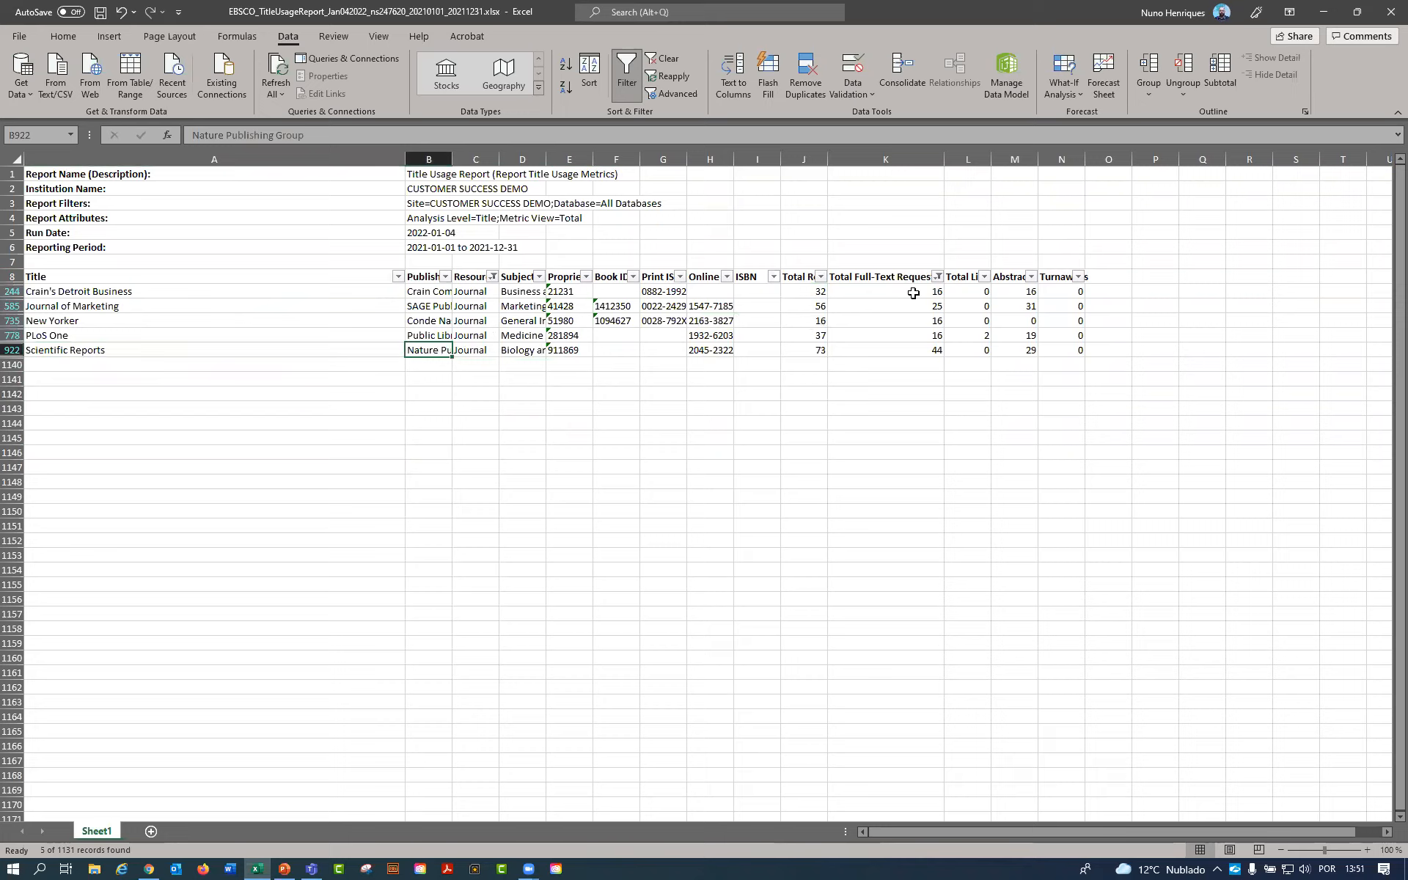
{"action": "left_click", "coordinate": [907, 352]}
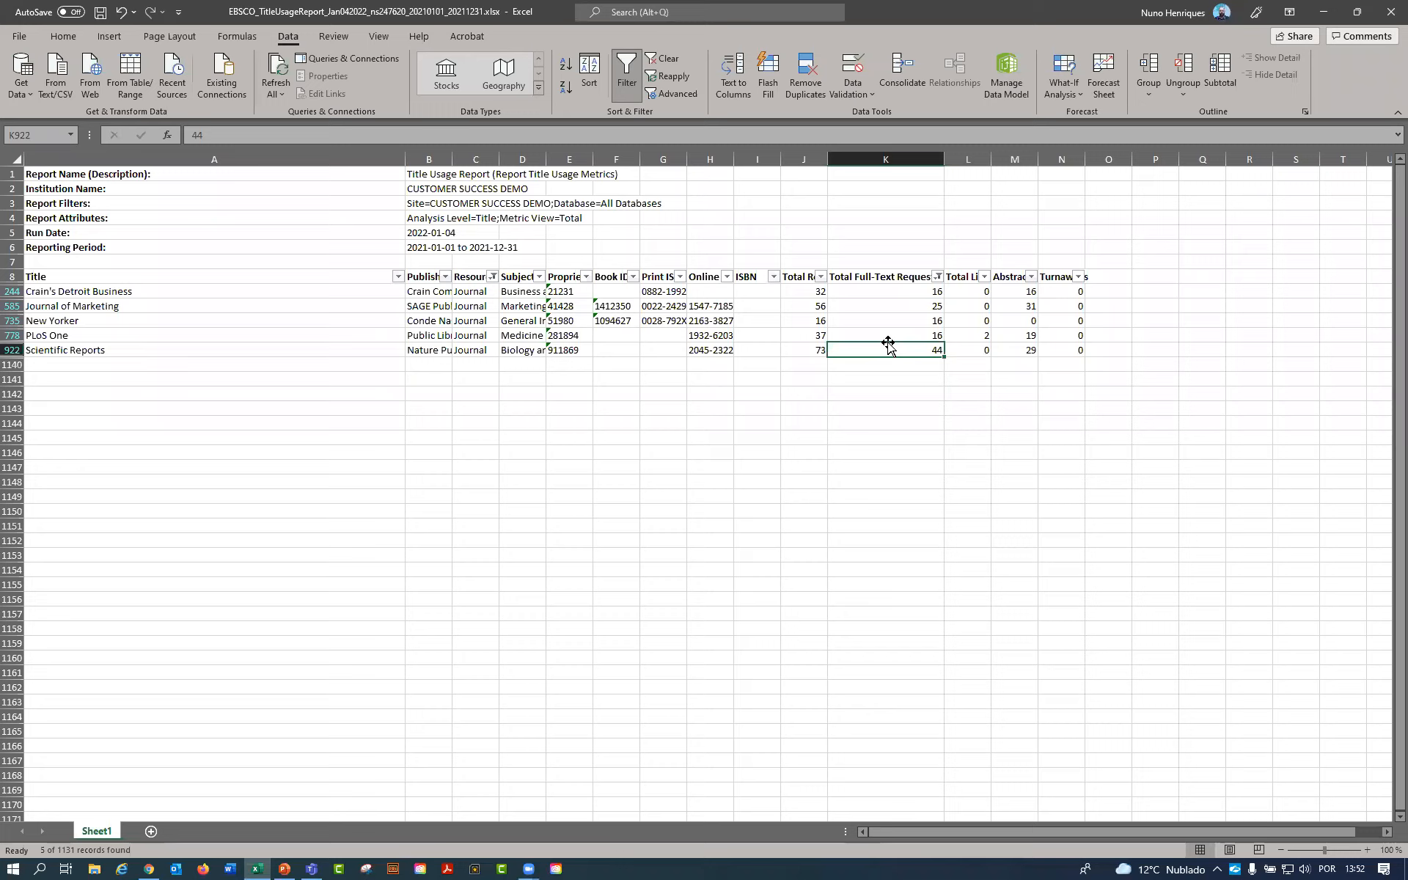
Widen the Total Requests column to show its full heading and highlight the journals' full-text request values.
{"action": "left_click_drag", "start_coordinate": [889, 292], "coordinate": [843, 369]}
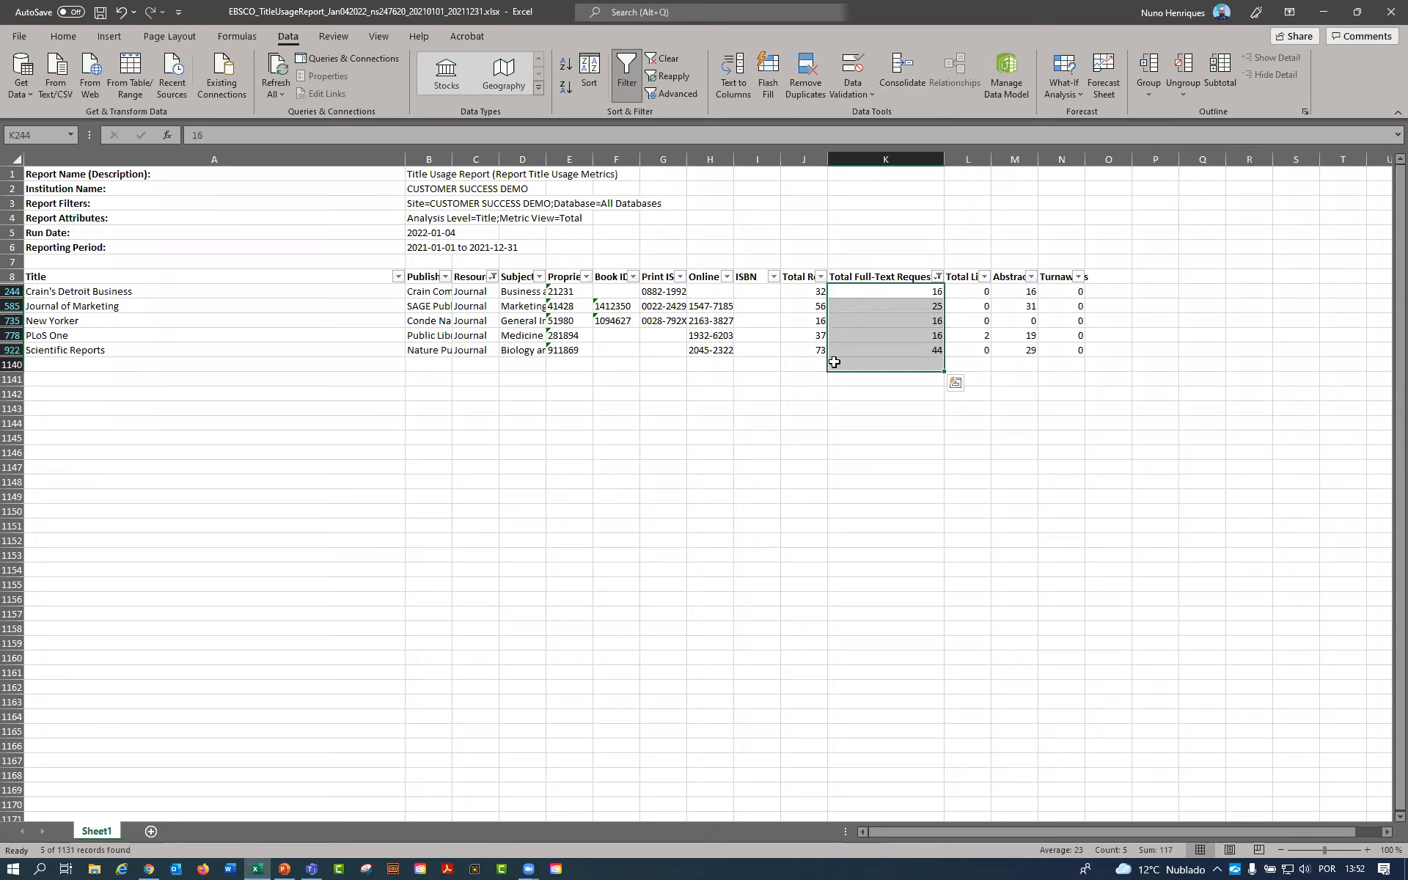
{"action": "left_click_drag", "start_coordinate": [822, 162], "coordinate": [865, 162]}
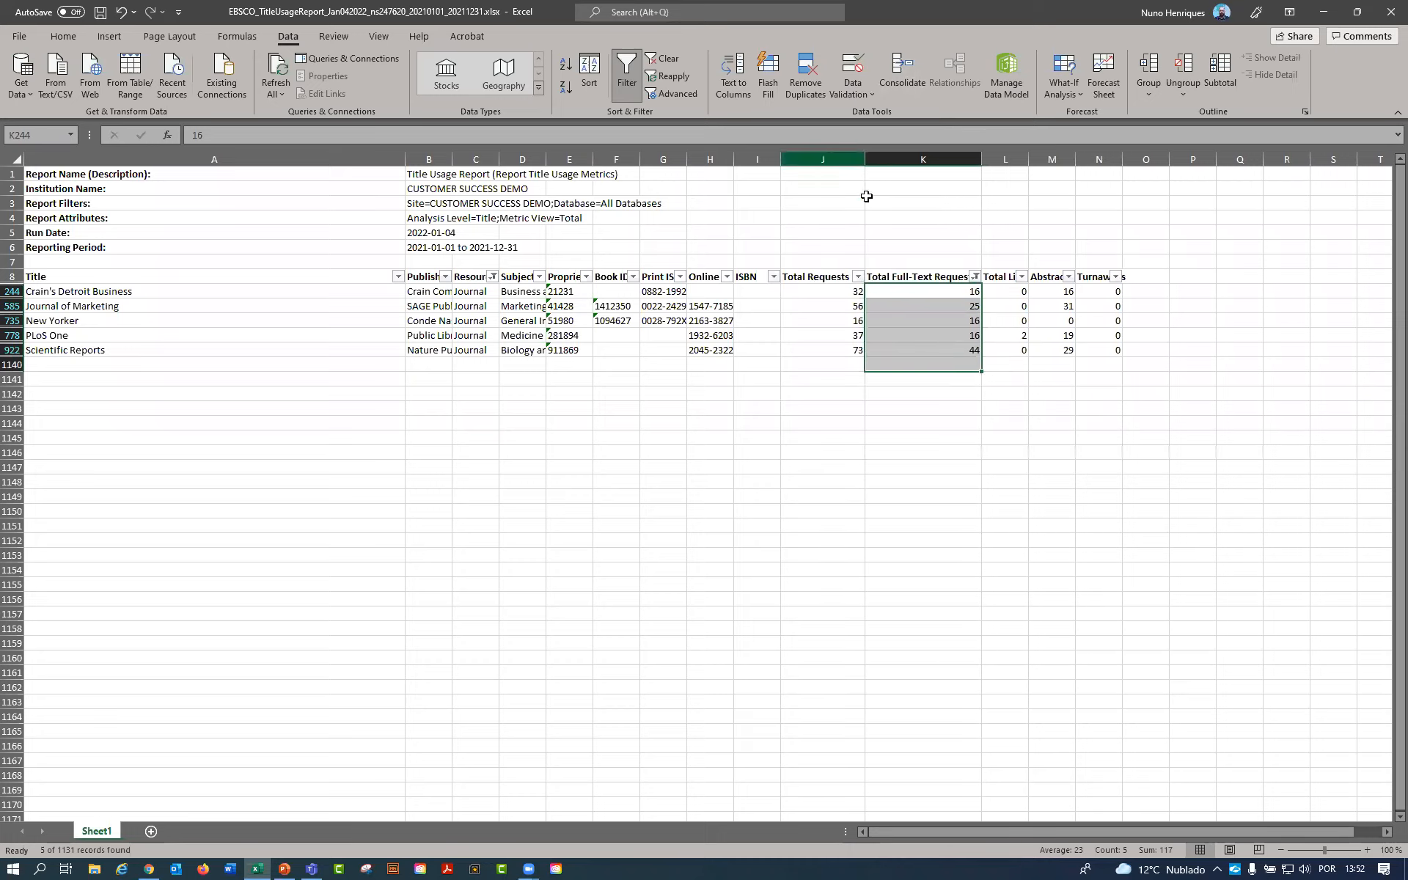
{"action": "left_click", "coordinate": [954, 387]}
{"action": "left_click_drag", "start_coordinate": [937, 293], "coordinate": [935, 355]}
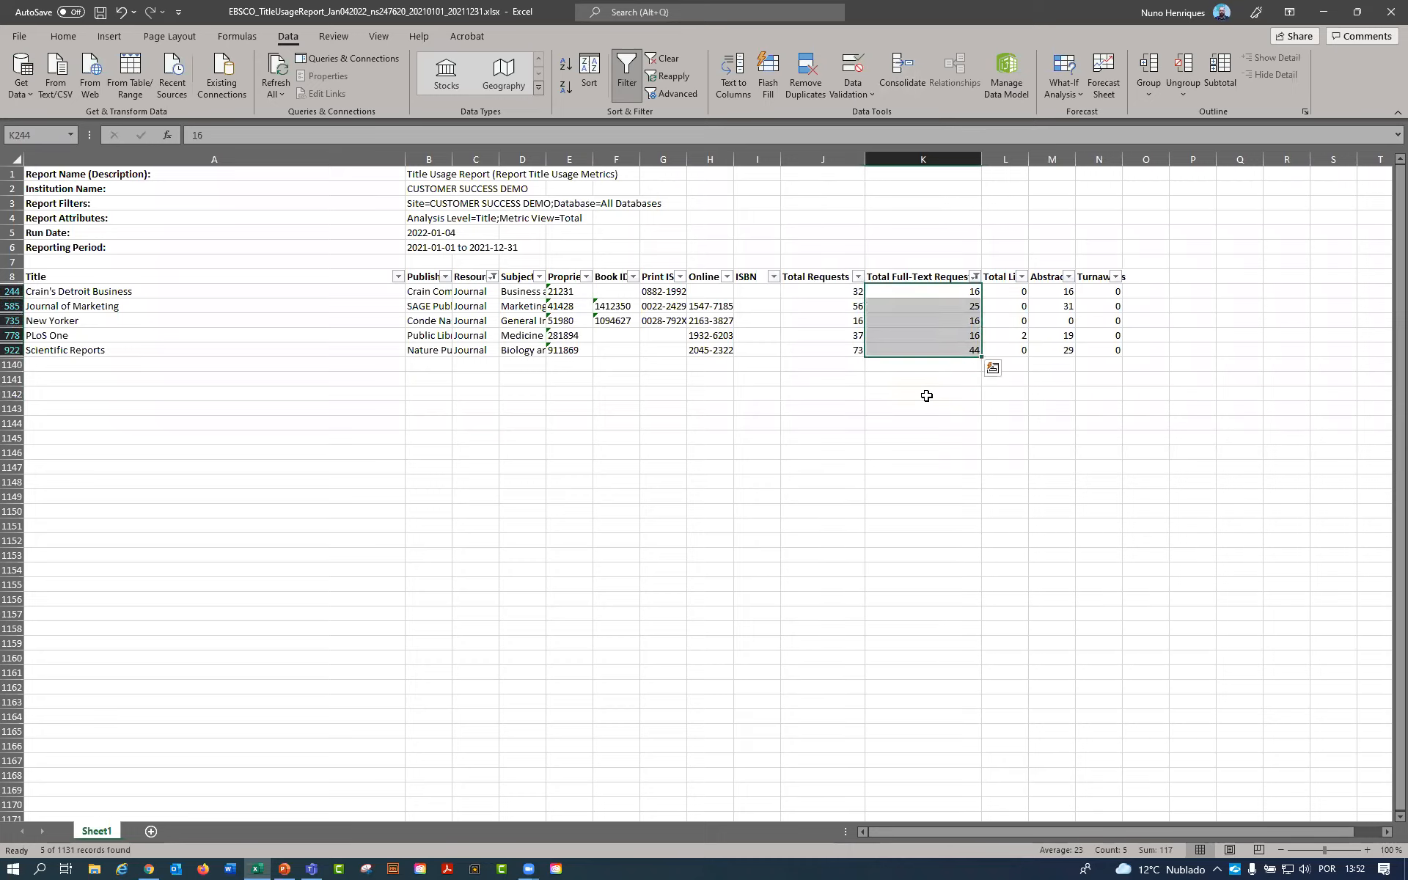
{"action": "left_click", "coordinate": [926, 387]}
Compare the full-text requests of Scientific Reports and Journal of Marketing with their title entries.
{"action": "left_click", "coordinate": [911, 348]}
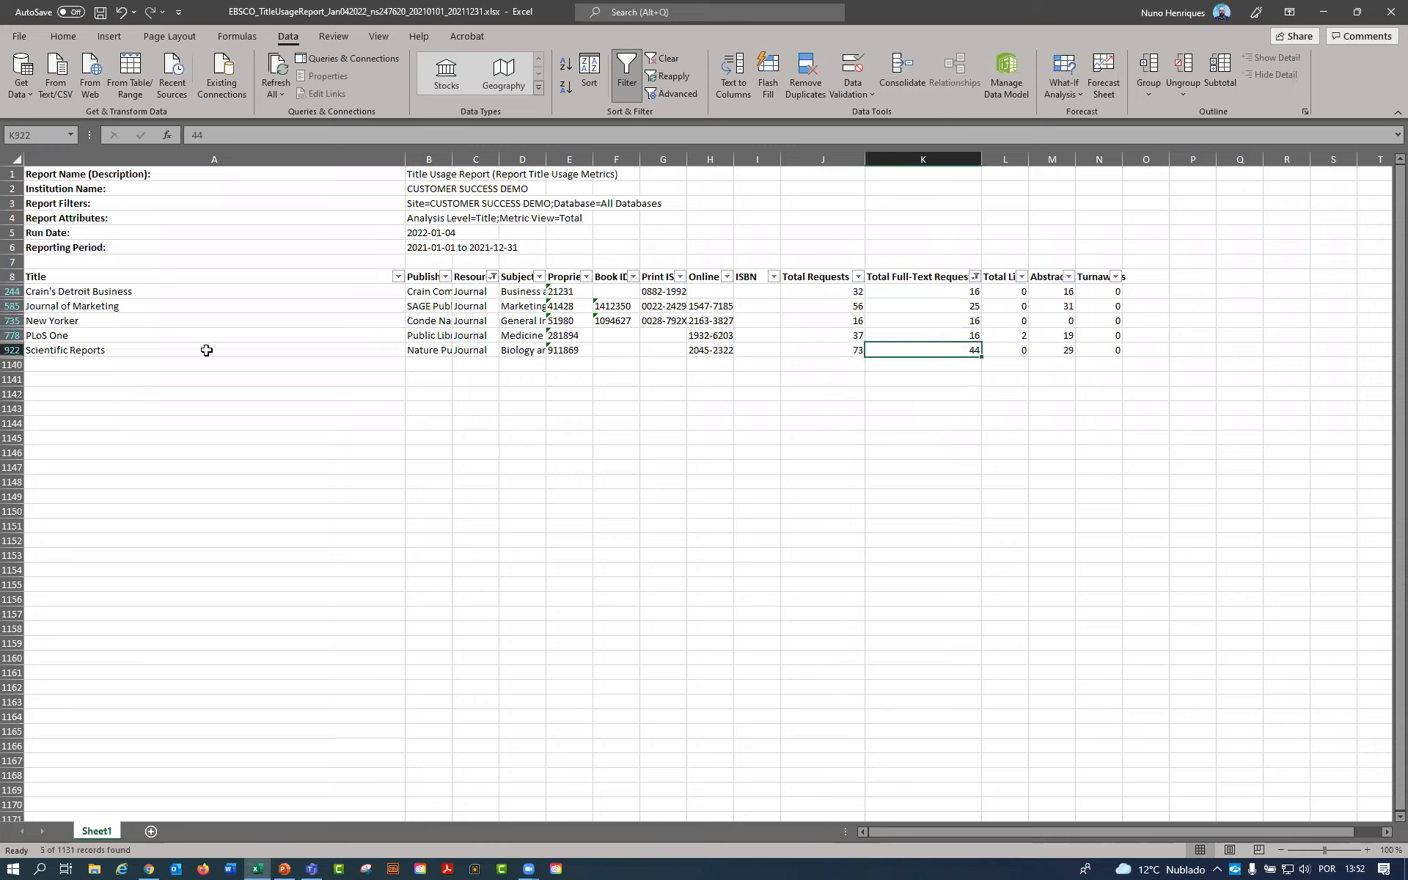
{"action": "left_click", "coordinate": [168, 348]}
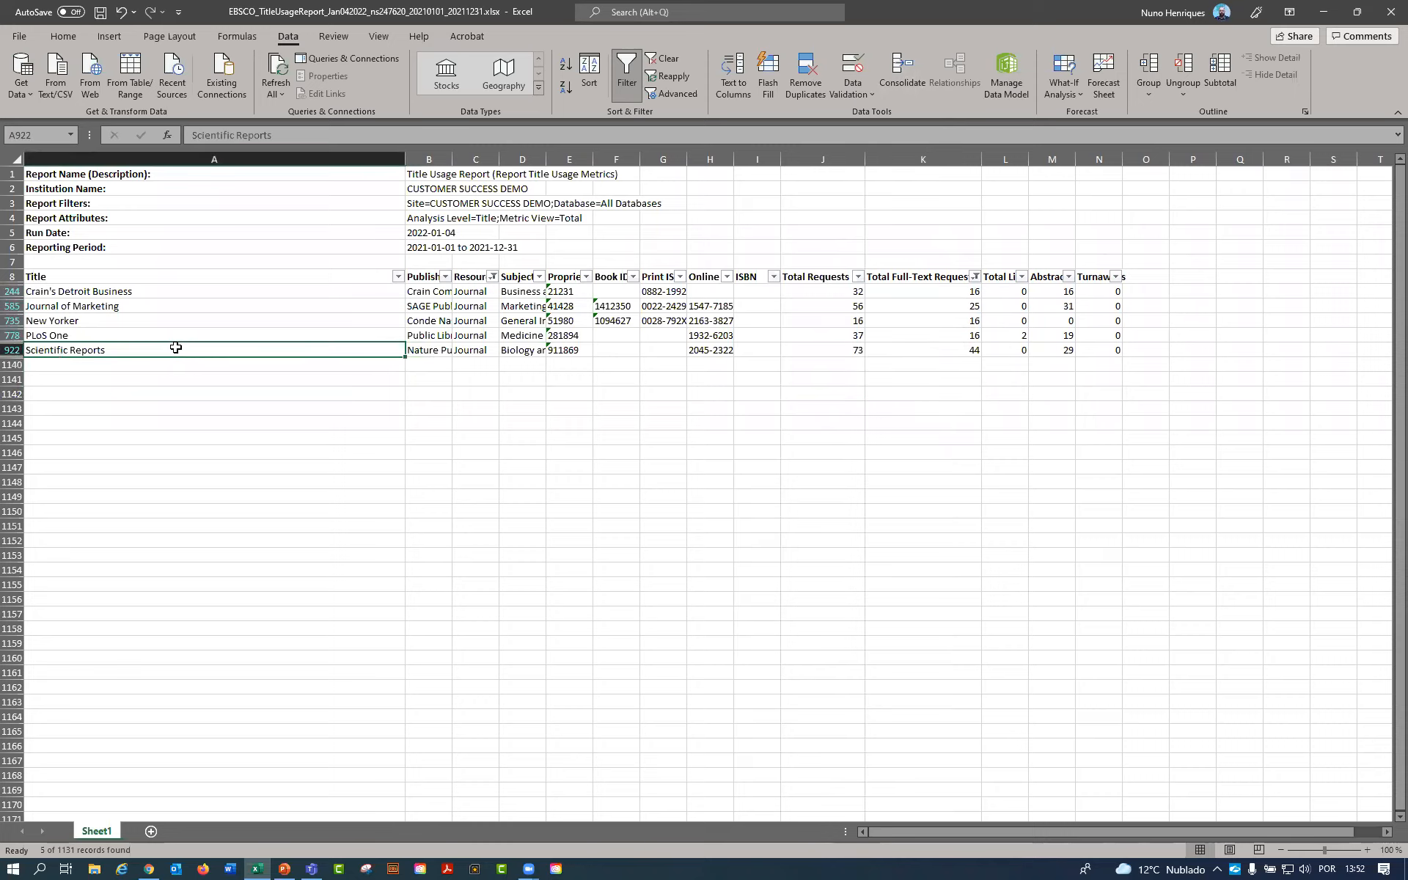
{"action": "left_click", "coordinate": [478, 350]}
{"action": "left_click", "coordinate": [229, 346]}
{"action": "left_click", "coordinate": [922, 354]}
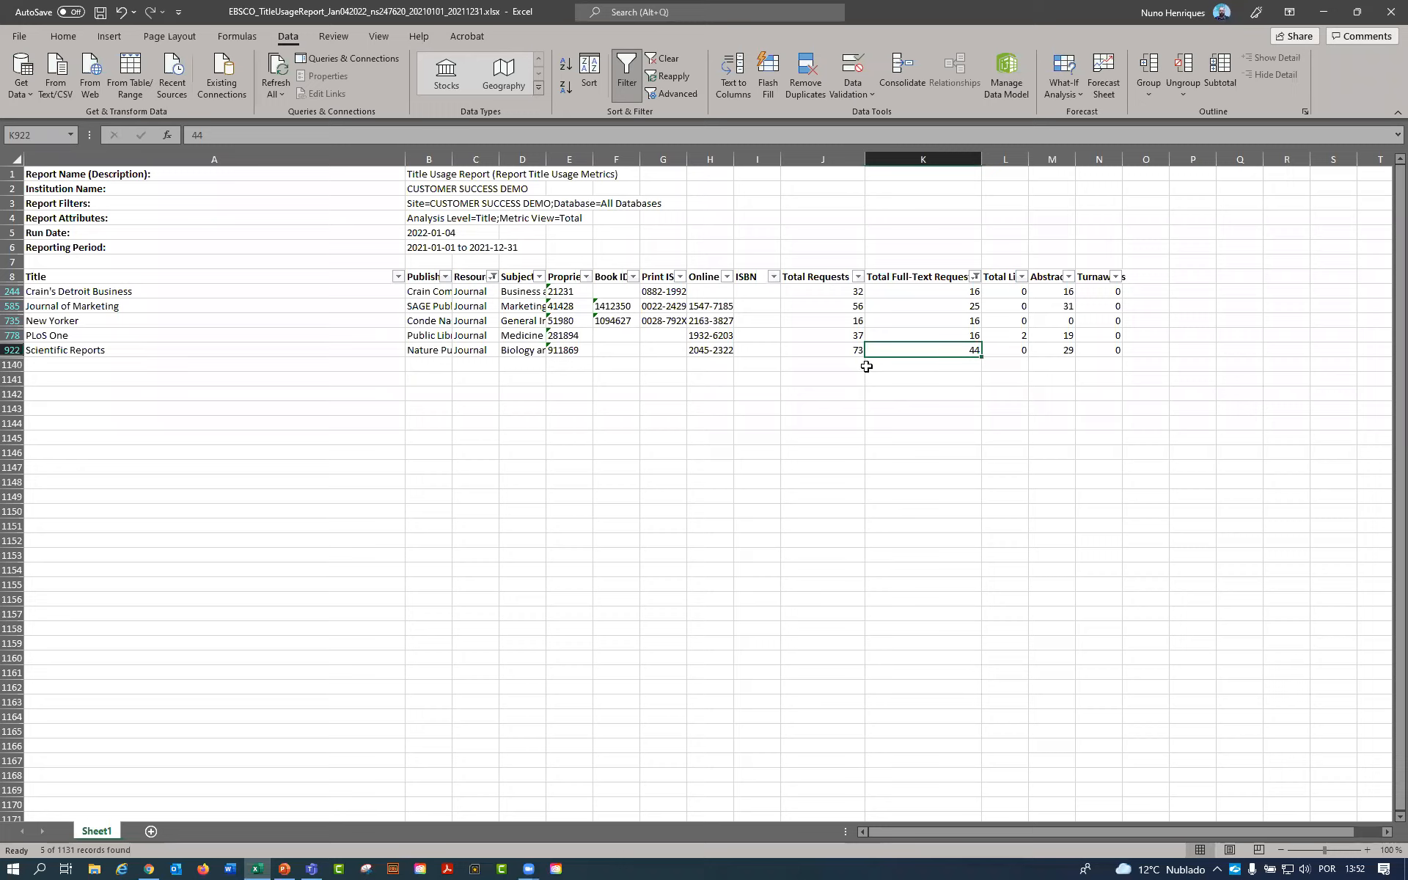
{"action": "left_click", "coordinate": [902, 305]}
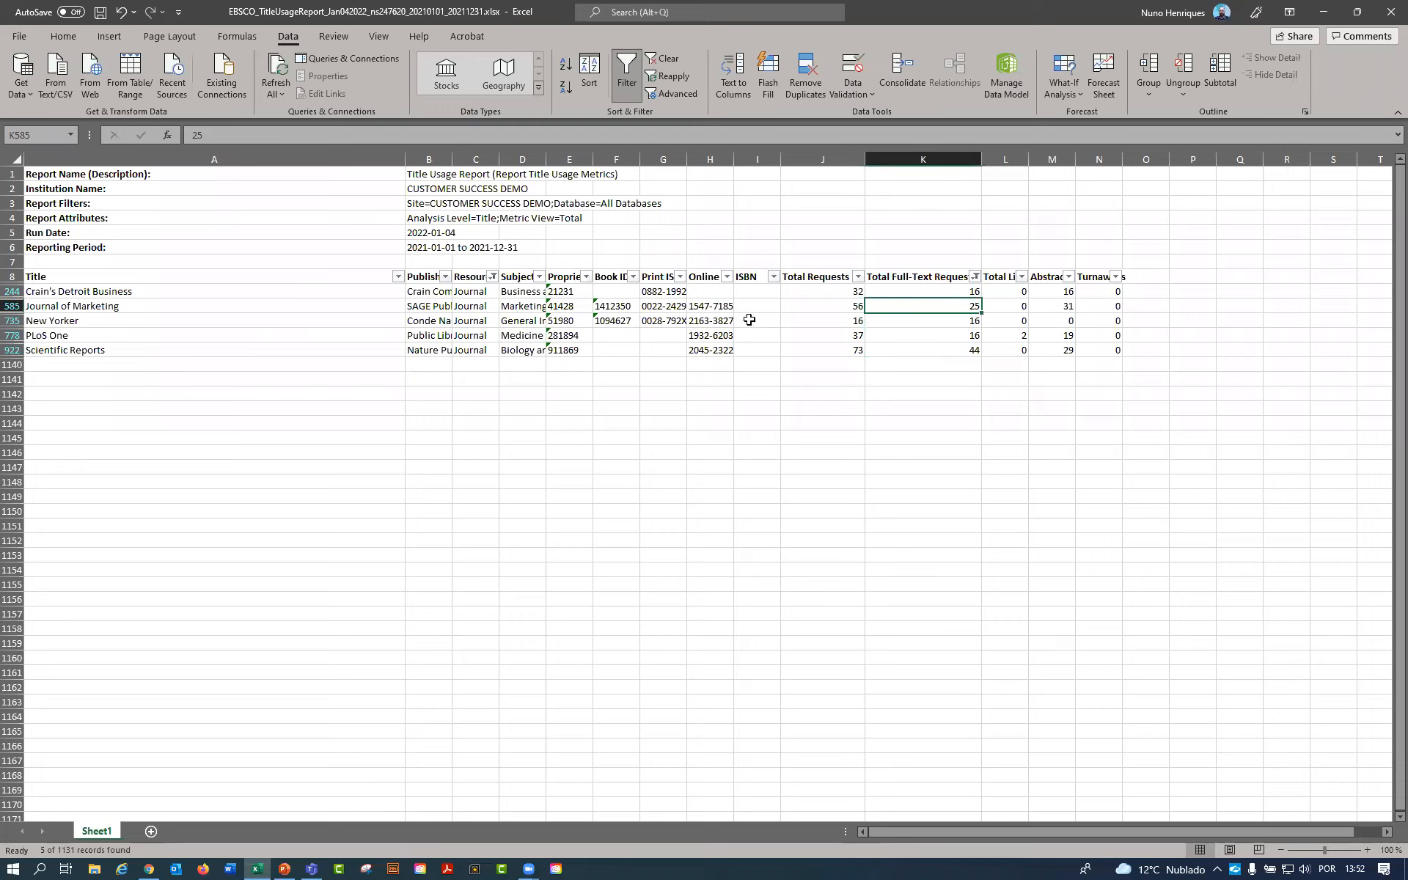
{"action": "left_click", "coordinate": [216, 306]}
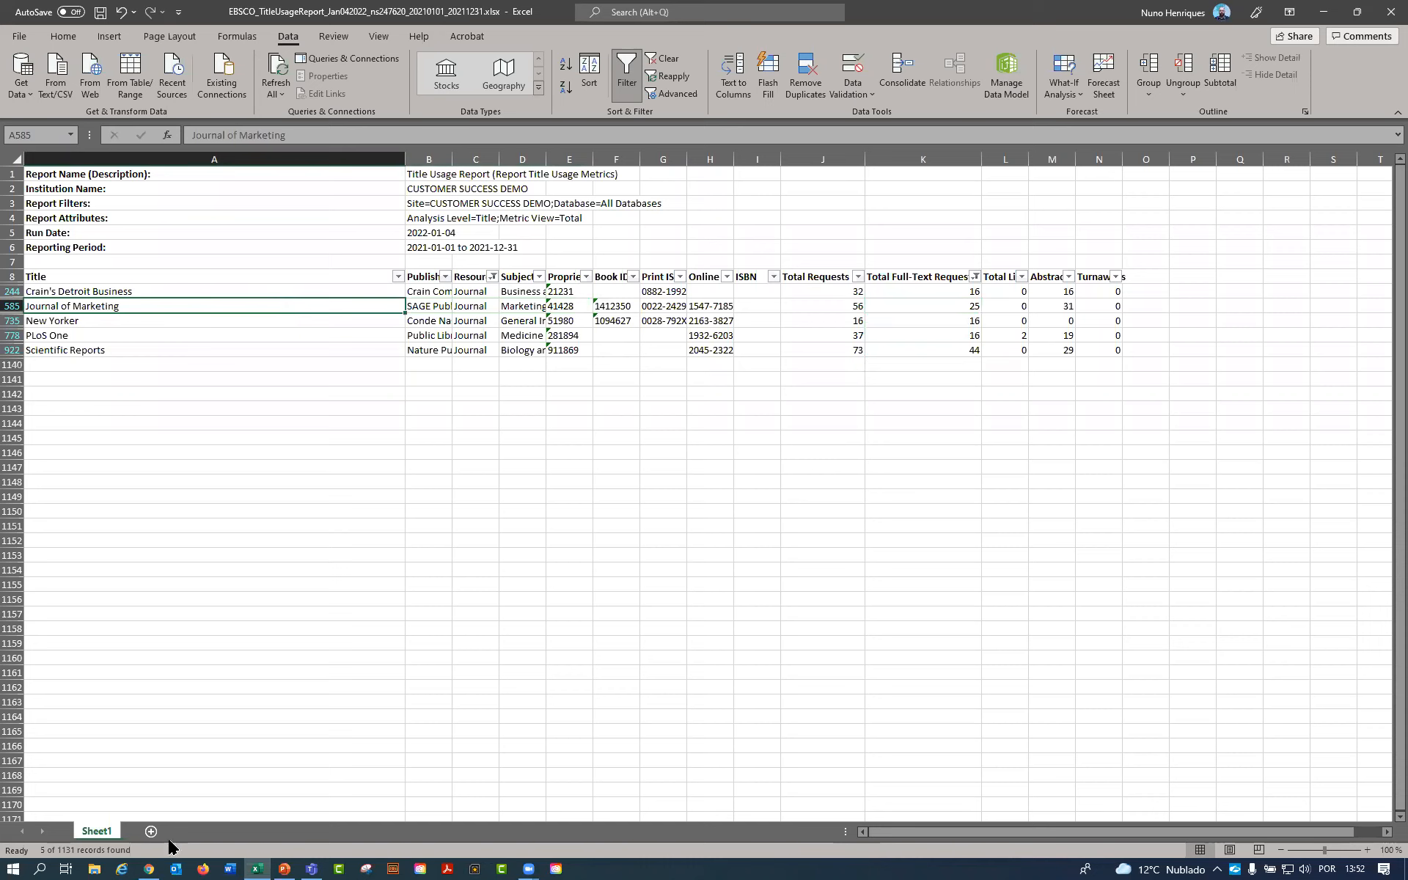
Switch to EBSCOadmin in the browser, return to the Reports & Statistics overview and highlight the Top Search Terms Report.
{"action": "left_click", "coordinate": [149, 869]}
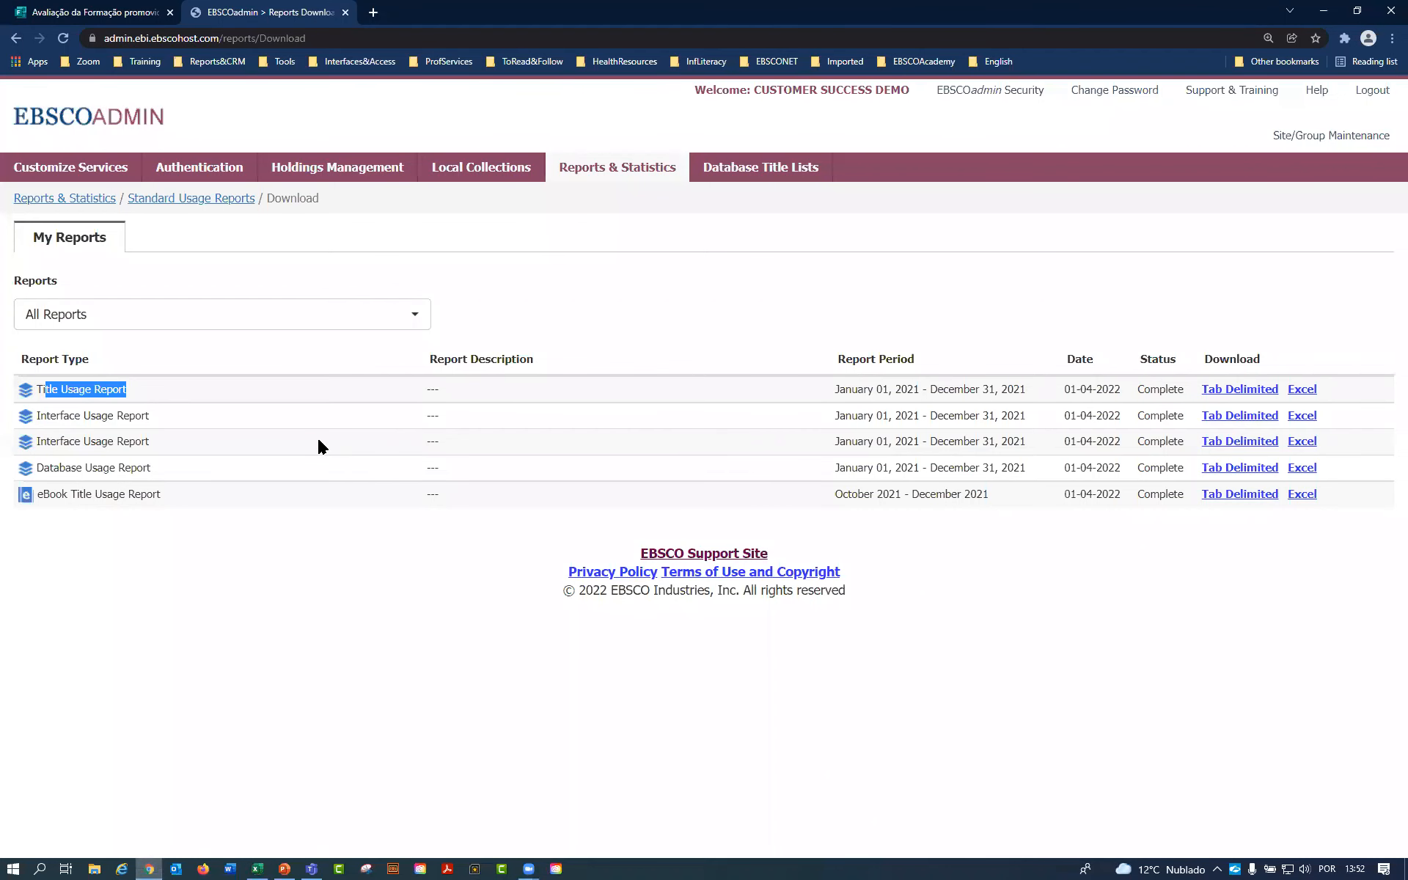
{"action": "left_click", "coordinate": [85, 202]}
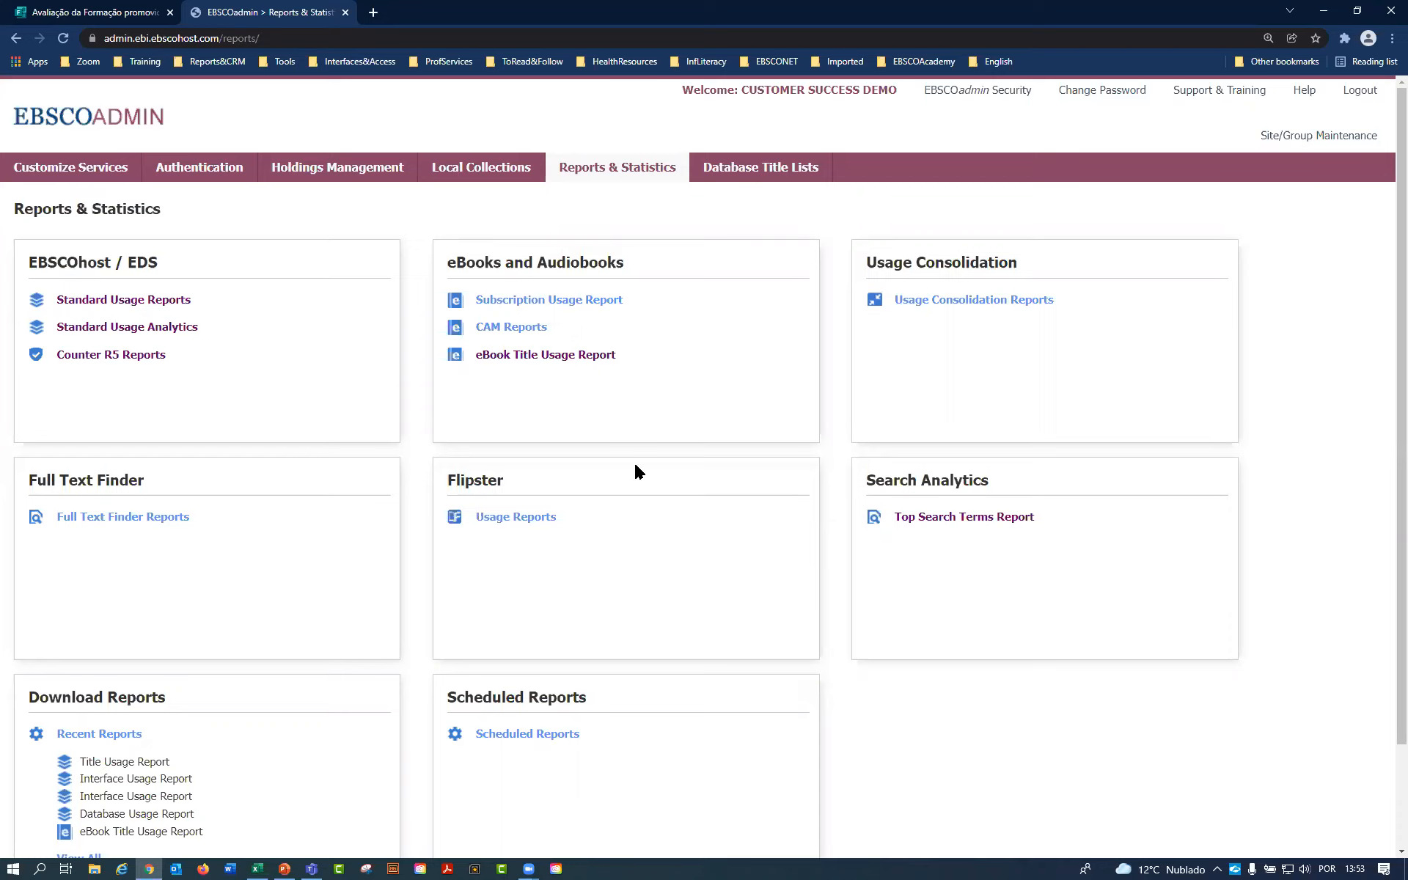
{"action": "left_click_drag", "start_coordinate": [1035, 517], "coordinate": [899, 524]}
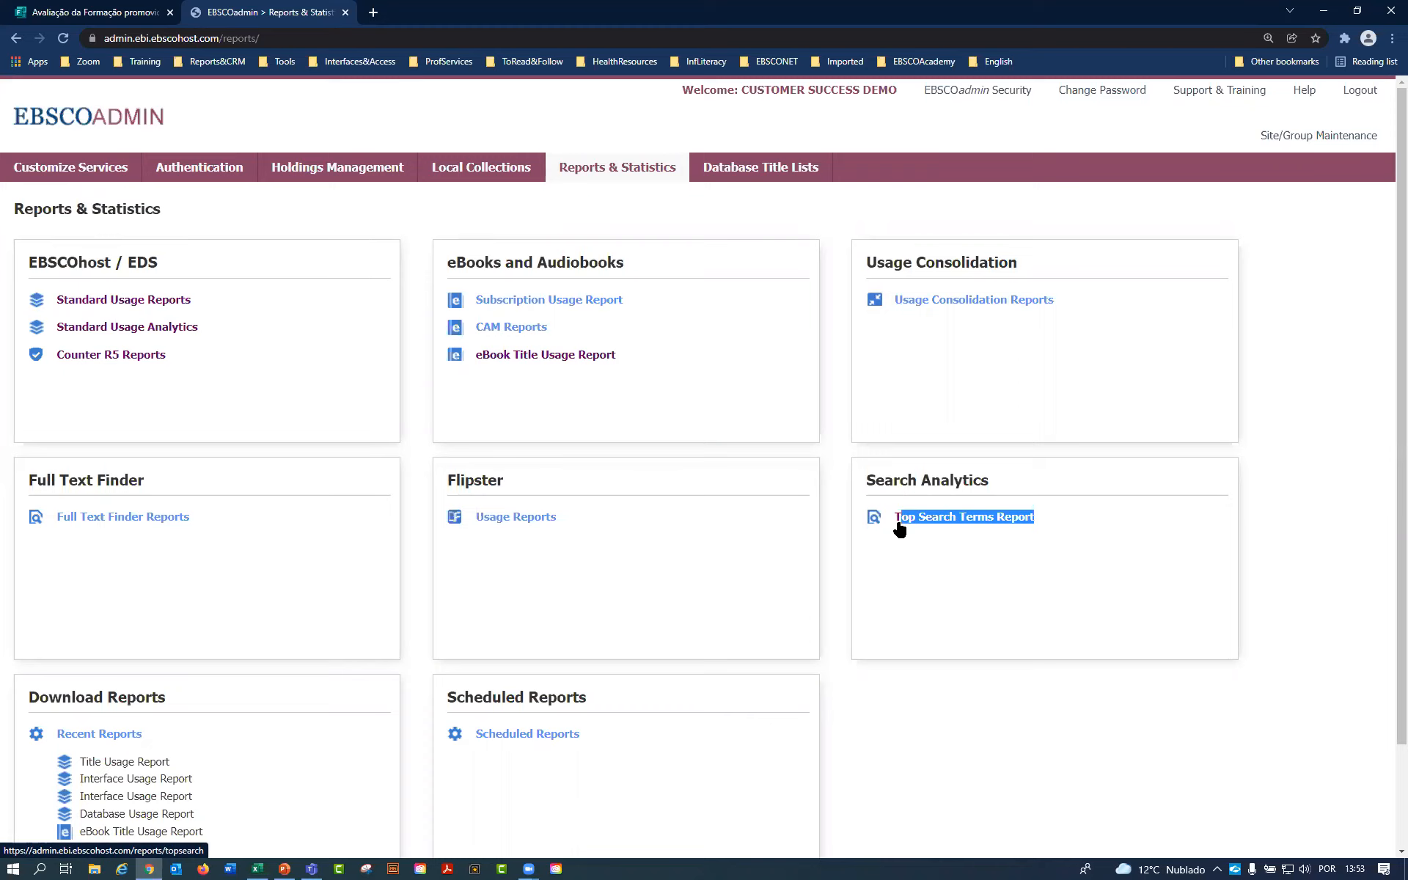
Open the Customize Services section and examine the Current Site name and ID.
{"action": "left_click", "coordinate": [88, 162]}
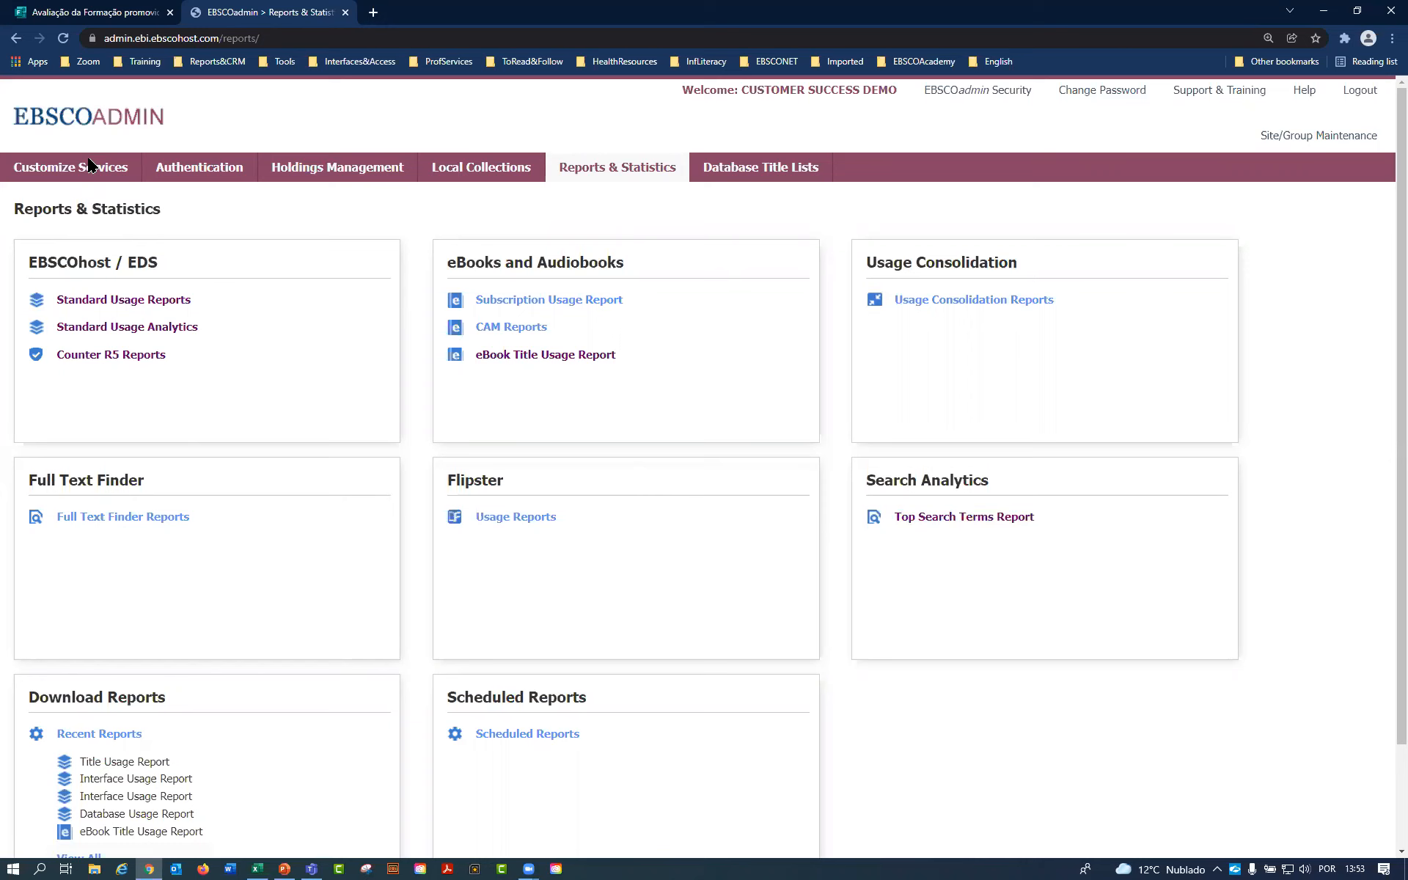
{"action": "left_click", "coordinate": [101, 173]}
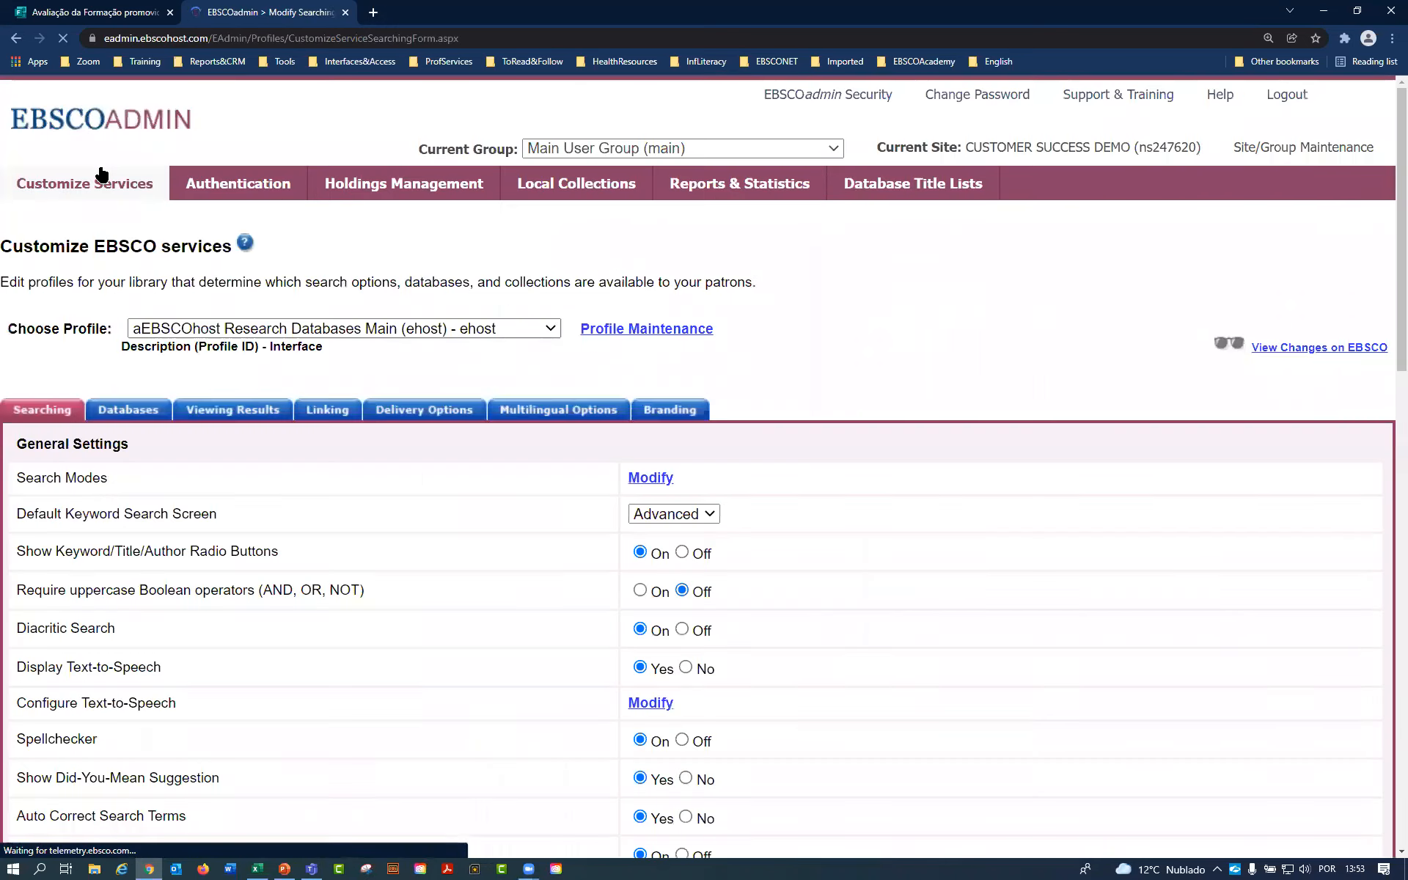
{"action": "left_click_drag", "start_coordinate": [884, 147], "coordinate": [1200, 150]}
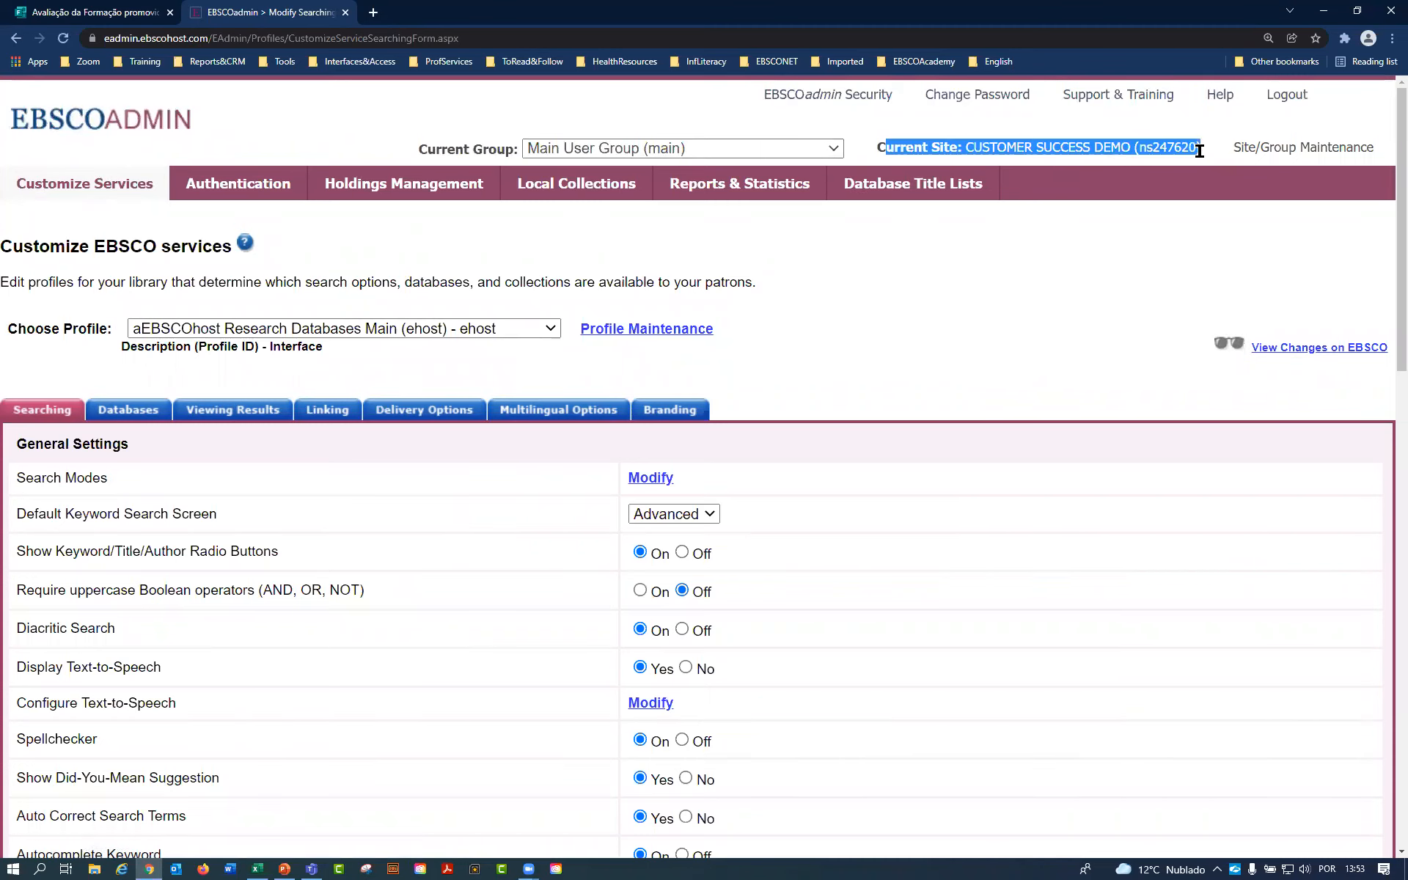
{"action": "left_click", "coordinate": [979, 146]}
{"action": "left_click_drag", "start_coordinate": [878, 147], "coordinate": [1035, 145]}
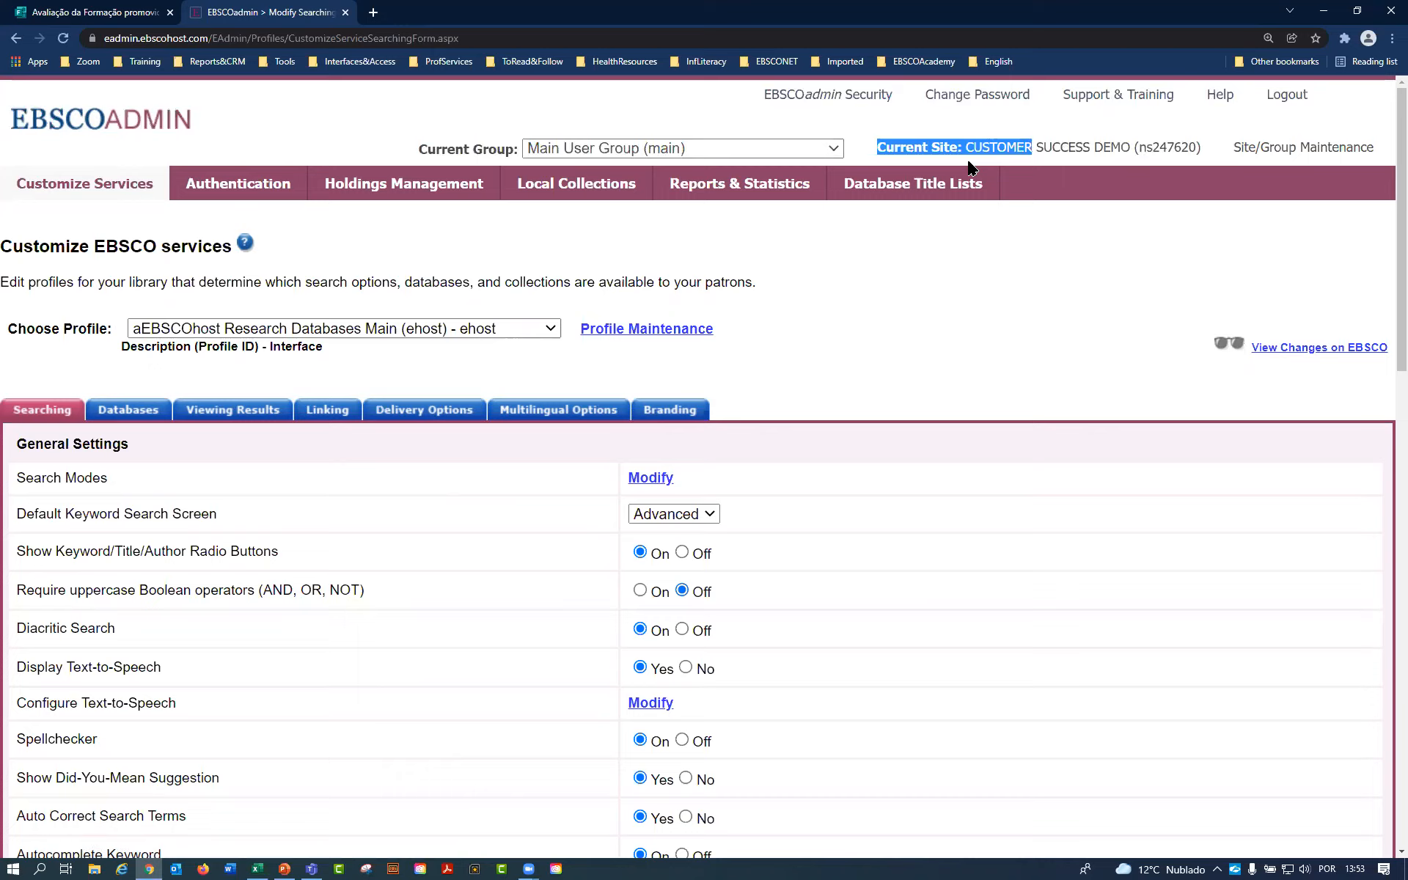
{"action": "left_click", "coordinate": [1003, 143]}
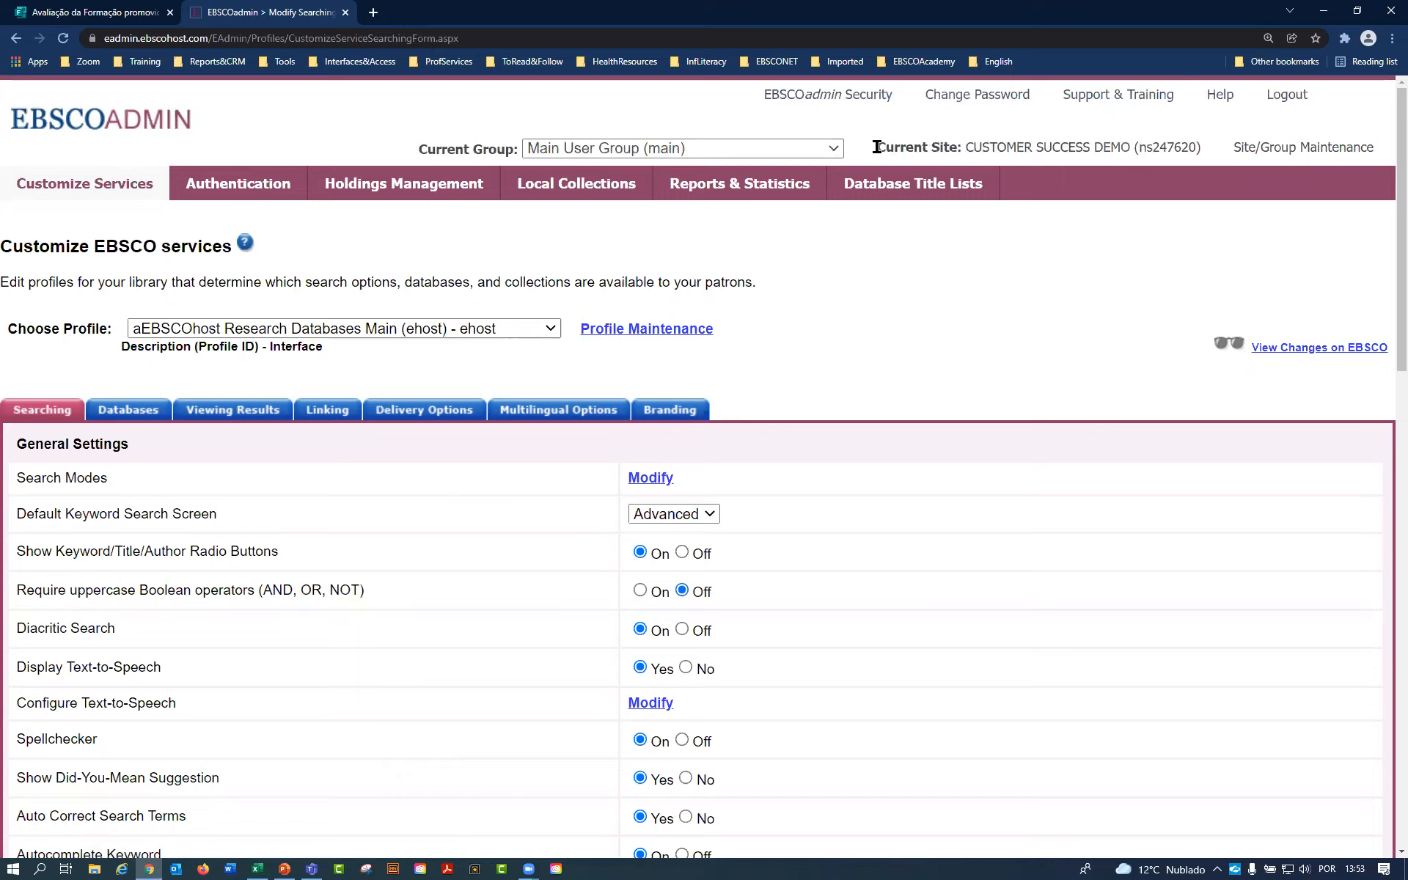
{"action": "left_click_drag", "start_coordinate": [877, 146], "coordinate": [956, 146]}
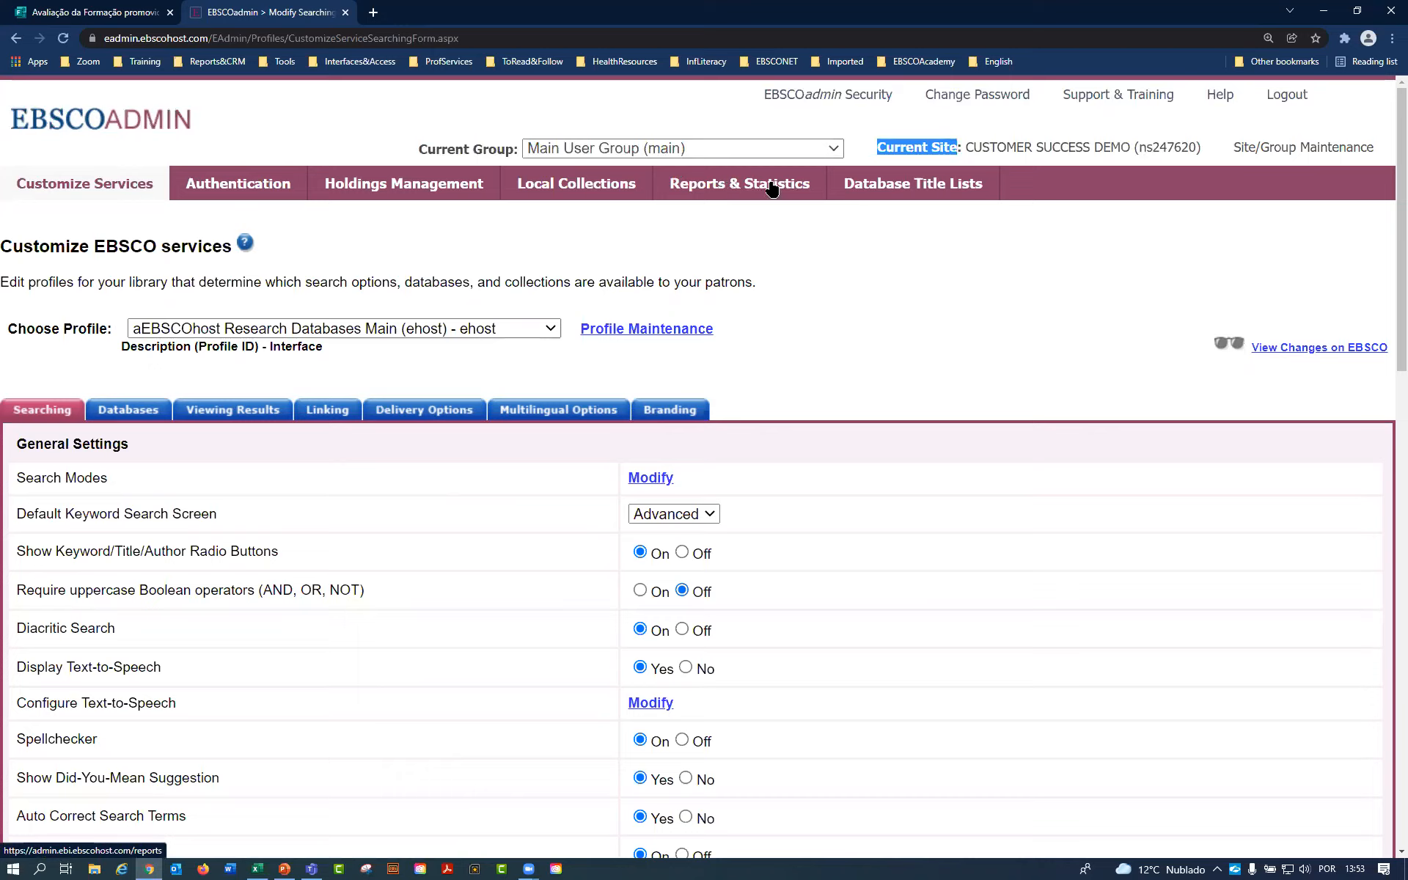
{"action": "left_click", "coordinate": [971, 144]}
{"action": "left_click_drag", "start_coordinate": [895, 145], "coordinate": [1190, 143]}
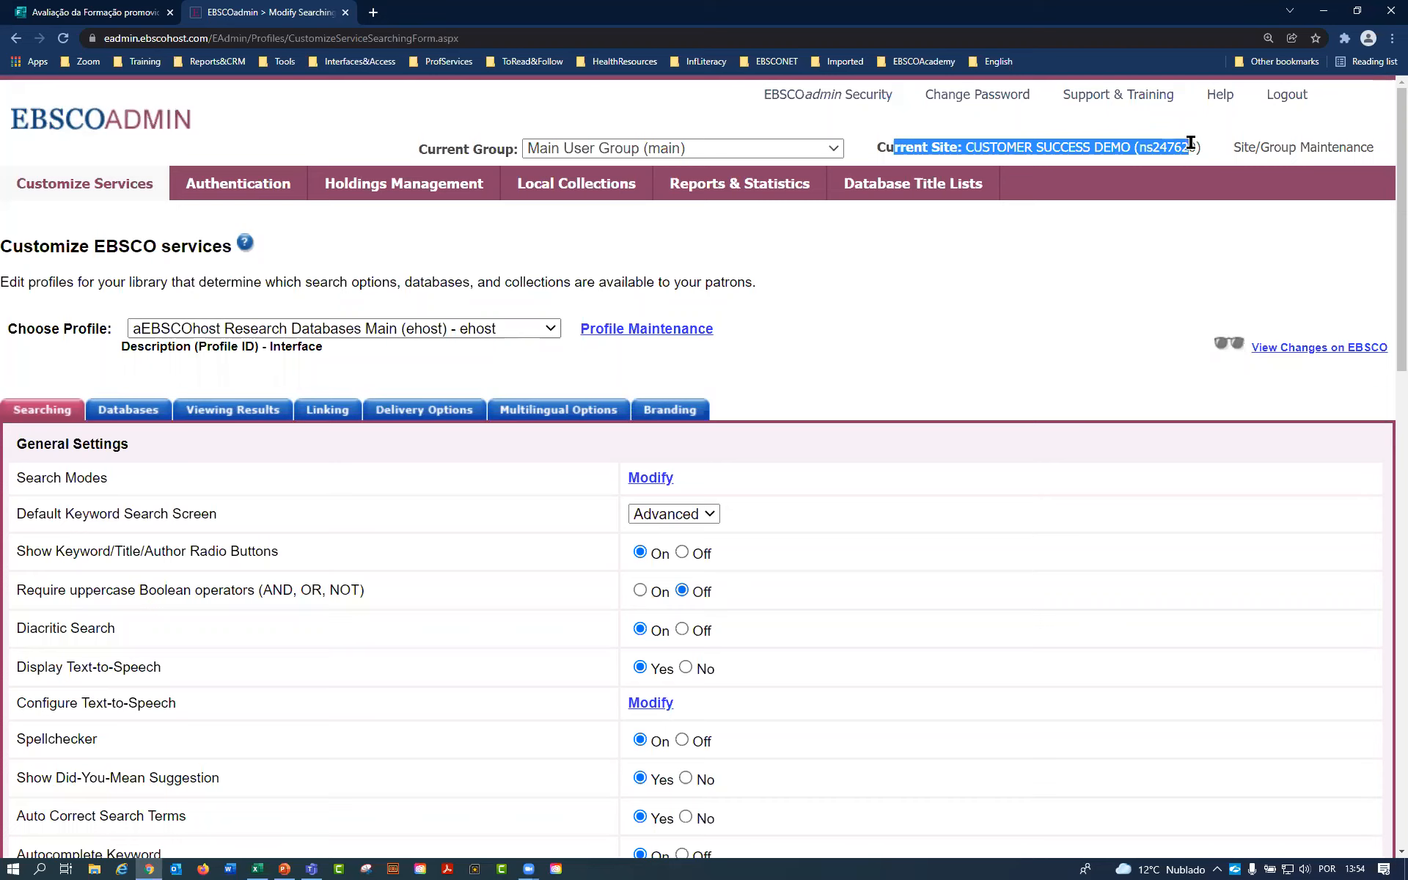
Examine the groups available under Current Group and compare the group level with the Current Site.
{"action": "left_click", "coordinate": [628, 152]}
{"action": "left_click", "coordinate": [407, 157]}
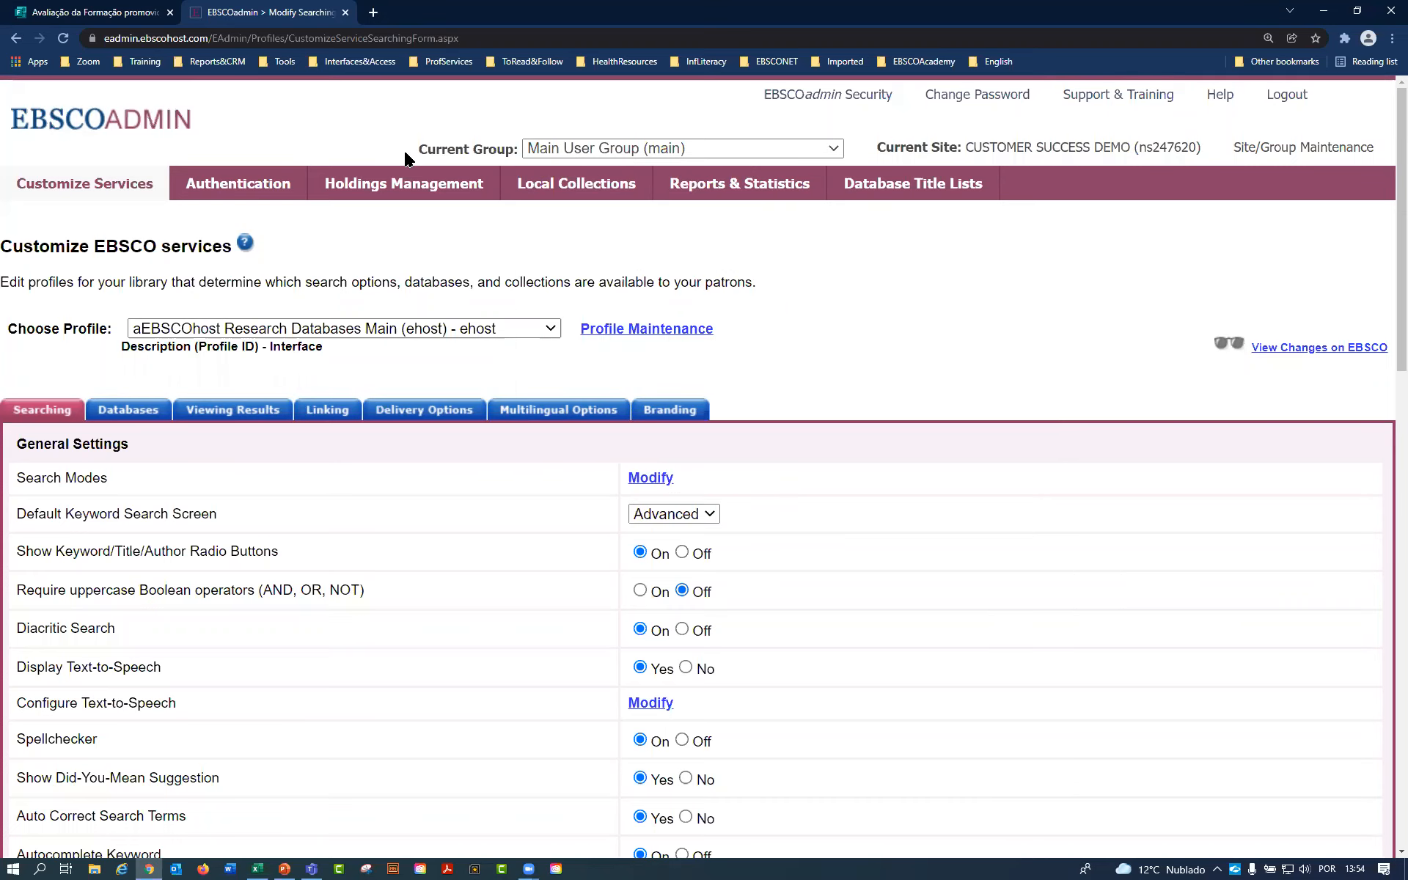
{"action": "left_click_drag", "start_coordinate": [407, 156], "coordinate": [535, 147]}
{"action": "left_click", "coordinate": [589, 149]}
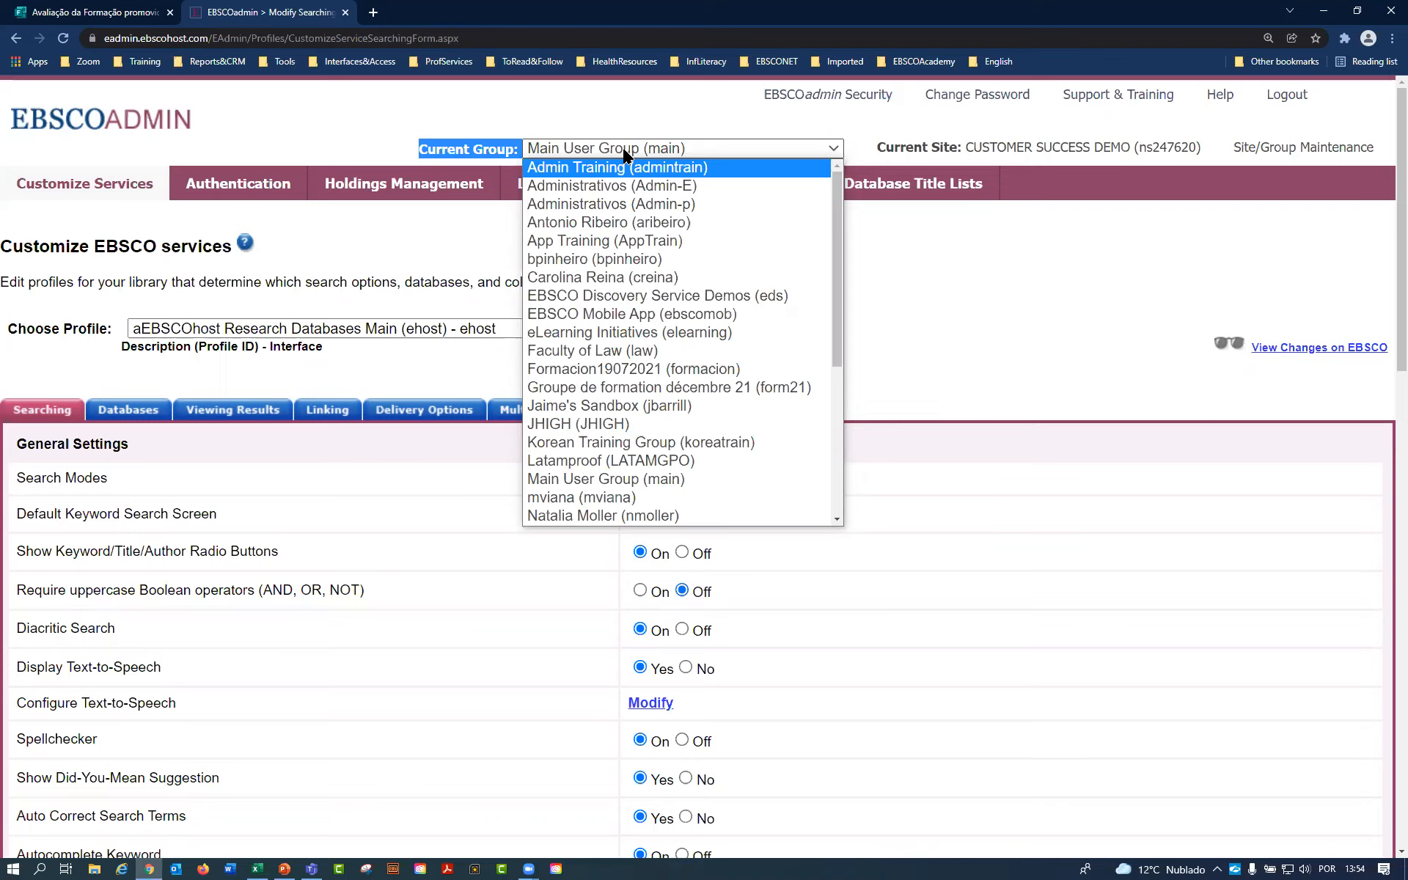
{"action": "left_click", "coordinate": [946, 281]}
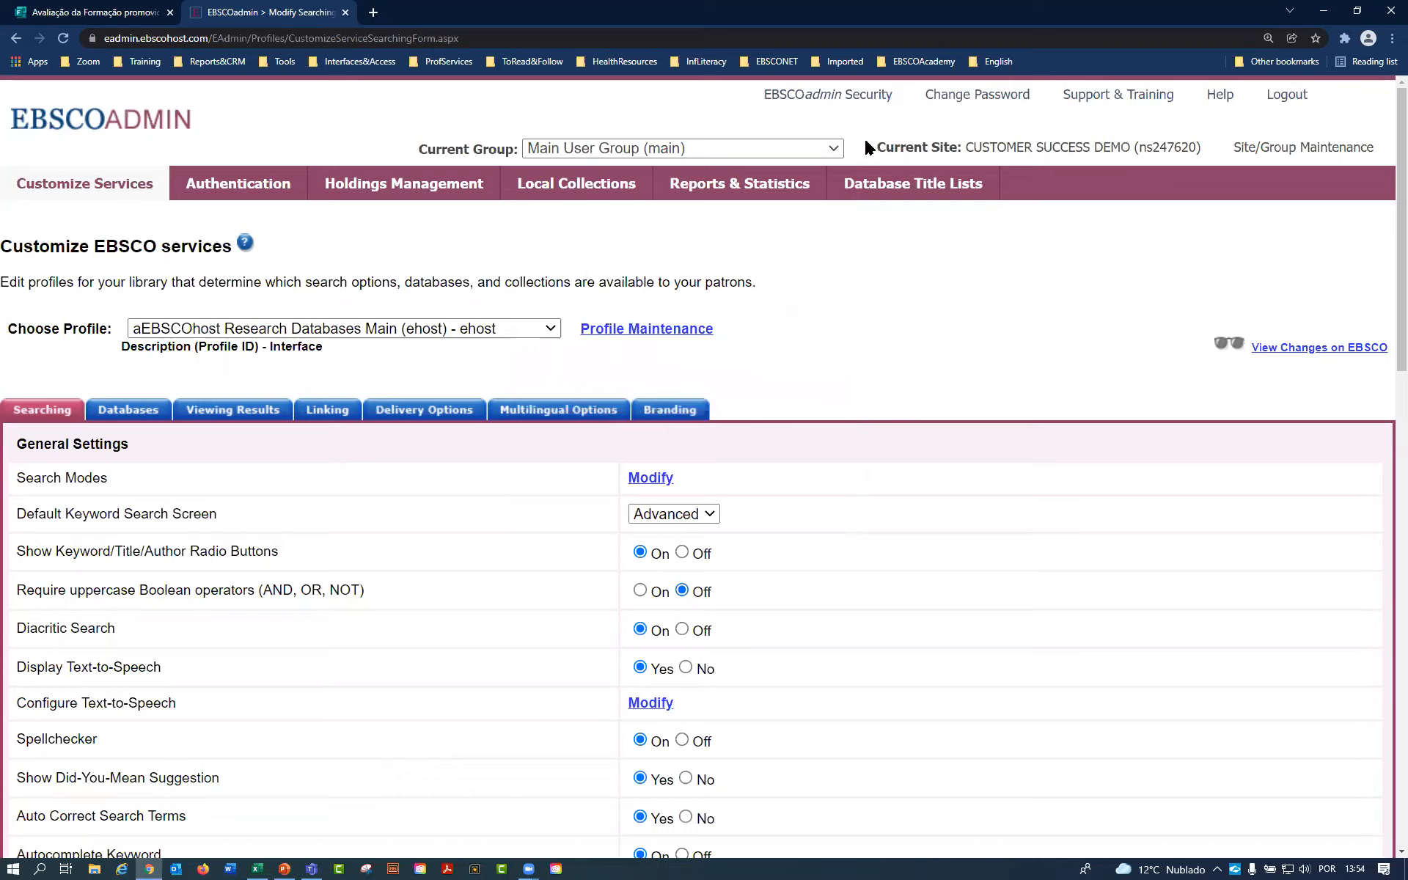
{"action": "left_click_drag", "start_coordinate": [889, 143], "coordinate": [1189, 144]}
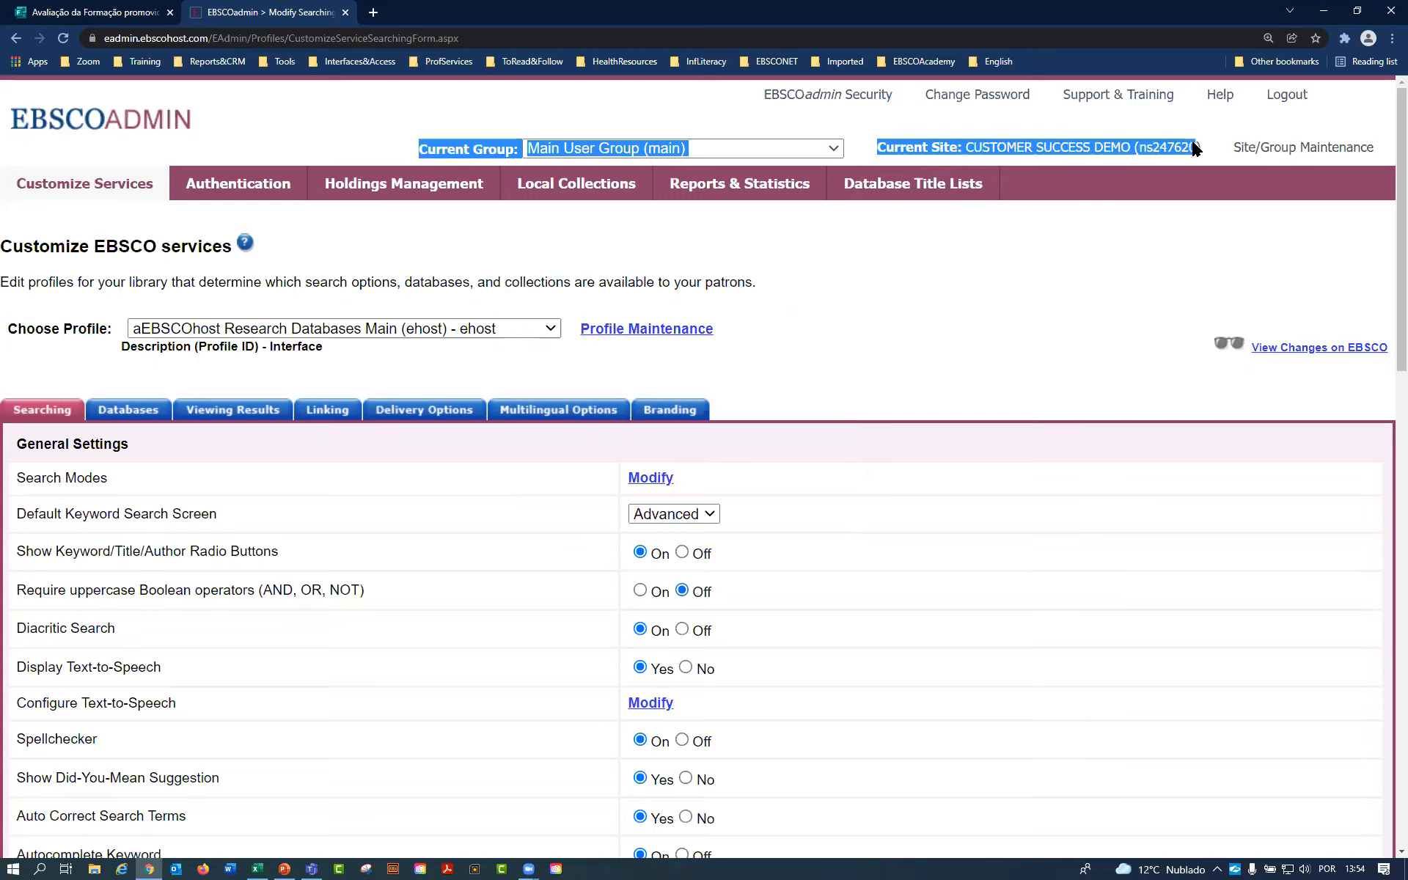
{"action": "left_click", "coordinate": [1192, 143]}
{"action": "left_click_drag", "start_coordinate": [417, 150], "coordinate": [560, 154]}
{"action": "left_click", "coordinate": [561, 151]}
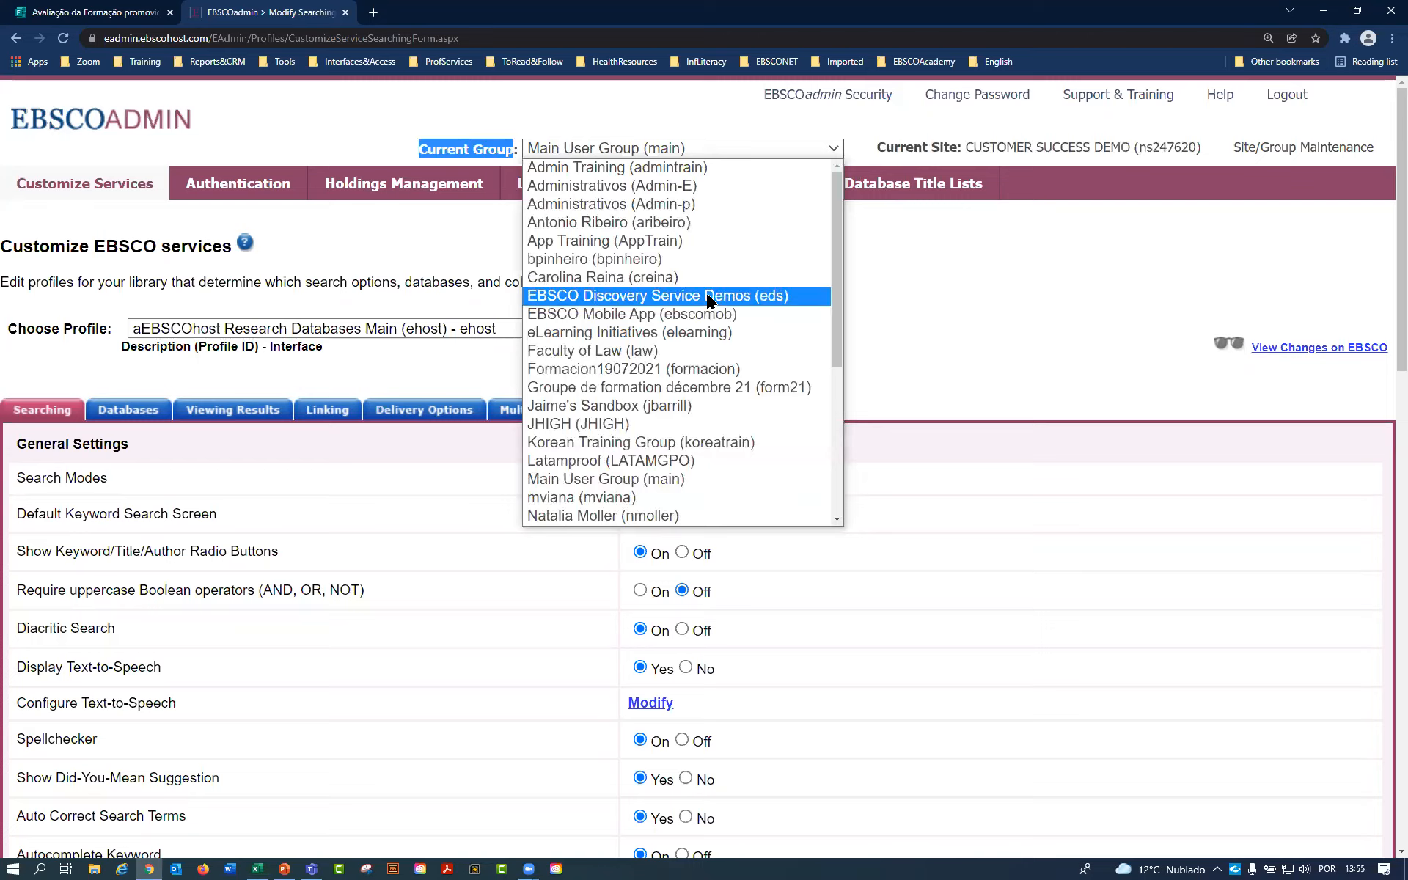
{"action": "left_click", "coordinate": [646, 151]}
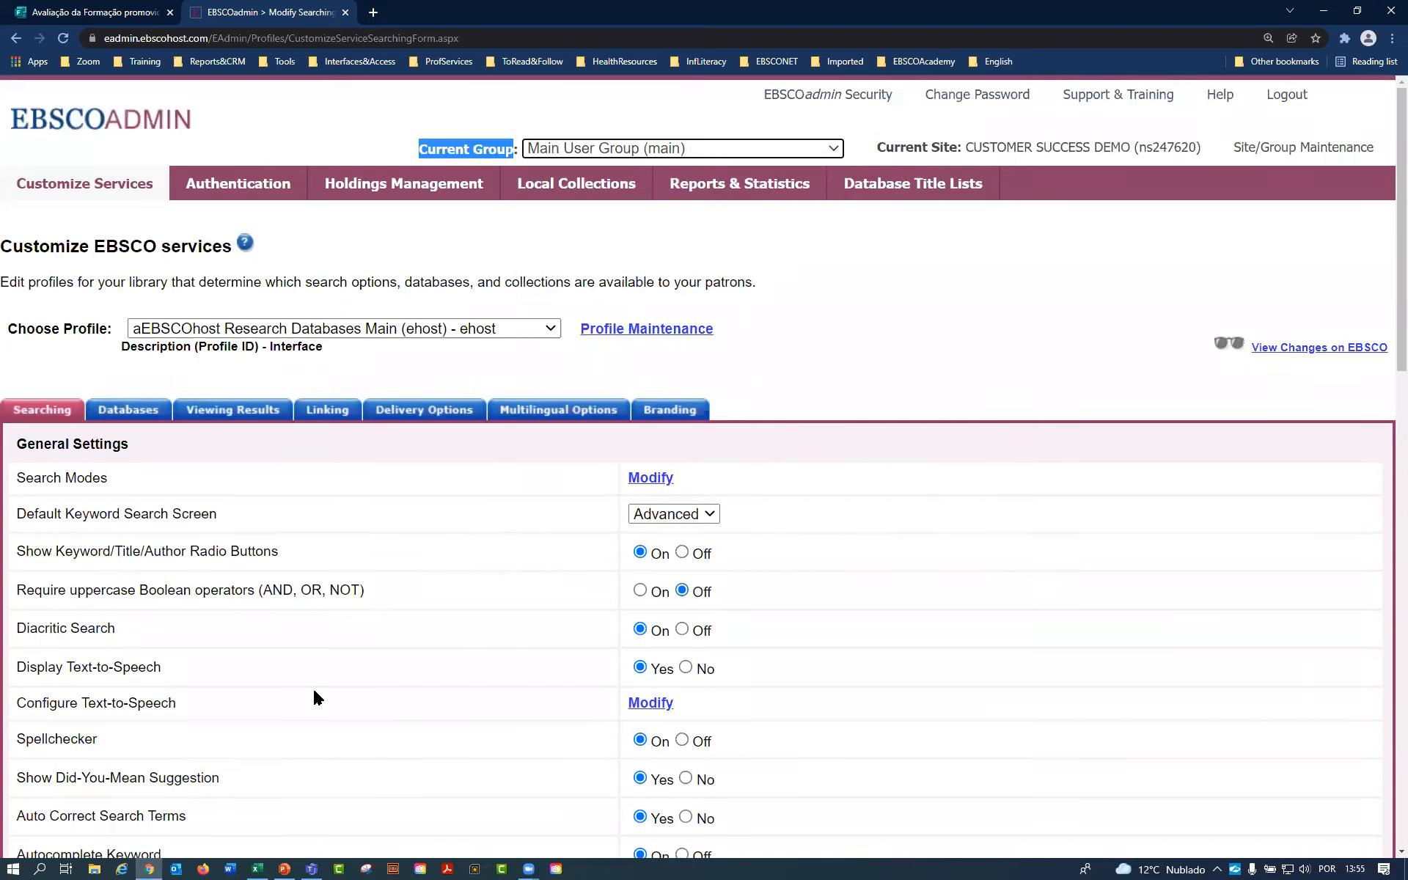
Switch to PowerPoint to view the "Em suma:" summary slide and return to the browser.
{"action": "left_click", "coordinate": [285, 867]}
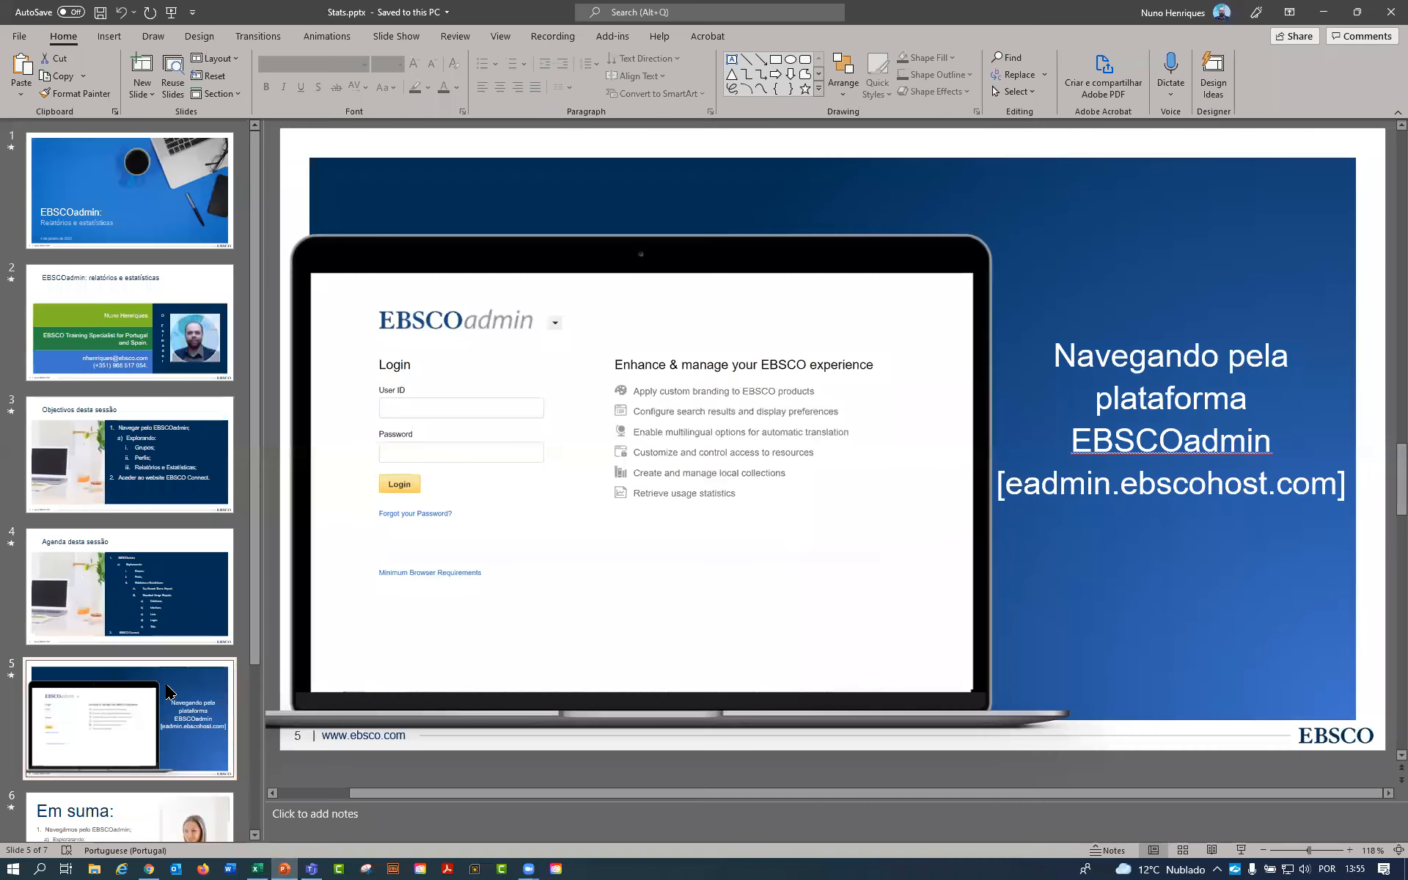
{"action": "left_click", "coordinate": [167, 687]}
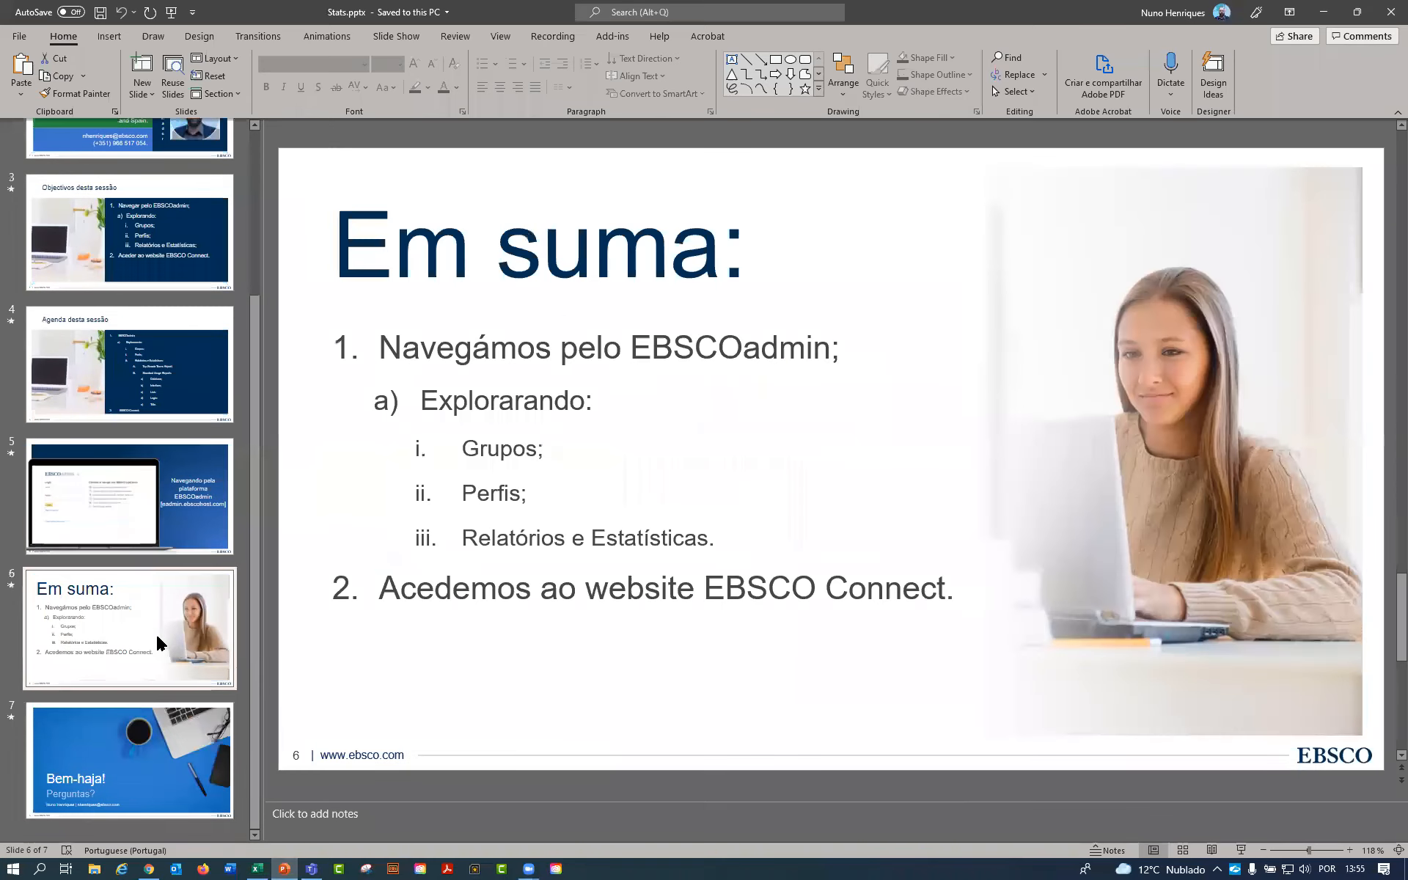
{"action": "left_click", "coordinate": [152, 865]}
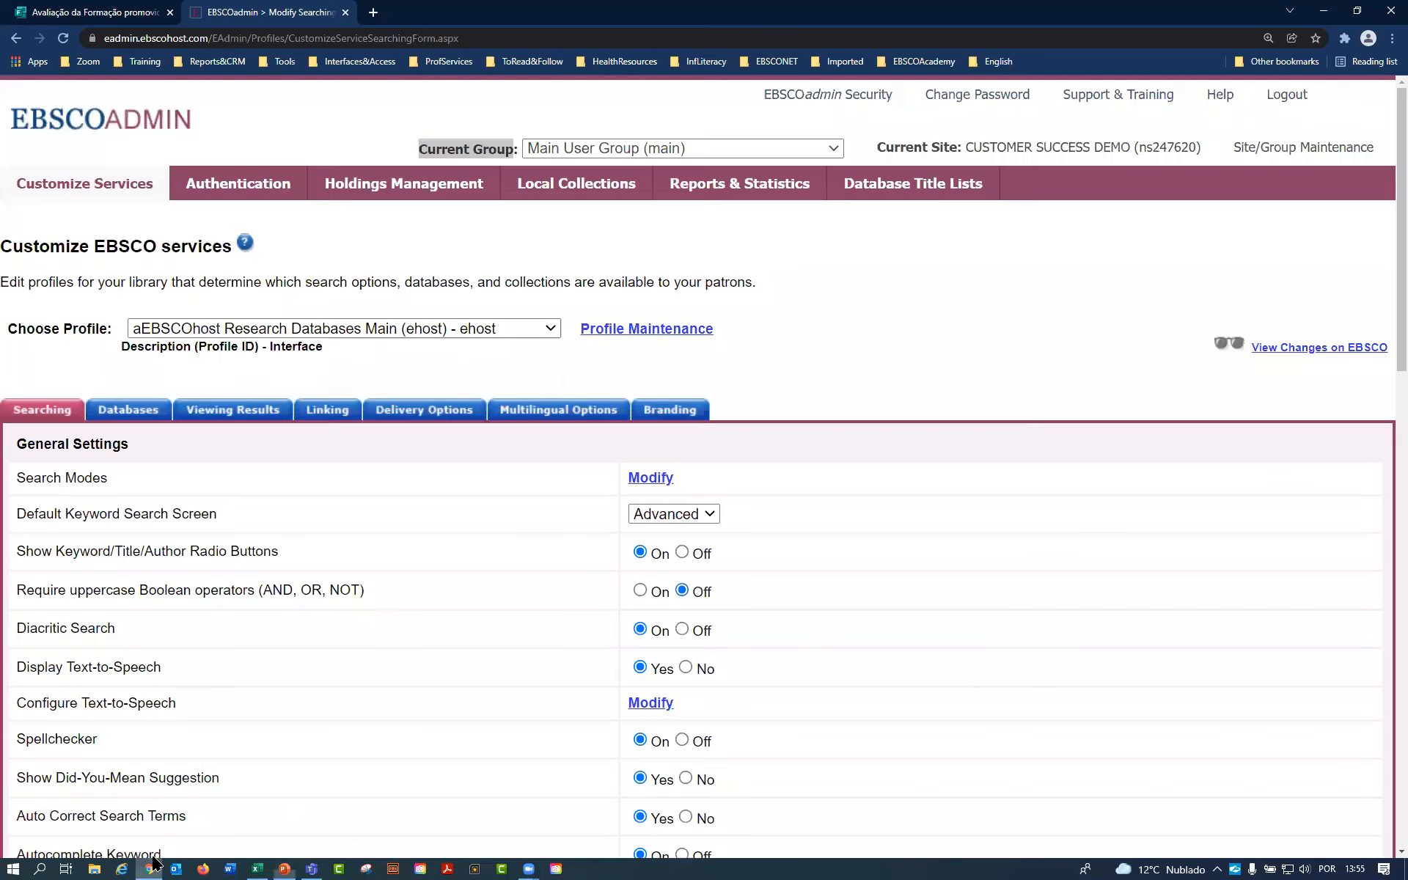
Open the EBSCO Connect site at connect.ebsco.com in a new browser tab.
{"action": "left_click", "coordinate": [373, 13]}
{"action": "type", "text": "c"}
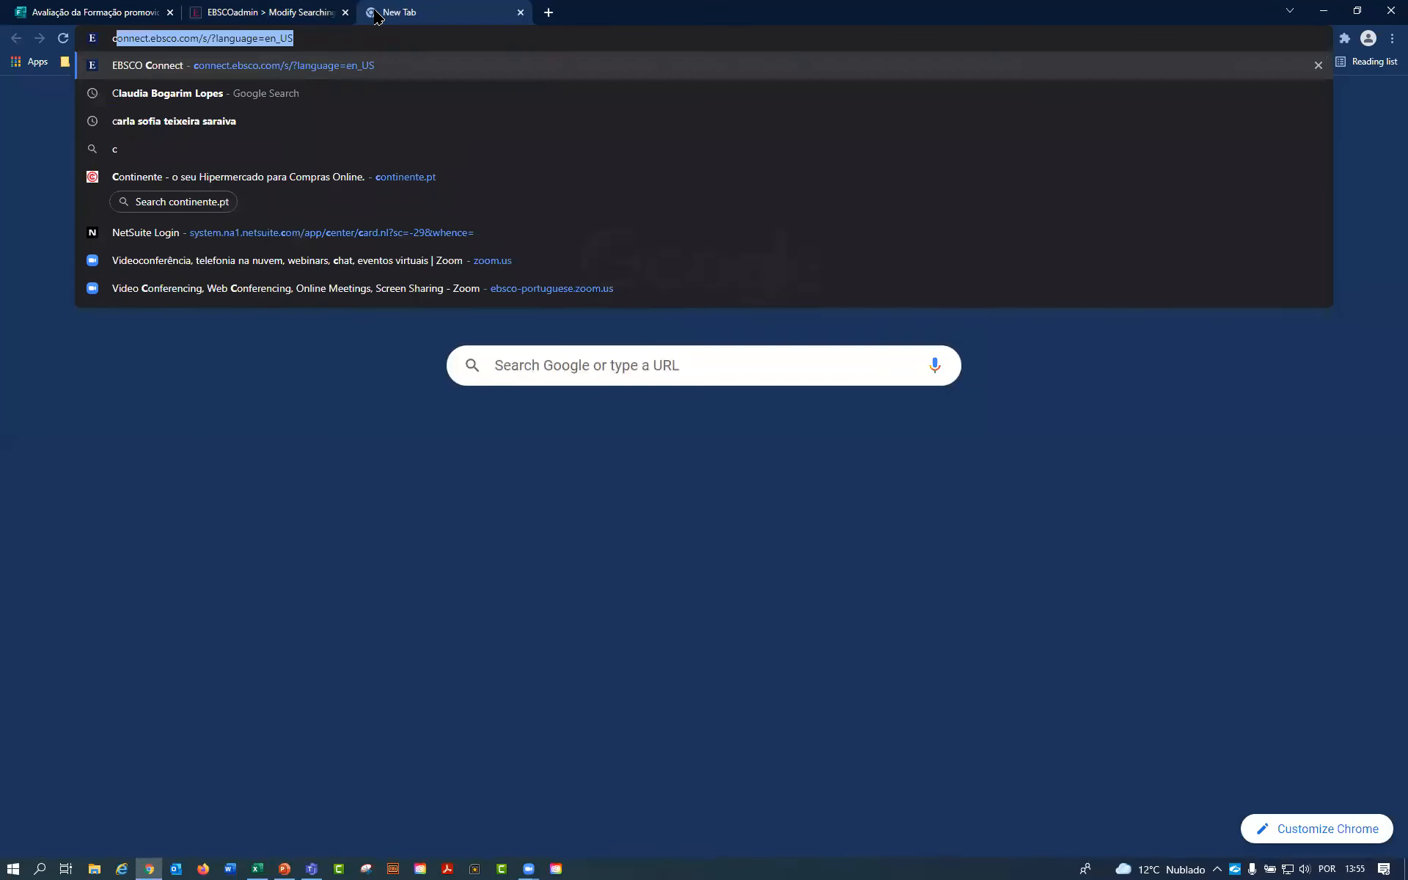
{"action": "key", "text": "BackSpace"}
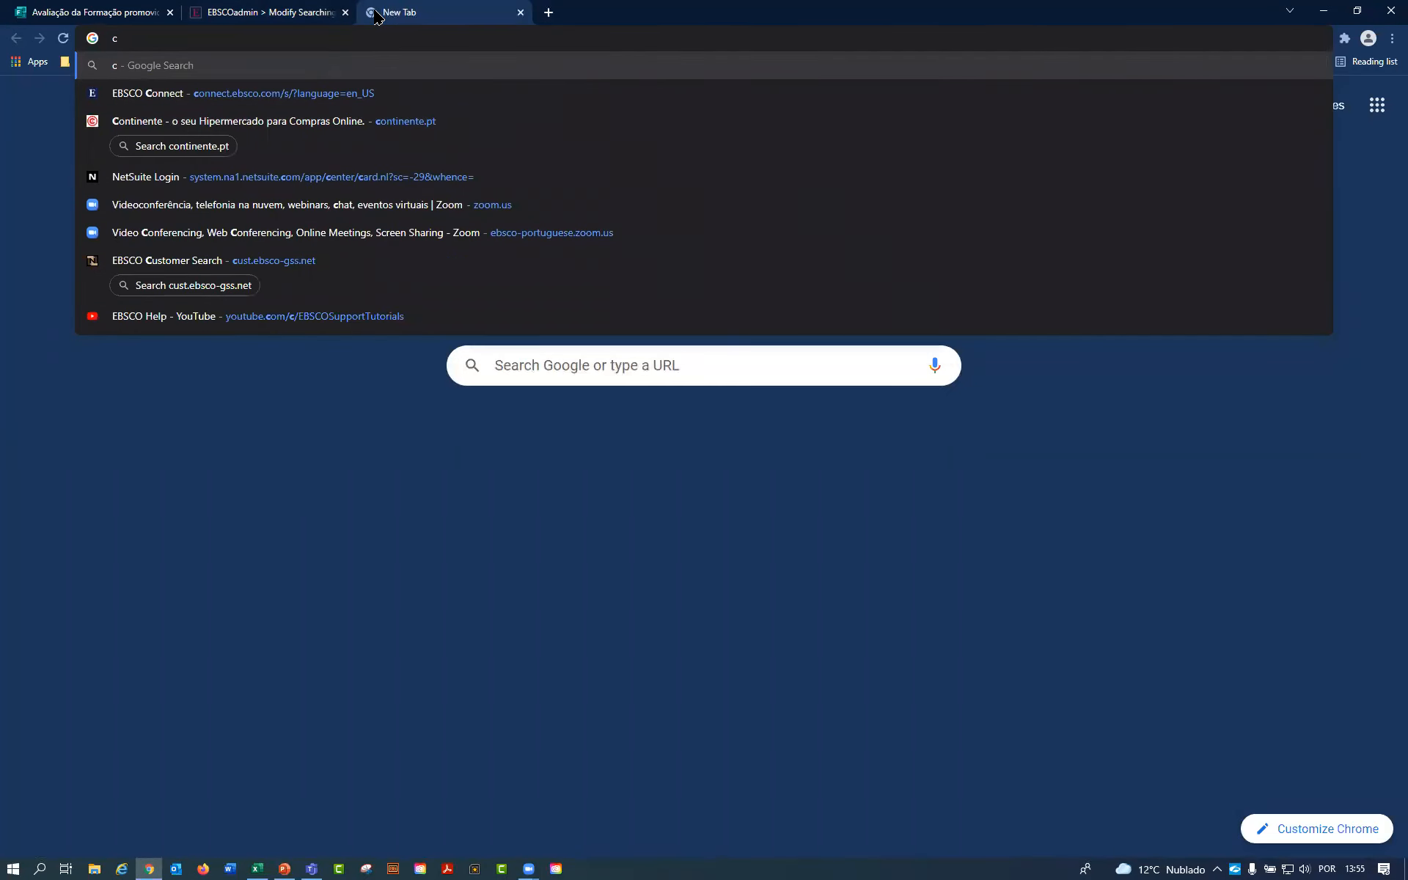
{"action": "type", "text": "o"}
{"action": "key", "text": "Return"}
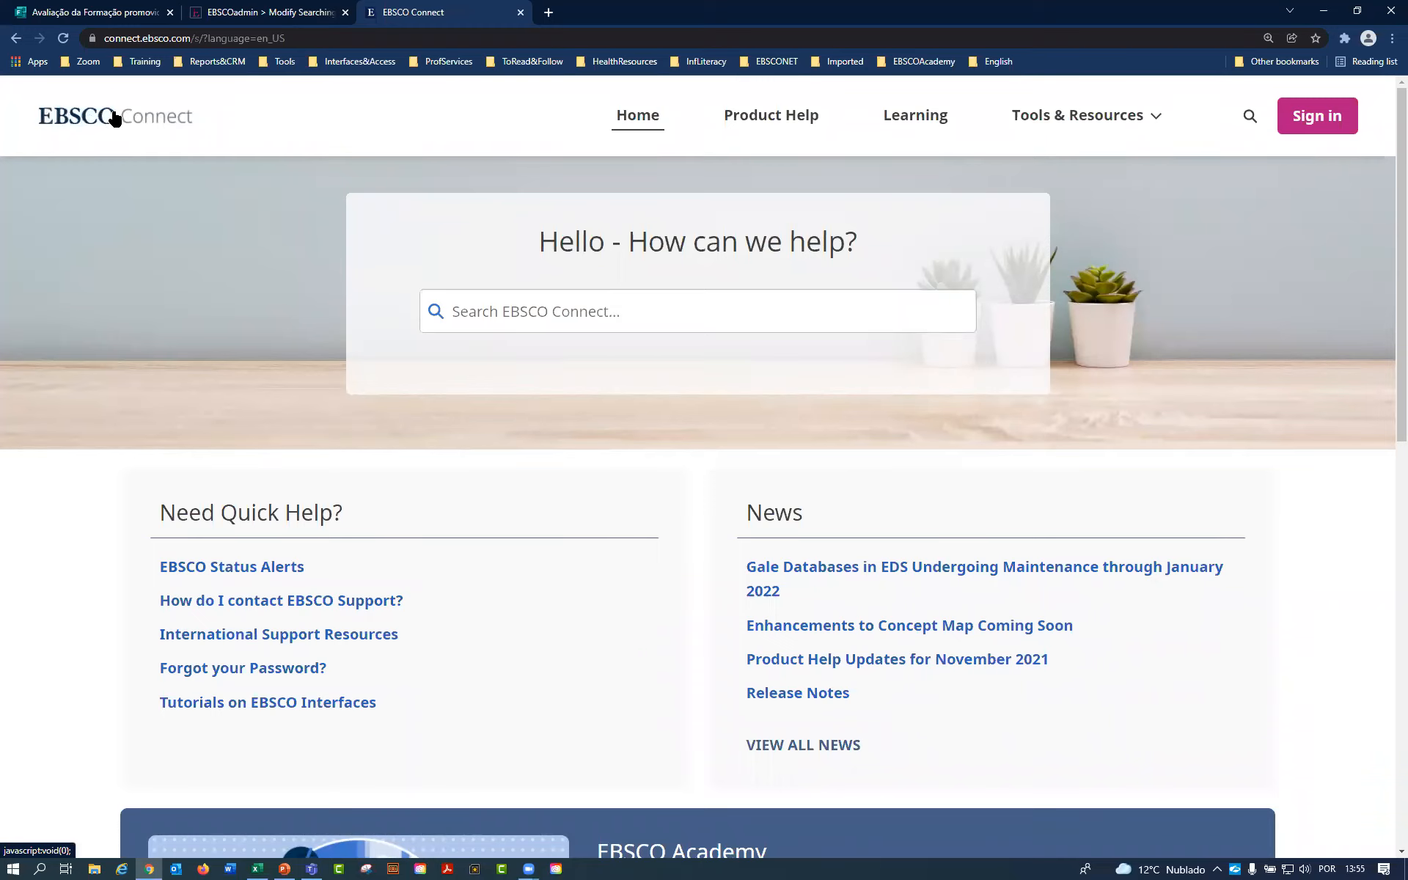
Search EBSCO Connect for "statistics" and return to its home page.
{"action": "left_click", "coordinate": [506, 298]}
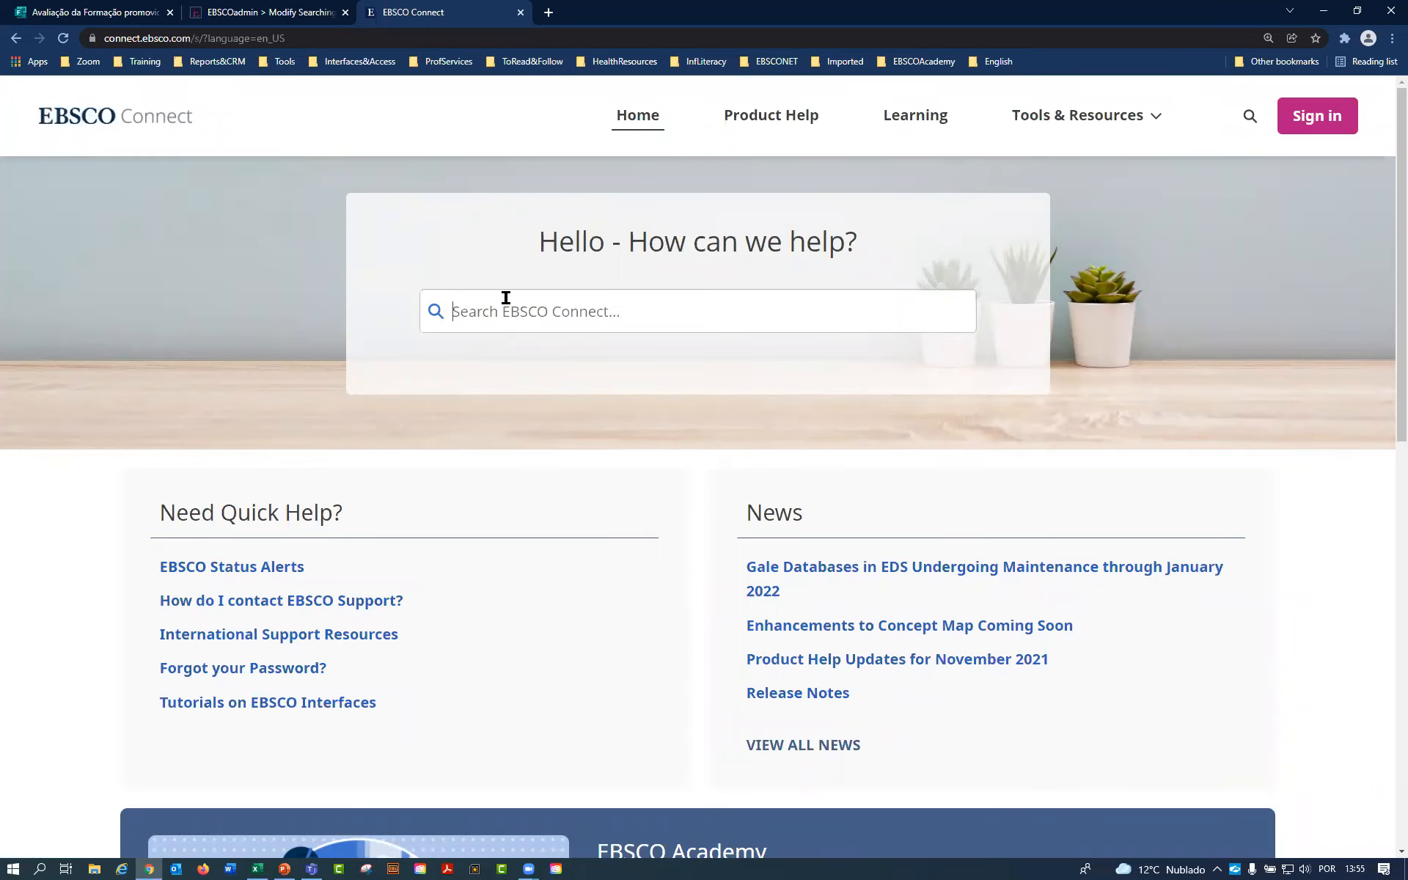
{"action": "type", "text": "sta"}
{"action": "type", "text": "tisi"}
{"action": "type", "text": "tcs"}
{"action": "key", "text": "BackSpace"}
{"action": "key", "text": "BackSpace"}
{"action": "key", "text": "BackSpace"}
{"action": "key", "text": "BackSpace"}
{"action": "type", "text": "tics"}
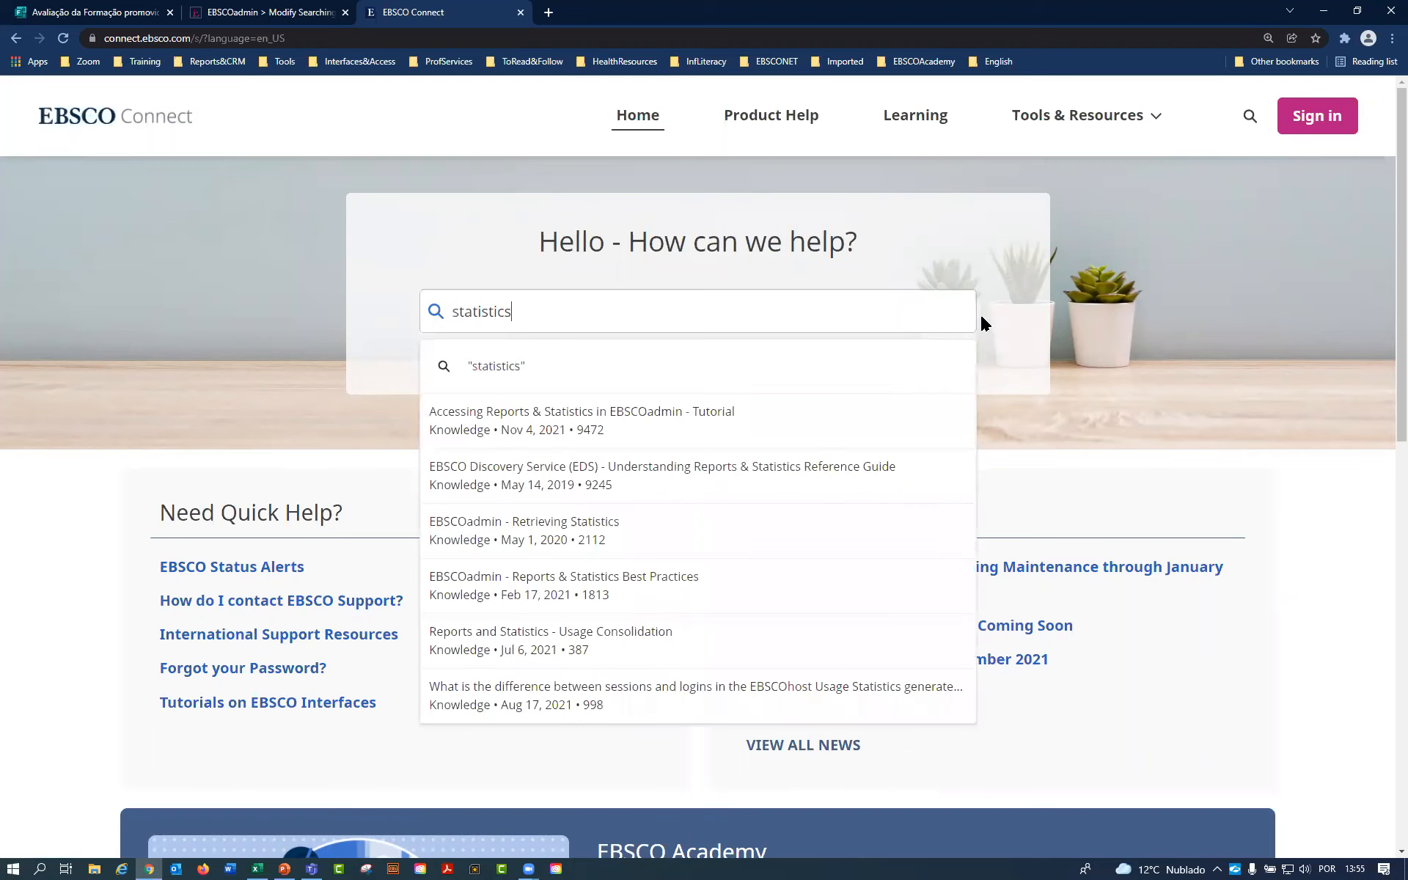
{"action": "key", "text": "Return"}
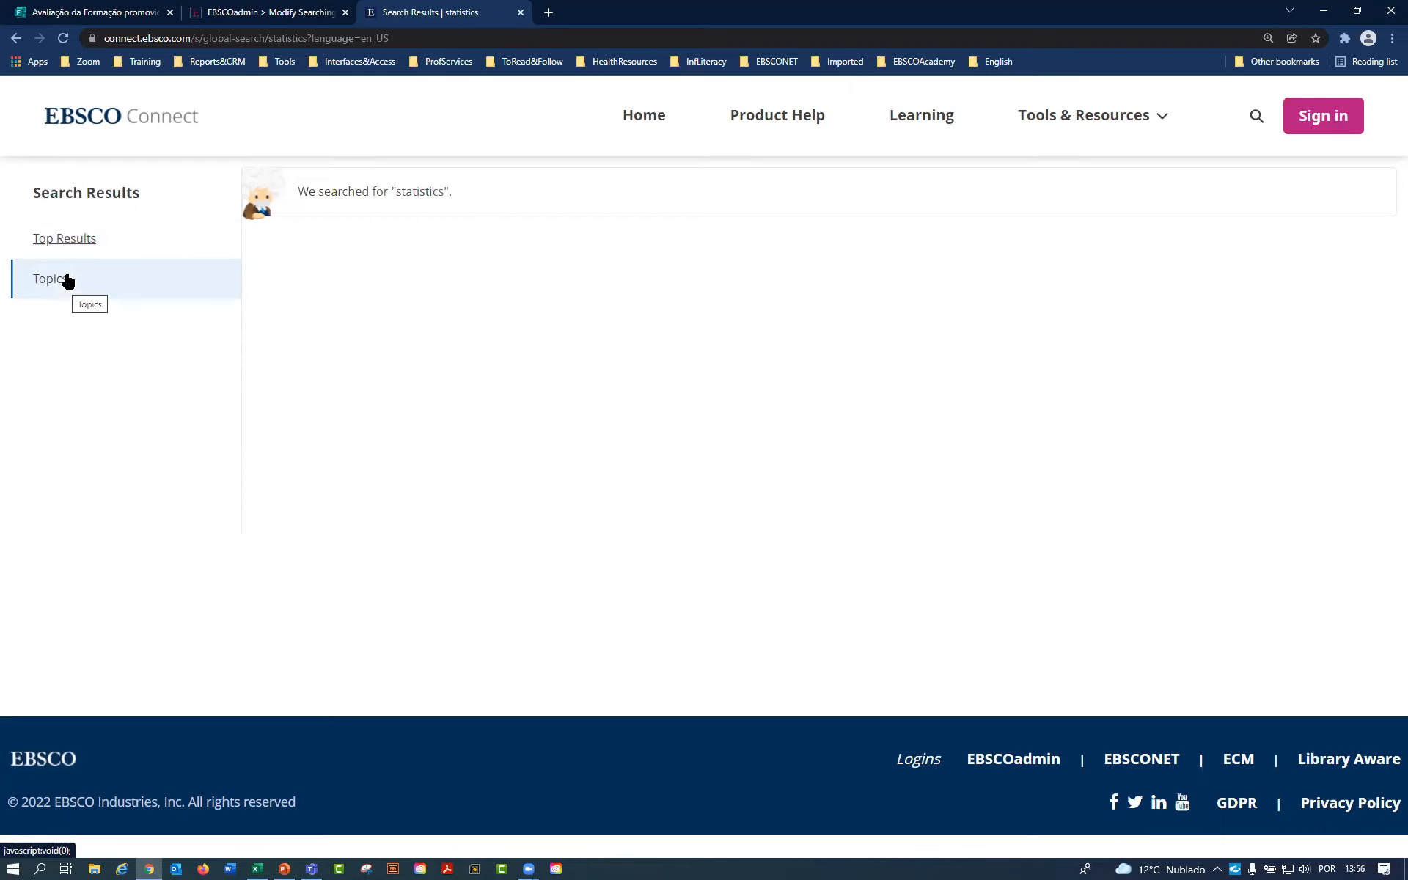
{"action": "left_click", "coordinate": [5, 41]}
Search EBSCO Connect for "eds statistics" and open the EDS Understanding Reports & Statistics Reference Guide.
{"action": "left_click", "coordinate": [520, 301]}
{"action": "type", "text": "ed"}
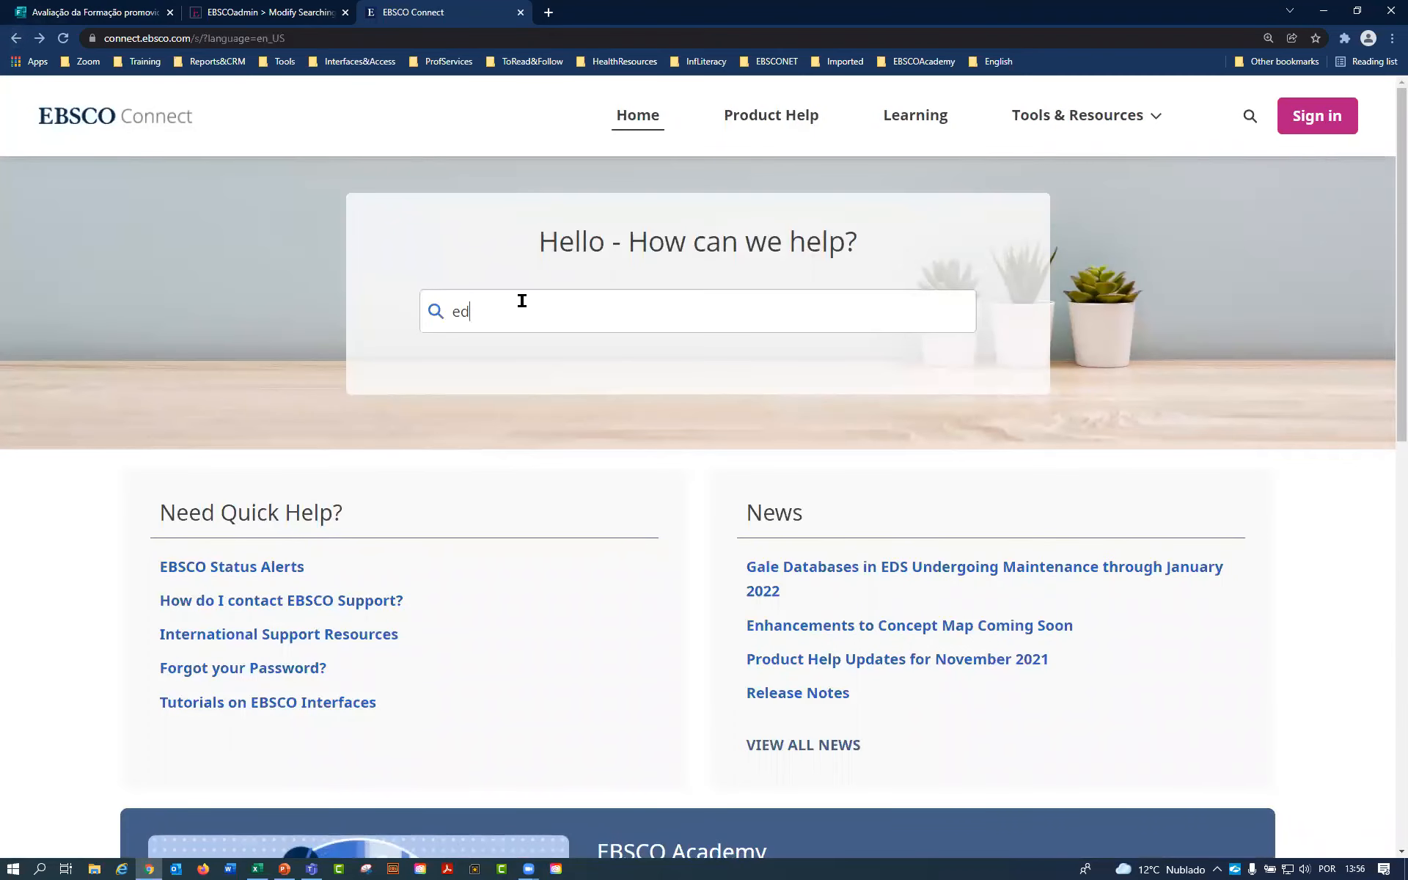
{"action": "type", "text": "s statistic"}
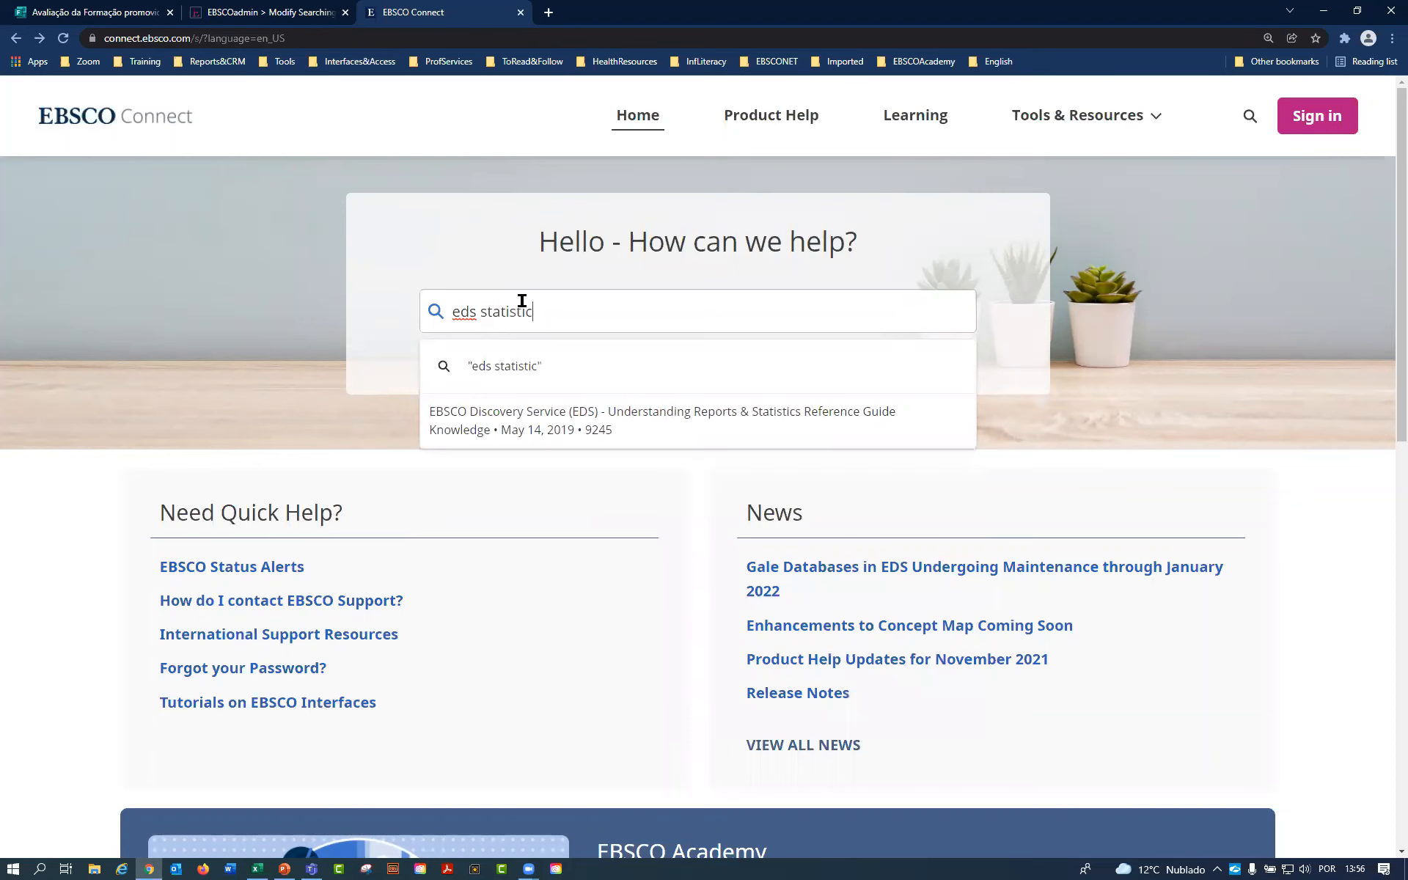
{"action": "type", "text": "s"}
{"action": "key", "text": "Return"}
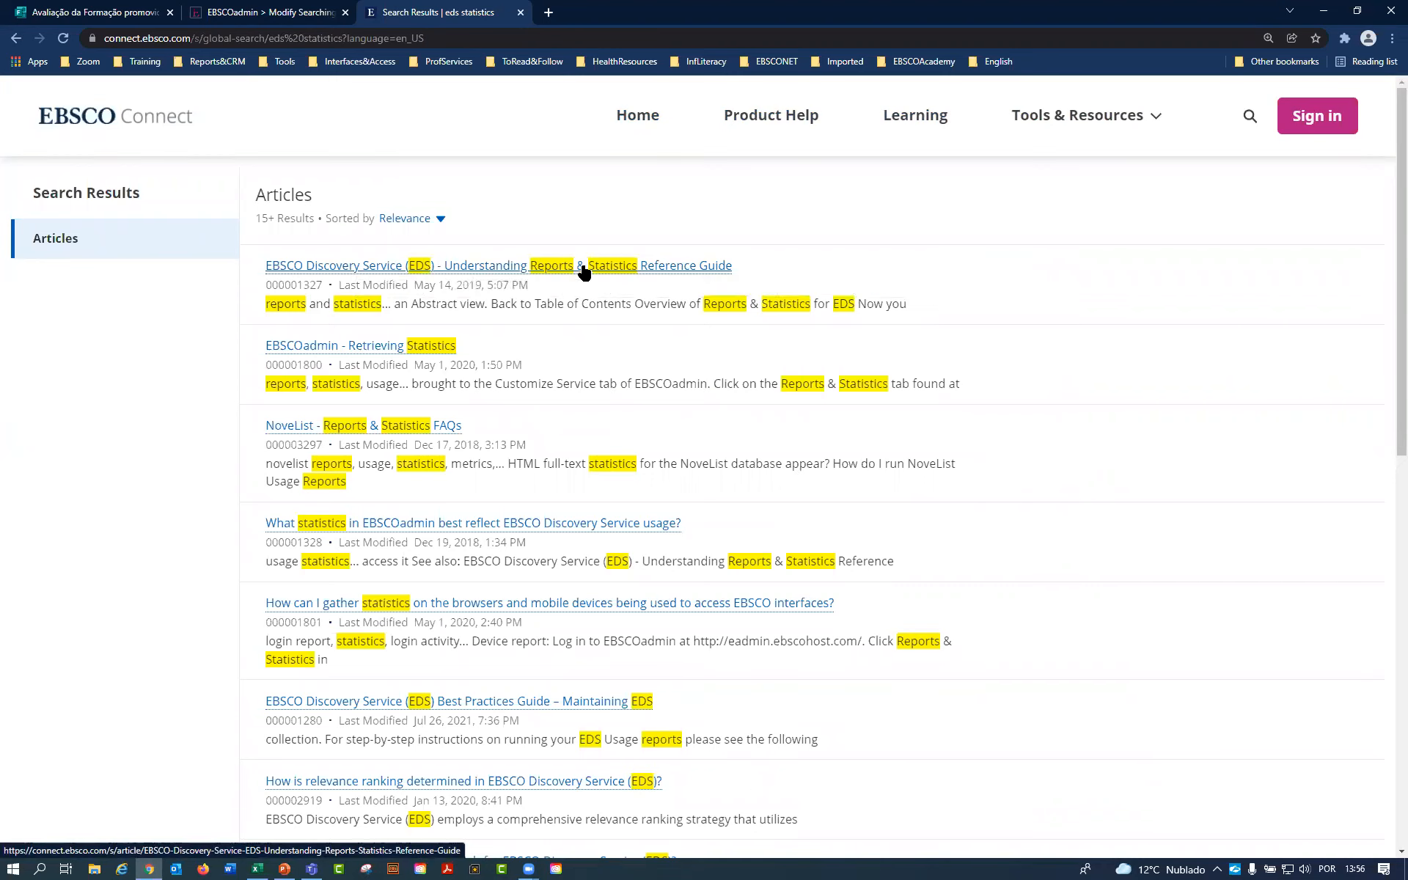
{"action": "left_click", "coordinate": [671, 267]}
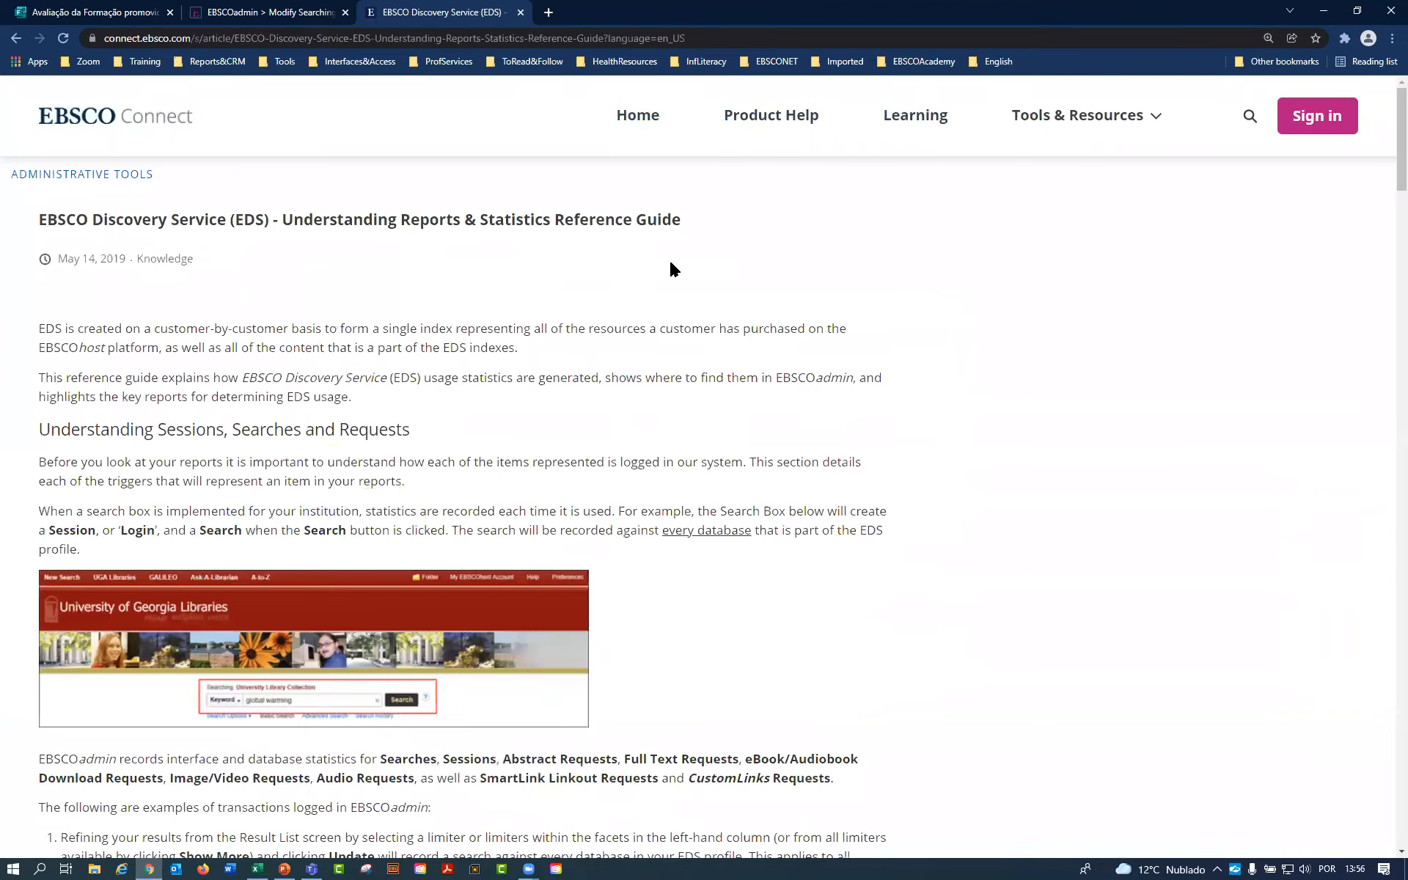
Read the guide's SmartLinks and CustomLinks examples and the list of link types, and return to EBSCOadmin.
{"action": "scroll", "coordinate": [673, 269], "scroll_direction": "down", "scroll_amount": 7}
{"action": "scroll", "coordinate": [671, 268], "scroll_direction": "down", "scroll_amount": 11}
{"action": "scroll", "coordinate": [283, 450], "scroll_direction": "up", "scroll_amount": 4}
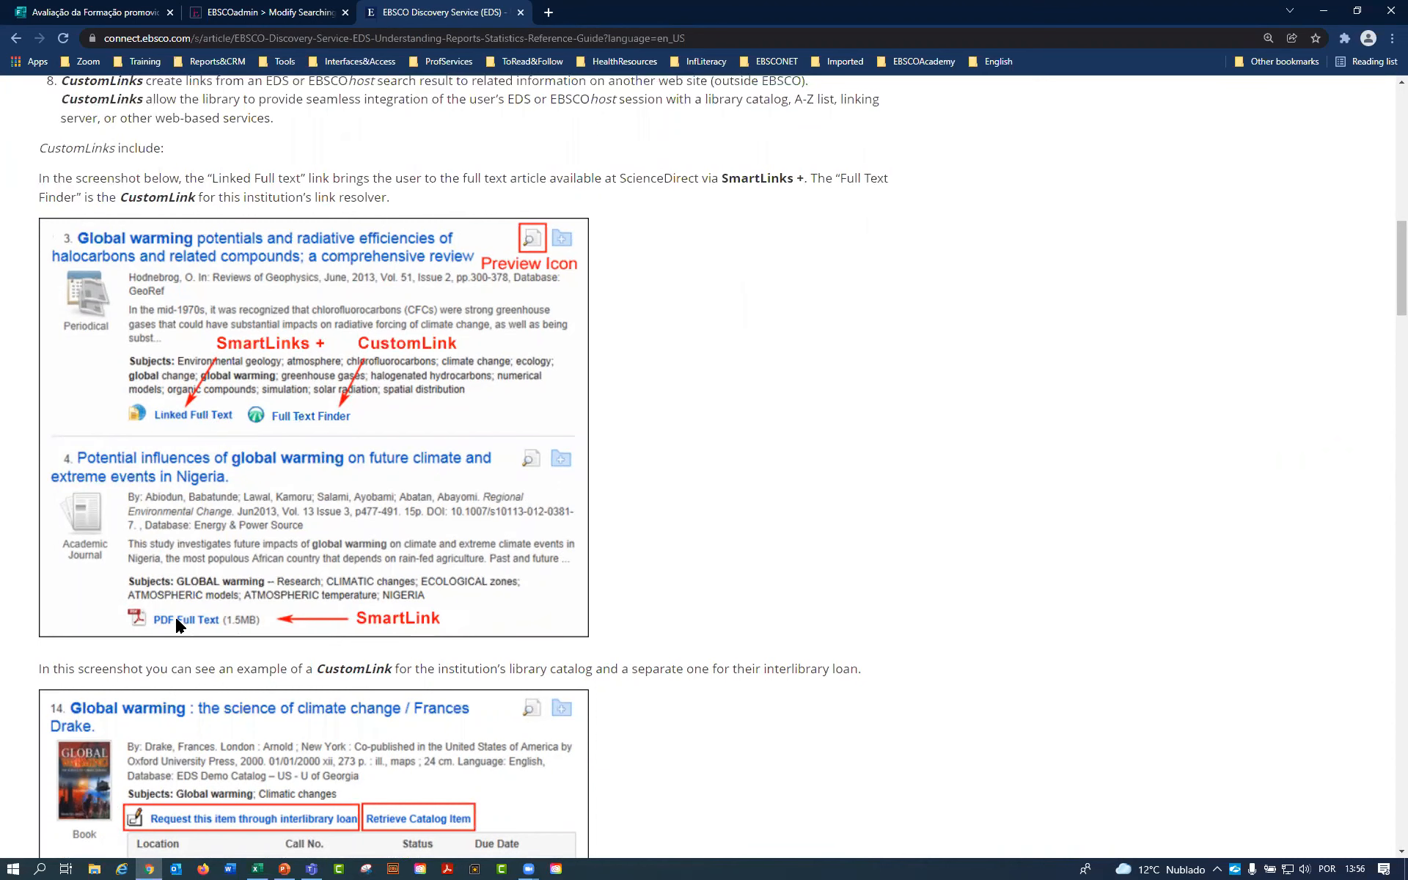
{"action": "scroll", "coordinate": [196, 619], "scroll_direction": "down", "scroll_amount": 2}
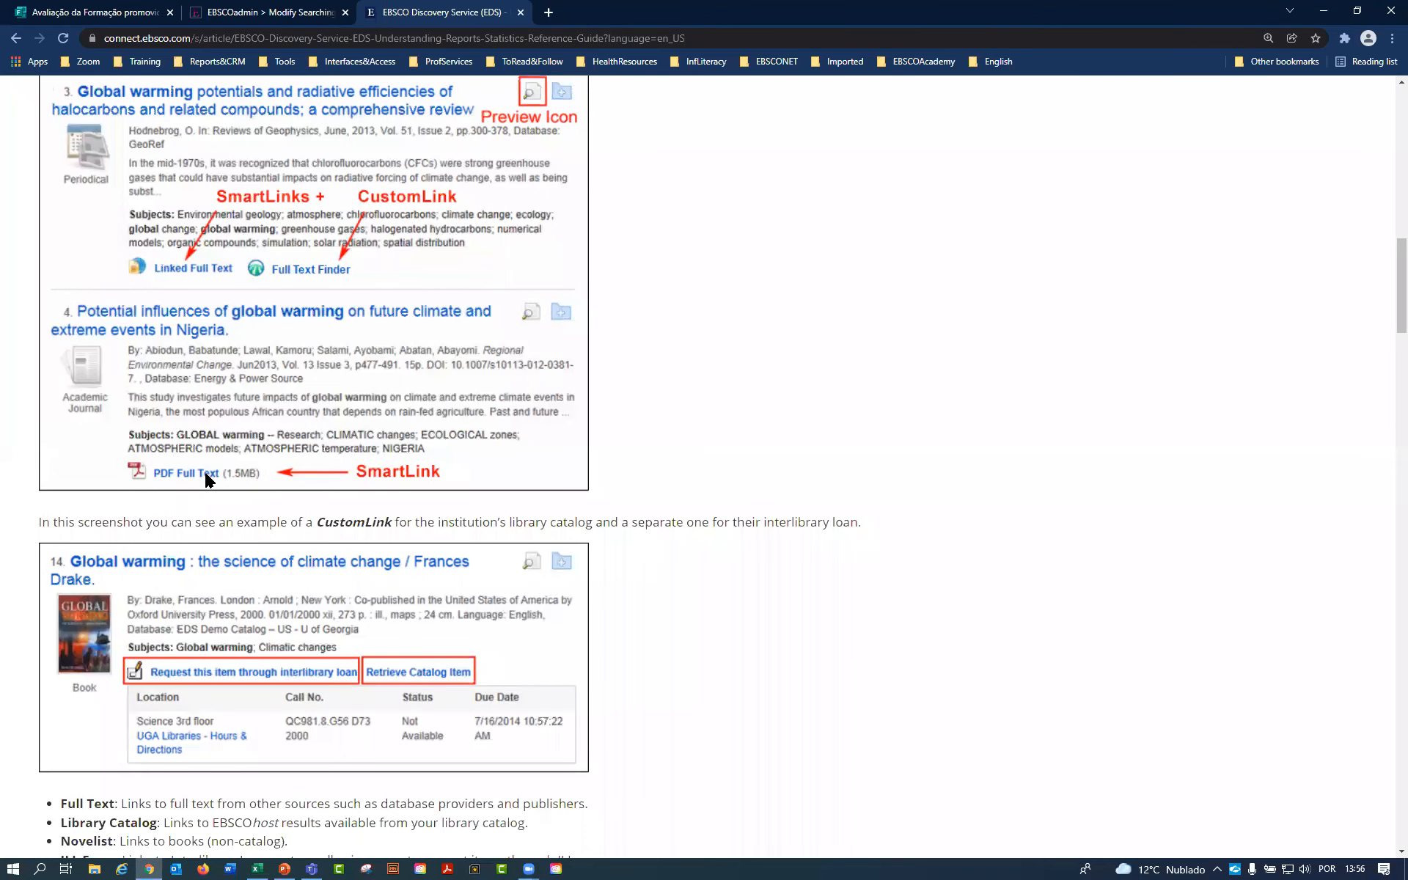
{"action": "scroll", "coordinate": [207, 473], "scroll_direction": "up", "scroll_amount": 3}
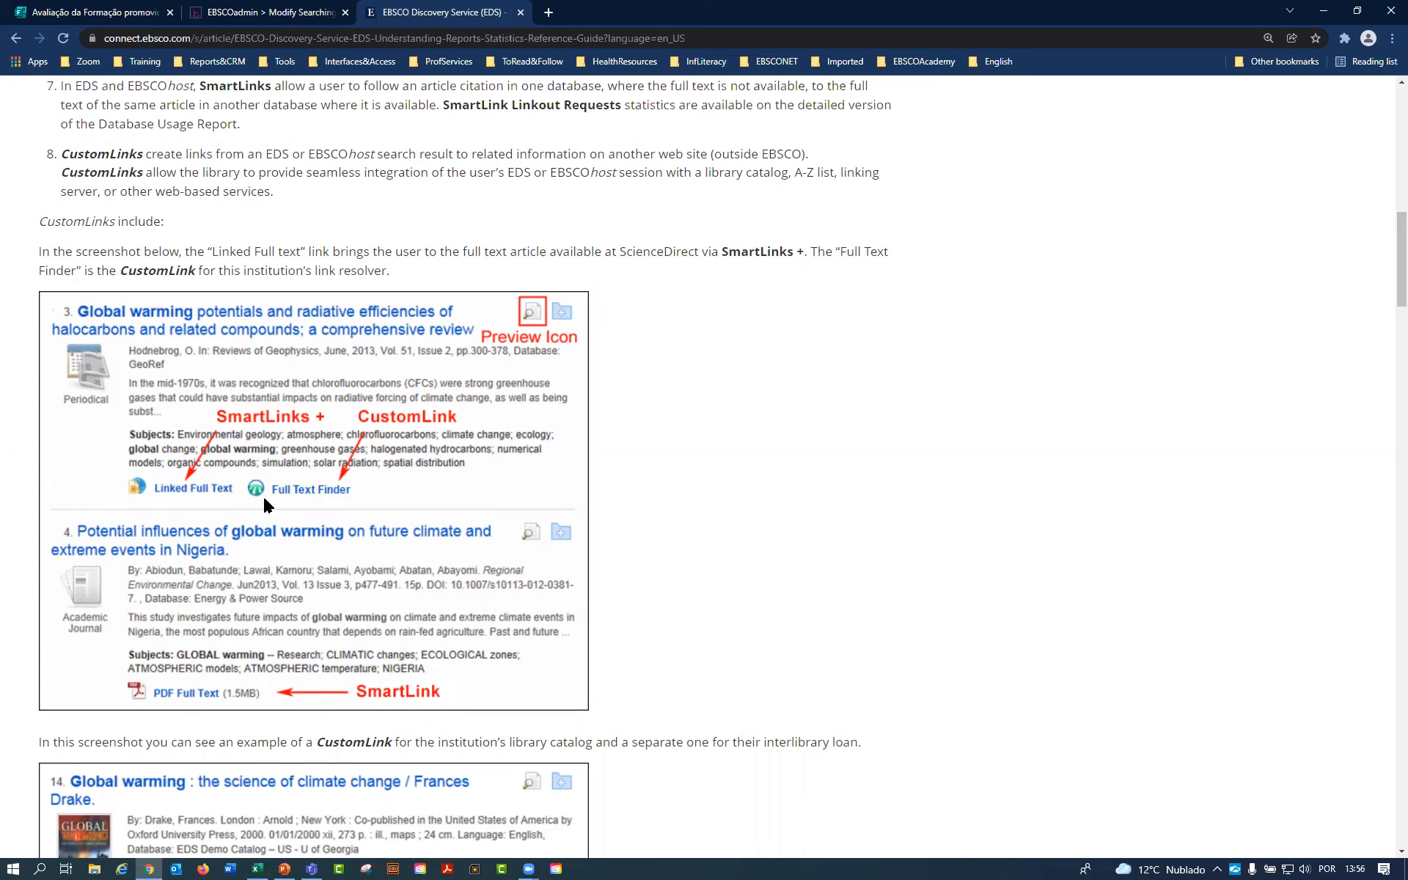
{"action": "scroll", "coordinate": [297, 484], "scroll_direction": "down", "scroll_amount": 7}
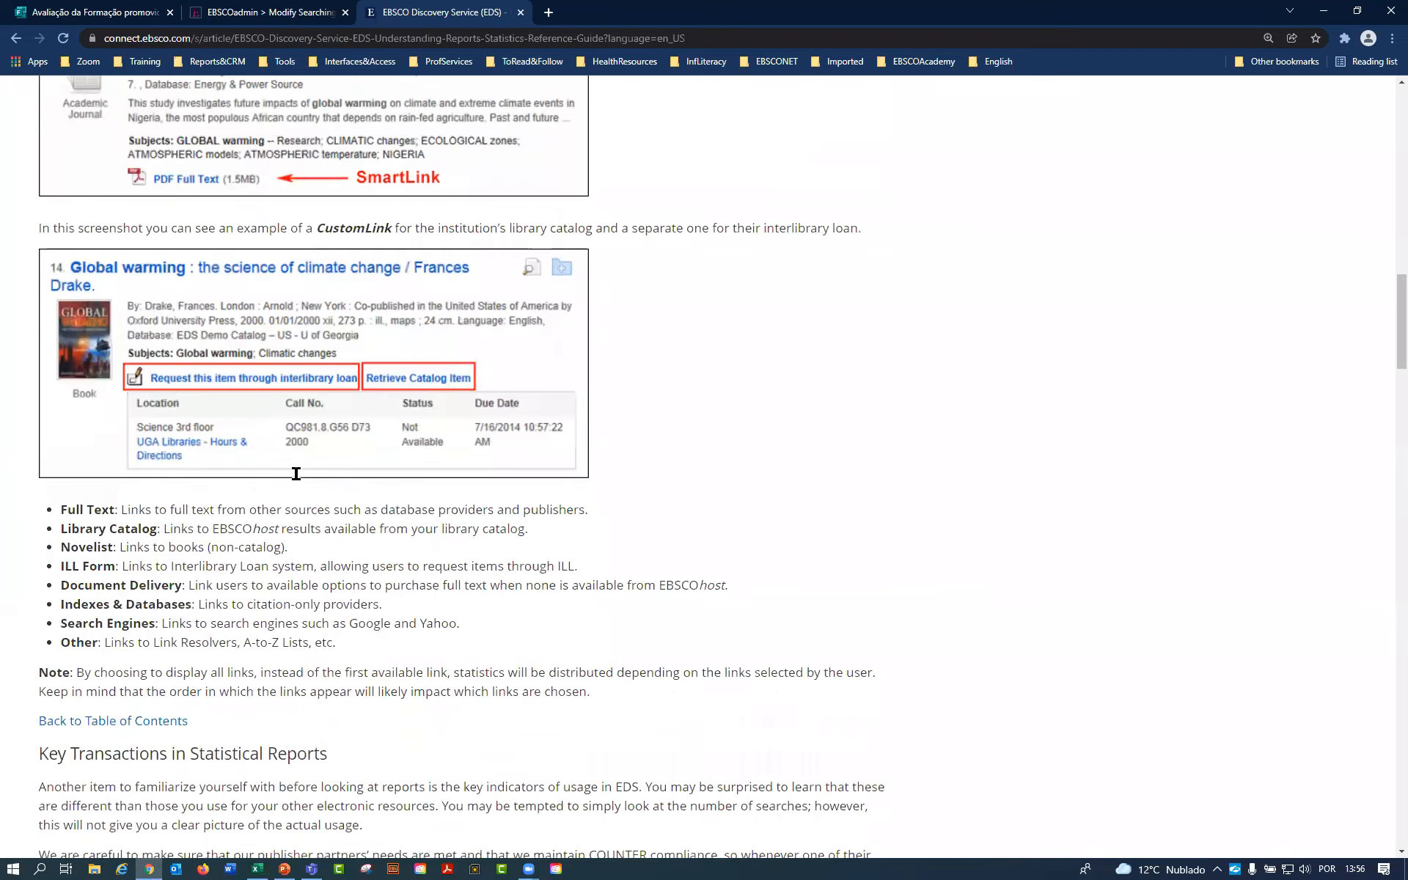
{"action": "left_click_drag", "start_coordinate": [65, 509], "coordinate": [477, 612]}
{"action": "scroll", "coordinate": [476, 637], "scroll_direction": "down", "scroll_amount": 1}
{"action": "scroll", "coordinate": [476, 616], "scroll_direction": "down", "scroll_amount": 10}
{"action": "scroll", "coordinate": [406, 281], "scroll_direction": "up", "scroll_amount": 15}
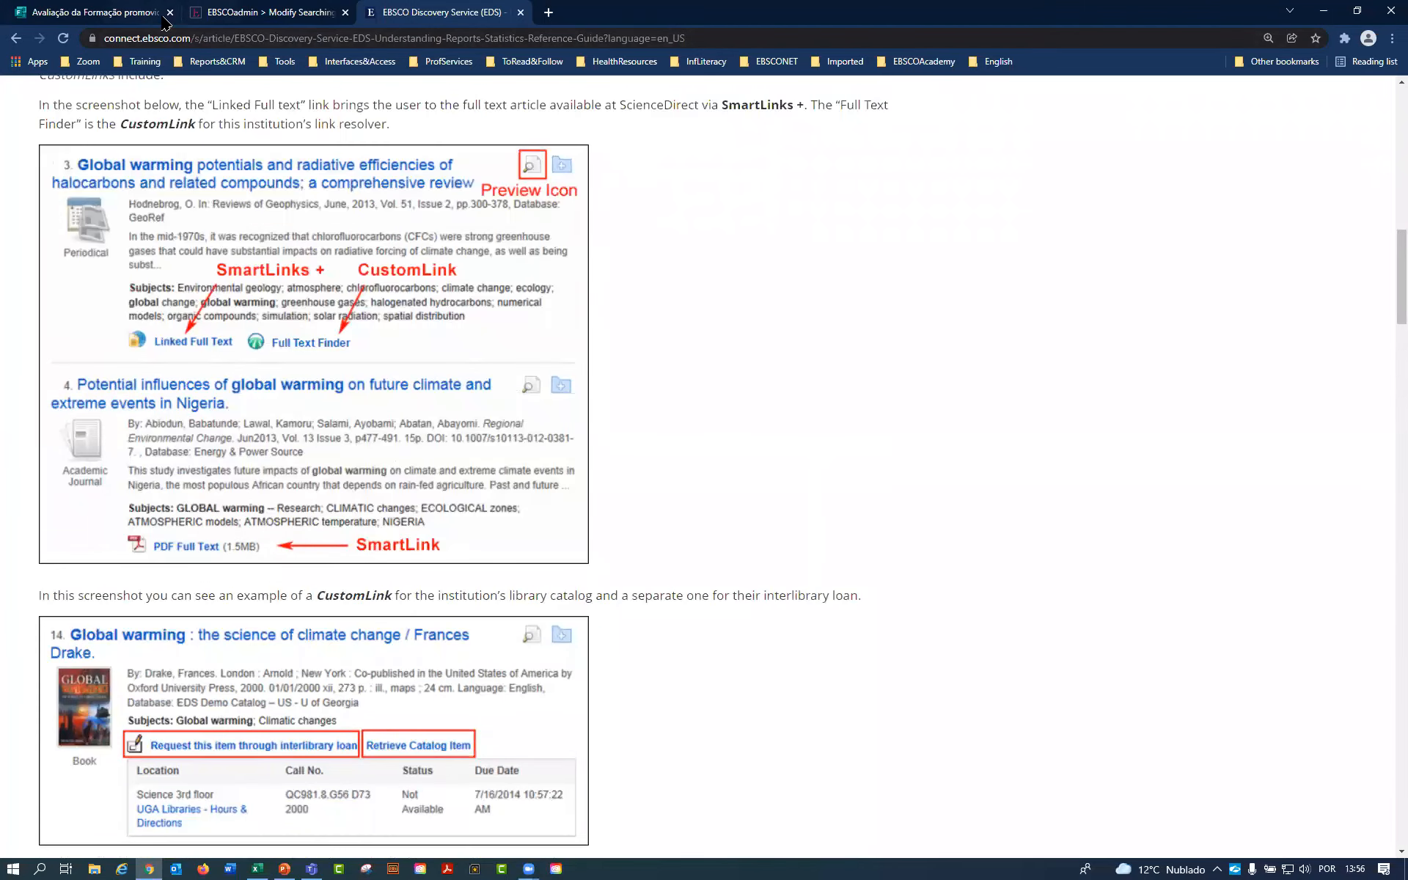
{"action": "left_click", "coordinate": [260, 12]}
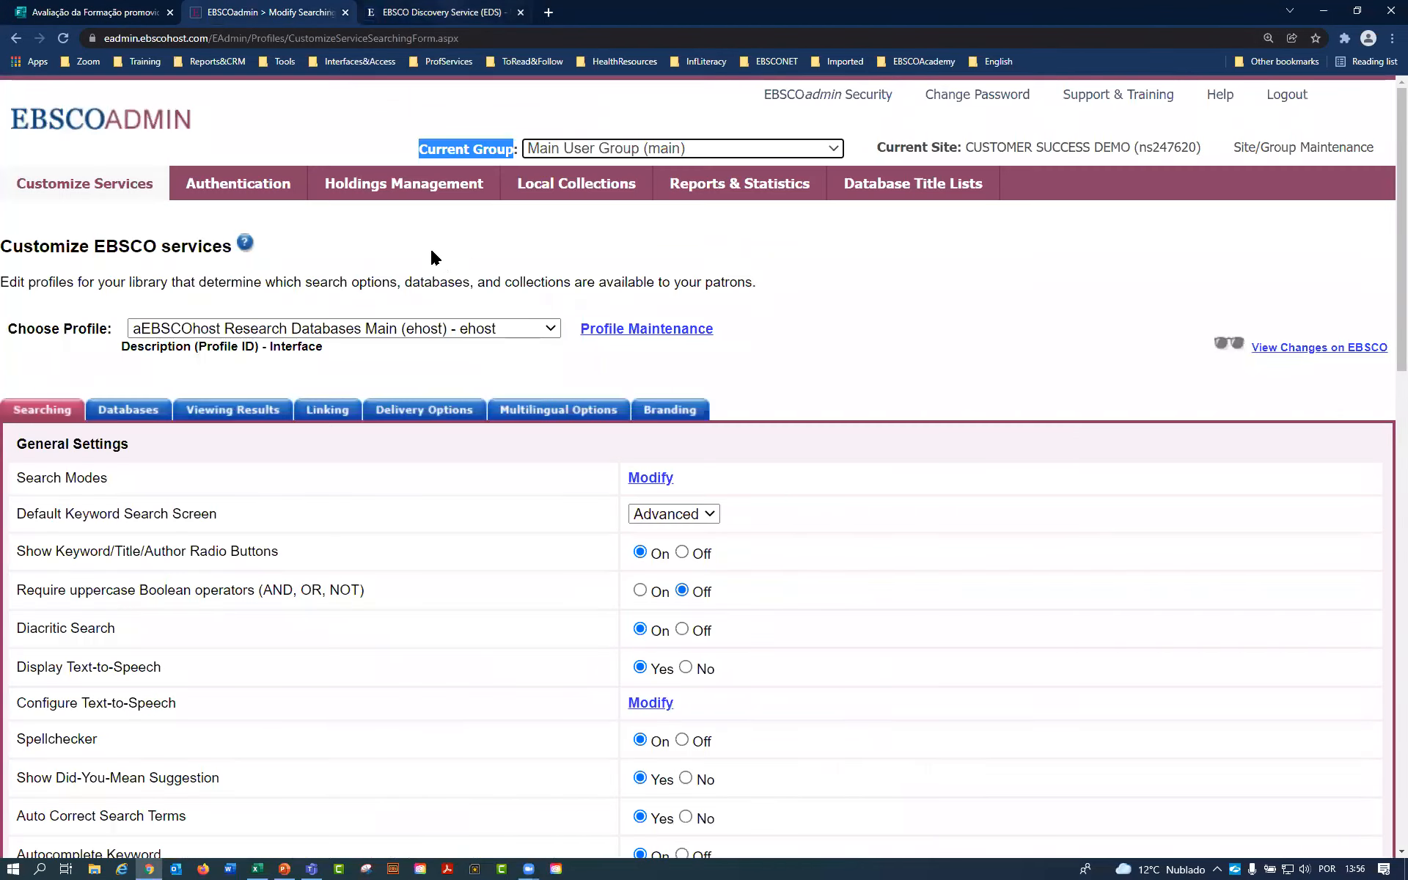
Return to the EBSCO Connect search results for "eds statistics" and look through the listed articles.
{"action": "left_click", "coordinate": [444, 12]}
{"action": "scroll", "coordinate": [377, 243], "scroll_direction": "up", "scroll_amount": 5}
{"action": "left_click", "coordinate": [15, 36]}
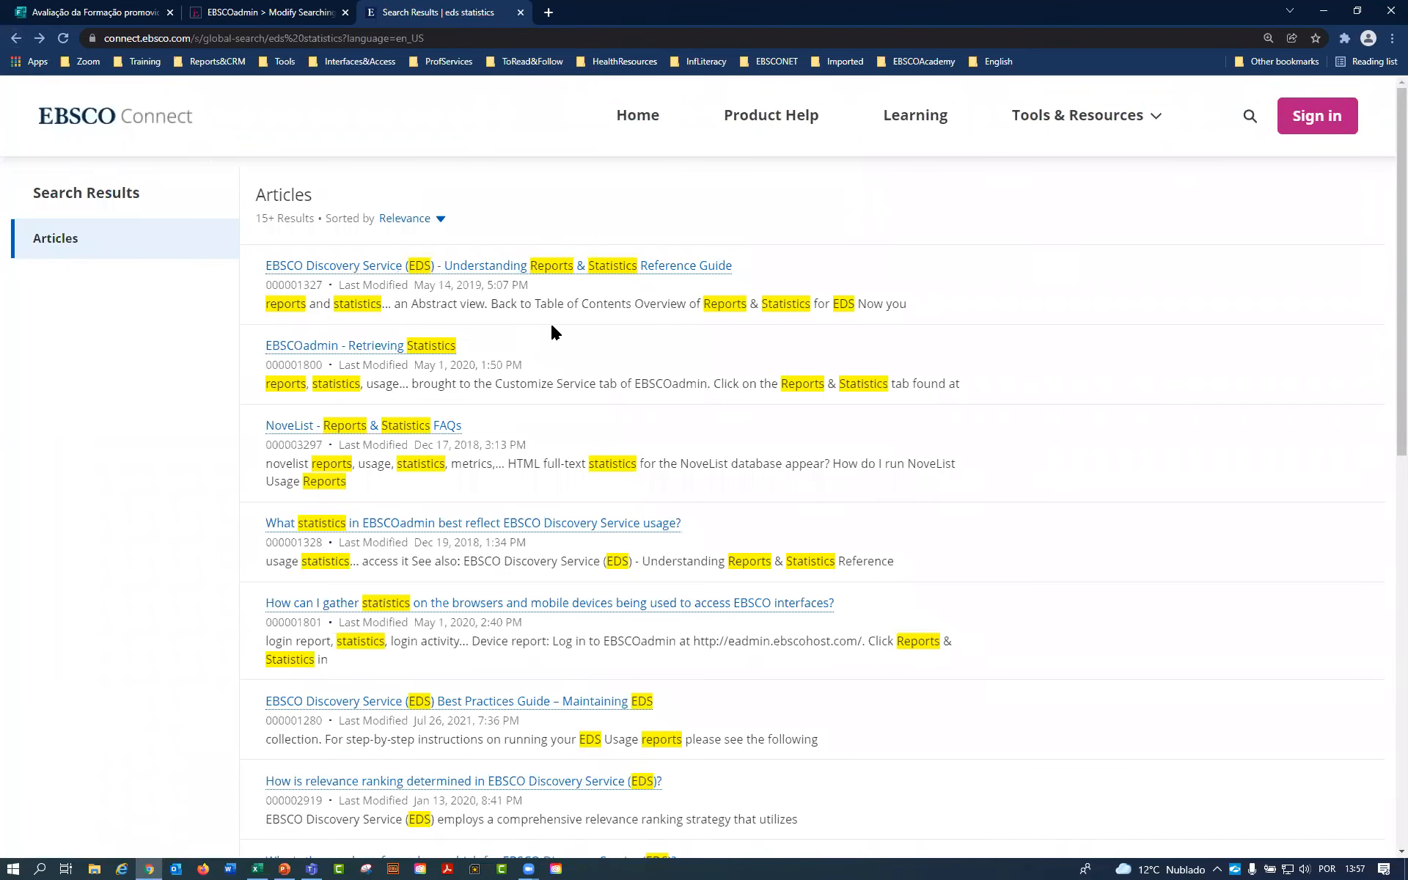
{"action": "scroll", "coordinate": [552, 331], "scroll_direction": "down", "scroll_amount": 8}
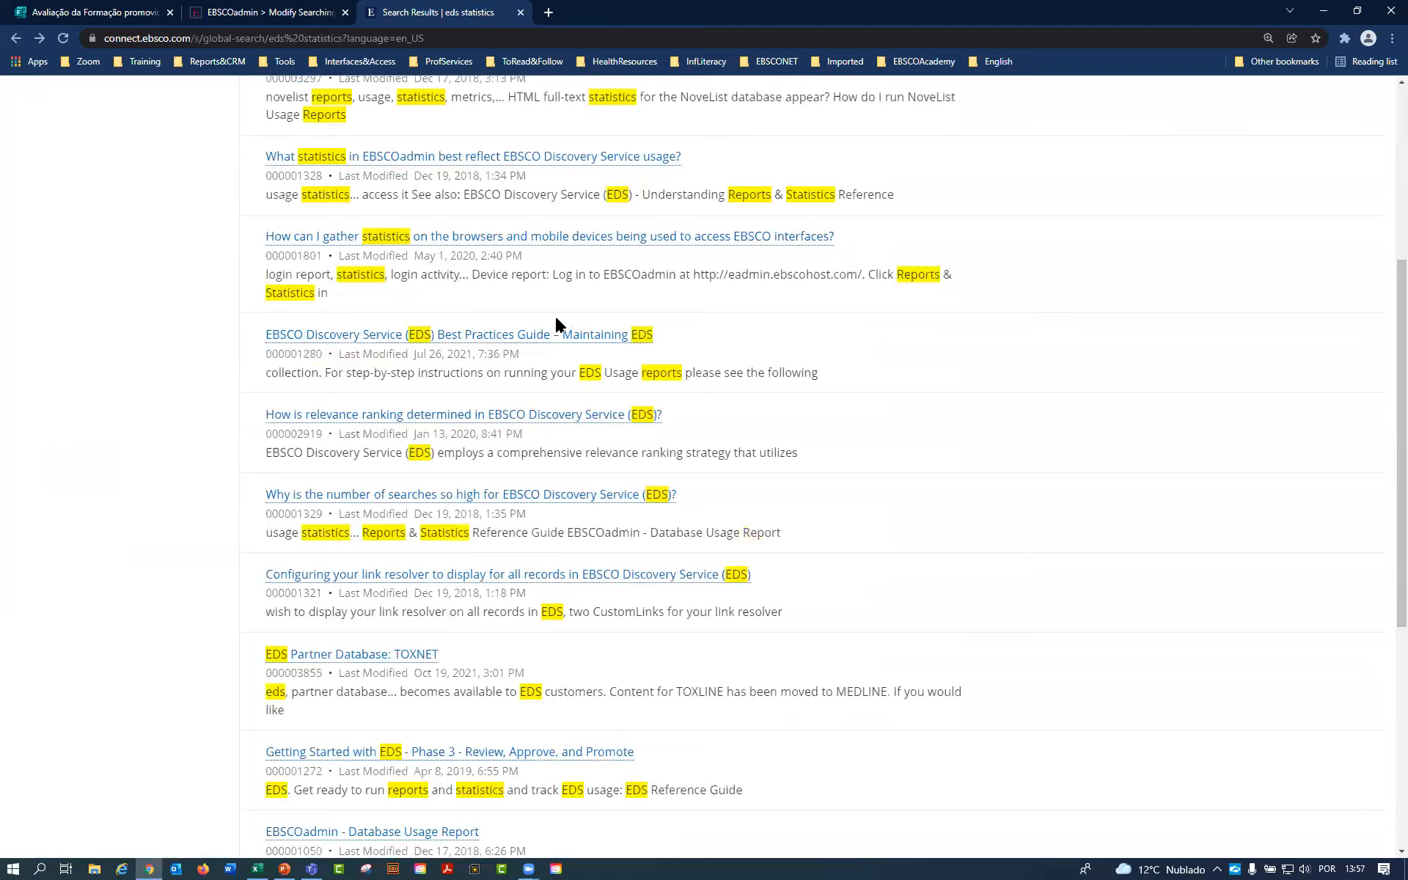
{"action": "scroll", "coordinate": [558, 324], "scroll_direction": "up", "scroll_amount": 8}
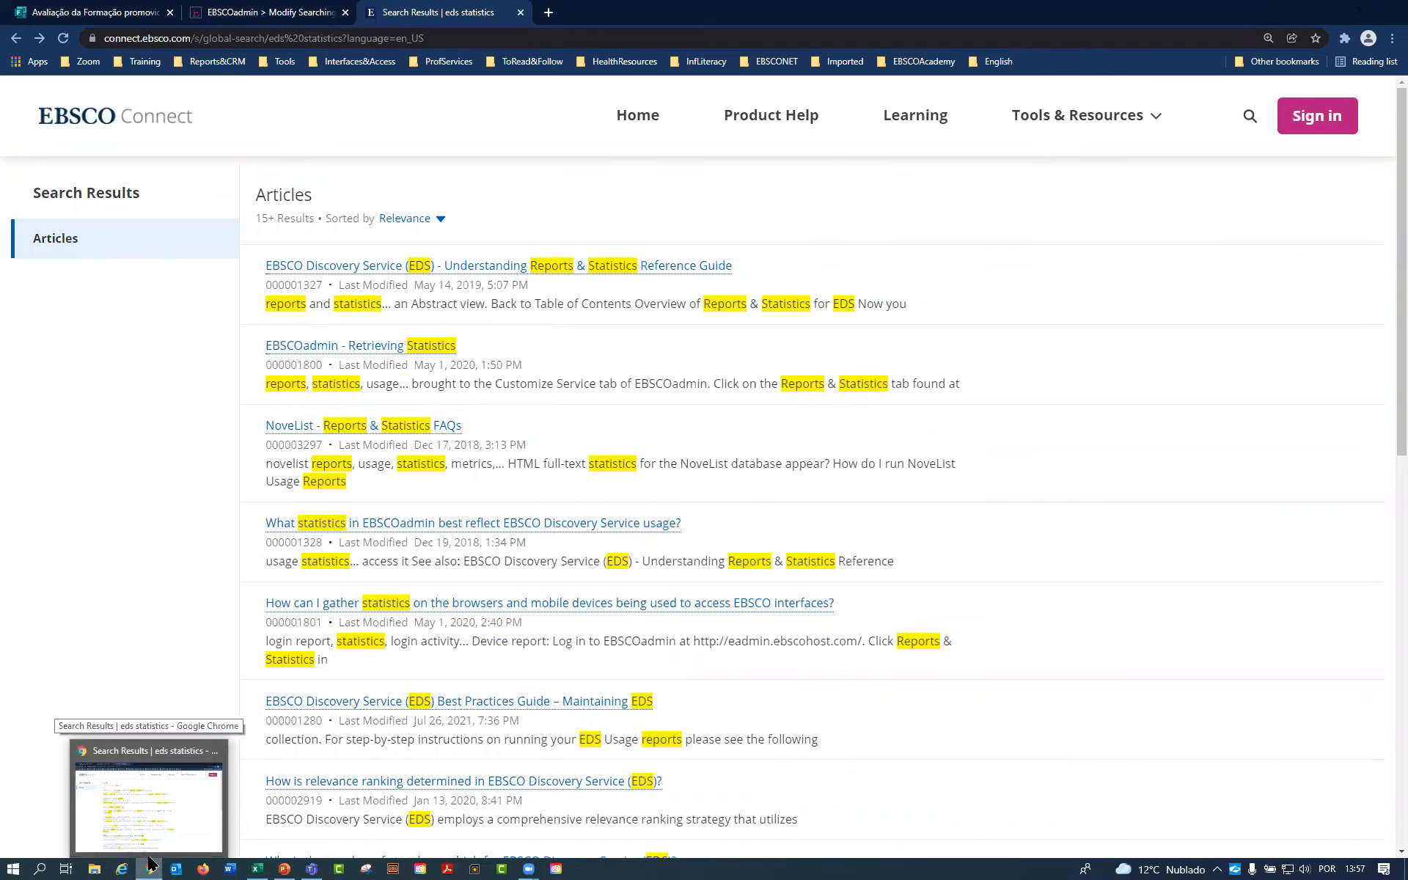
Switch to the Stats.pptx presentation in PowerPoint and show the closing "Bem-haja! Perguntas?" slide 7 as a full-screen slide show.
{"action": "key", "text": "alt+Tab"}
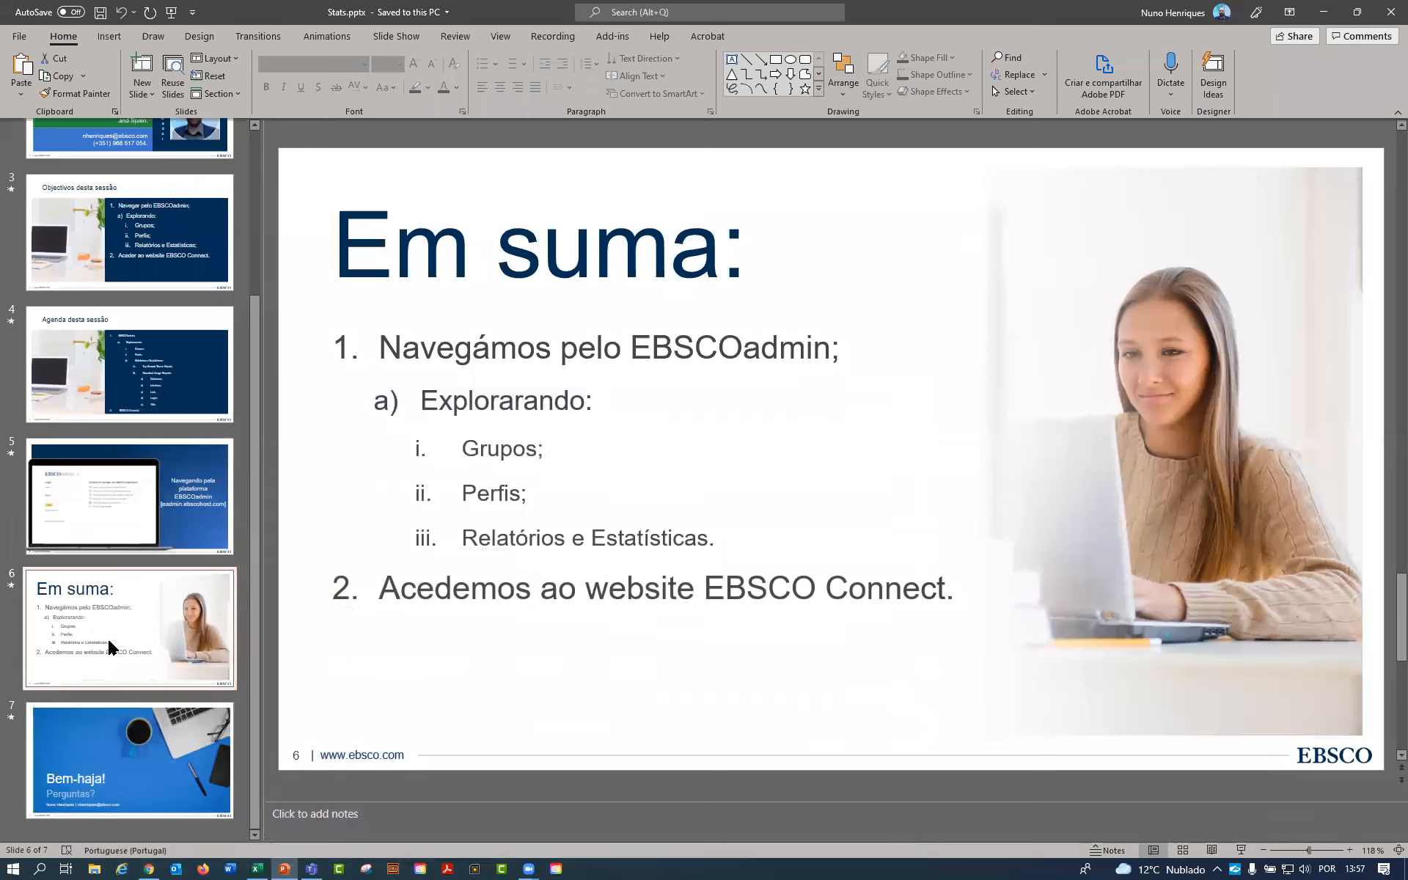
{"action": "left_click", "coordinate": [172, 772]}
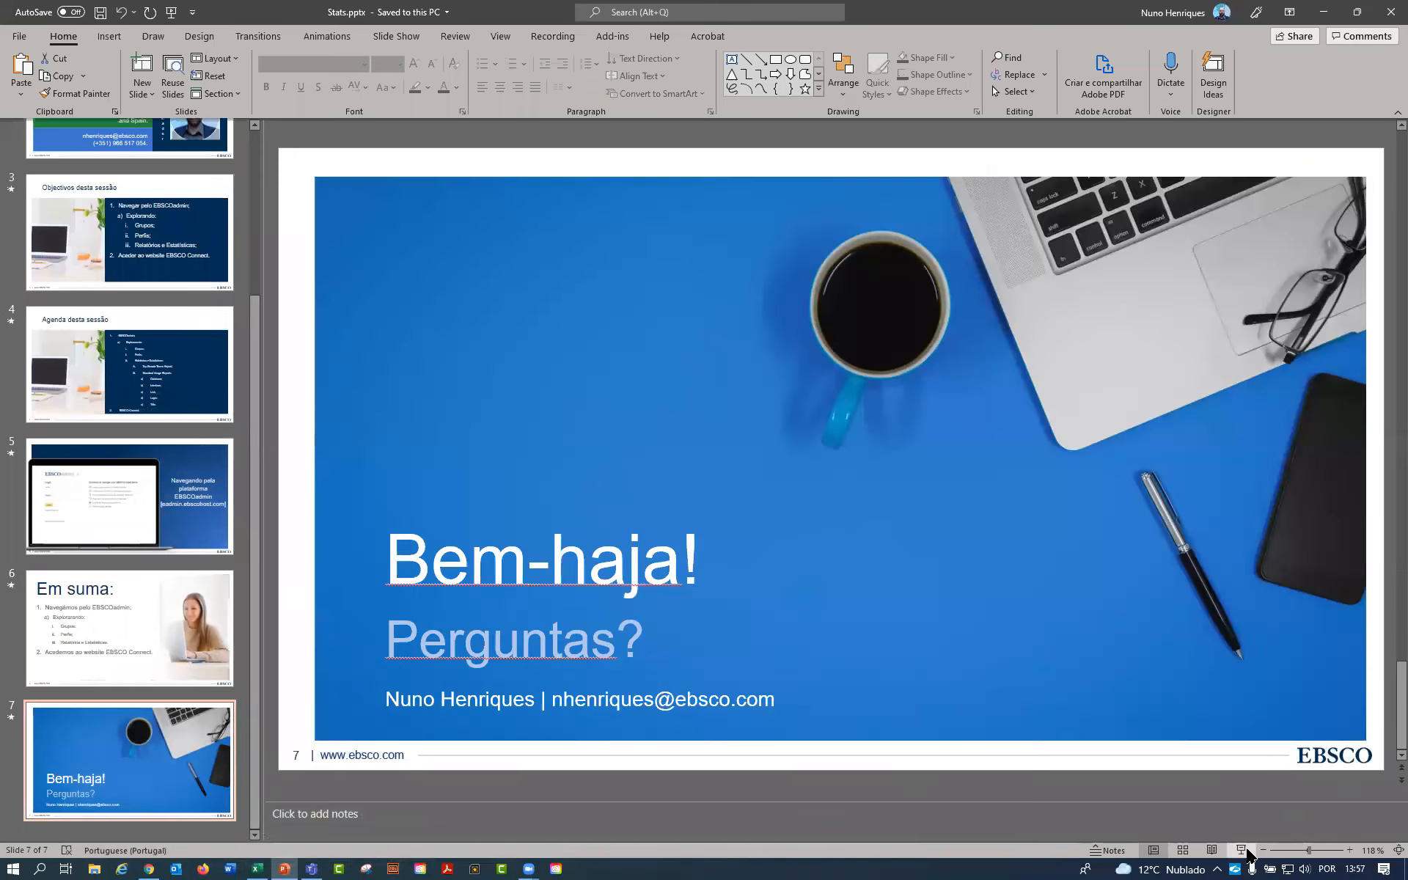
{"action": "left_click", "coordinate": [1247, 855]}
{"action": "left_click", "coordinate": [242, 23]}
{"action": "left_click", "coordinate": [270, 55]}
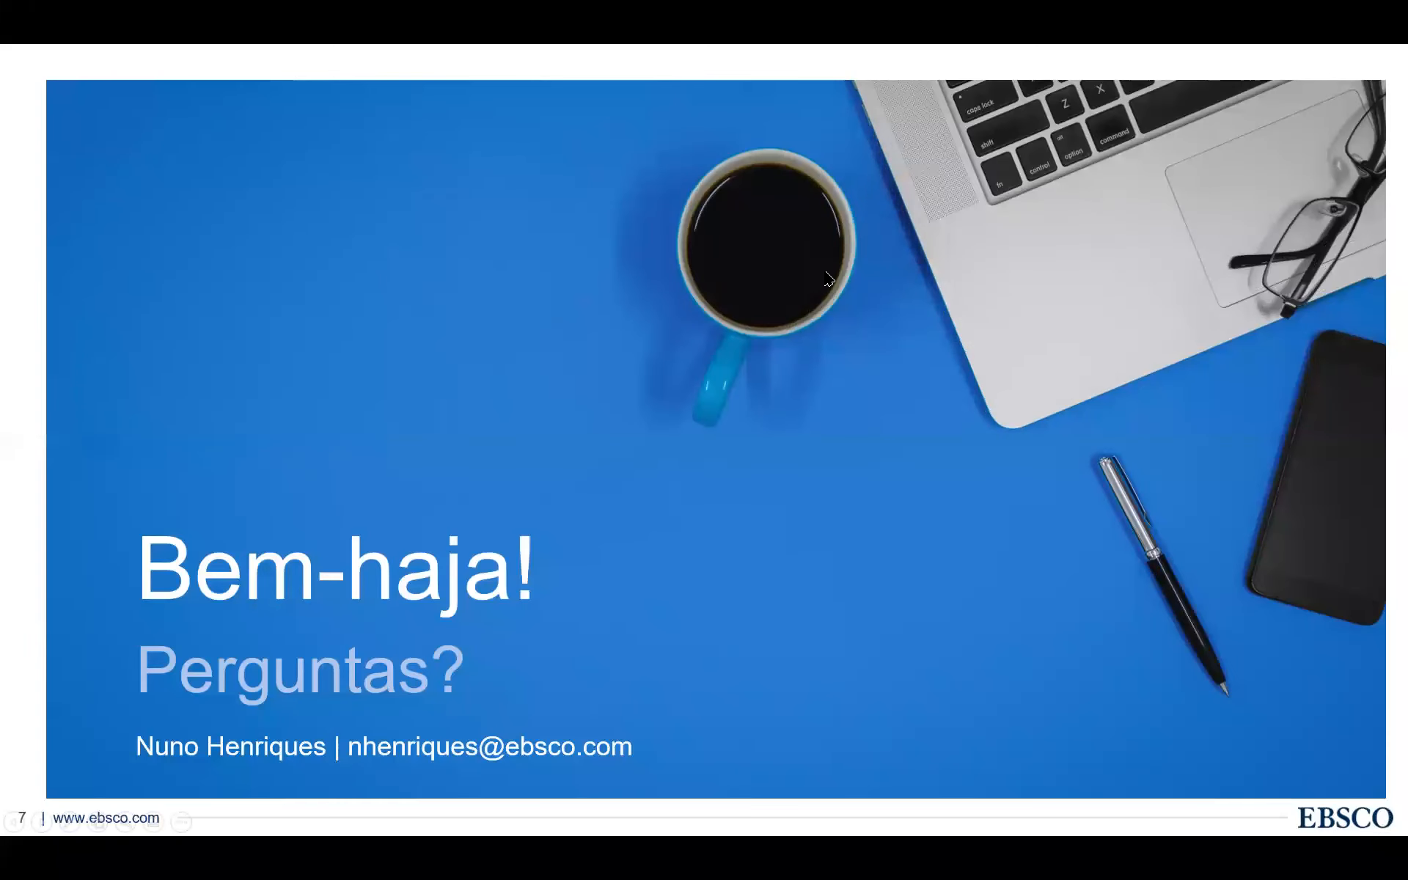